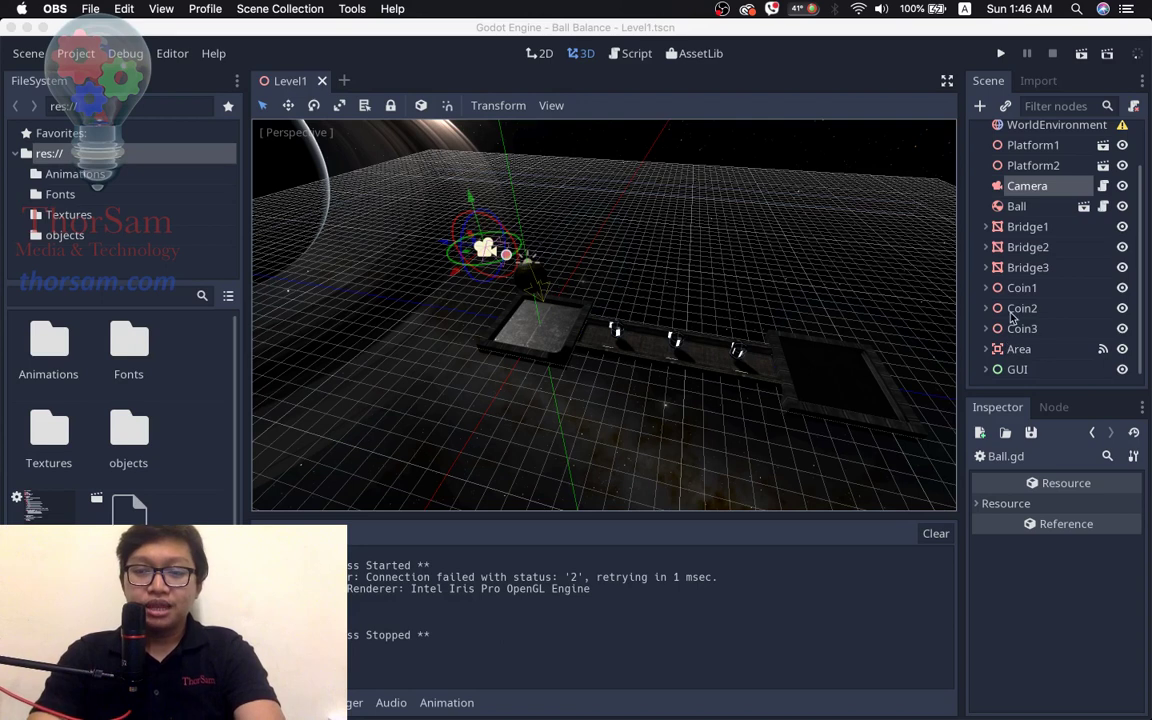
# - Focus the Godot editor and select the GUI node to display its Score 0 layout
pyautogui.click(1016, 365)
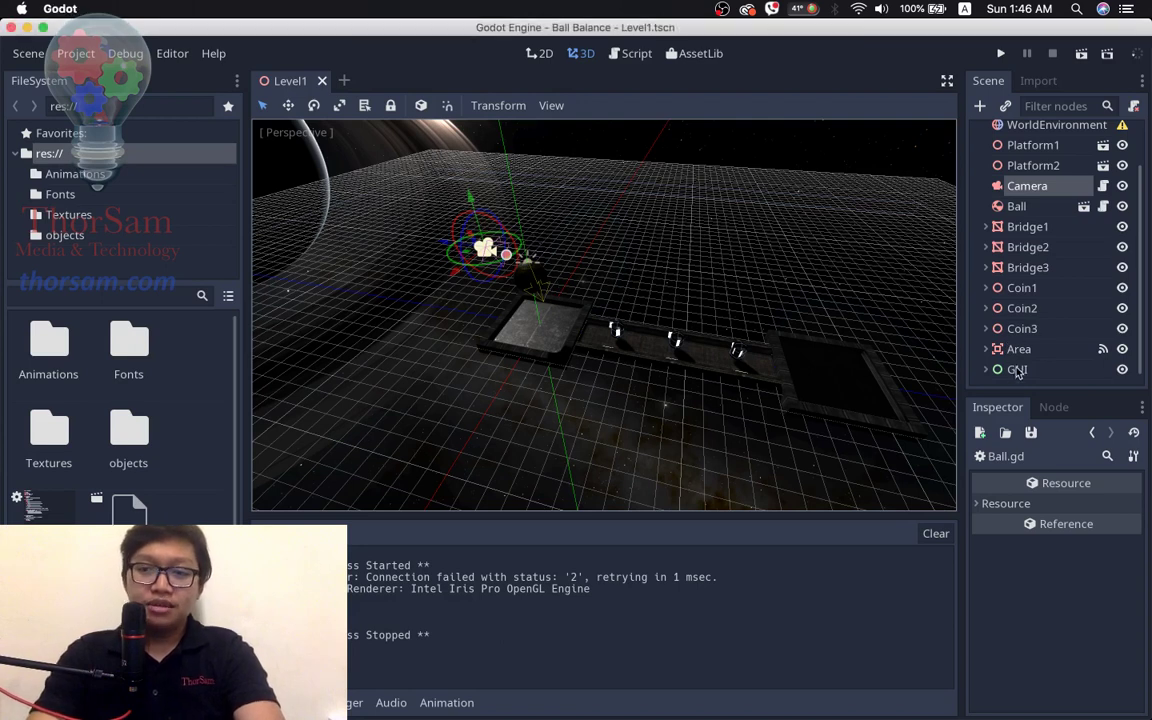
pyautogui.click(1016, 370)
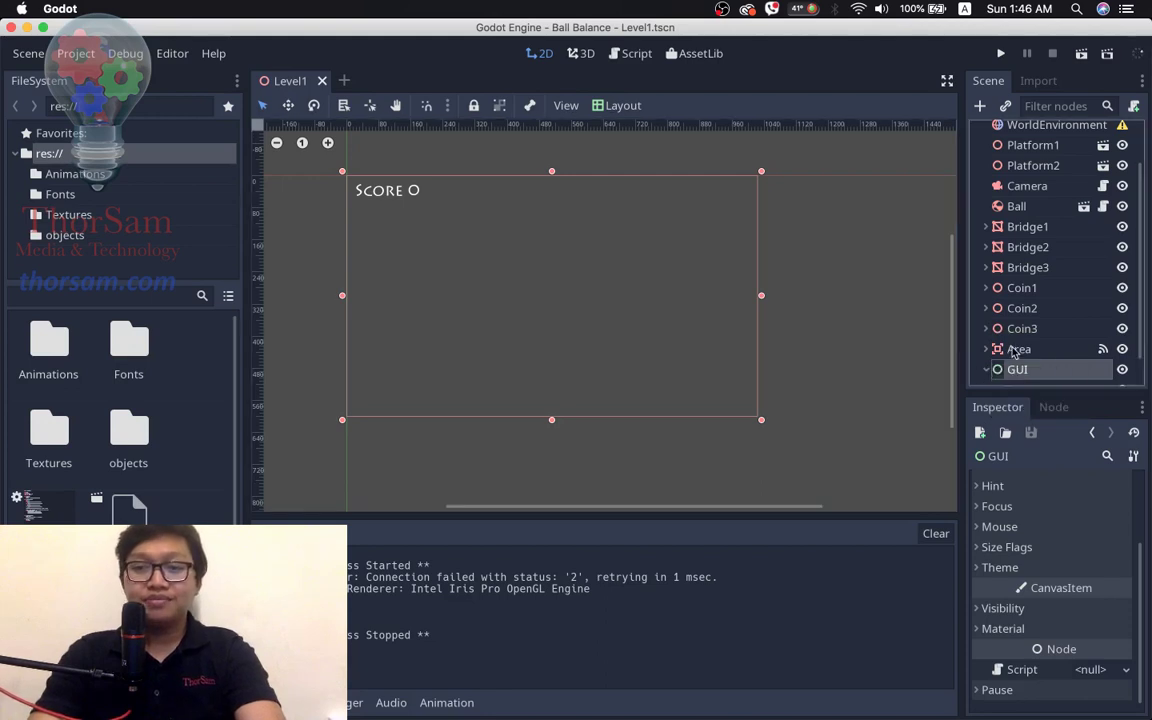
# - Create an HBoxContainer child under GUI by searching 'hbox' in the node list
pyautogui.scroll(-1, 1014, 350)
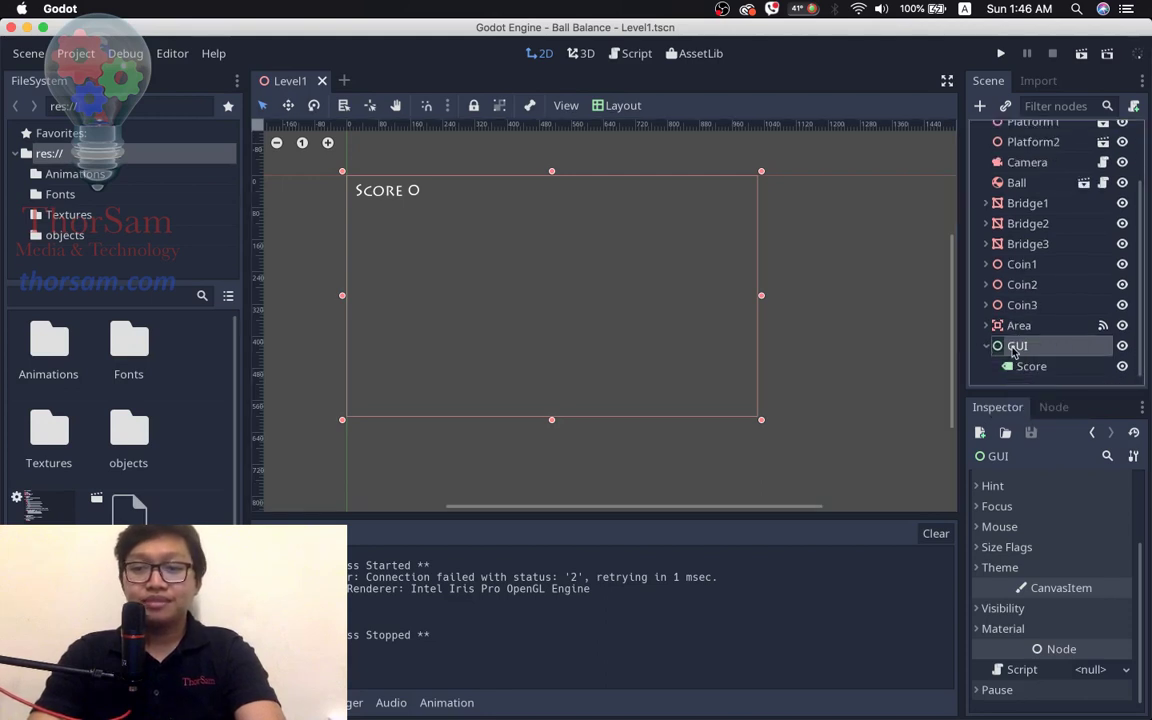
pyautogui.click(980, 106)
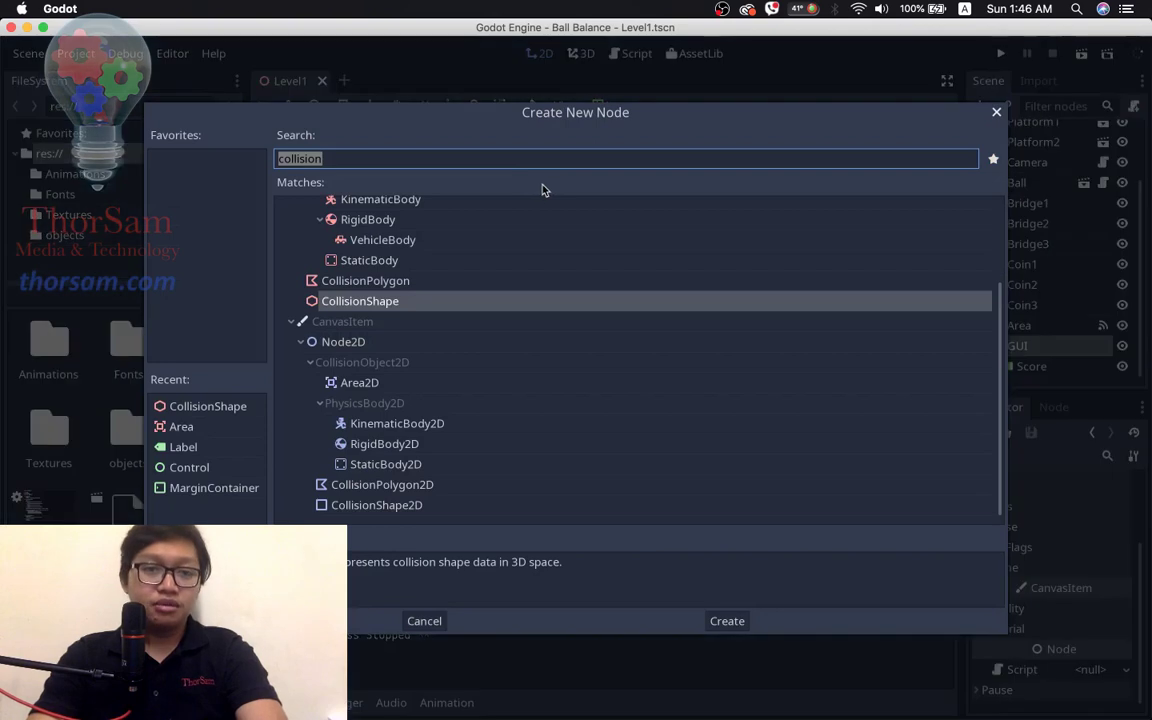
pyautogui.press('BackSpace')
pyautogui.write('h')
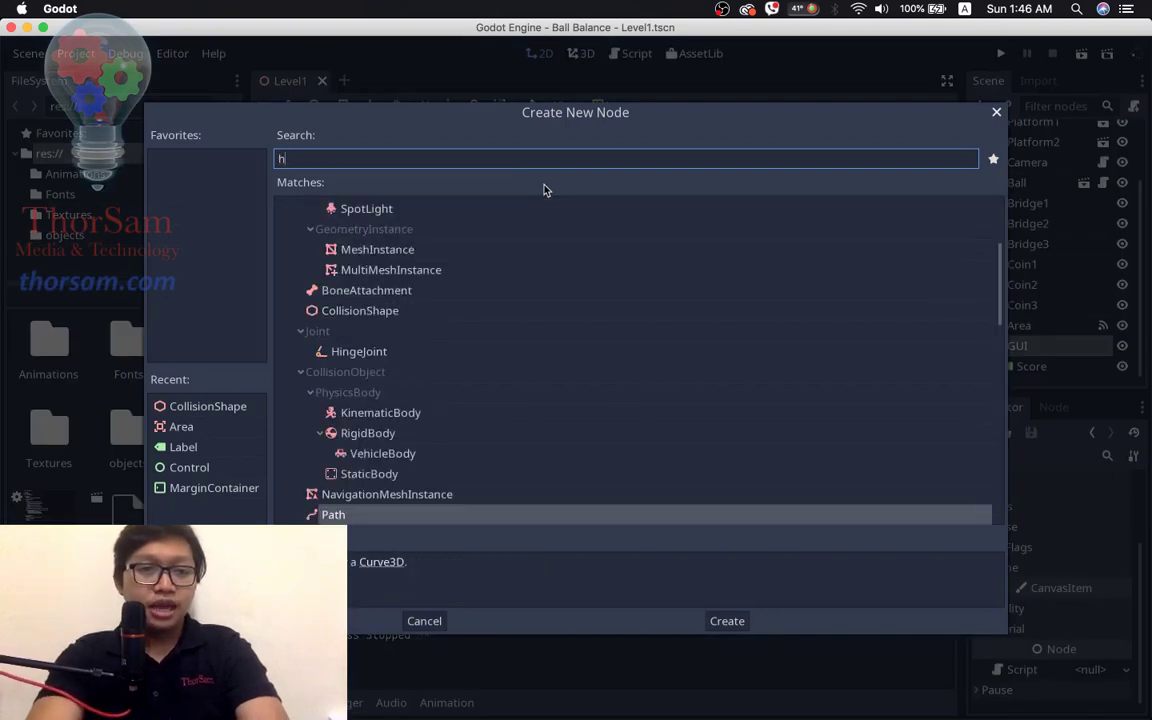
pyautogui.write('box')
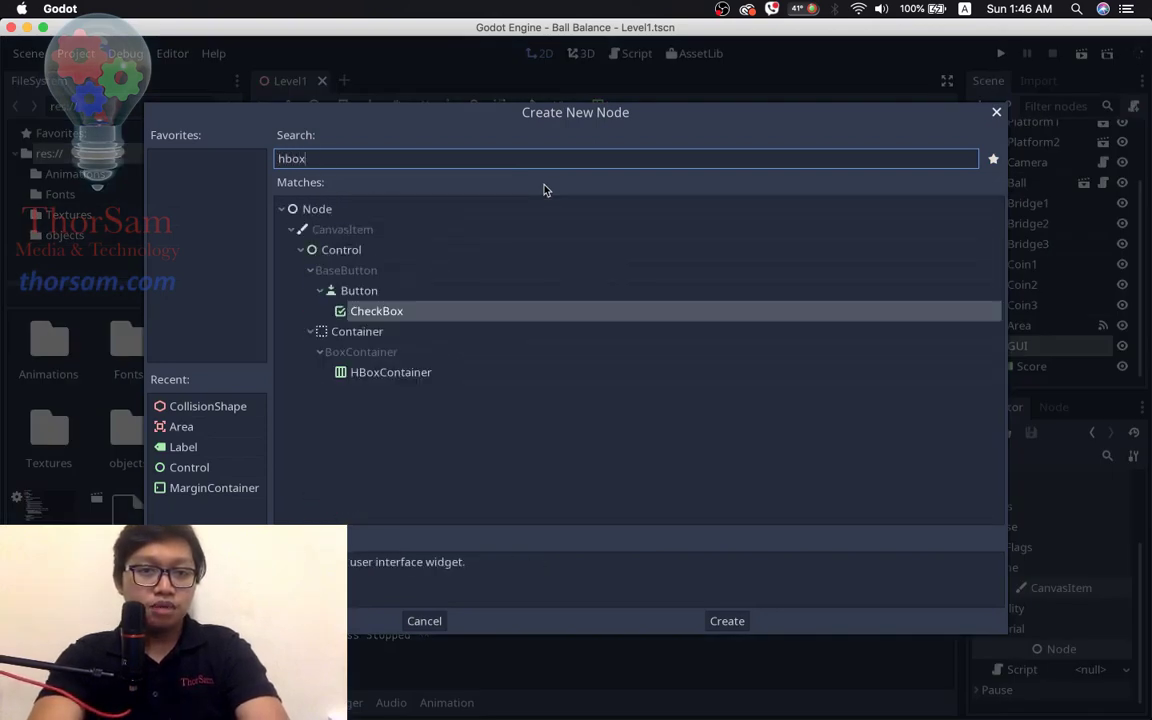
pyautogui.click(424, 378)
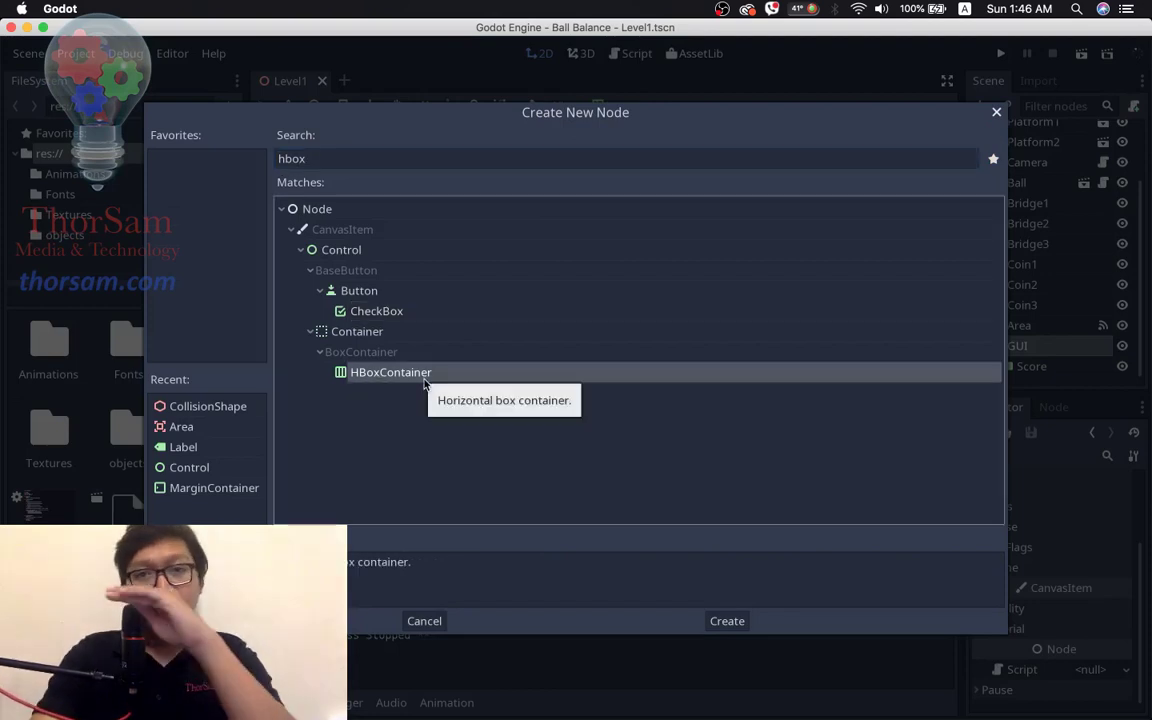
pyautogui.click(732, 622)
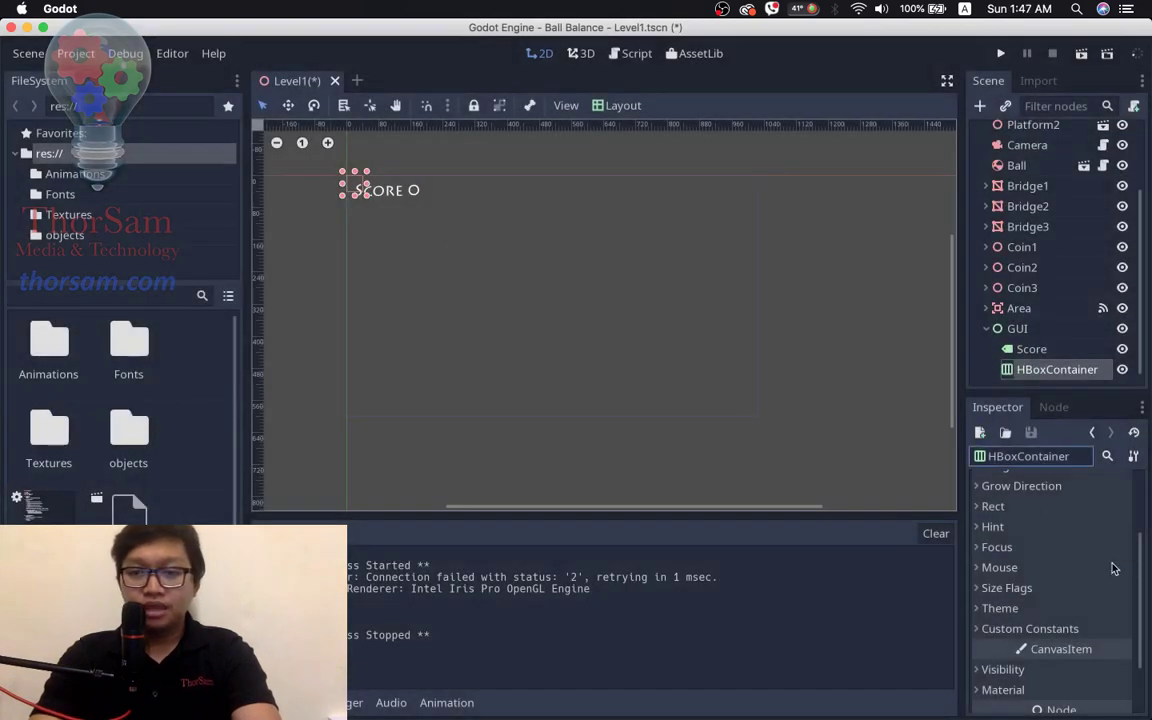
# - Apply the Top Right anchor layout preset to the HBoxContainer
pyautogui.click(612, 106)
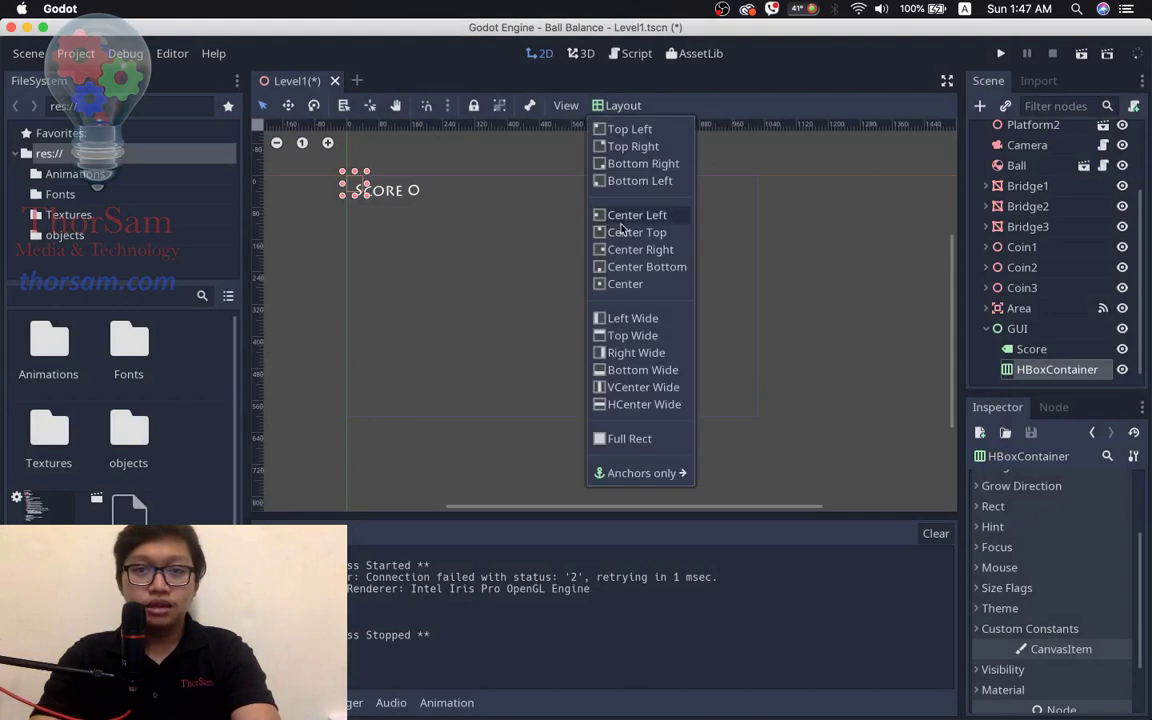
pyautogui.click(636, 147)
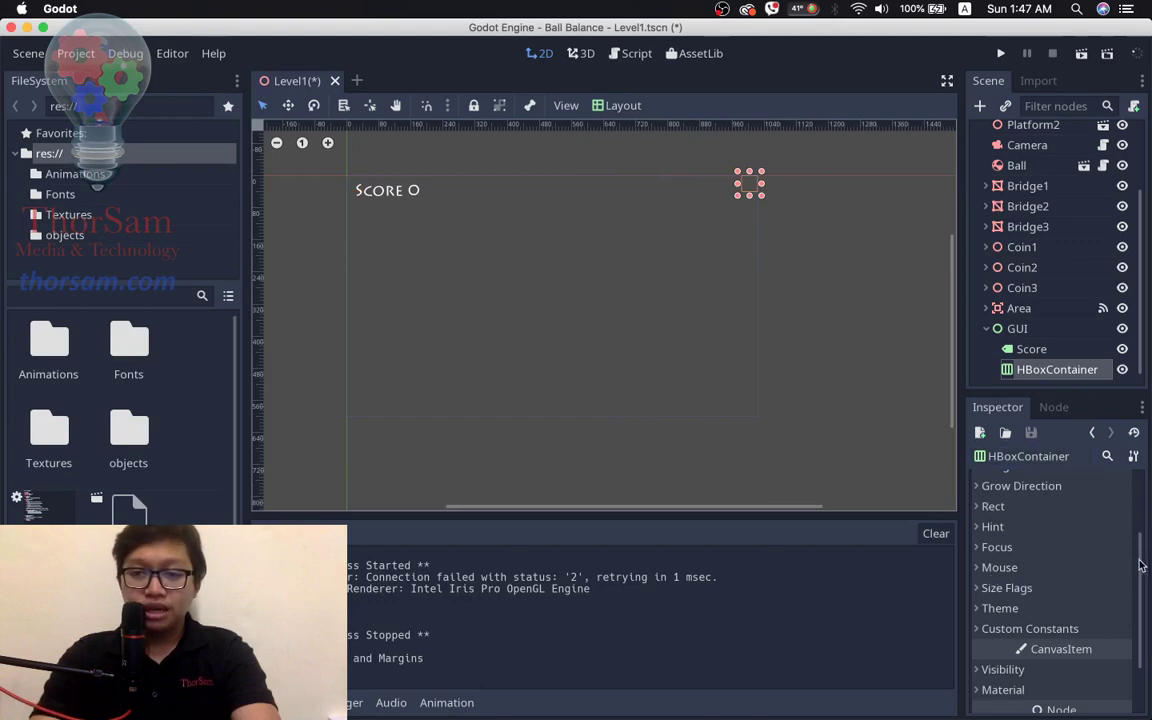
pyautogui.scroll(5, 1136, 496)
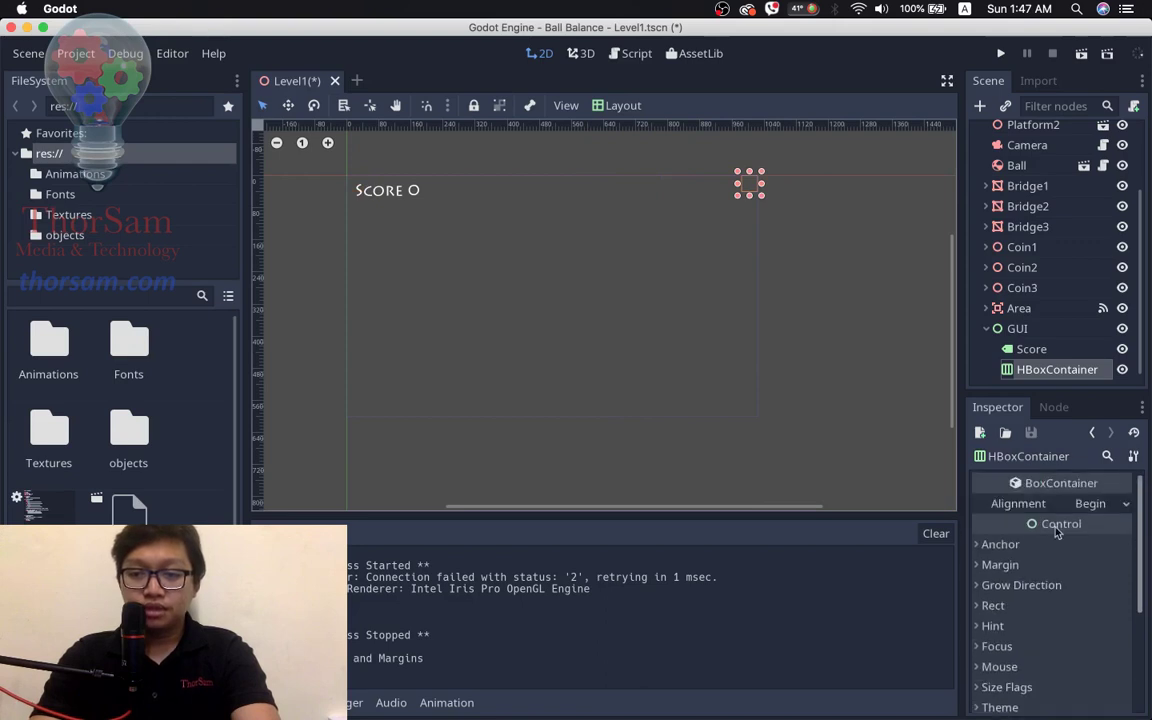
pyautogui.click(978, 566)
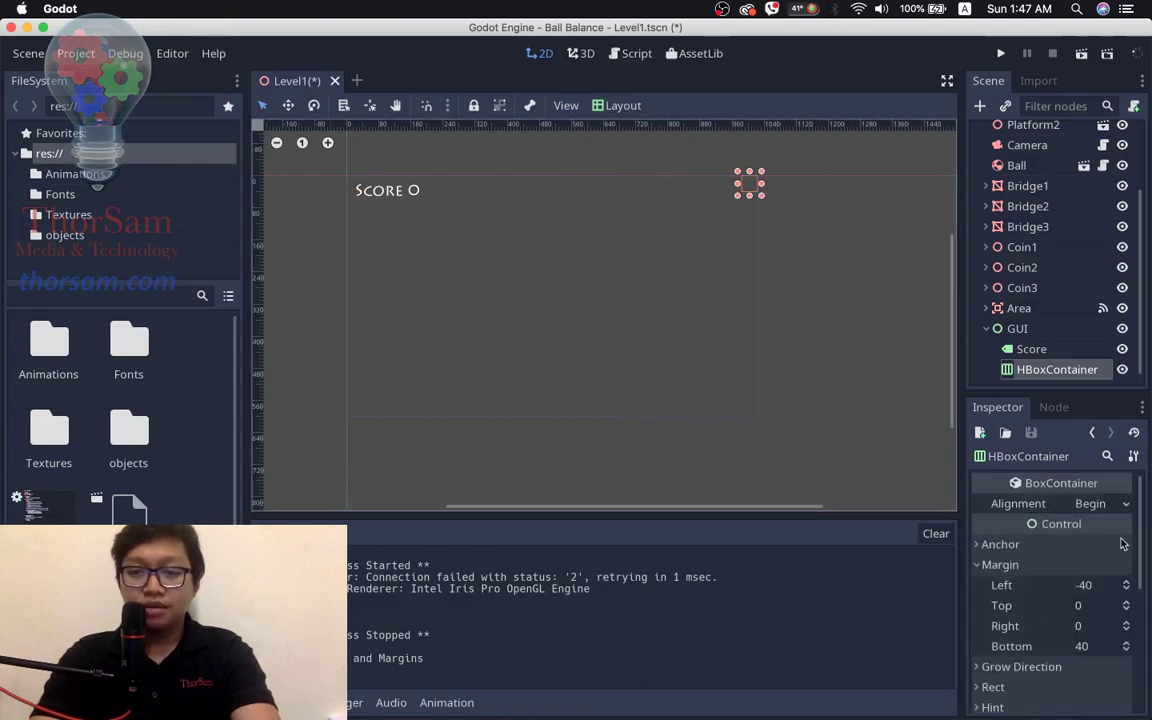
pyautogui.scroll(-1, 1060, 570)
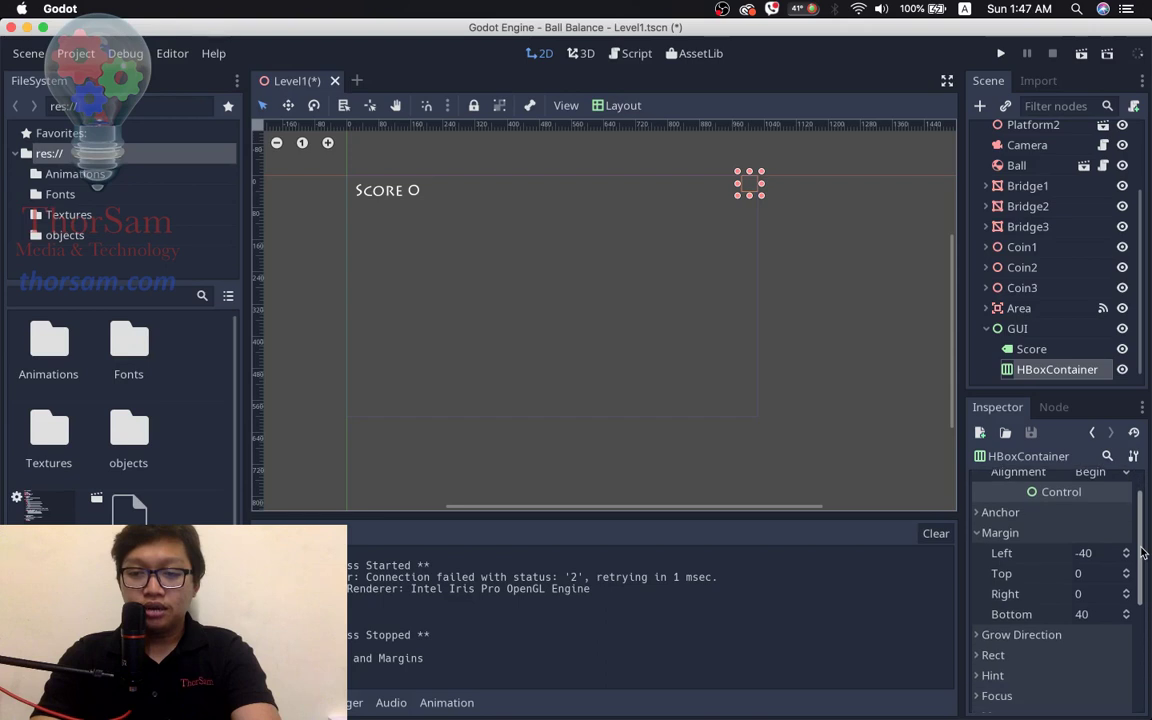
# - Set the container margins to Top 20 and Right -20, leaving Left -40 and Bottom 40
pyautogui.click(1090, 578)
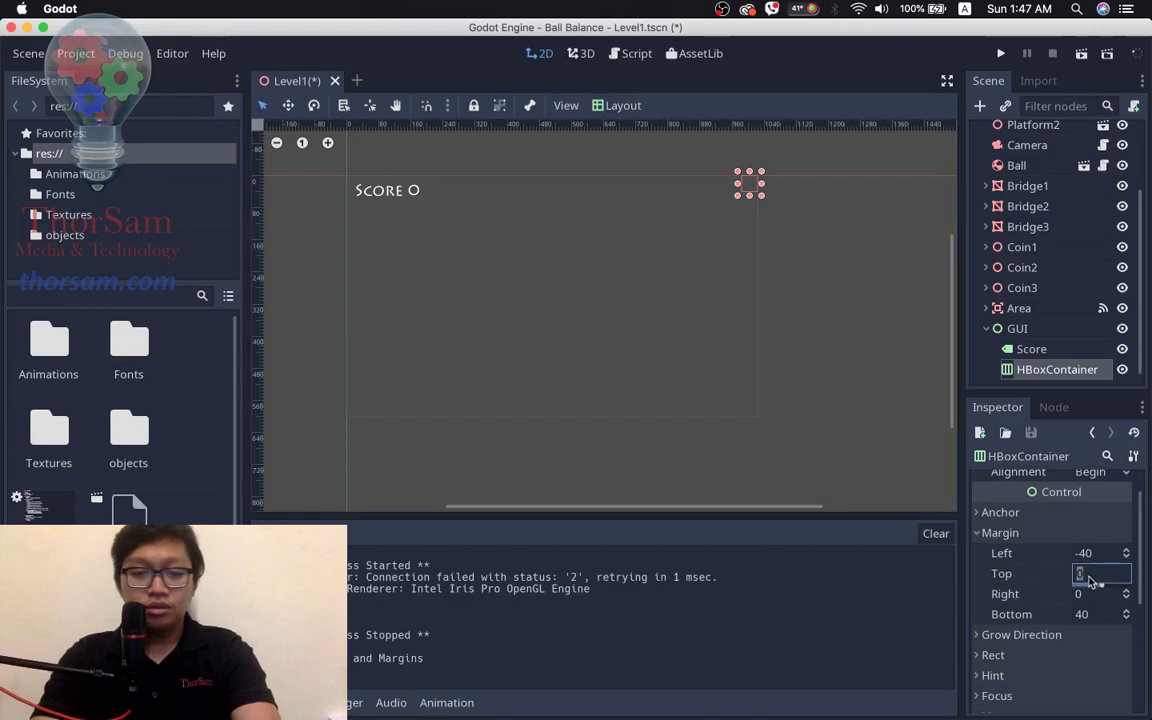
pyautogui.write('20')
pyautogui.click(1090, 596)
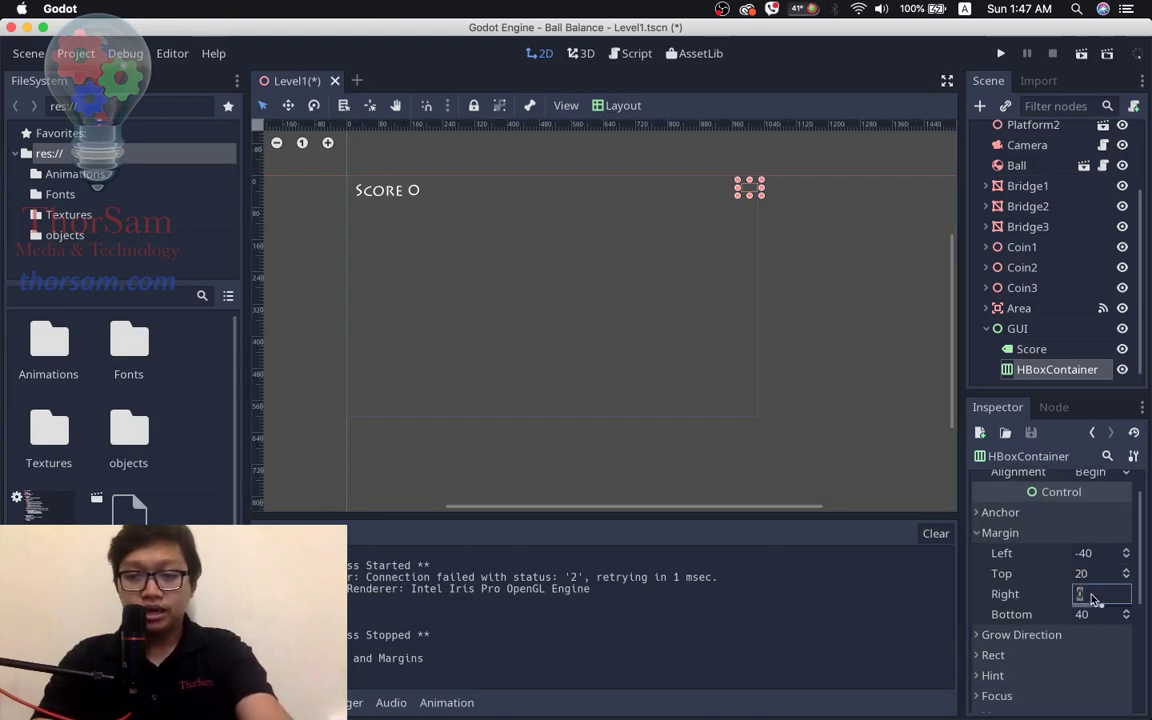
pyautogui.write('20')
pyautogui.press('Return')
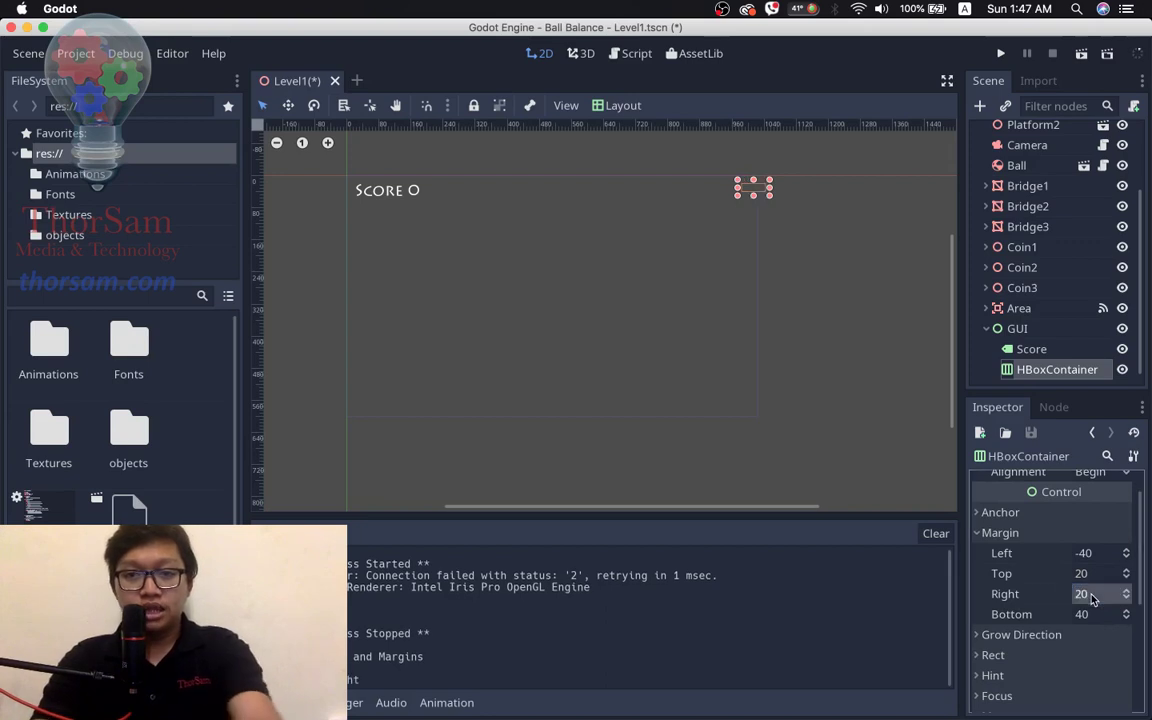
pyautogui.click(1090, 574)
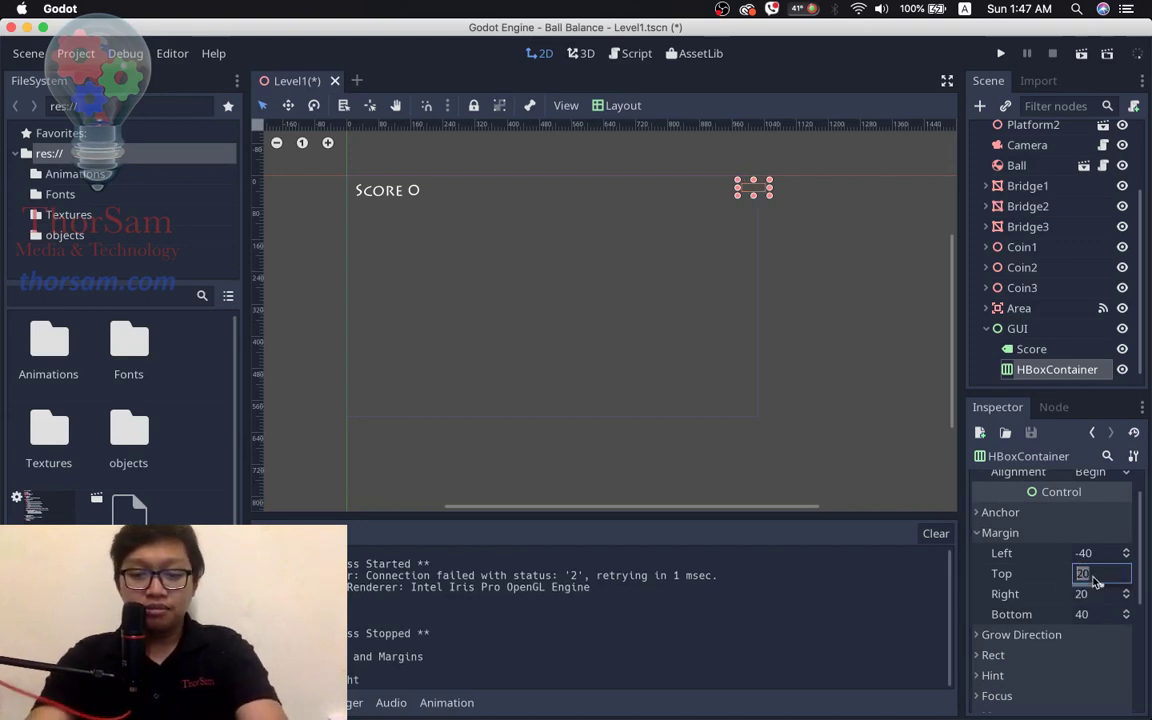
pyautogui.write('-20')
pyautogui.press('Return')
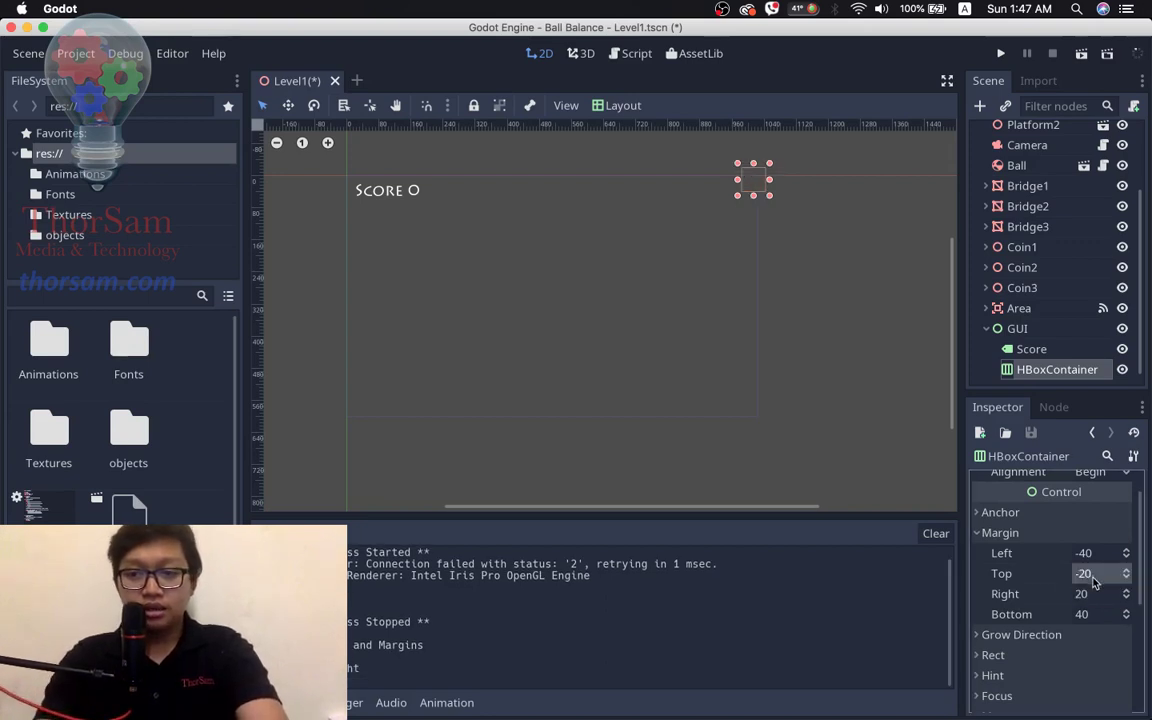
pyautogui.click(1090, 574)
pyautogui.write('20')
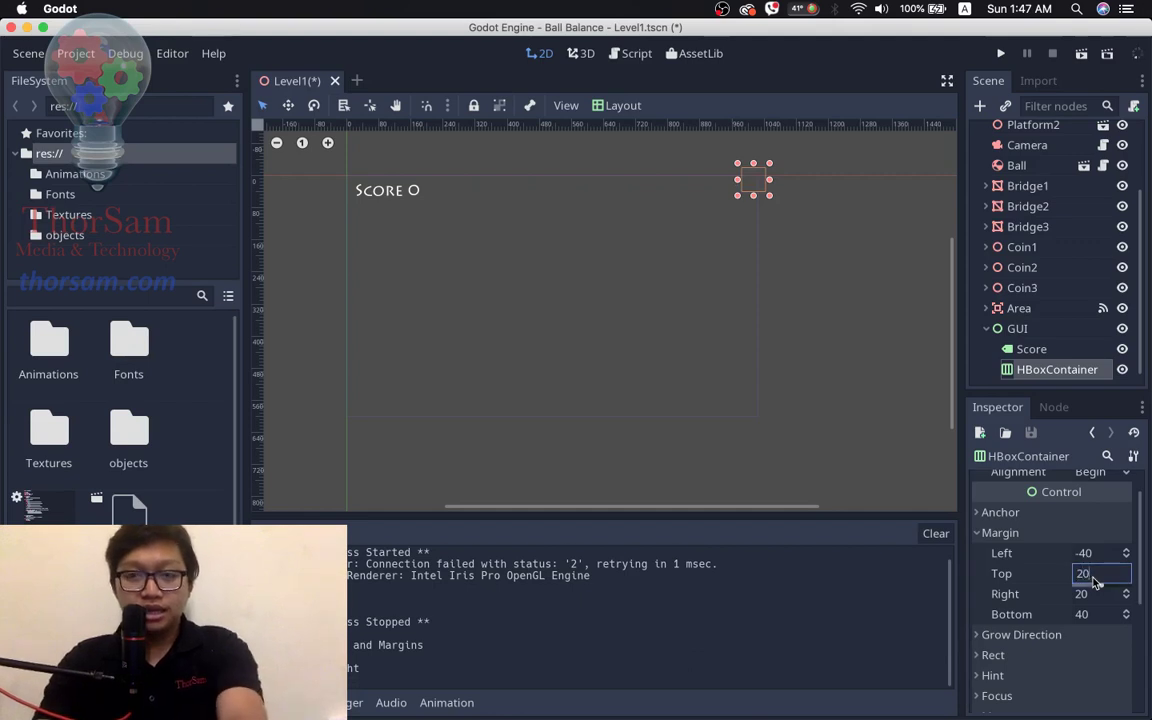
pyautogui.press('Return')
pyautogui.click(1104, 594)
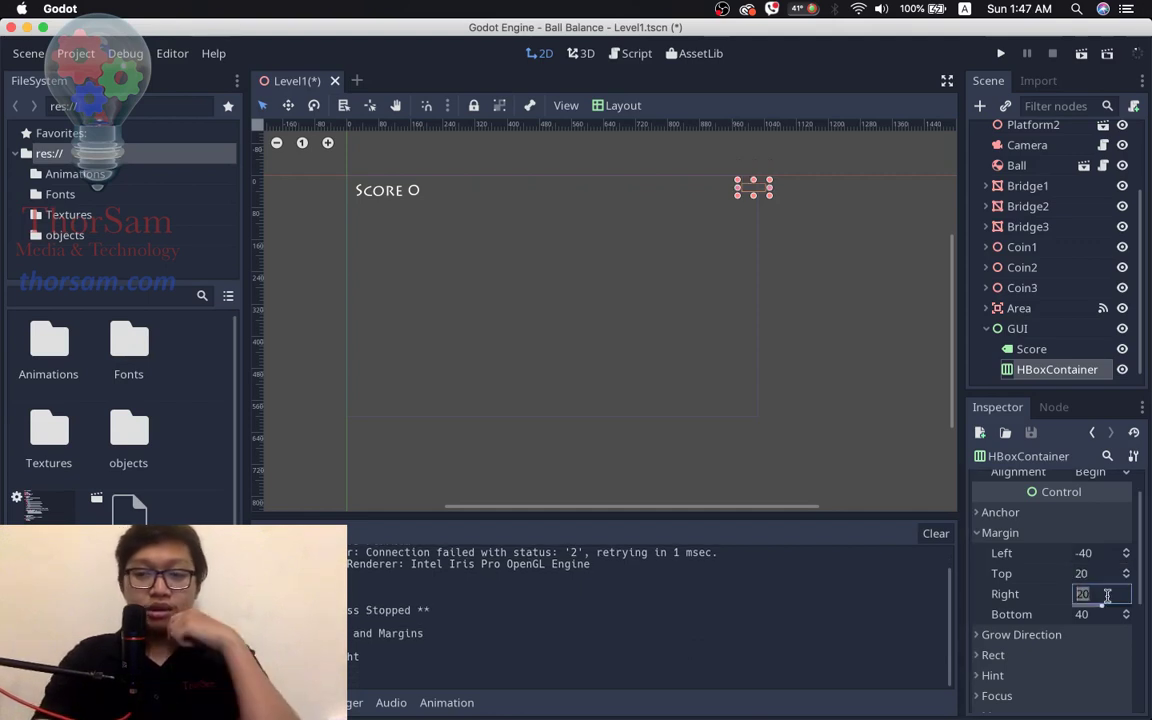
pyautogui.write('-20')
pyautogui.press('Return')
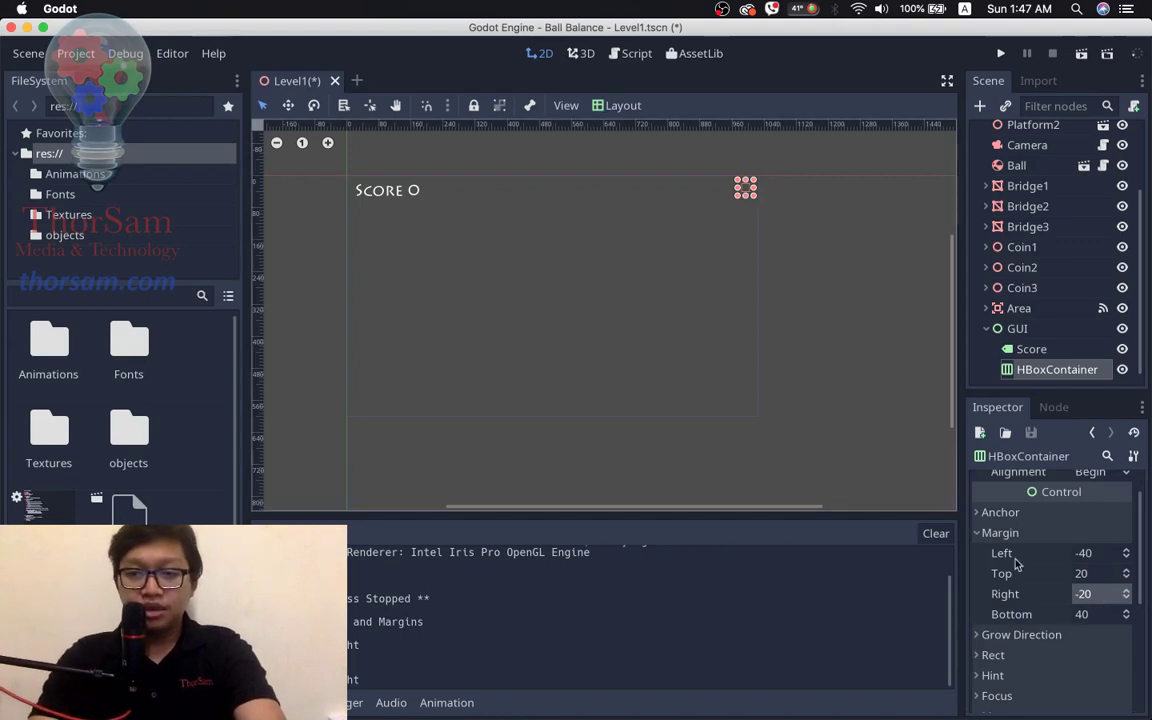
pyautogui.click(1104, 553)
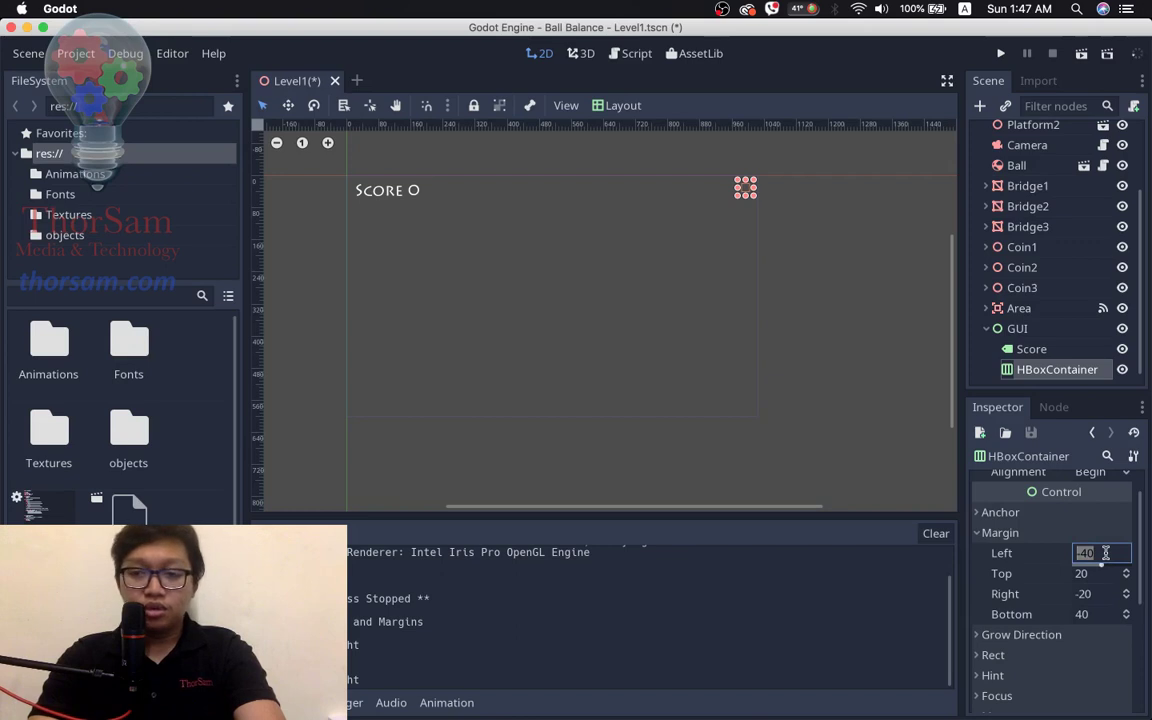
# - Set the HBoxContainer's left anchor to 0.5 and its left margin to 0
pyautogui.click(980, 513)
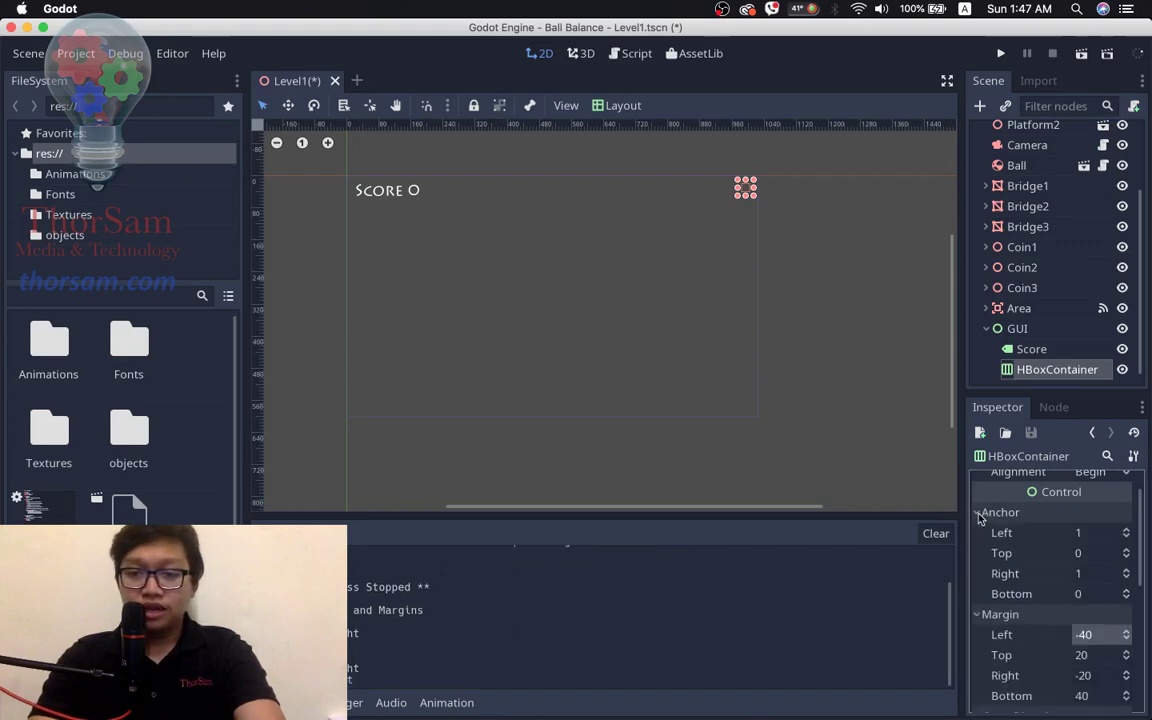
pyautogui.click(1089, 538)
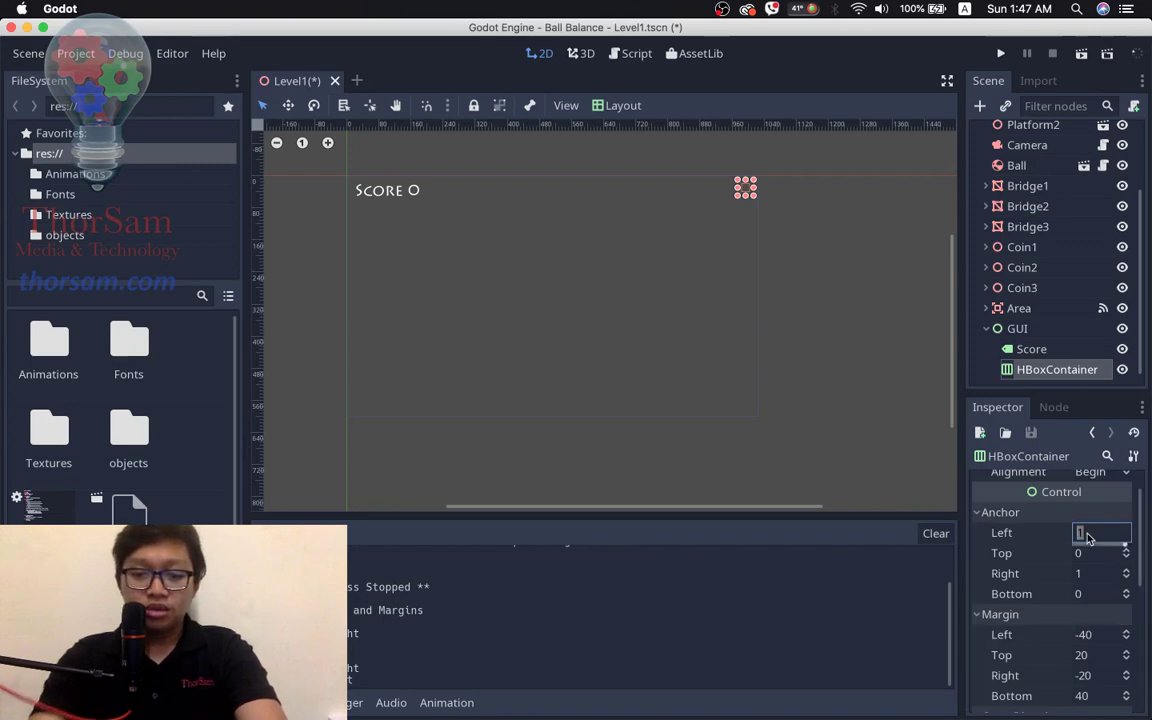
pyautogui.press('BackSpace')
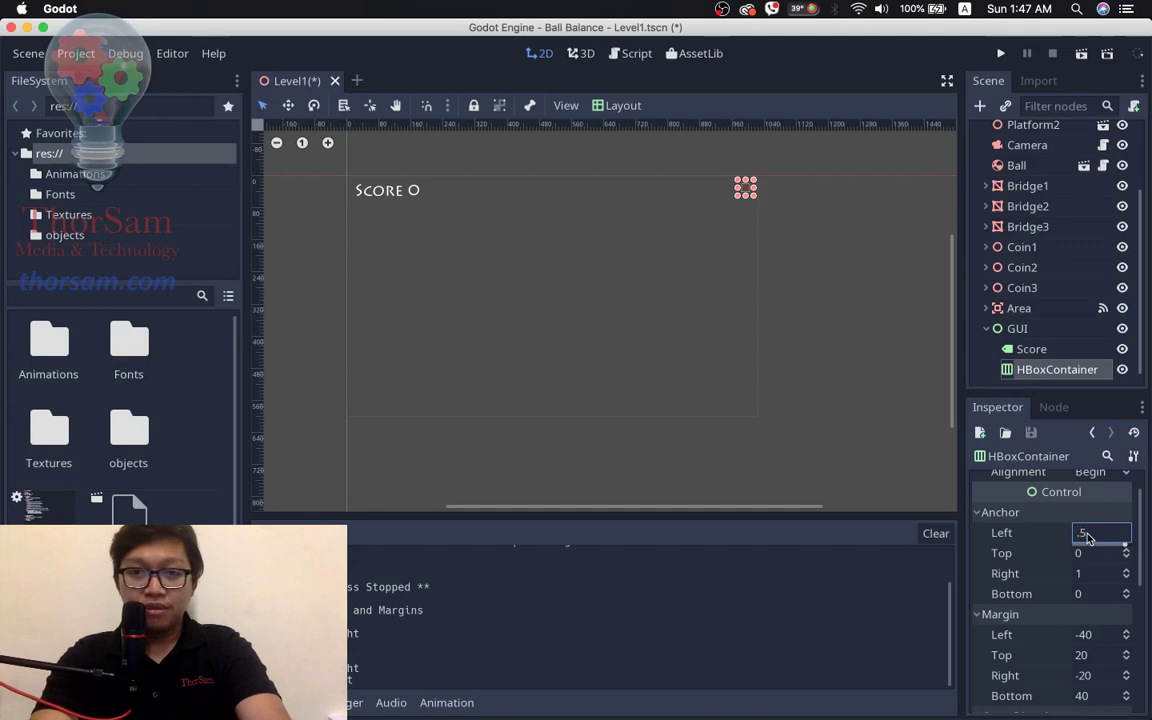
pyautogui.press('Return')
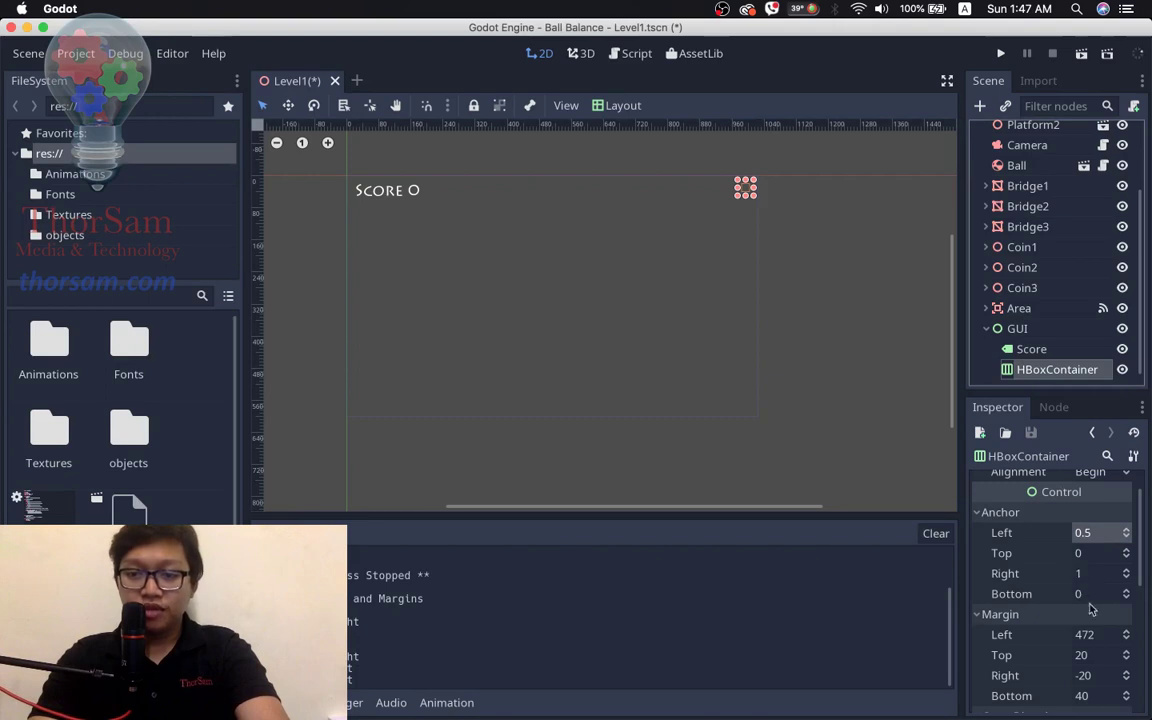
pyautogui.click(1090, 635)
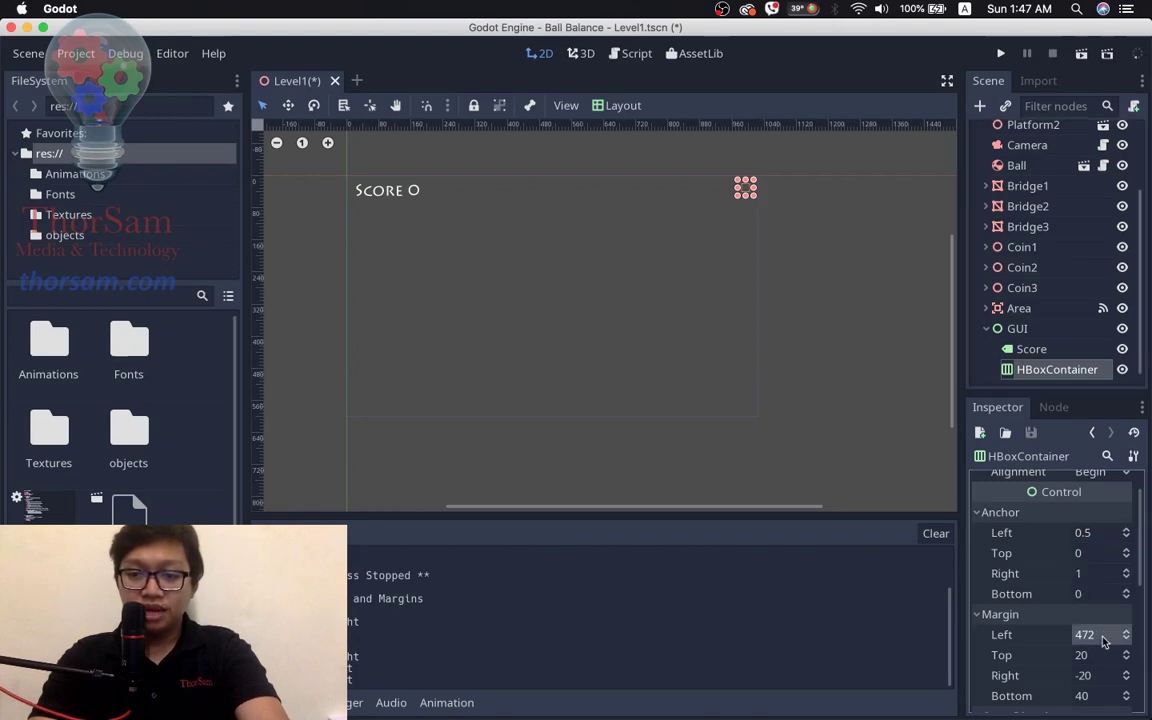
pyautogui.write('0')
pyautogui.press('Return')
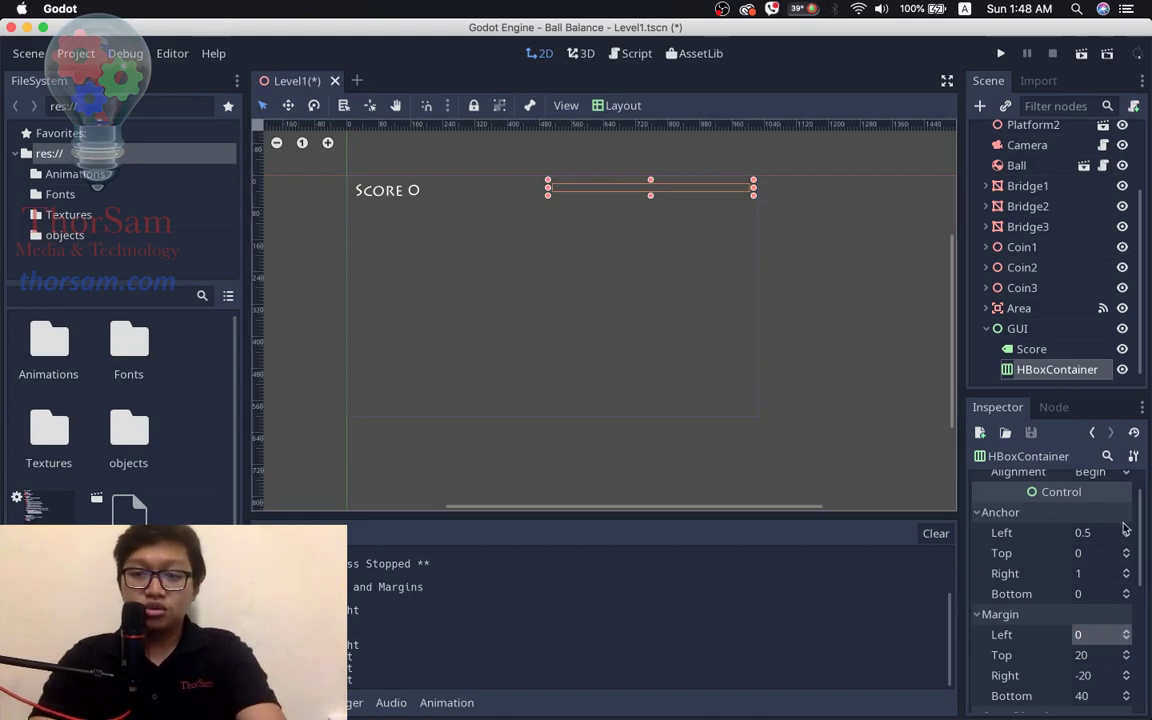
# - Change the bottom margin to 200, then settle on 100, and reselect the HBoxContainer
pyautogui.scroll(-2, 1141, 533)
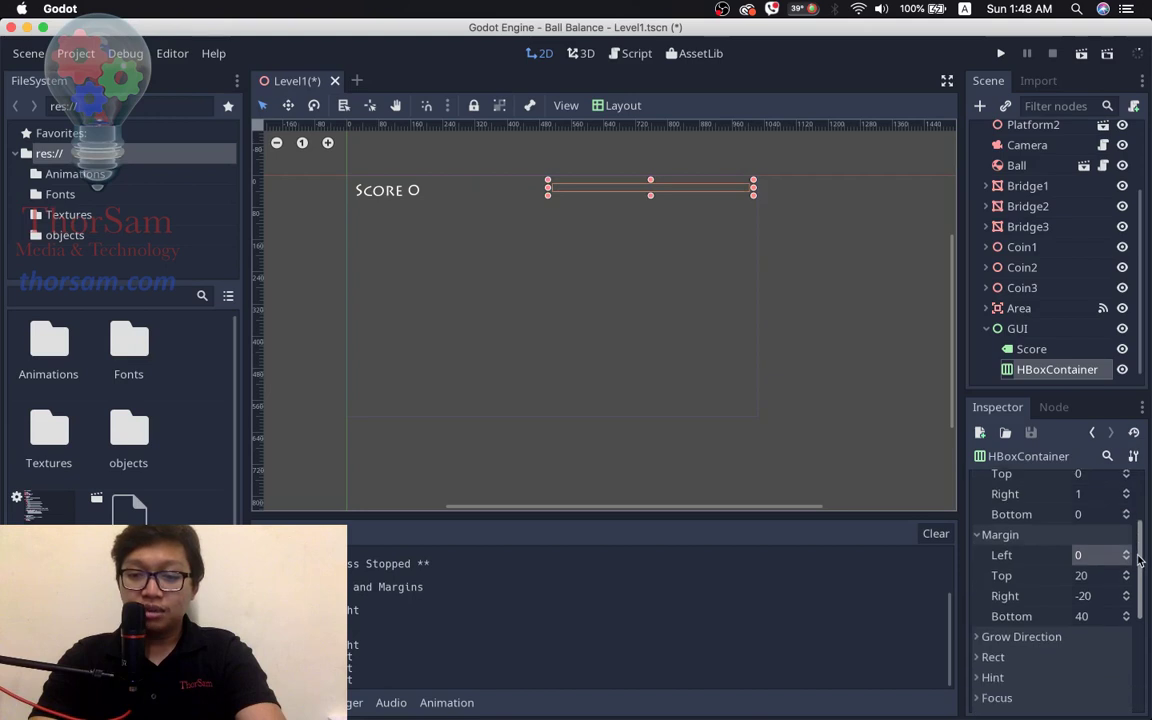
pyautogui.click(1092, 618)
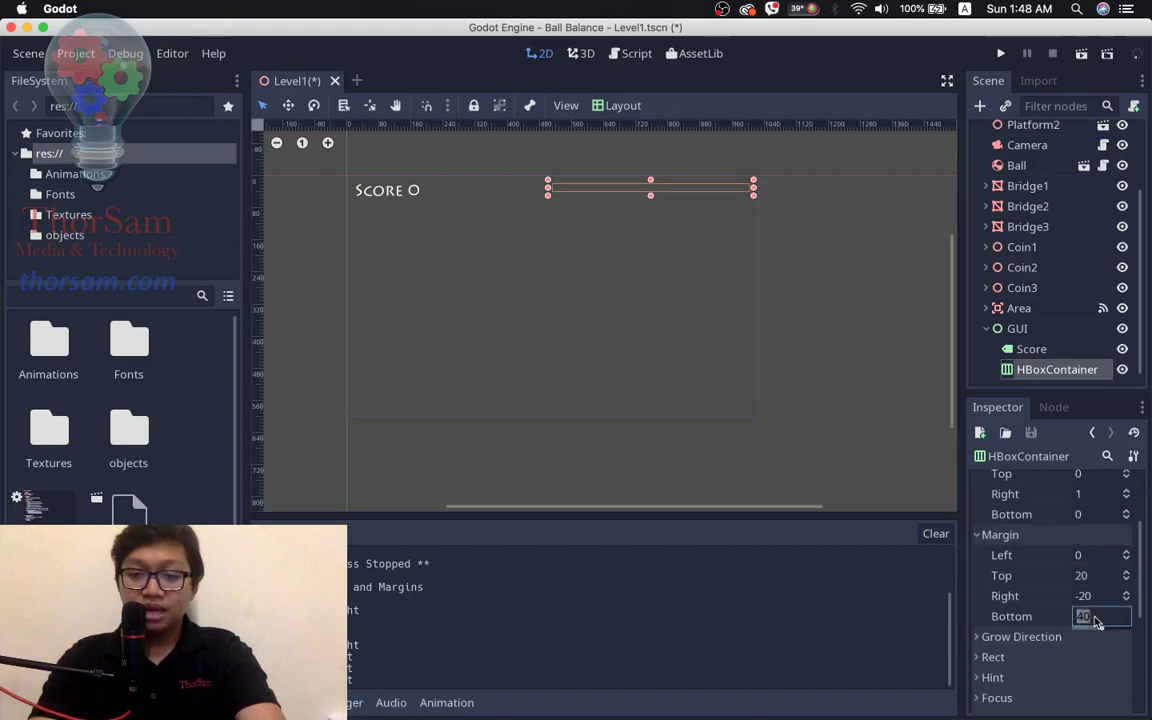
pyautogui.write('200')
pyautogui.press('Return')
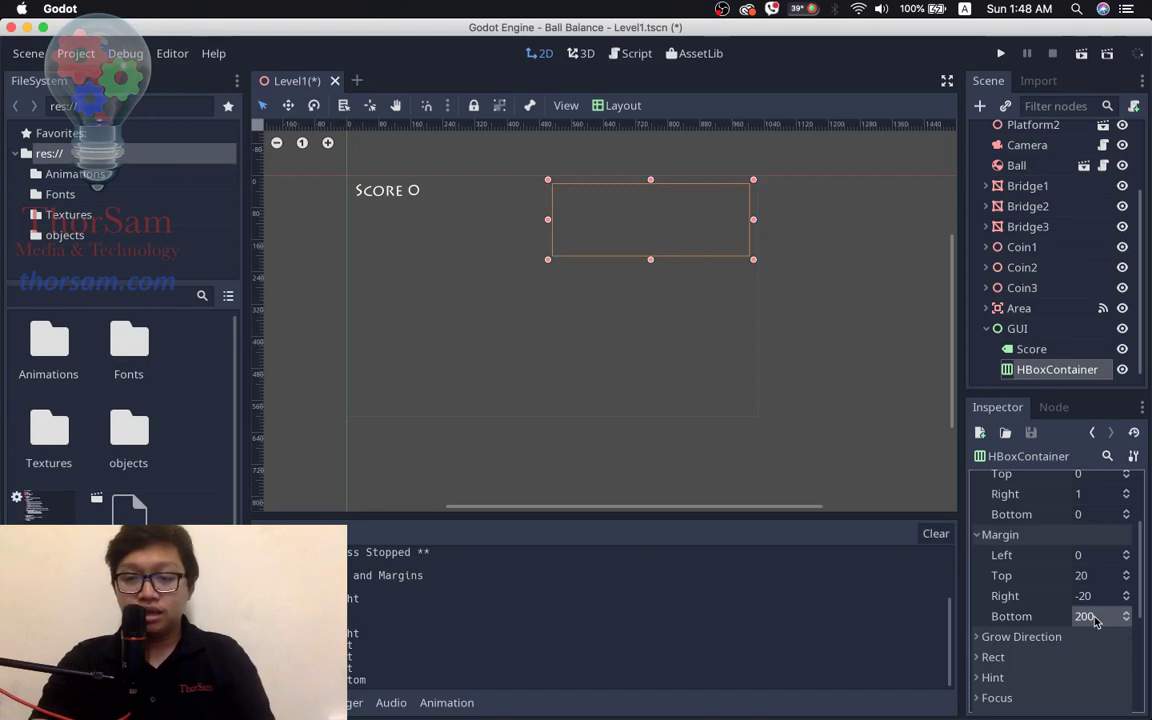
pyautogui.click(1105, 618)
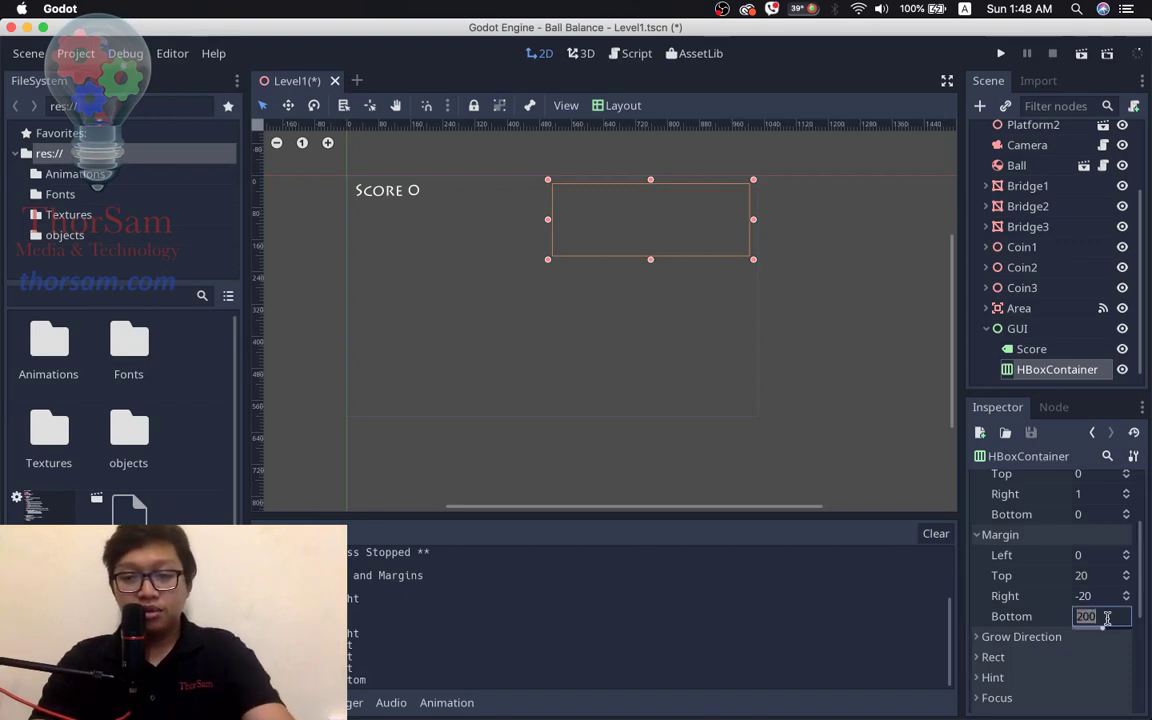
pyautogui.write('100')
pyautogui.press('Return')
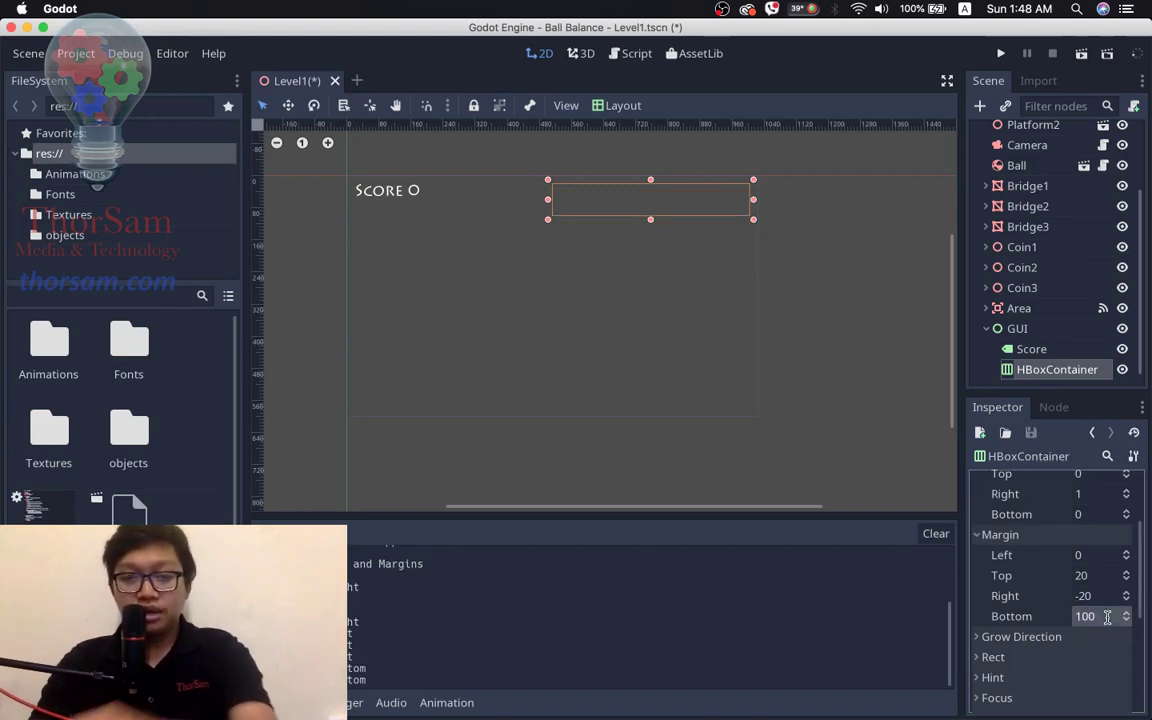
pyautogui.click(1103, 619)
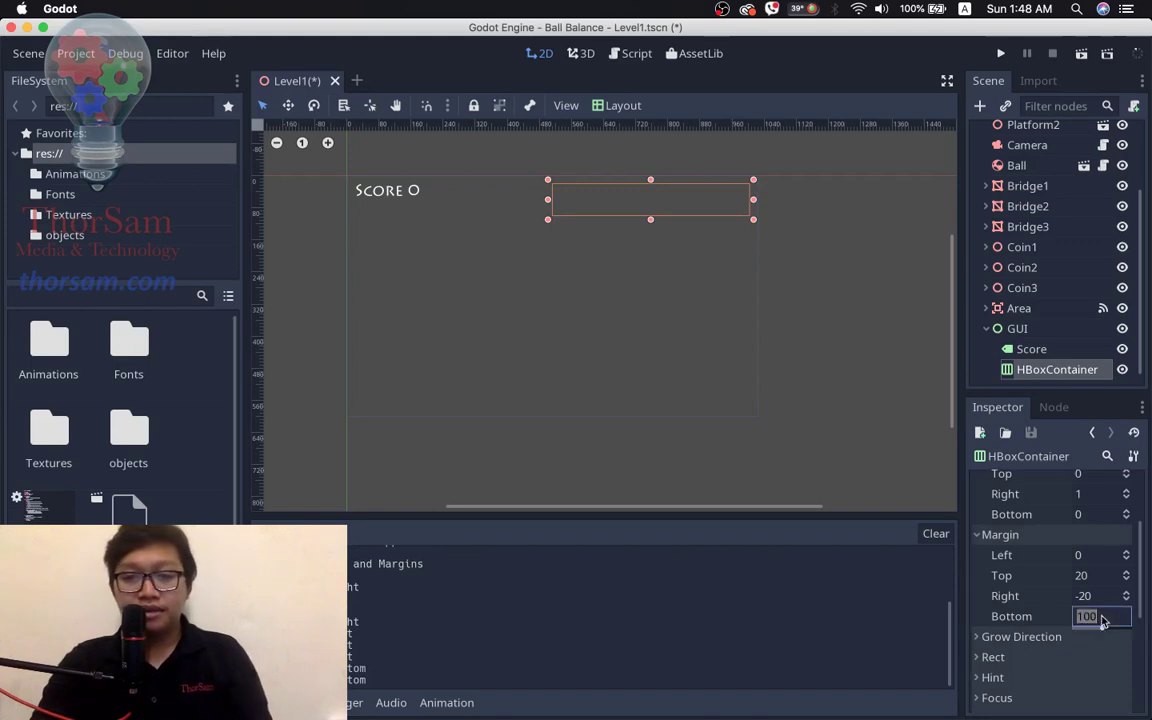
pyautogui.click(786, 352)
pyautogui.click(1022, 372)
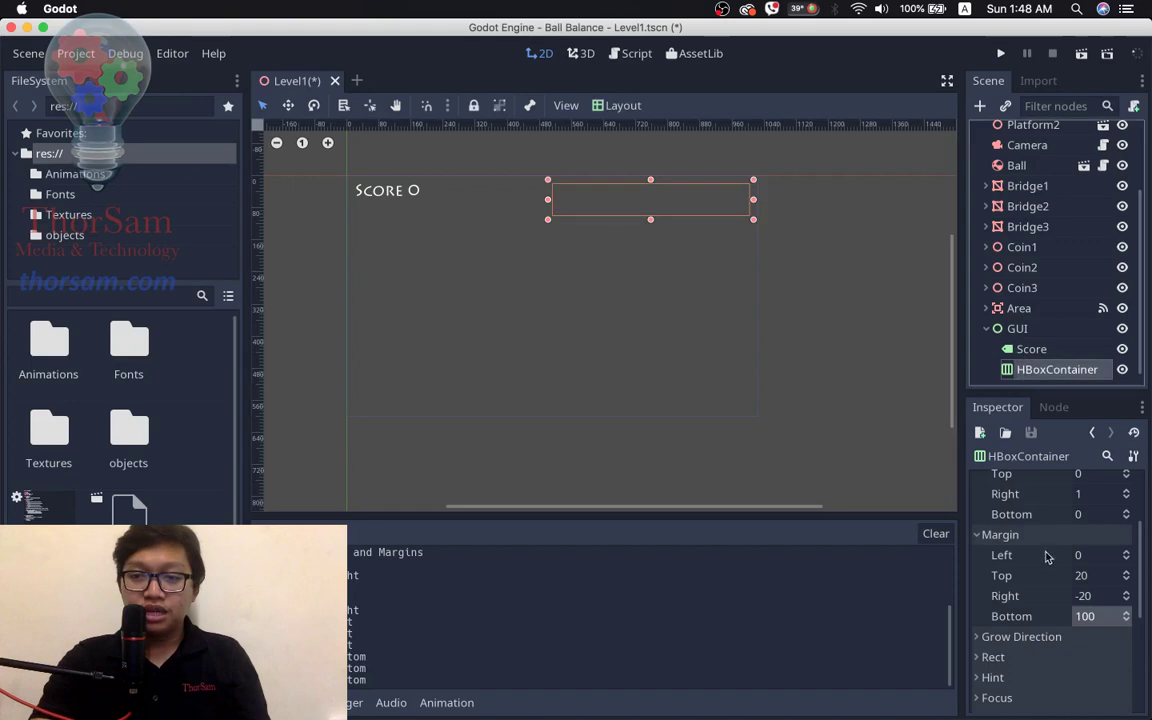
pyautogui.scroll(3, 1041, 548)
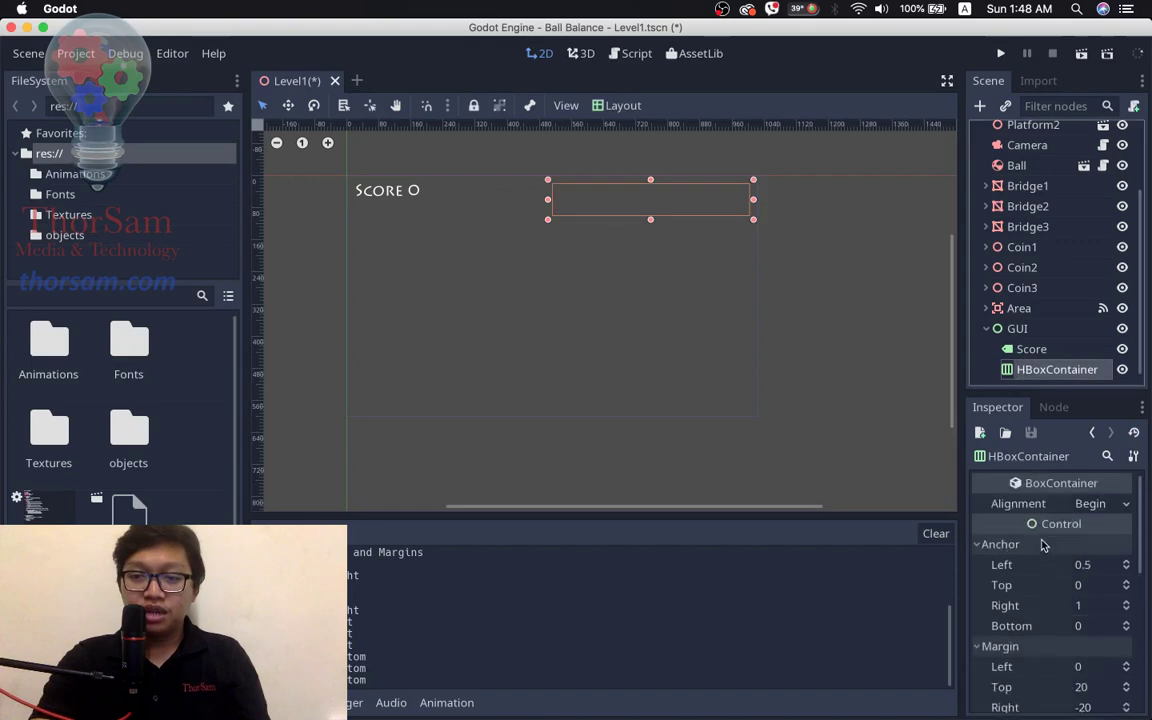
# - Collapse Anchor and Margin, set the container's Alignment to End, and open Finder
pyautogui.click(984, 545)
pyautogui.click(981, 565)
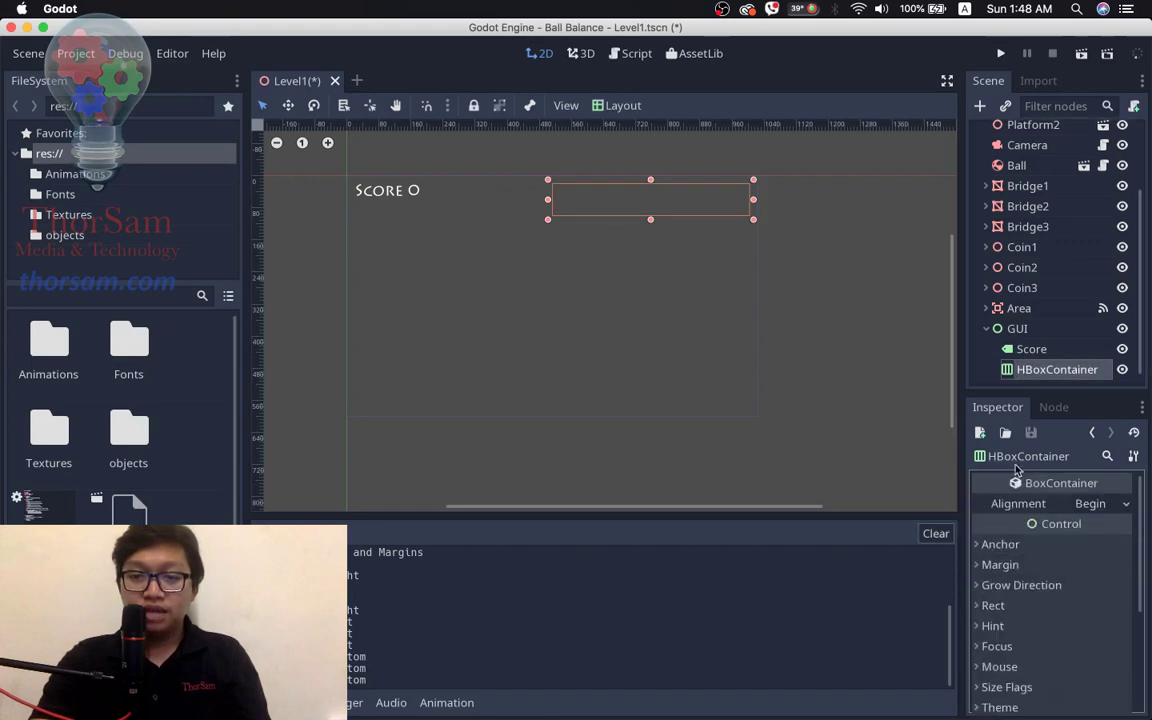
pyautogui.click(1120, 508)
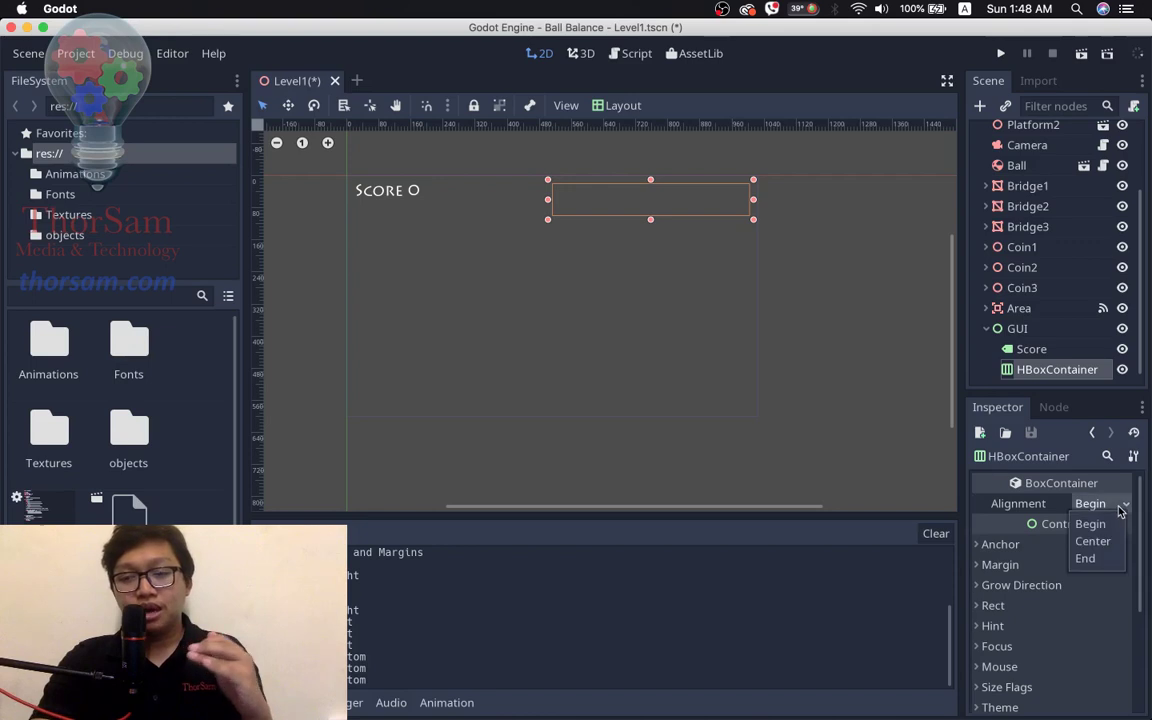
pyautogui.click(1105, 558)
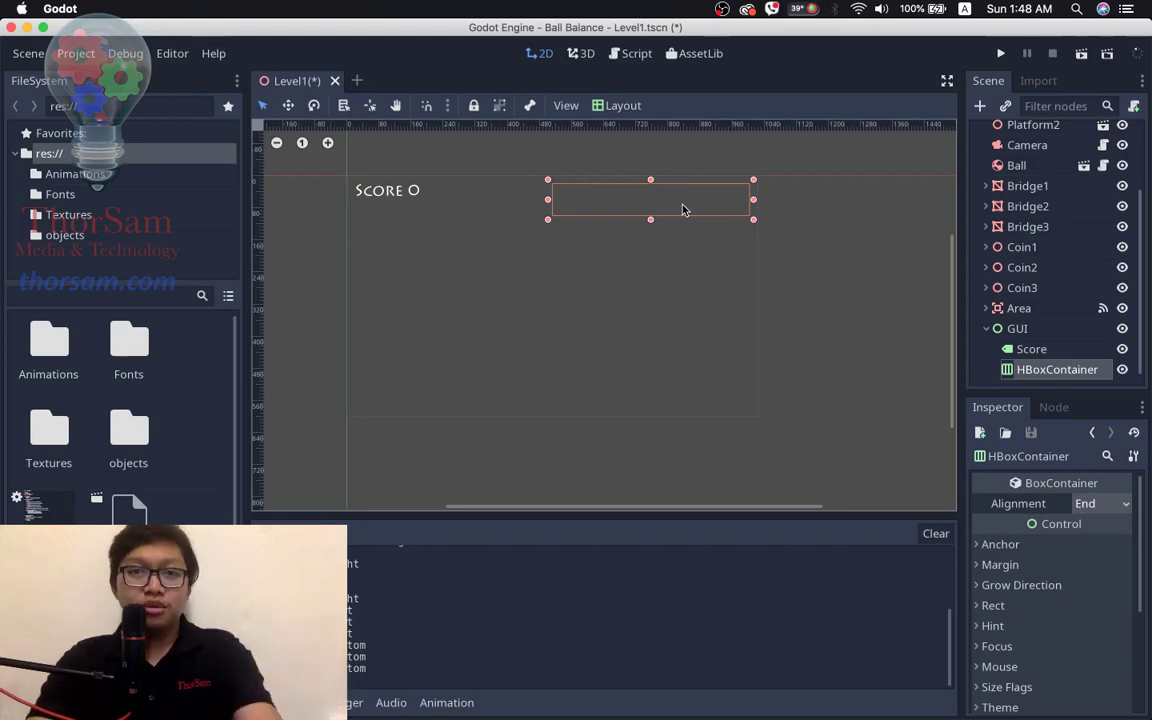
pyautogui.moveTo(600, 716)
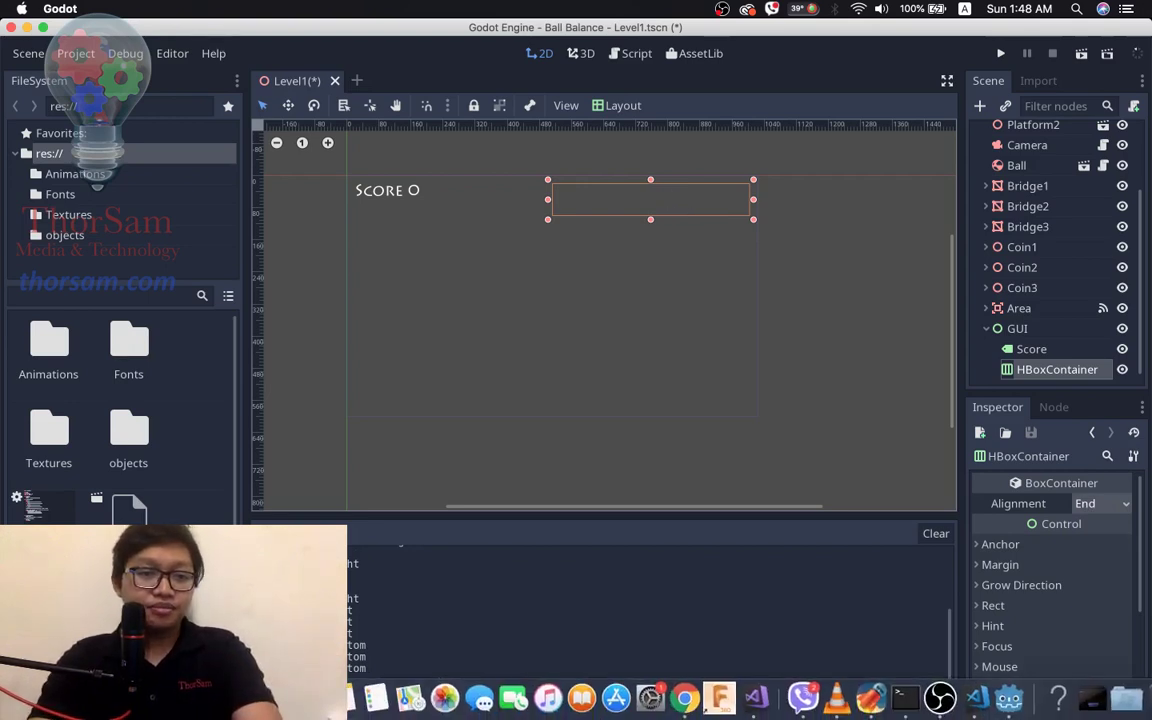
pyautogui.click(25, 698)
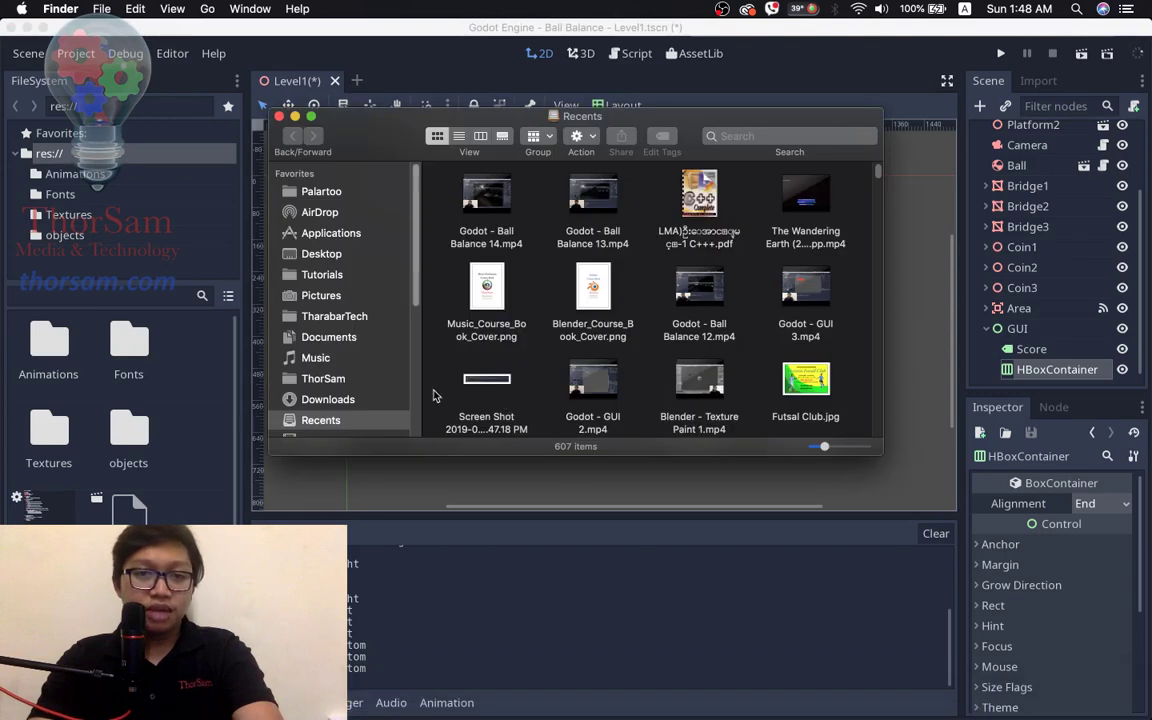
# - Move heart.png from the Desktop into the Godot/BallBalance project folder
pyautogui.click(321, 253)
pyautogui.scroll(-5, 740, 300)
pyautogui.click(648, 300)
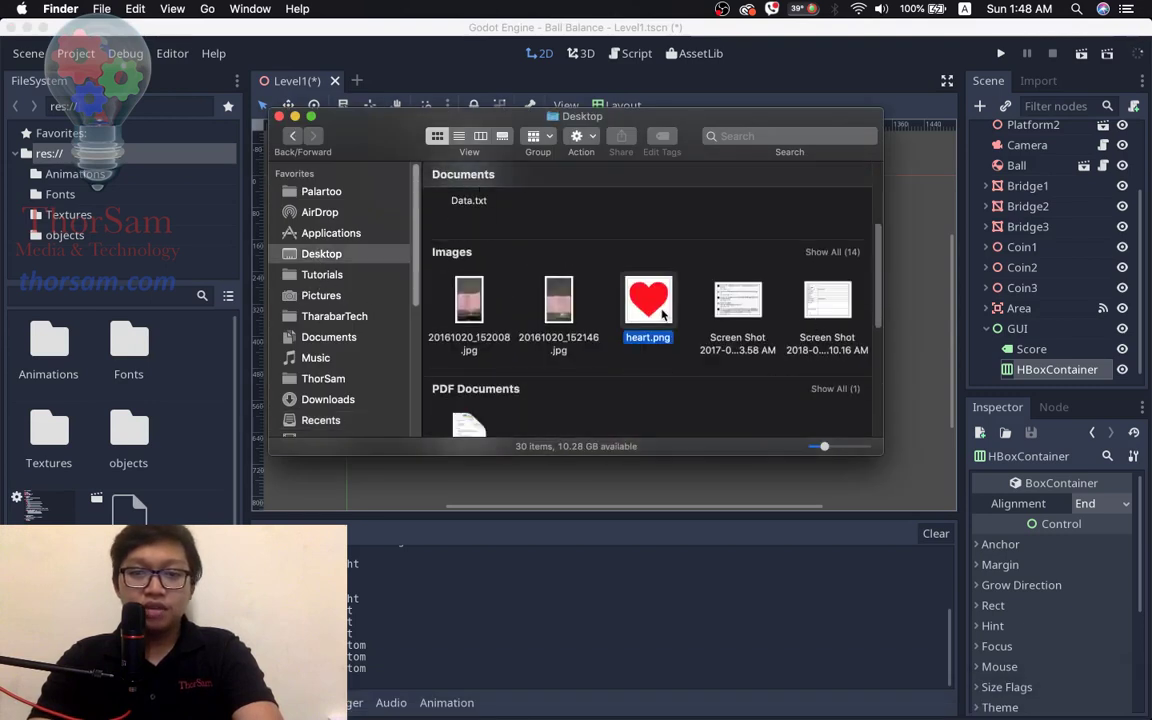
pyautogui.scroll(1, 738, 286)
pyautogui.scroll(1, 738, 286)
pyautogui.scroll(2, 736, 288)
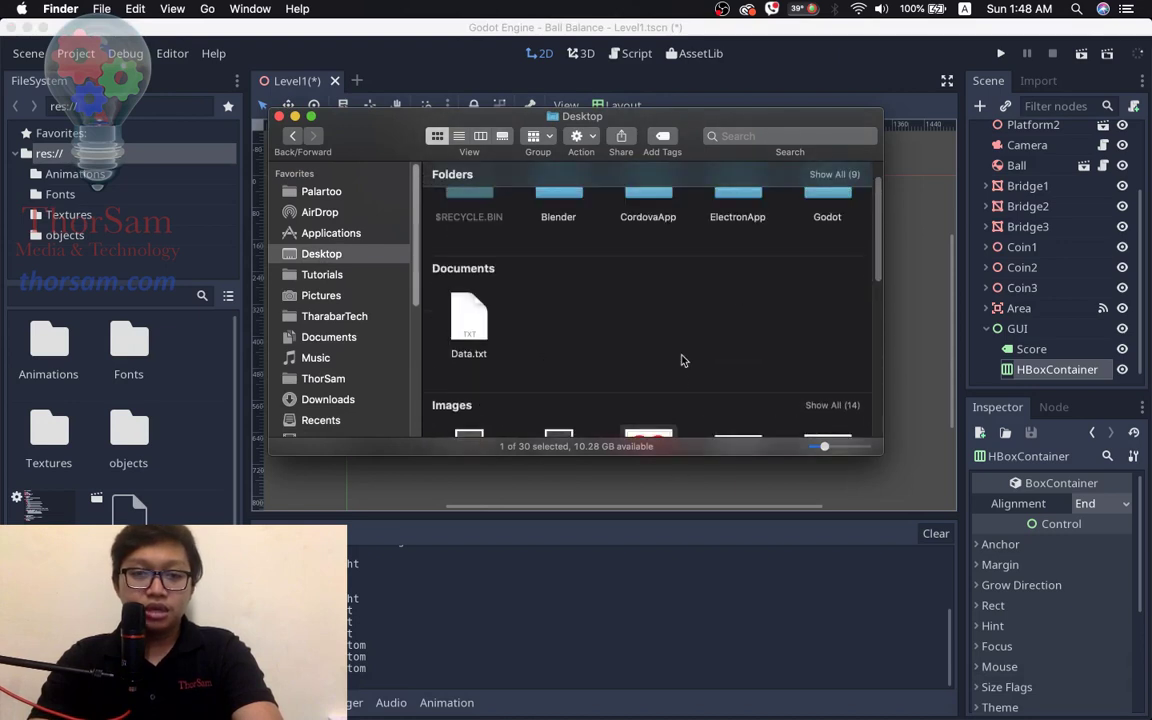
pyautogui.moveTo(648, 436); pyautogui.dragTo(825, 197)
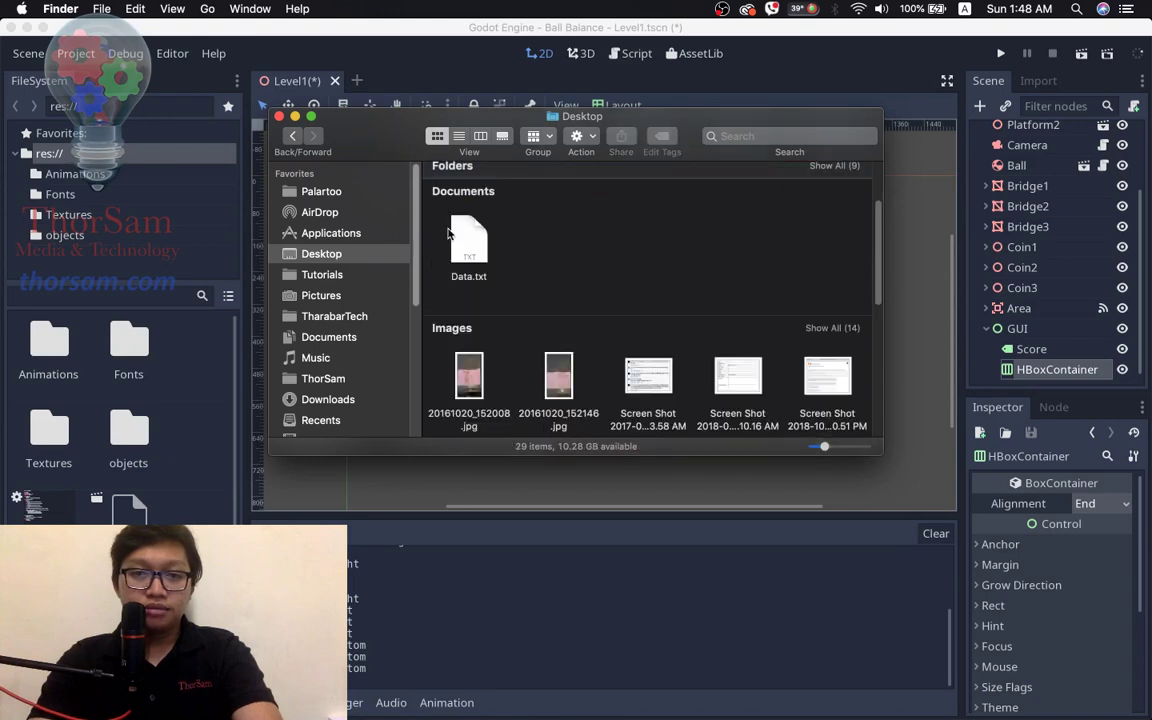
pyautogui.scroll(3, 704, 290)
pyautogui.doubleClick(837, 230)
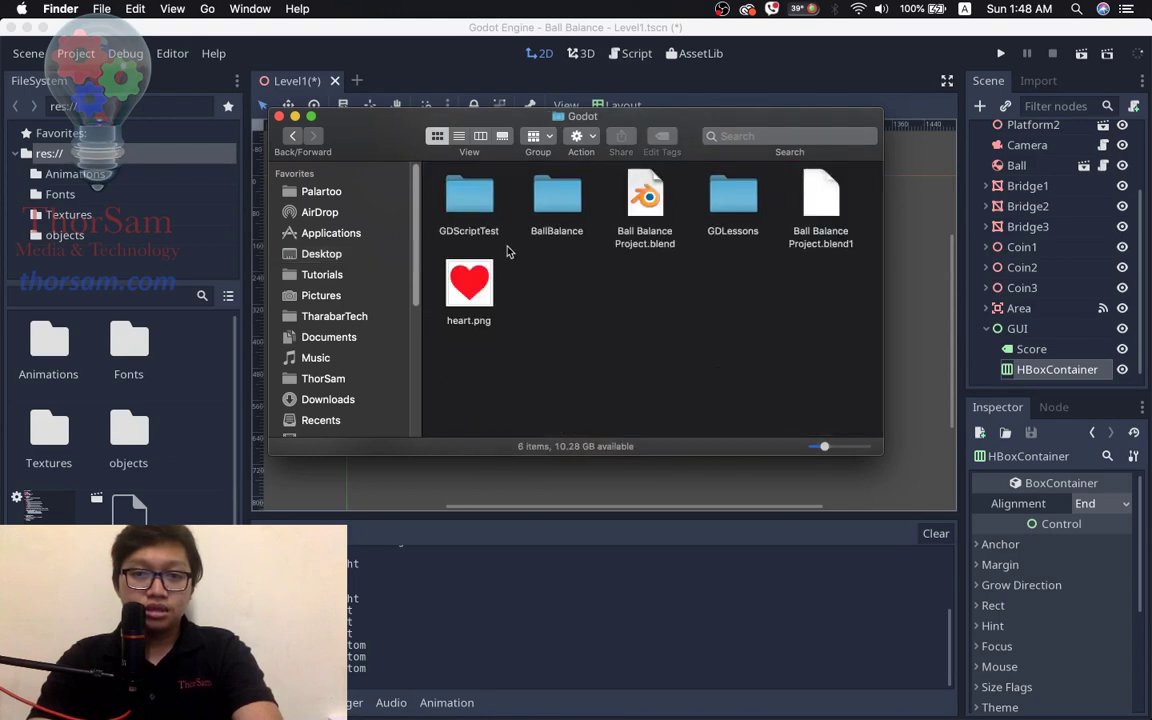
pyautogui.moveTo(485, 292); pyautogui.dragTo(557, 200)
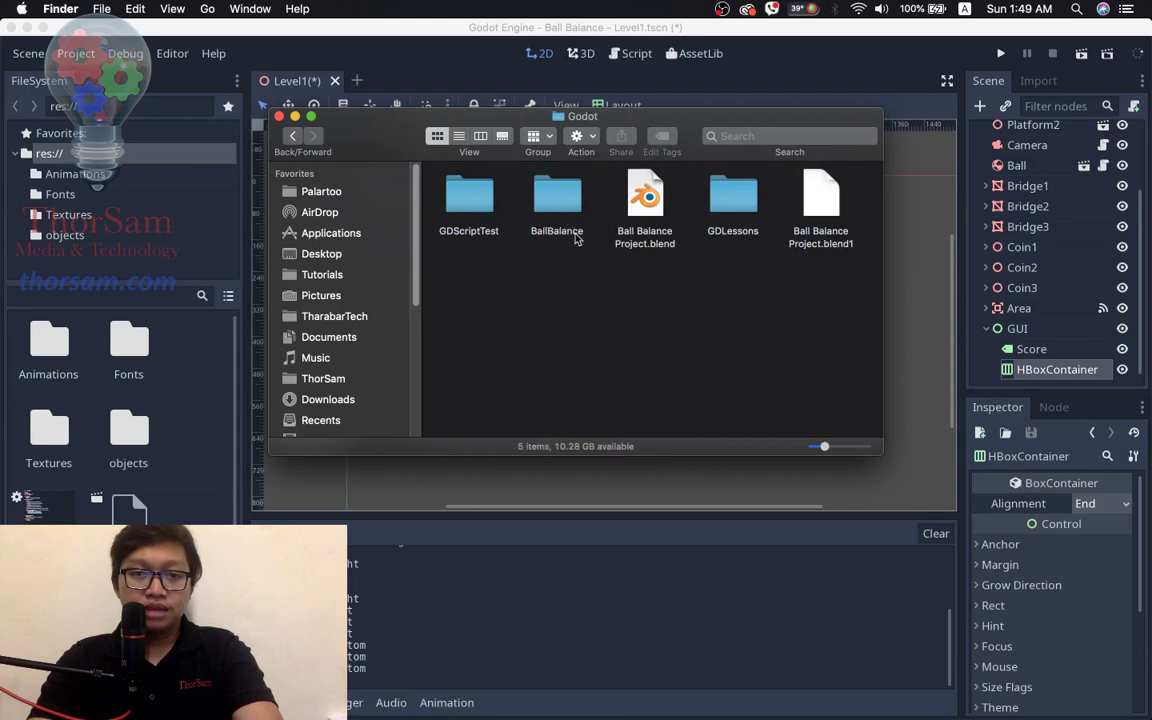
pyautogui.doubleClick(562, 202)
# - Create a new folder named img inside BallBalance
pyautogui.scroll(-2, 651, 366)
pyautogui.rightClick(608, 367)
pyautogui.click(630, 376)
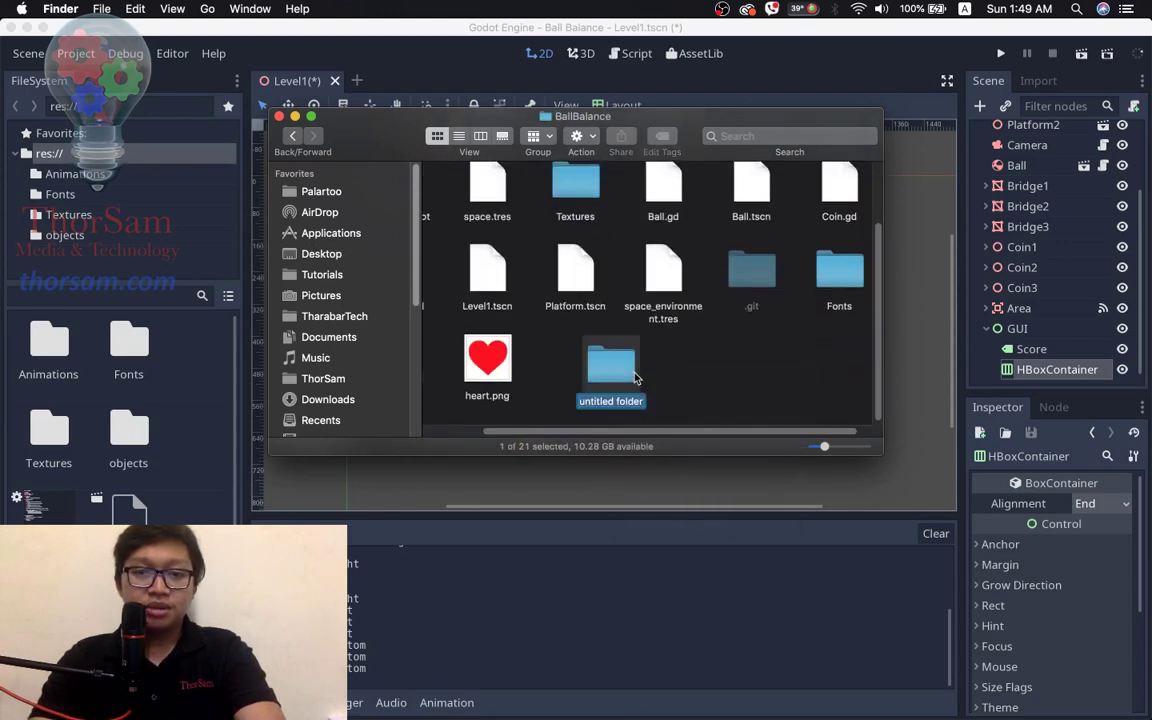
pyautogui.write('img')
pyautogui.press('Return')
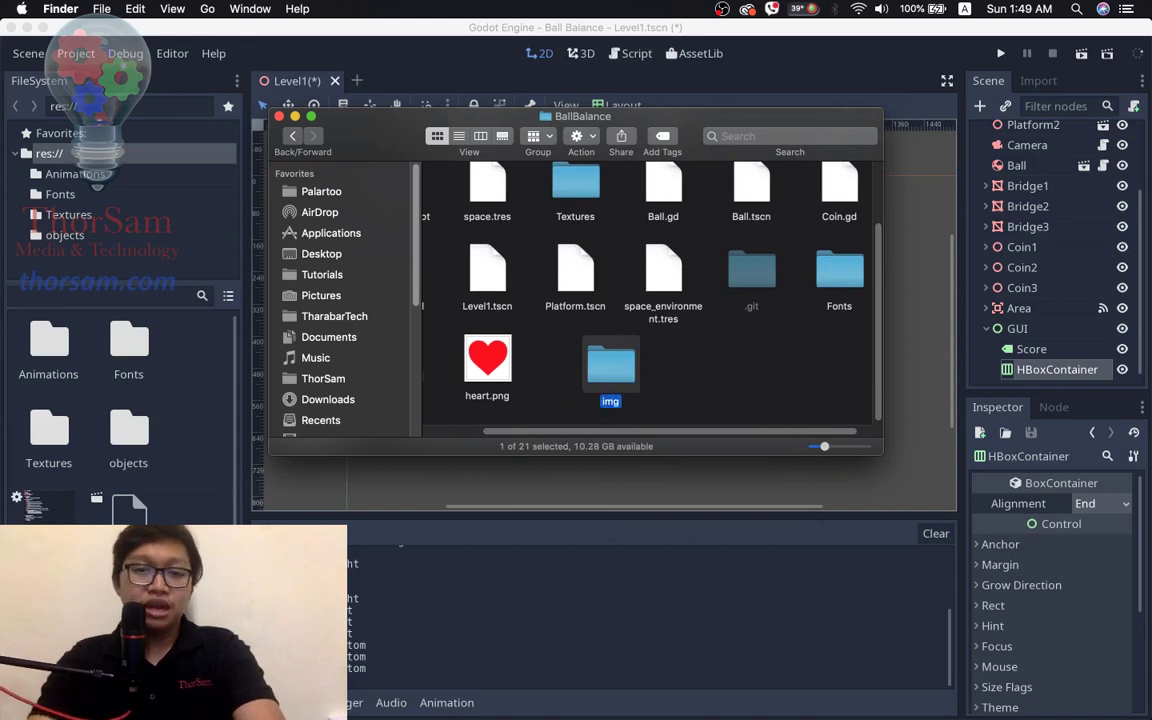
# - Put heart.png into the img folder, preview it, and close the Finder windows
pyautogui.moveTo(498, 360); pyautogui.dragTo(614, 369)
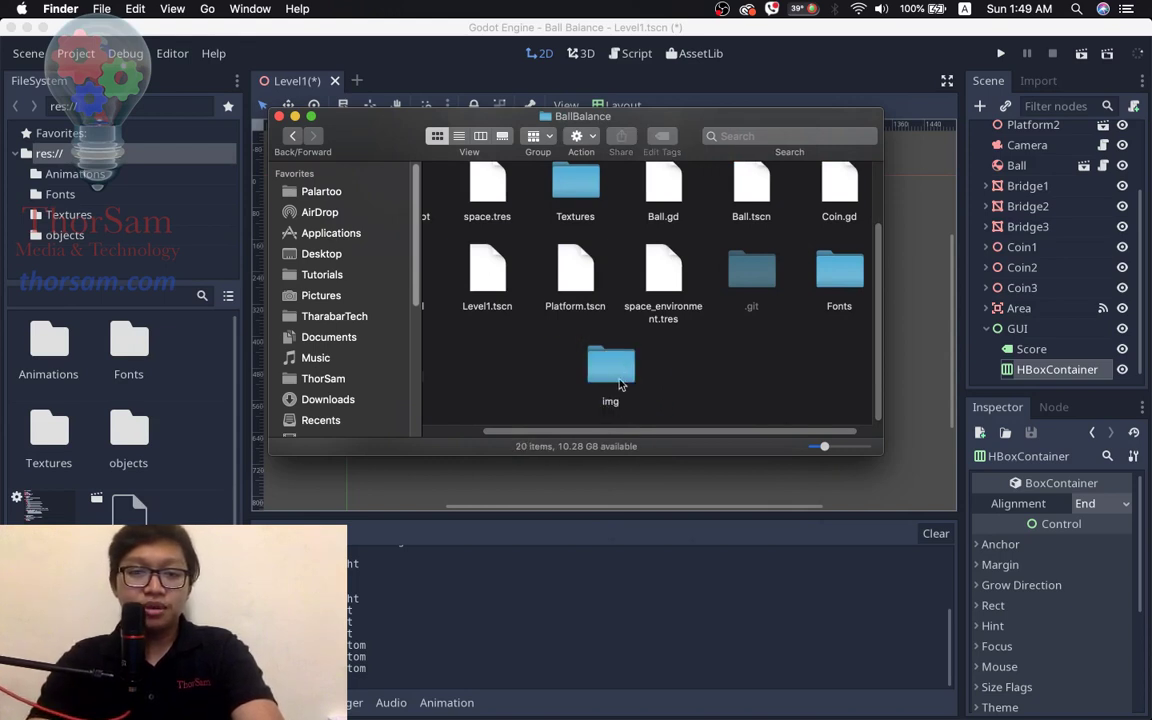
pyautogui.doubleClick(614, 368)
pyautogui.doubleClick(470, 190)
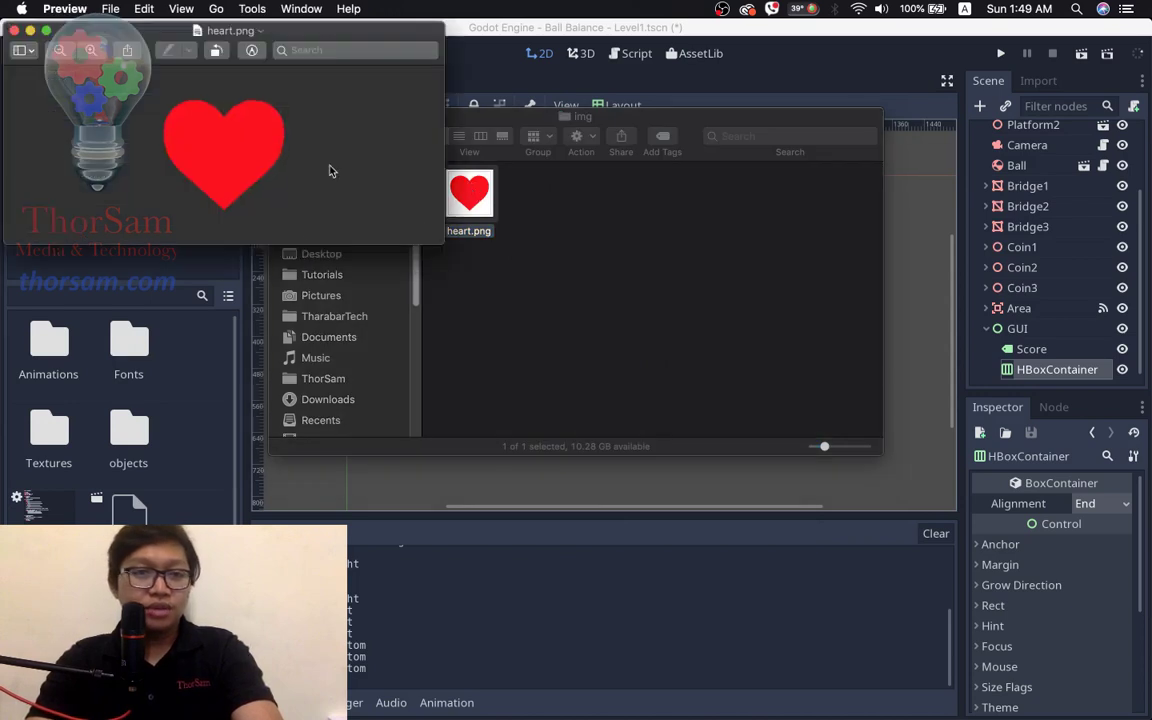
pyautogui.click(13, 30)
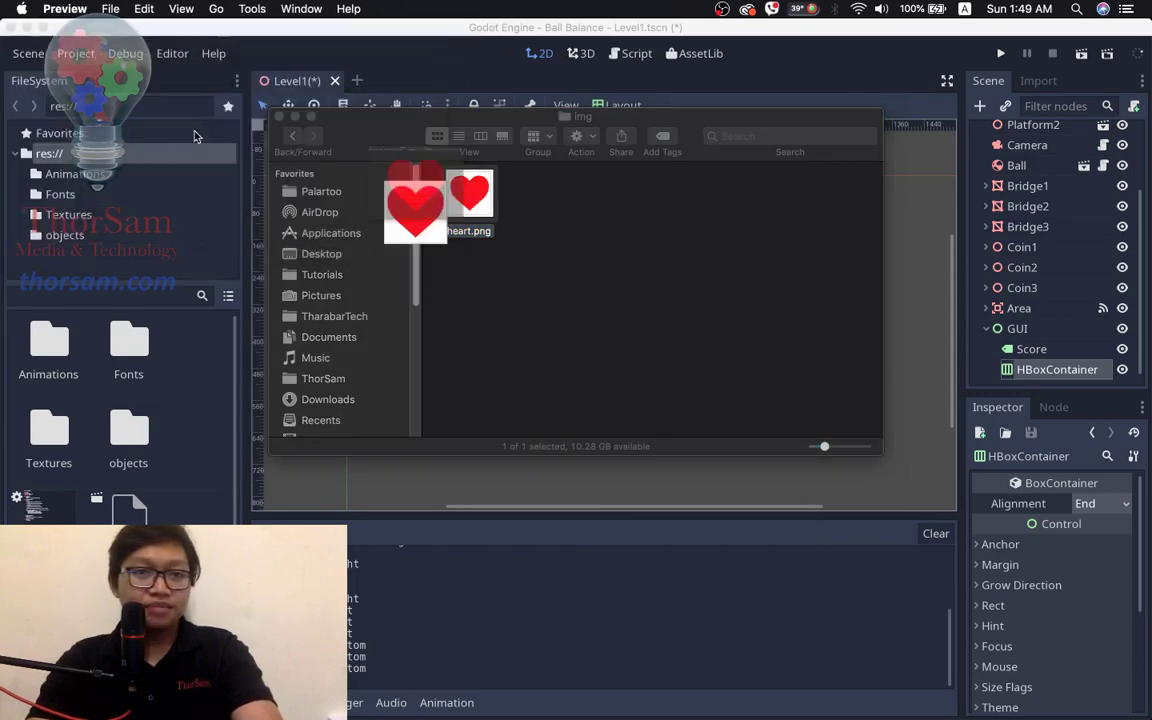
pyautogui.click(252, 109)
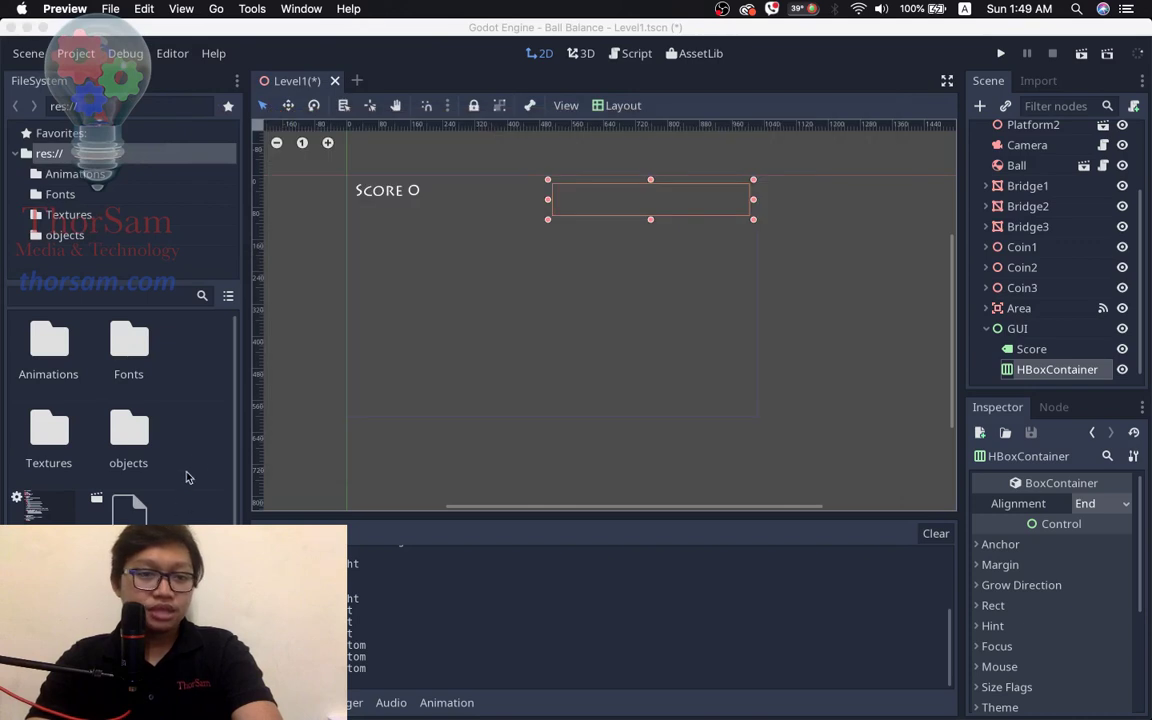
# - Back in Godot, open the img folder in FileSystem and select heart.png
pyautogui.scroll(-3, 198, 458)
pyautogui.scroll(3, 200, 461)
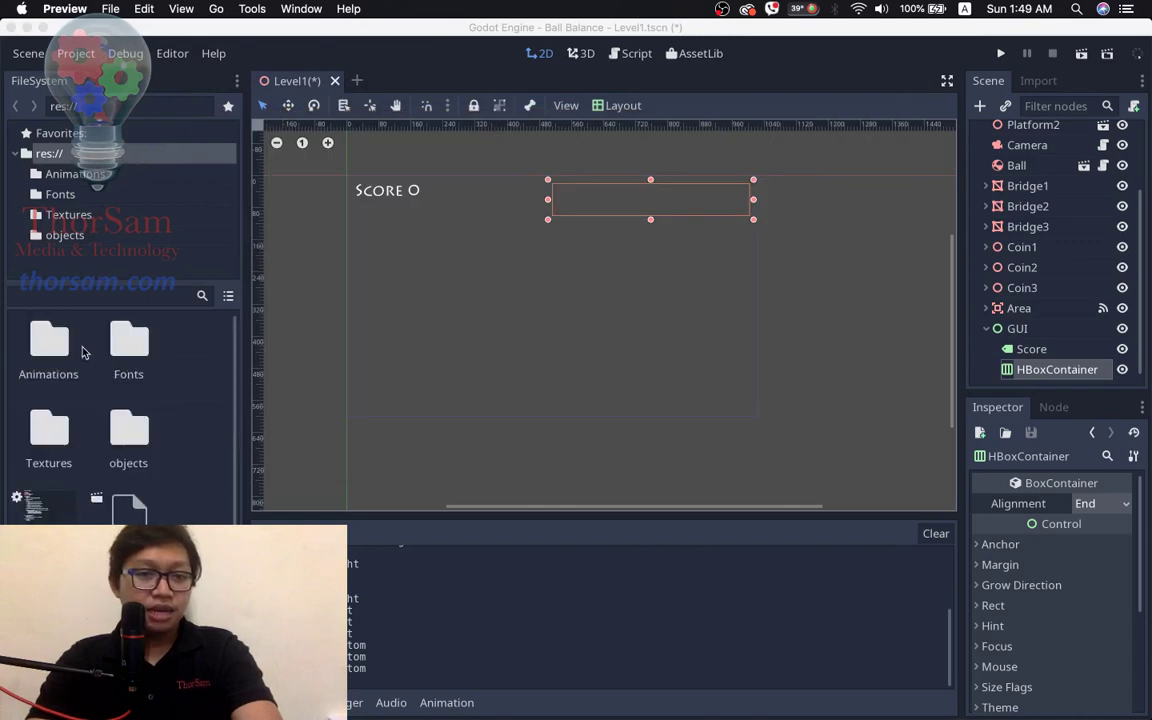
pyautogui.scroll(-3, 184, 436)
pyautogui.scroll(3, 190, 425)
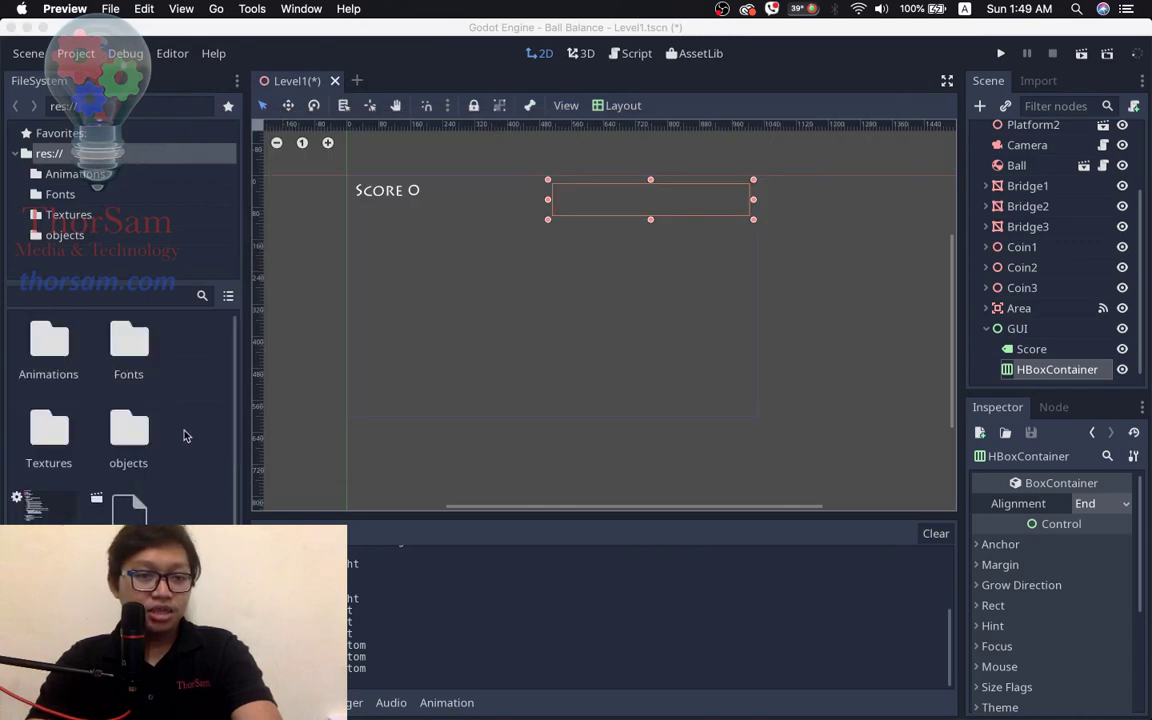
pyautogui.rightClick(201, 407)
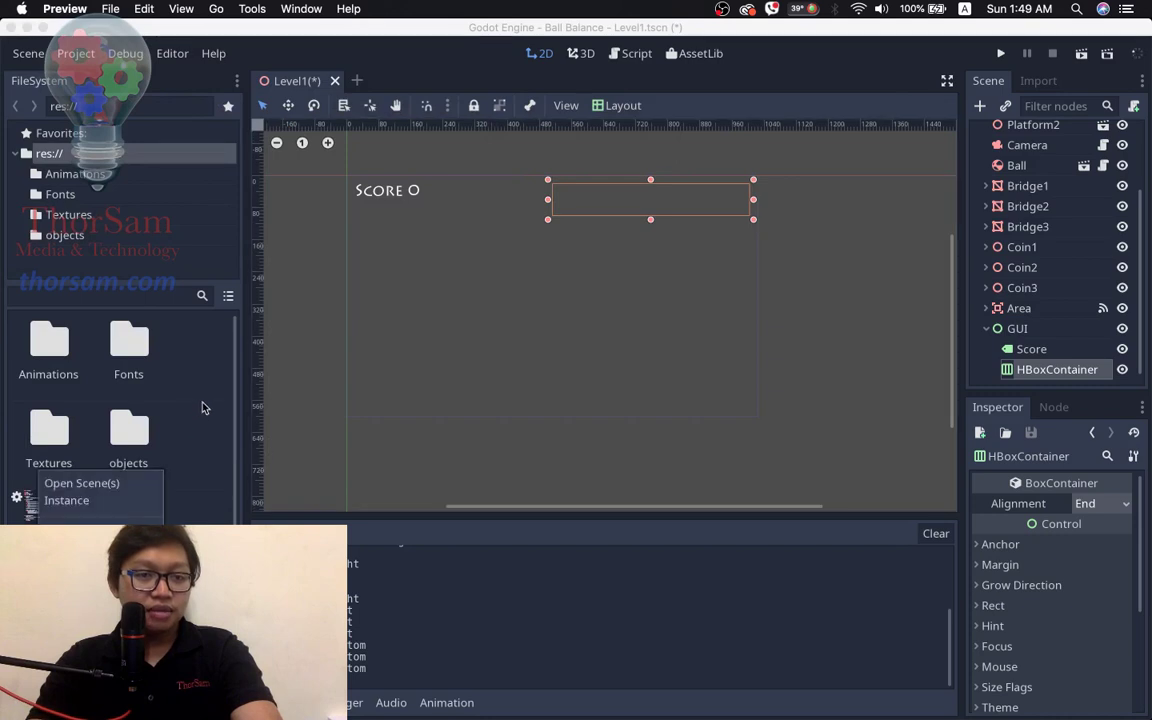
pyautogui.press('super+Tab')
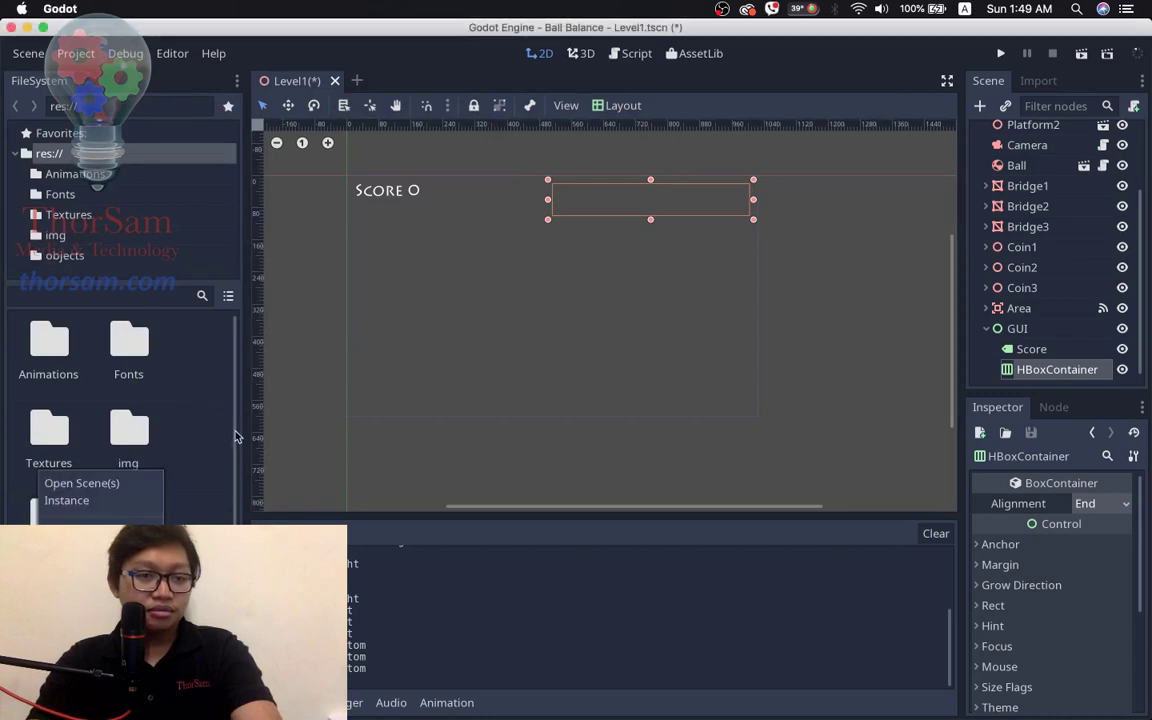
pyautogui.click(237, 436)
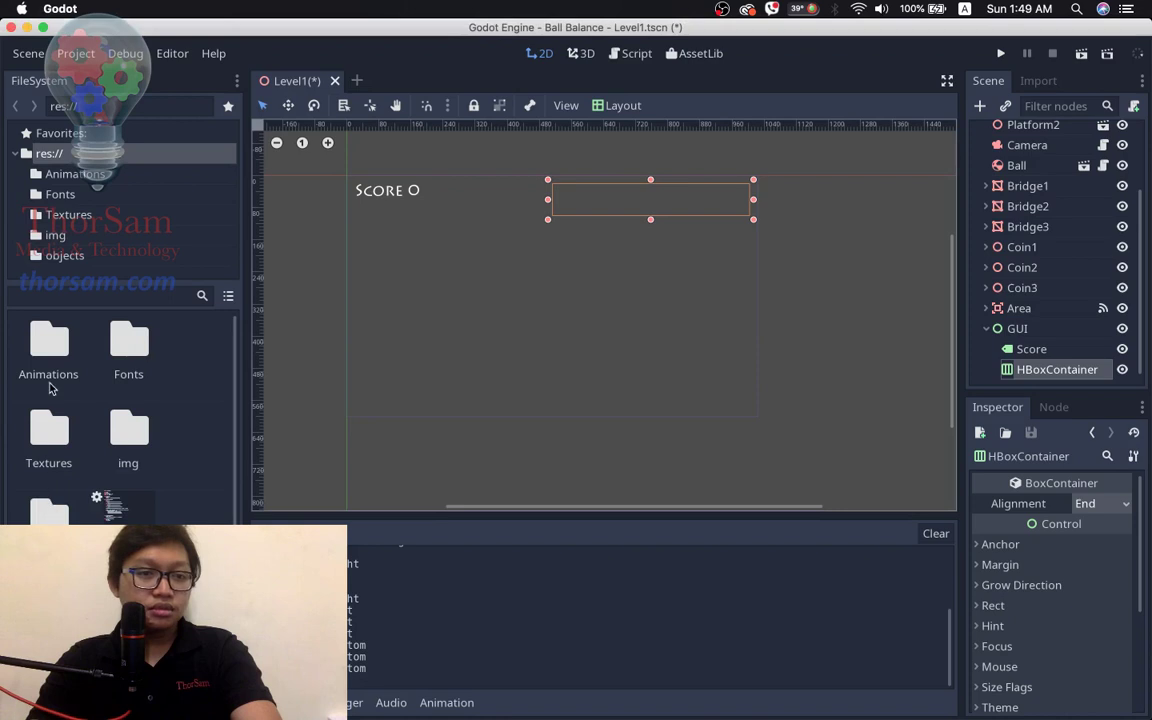
pyautogui.doubleClick(128, 432)
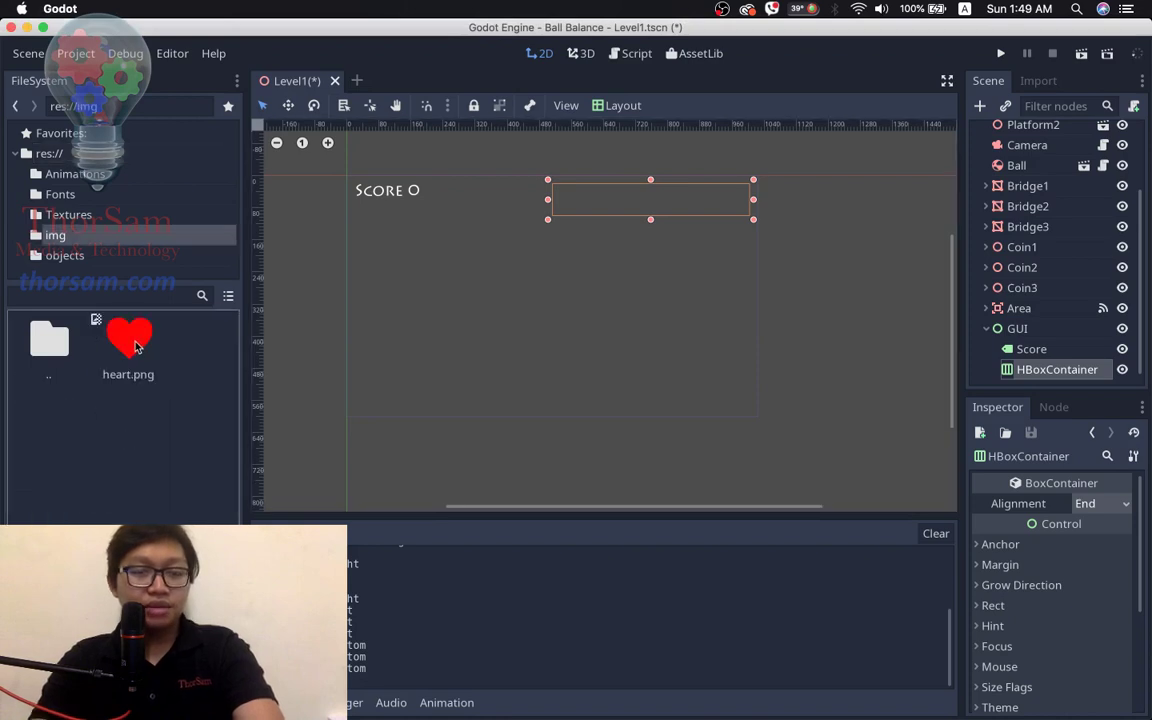
pyautogui.click(137, 345)
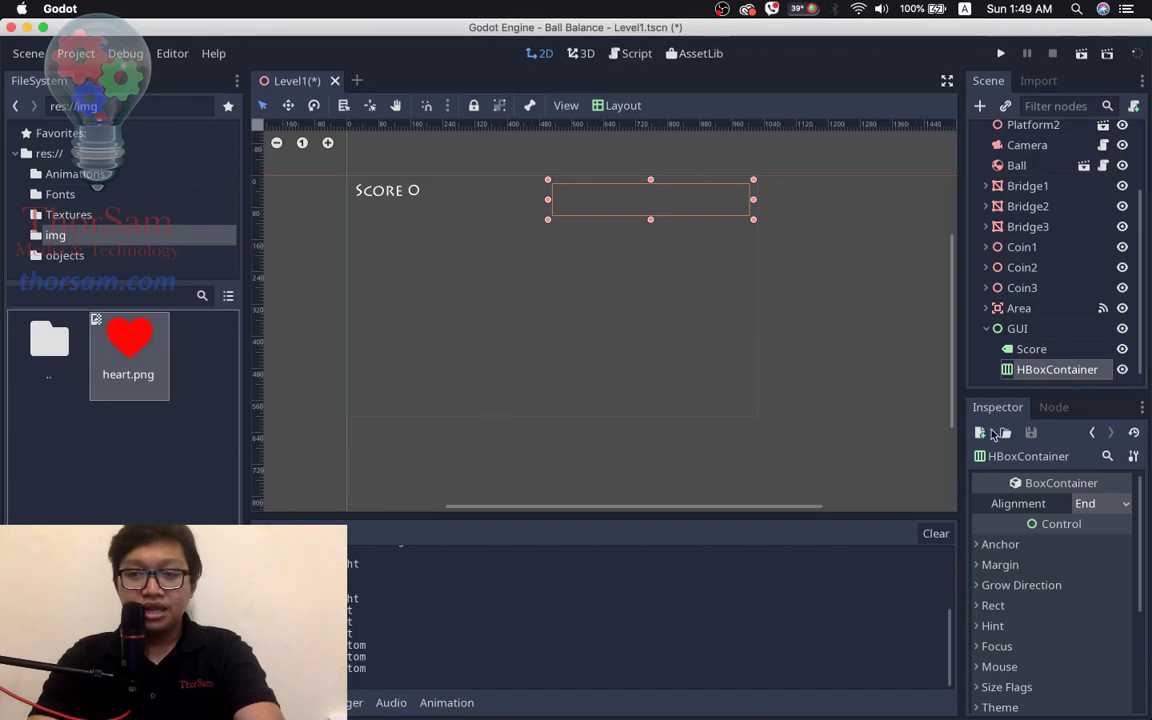
pyautogui.scroll(-1, 1110, 330)
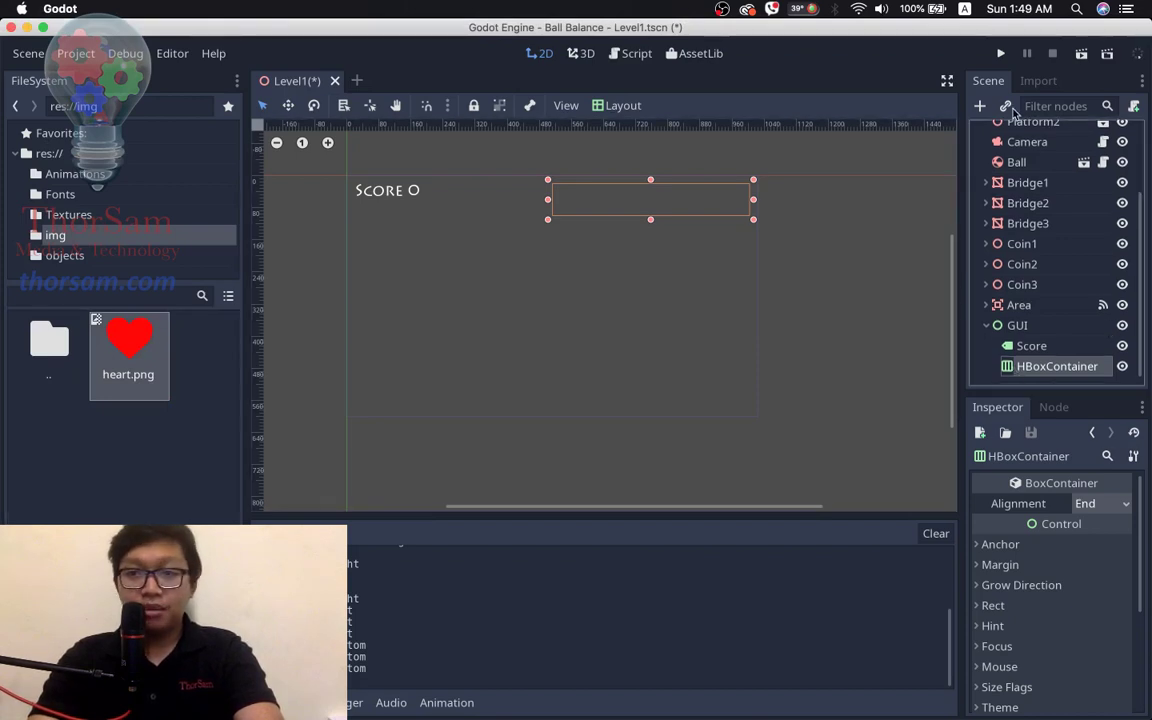
# - Add a TextureRect under the HBoxContainer and drag heart.png into its Texture property
pyautogui.click(980, 105)
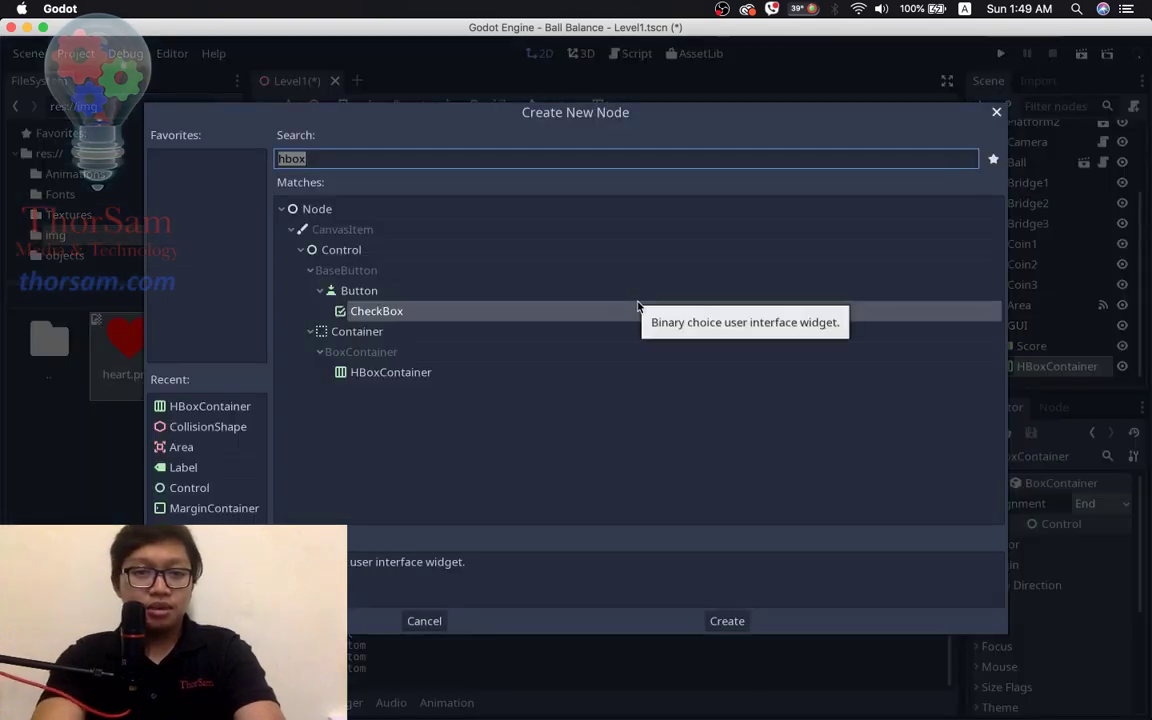
pyautogui.press('BackSpace')
pyautogui.write('text')
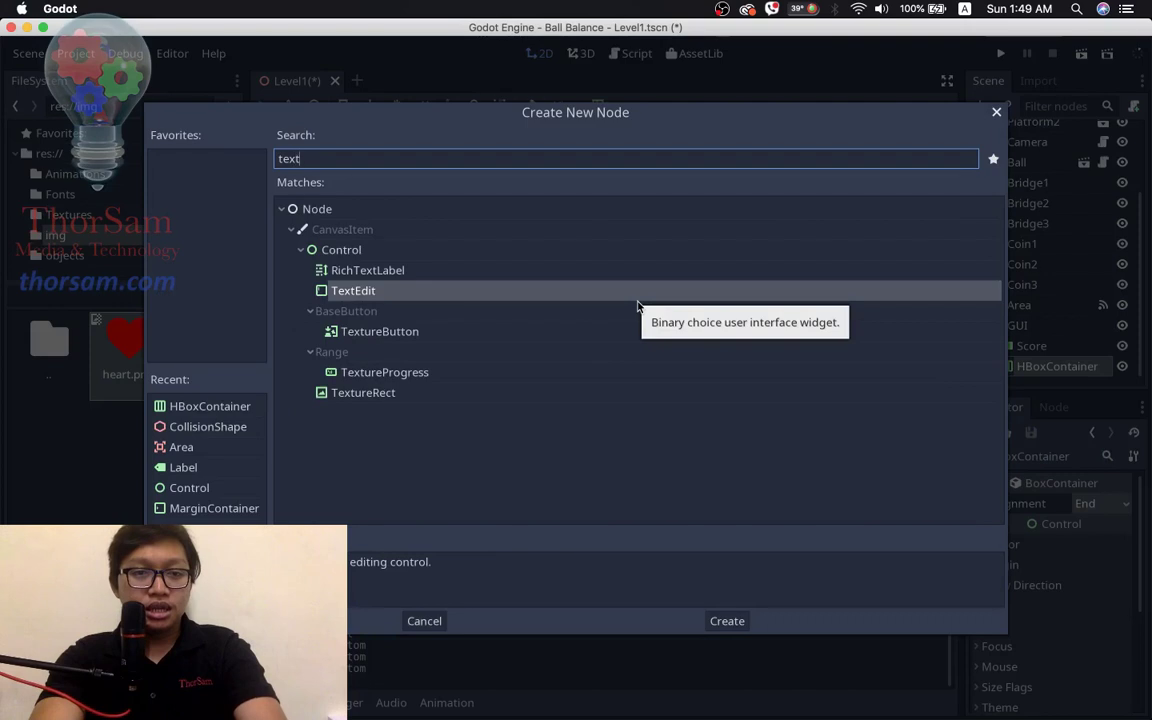
pyautogui.click(393, 397)
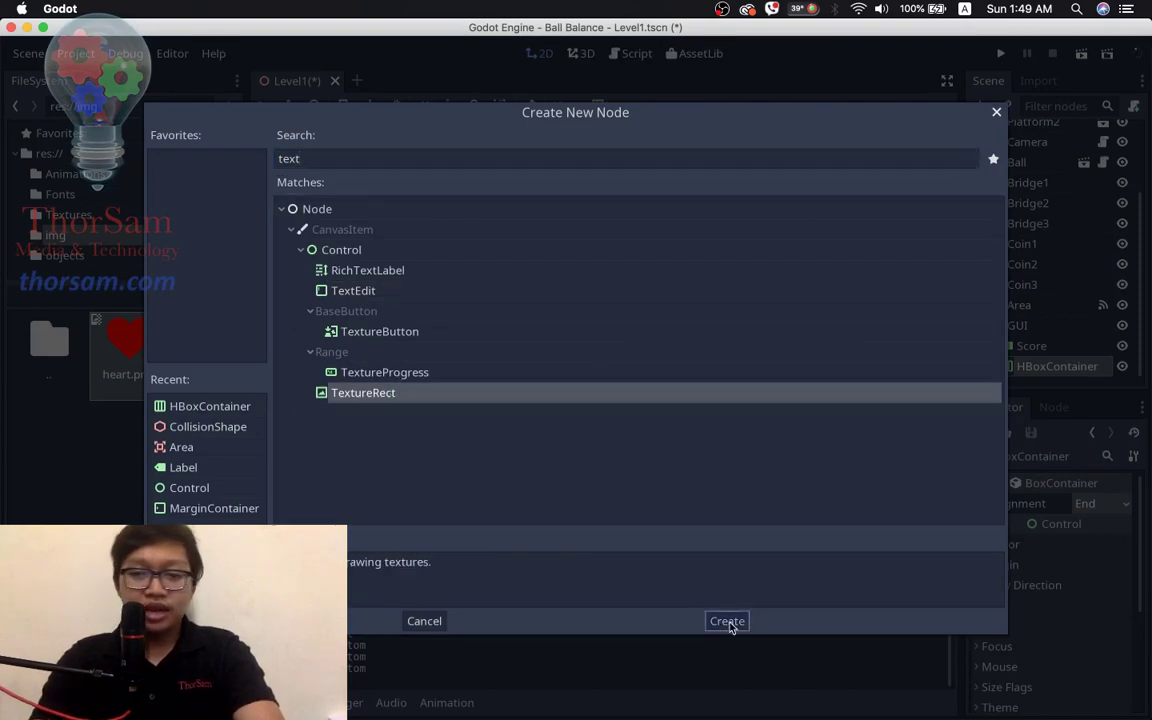
pyautogui.click(727, 620)
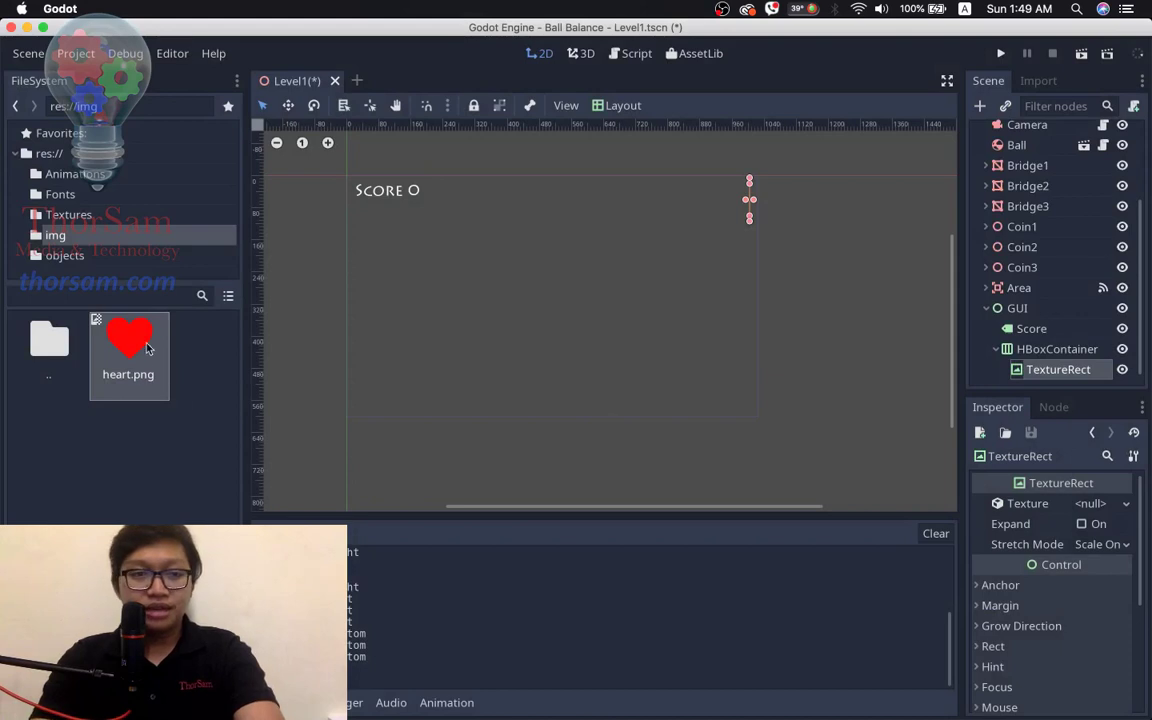
pyautogui.moveTo(133, 342); pyautogui.dragTo(1072, 497)
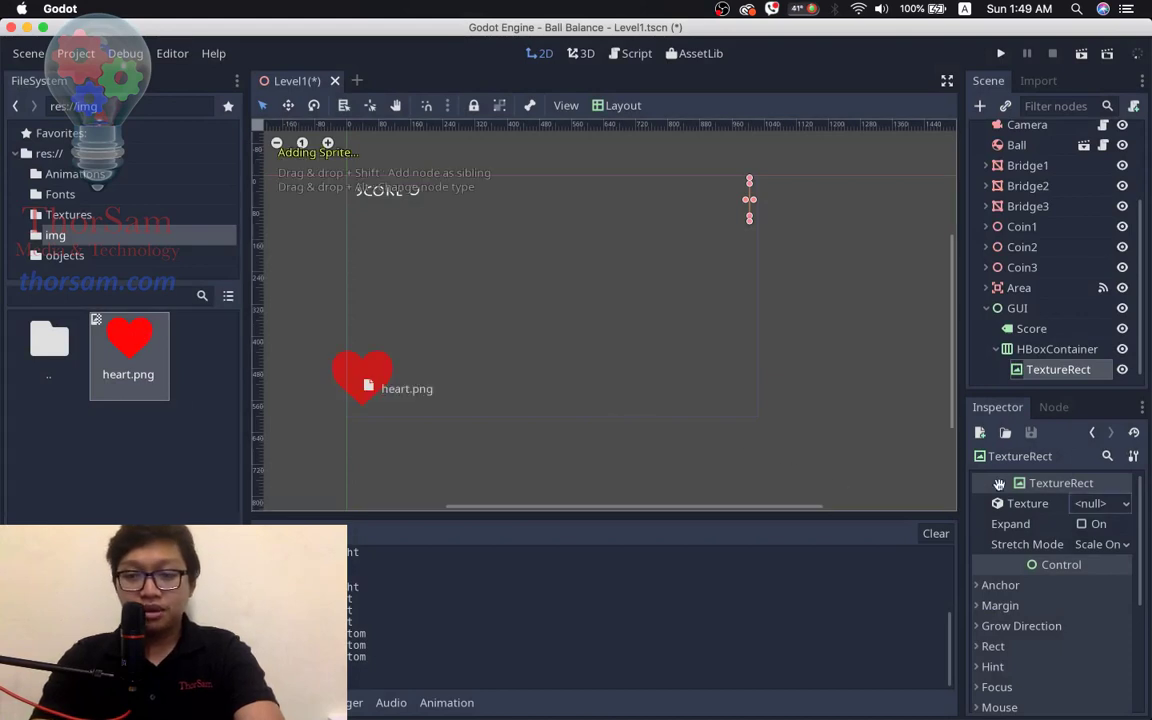
pyautogui.moveTo(1072, 497); pyautogui.dragTo(1080, 503)
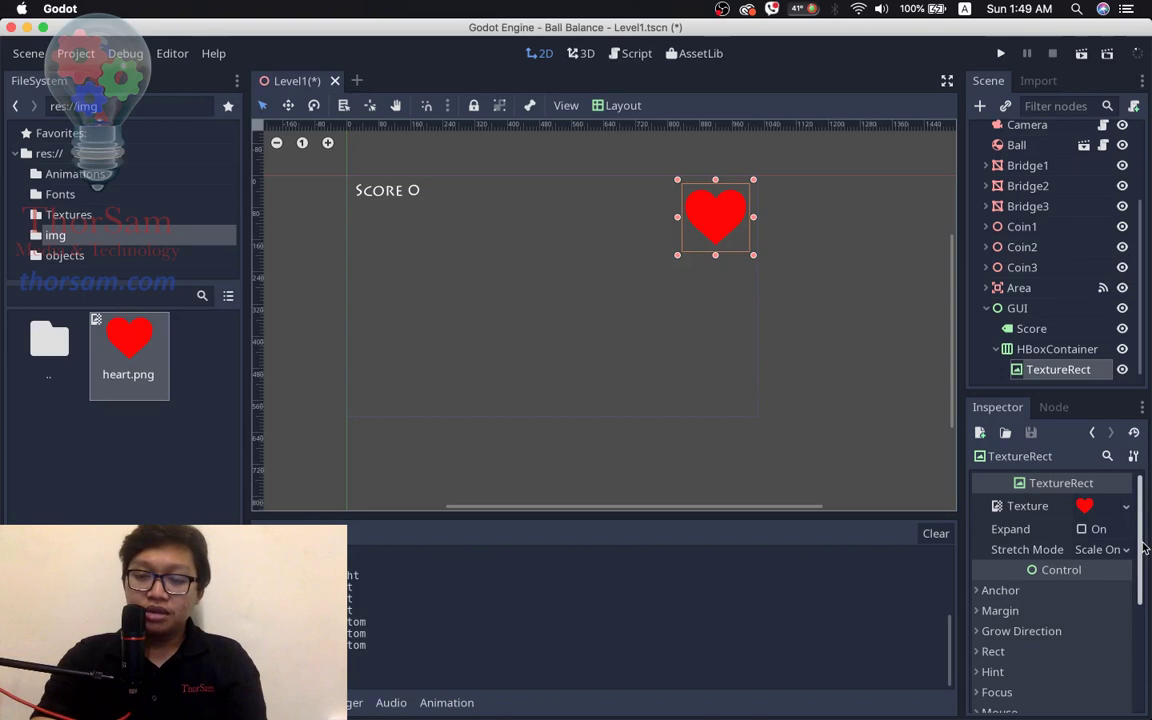
# - Turn on Expand for the heart TextureRect and set its Stretch Mode to Scale
pyautogui.click(1083, 530)
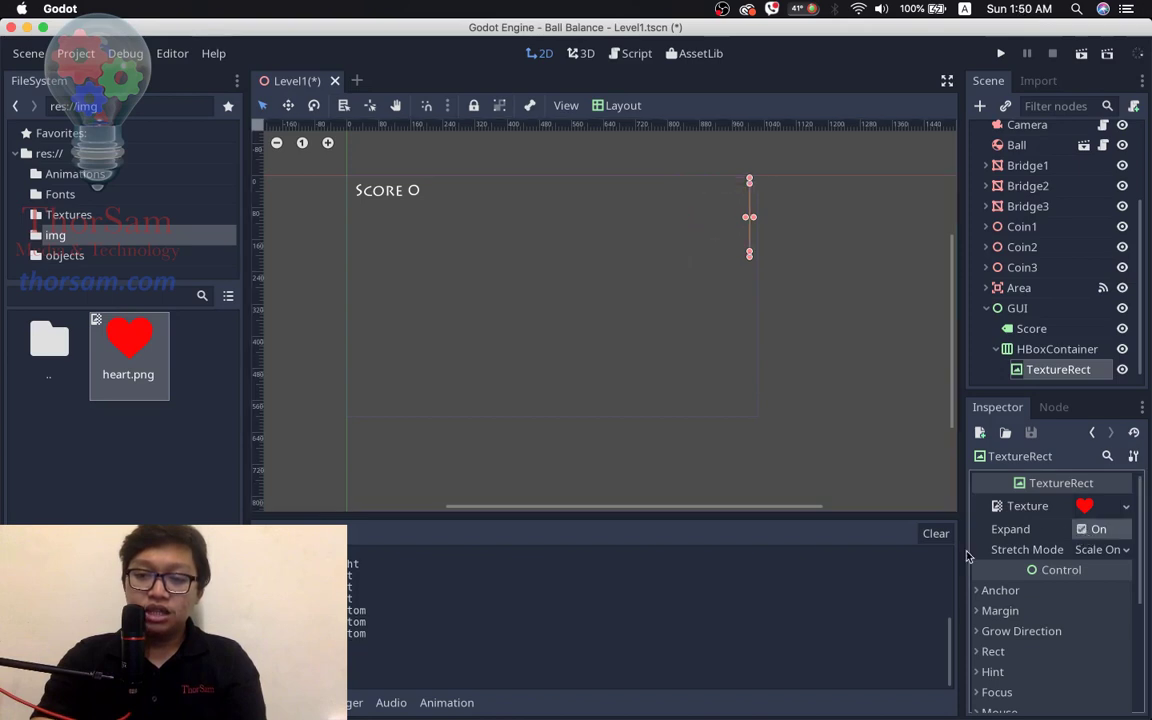
pyautogui.click(1118, 550)
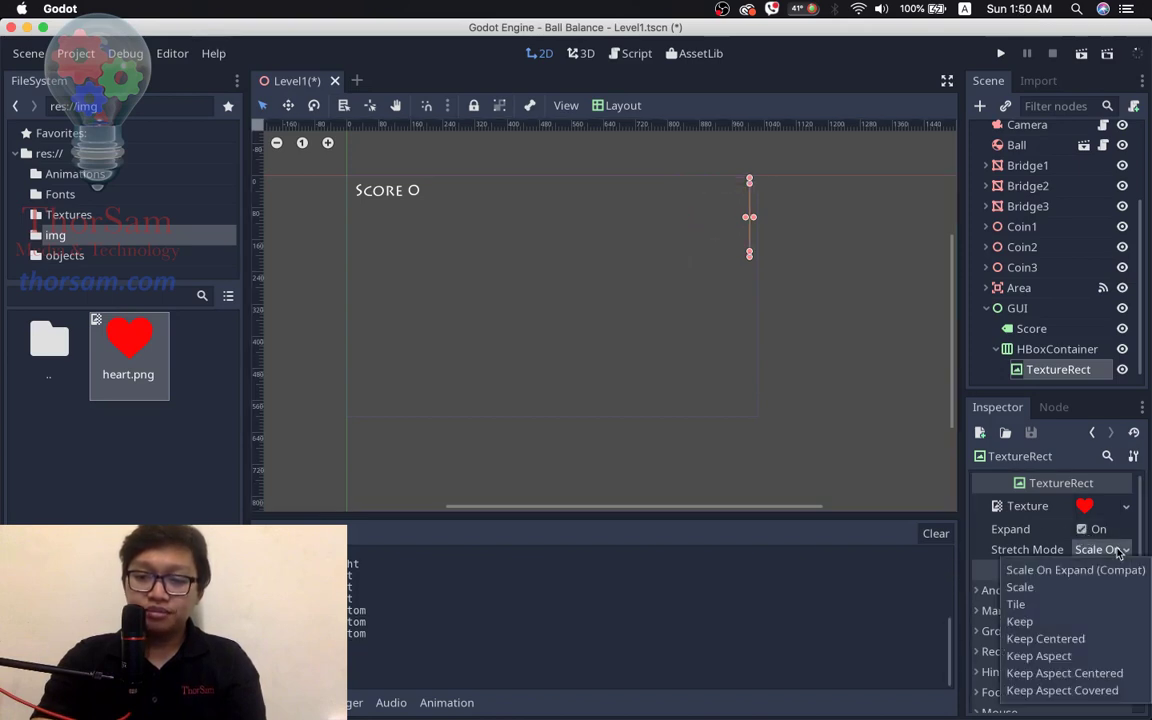
pyautogui.click(1060, 588)
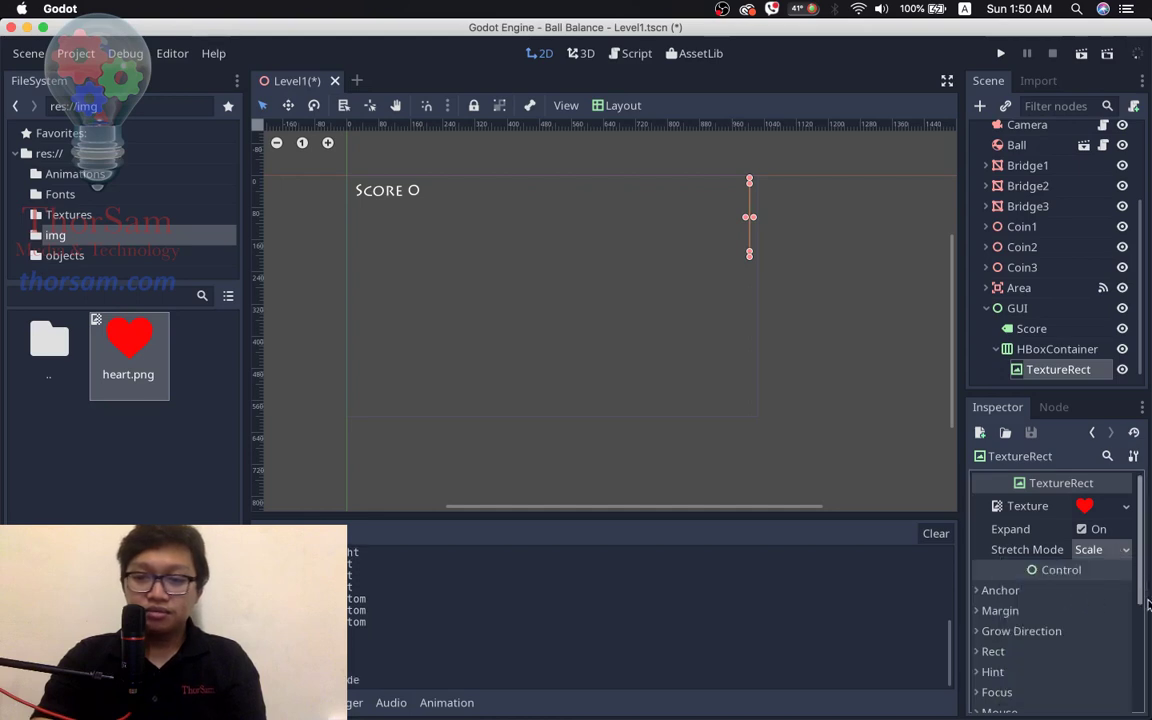
pyautogui.moveTo(1146, 558); pyautogui.dragTo(1146, 614)
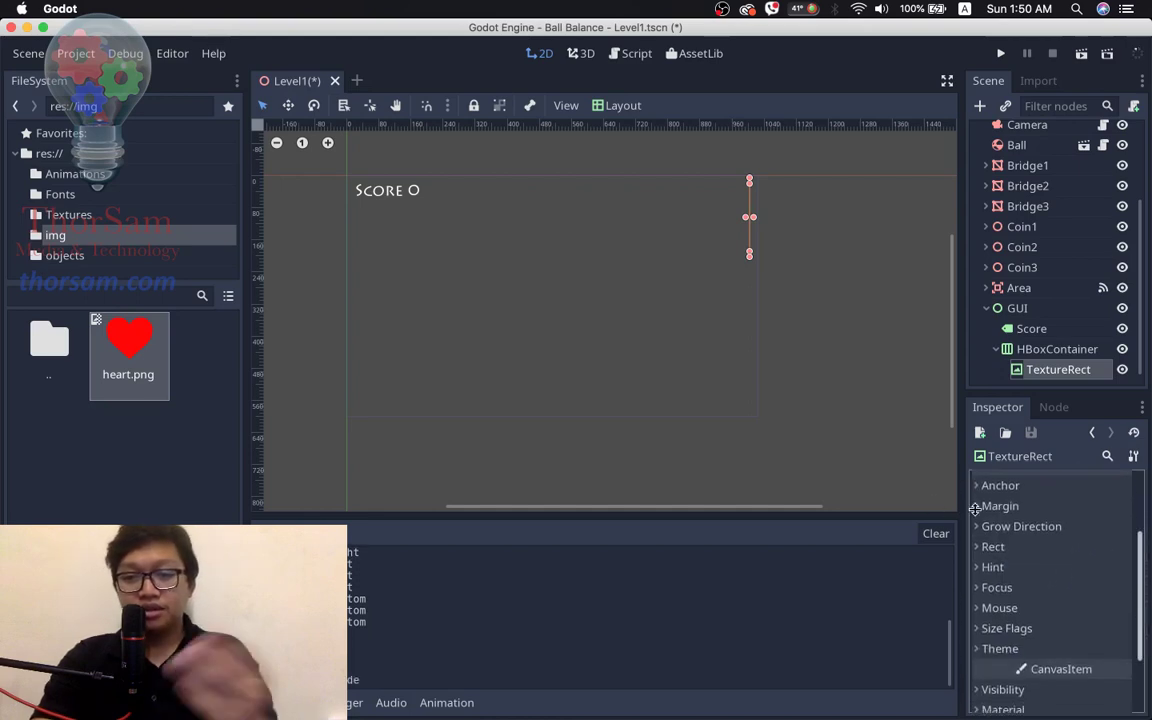
# - Set the heart's Rect Min Size to 80 × 80
pyautogui.click(979, 547)
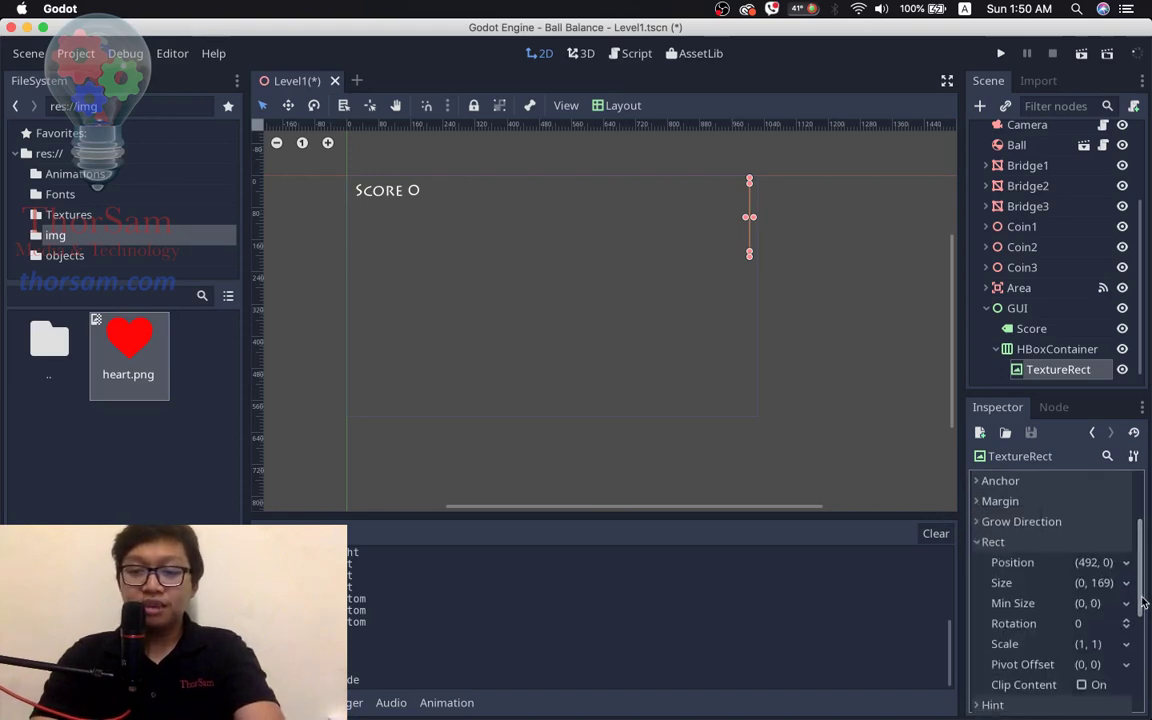
pyautogui.scroll(-1, 1139, 594)
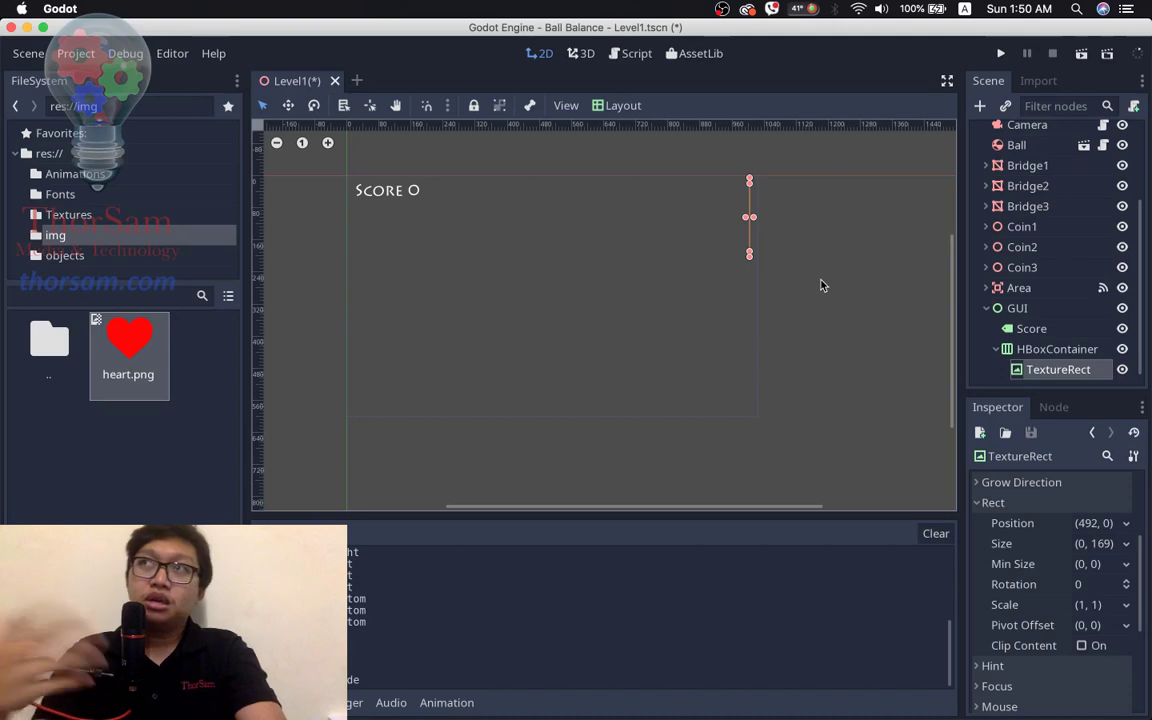
pyautogui.click(1085, 565)
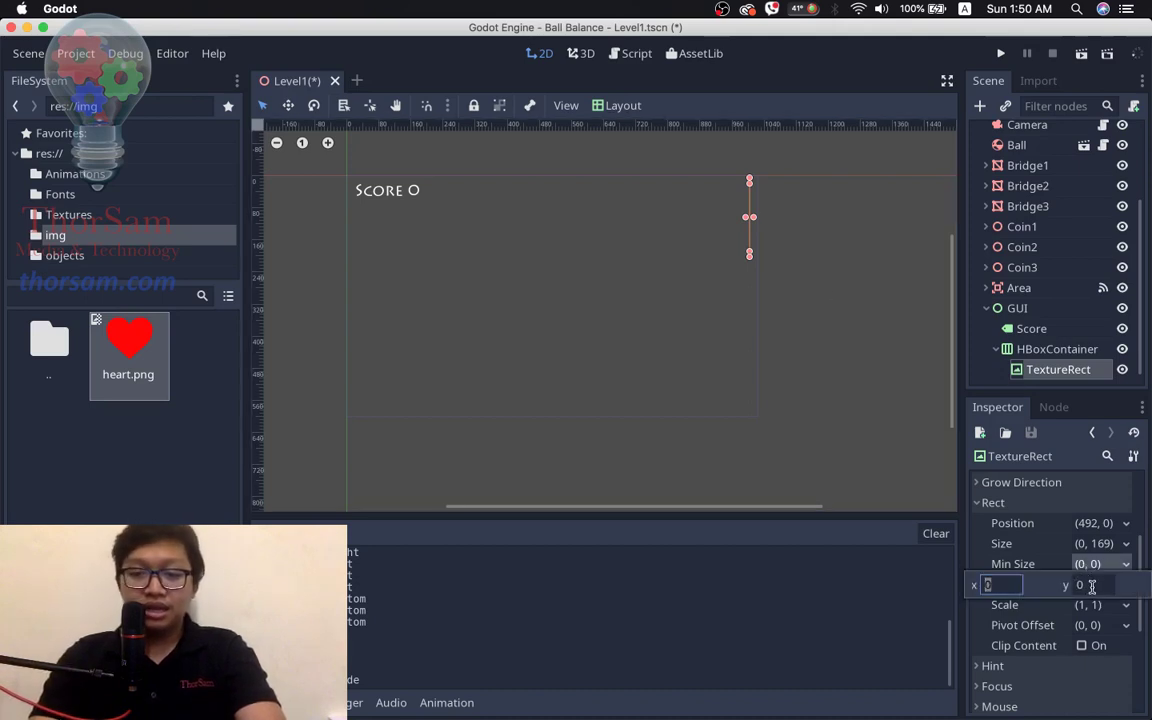
pyautogui.write('80')
pyautogui.click(1093, 587)
pyautogui.write('80')
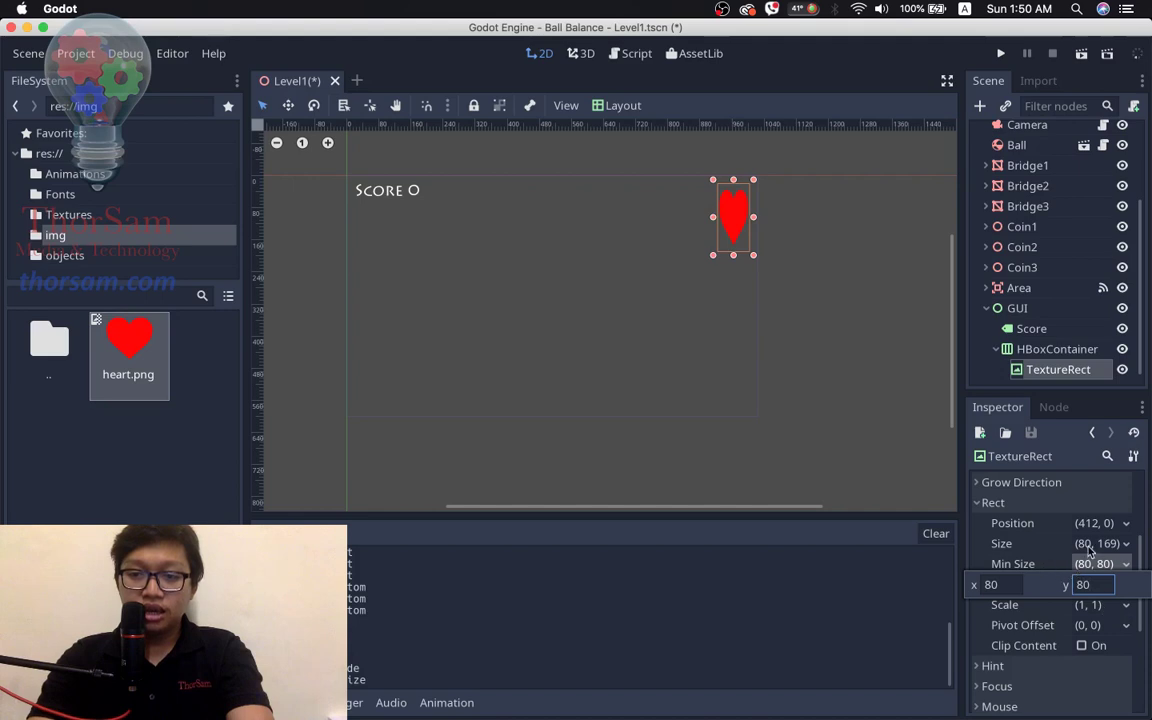
pyautogui.click(1092, 548)
pyautogui.click(1105, 546)
pyautogui.click(1100, 563)
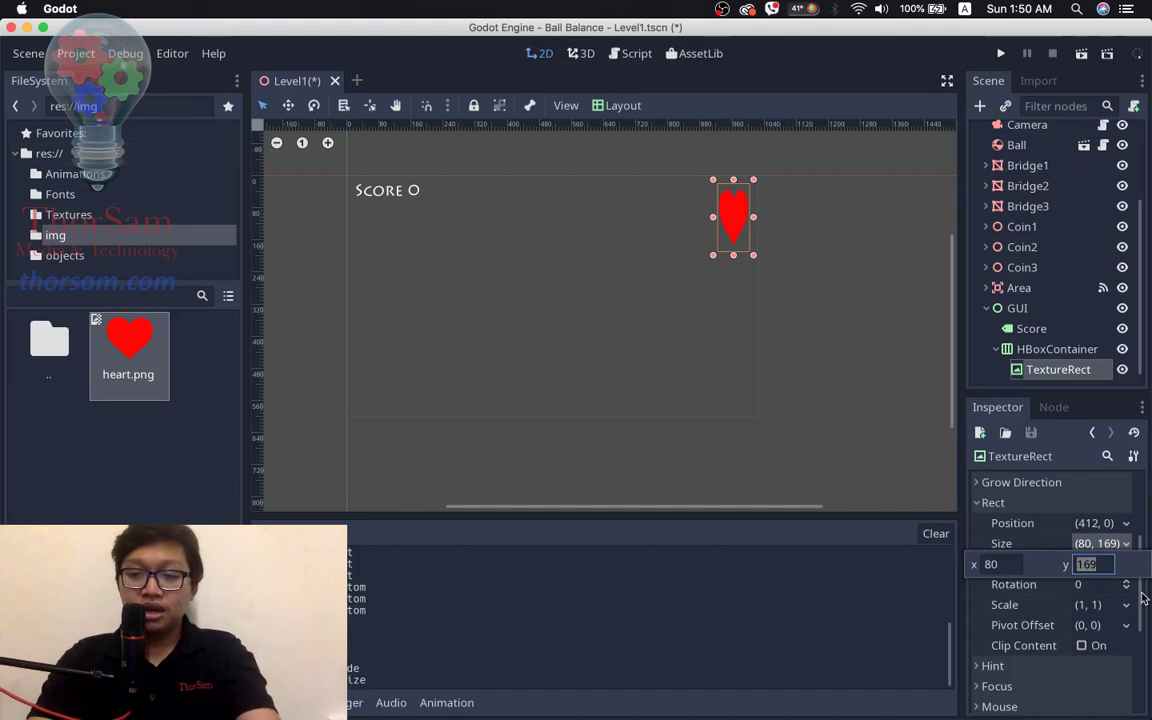
pyautogui.click(1137, 530)
pyautogui.scroll(2, 1137, 524)
pyautogui.scroll(3, 1137, 524)
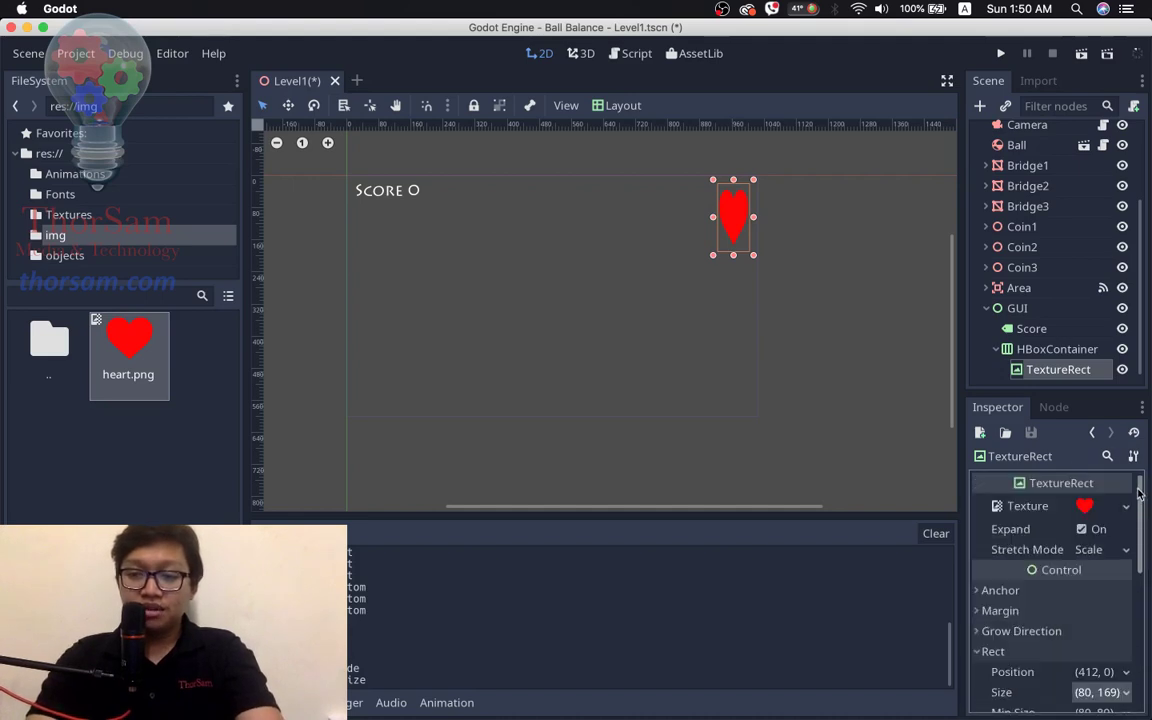
# - Switch the heart's Stretch Mode to Keep Aspect and set its Rect size to 80 × 80
pyautogui.click(1127, 550)
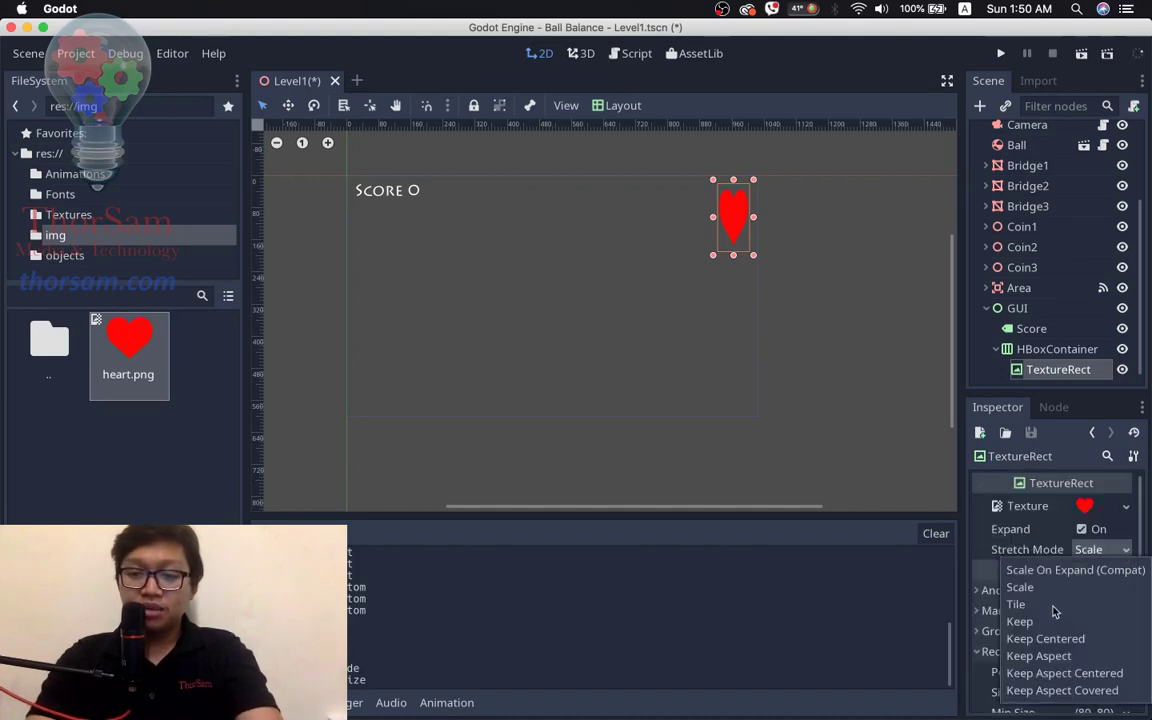
pyautogui.click(1058, 656)
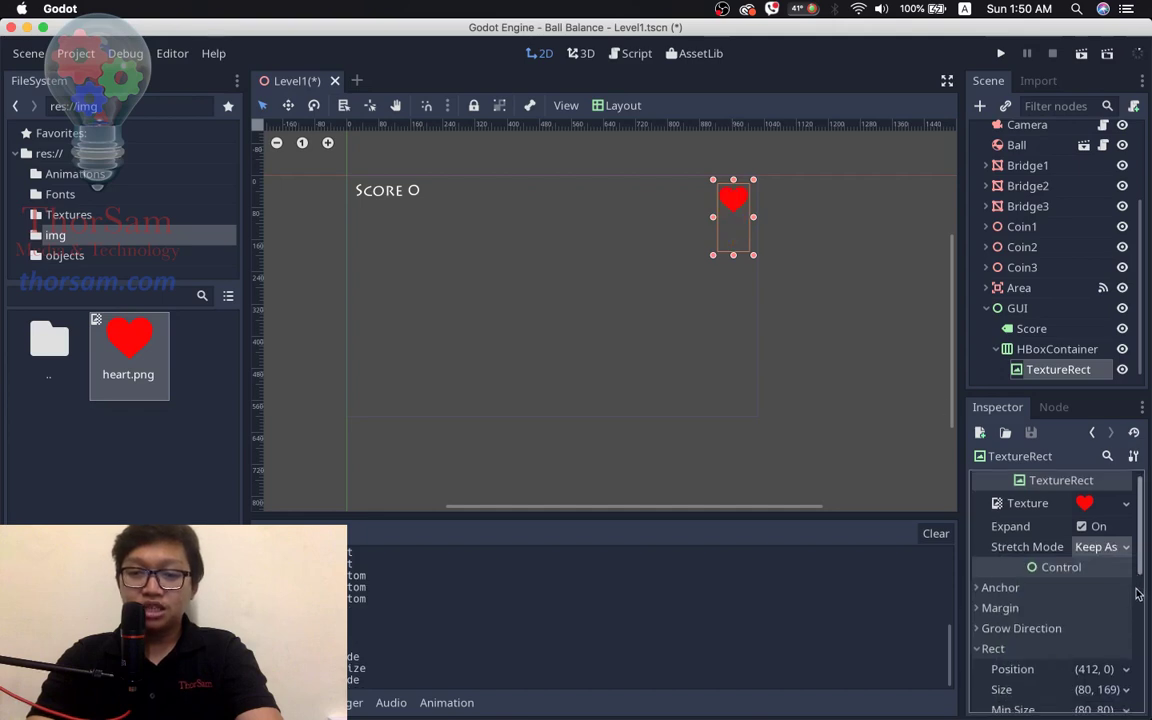
pyautogui.scroll(-4, 1128, 598)
pyautogui.click(1104, 555)
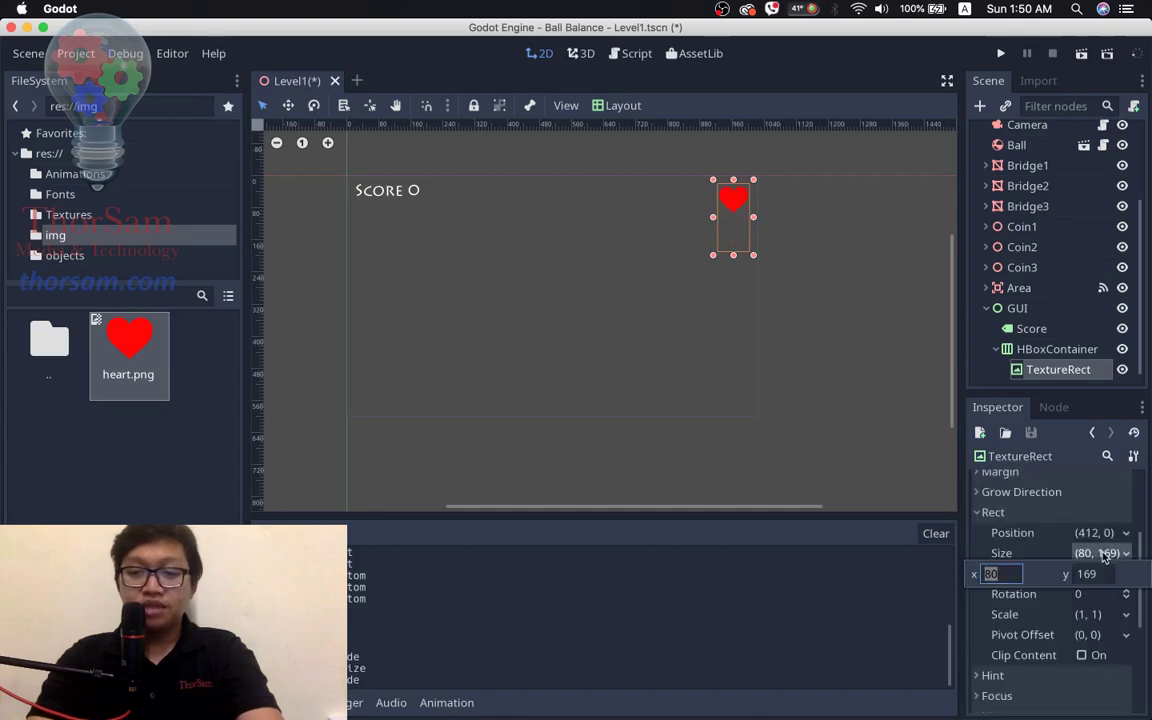
pyautogui.press('Tab')
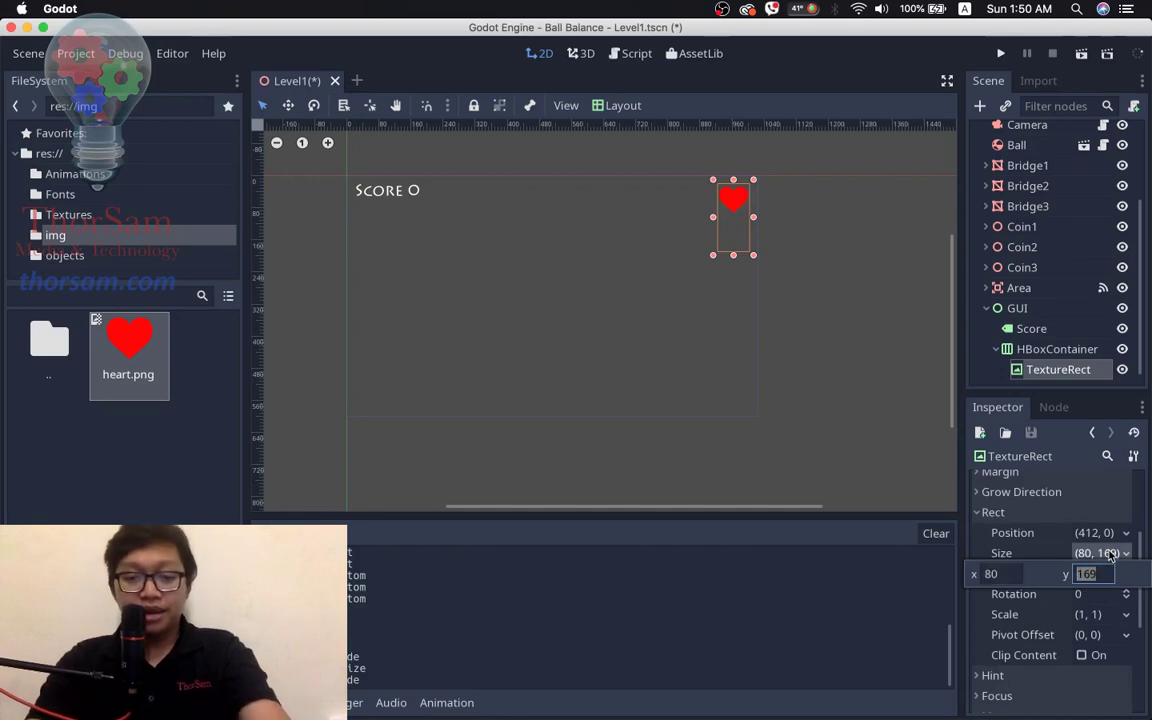
pyautogui.write('80')
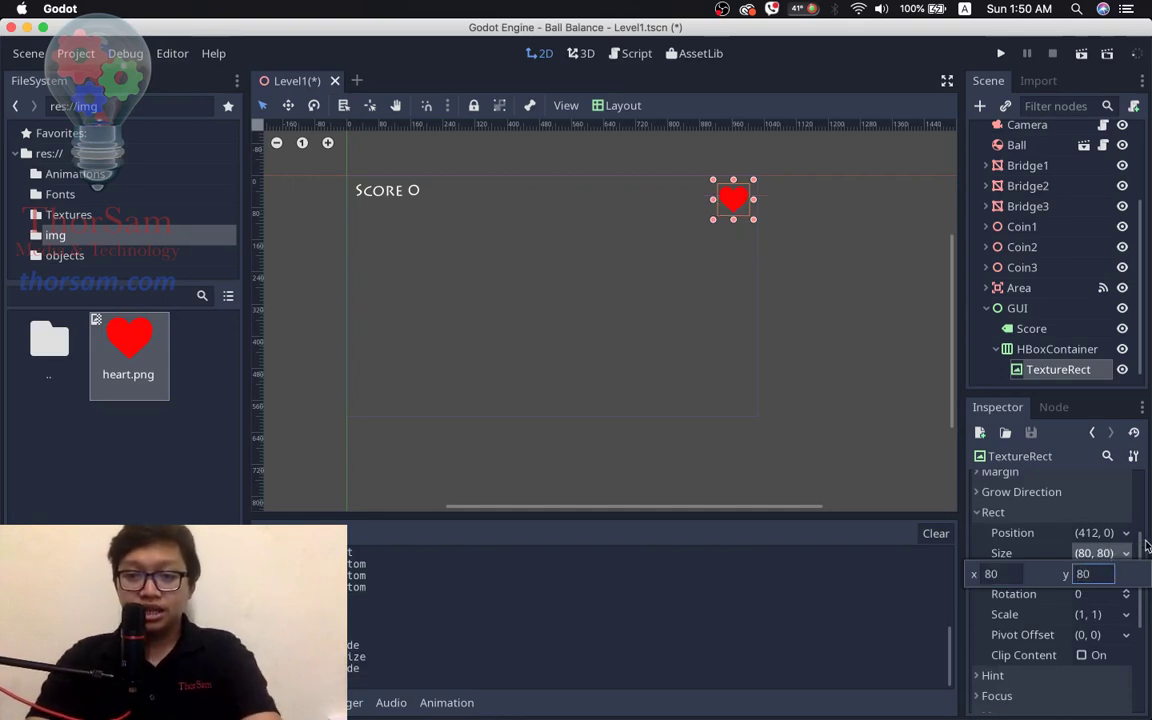
pyautogui.press('Return')
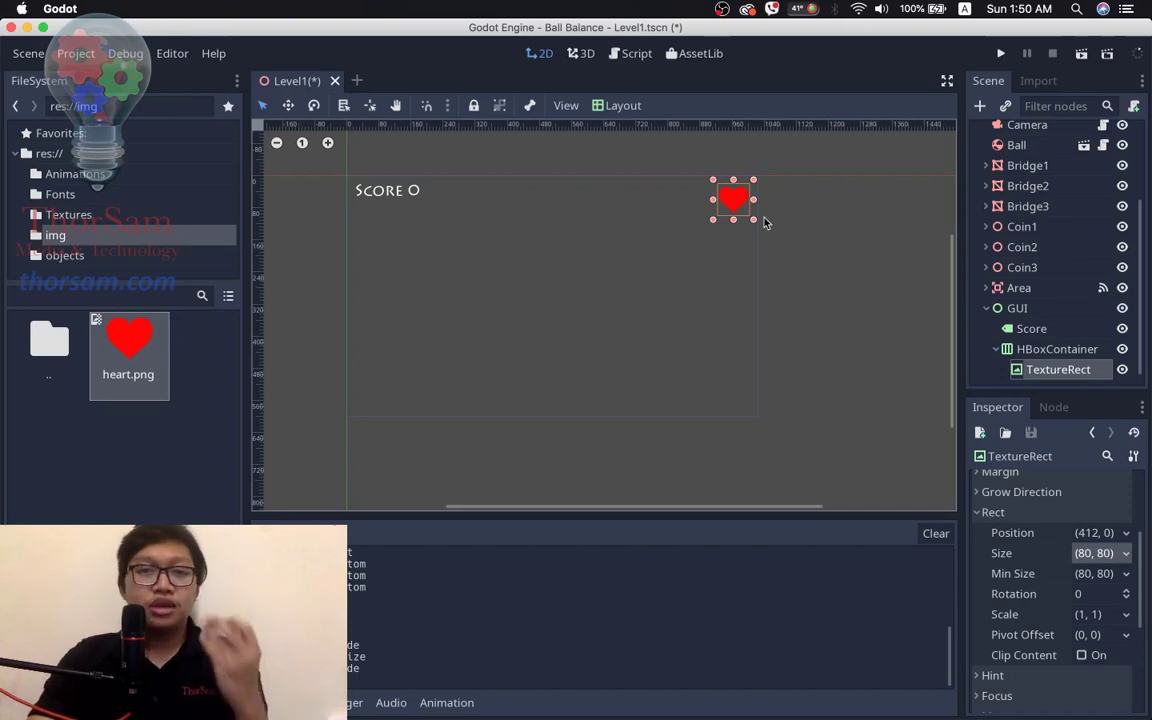
# - Rename the TextureRect node to Heart
pyautogui.click(1050, 349)
pyautogui.click(1058, 369)
pyautogui.click(1058, 369)
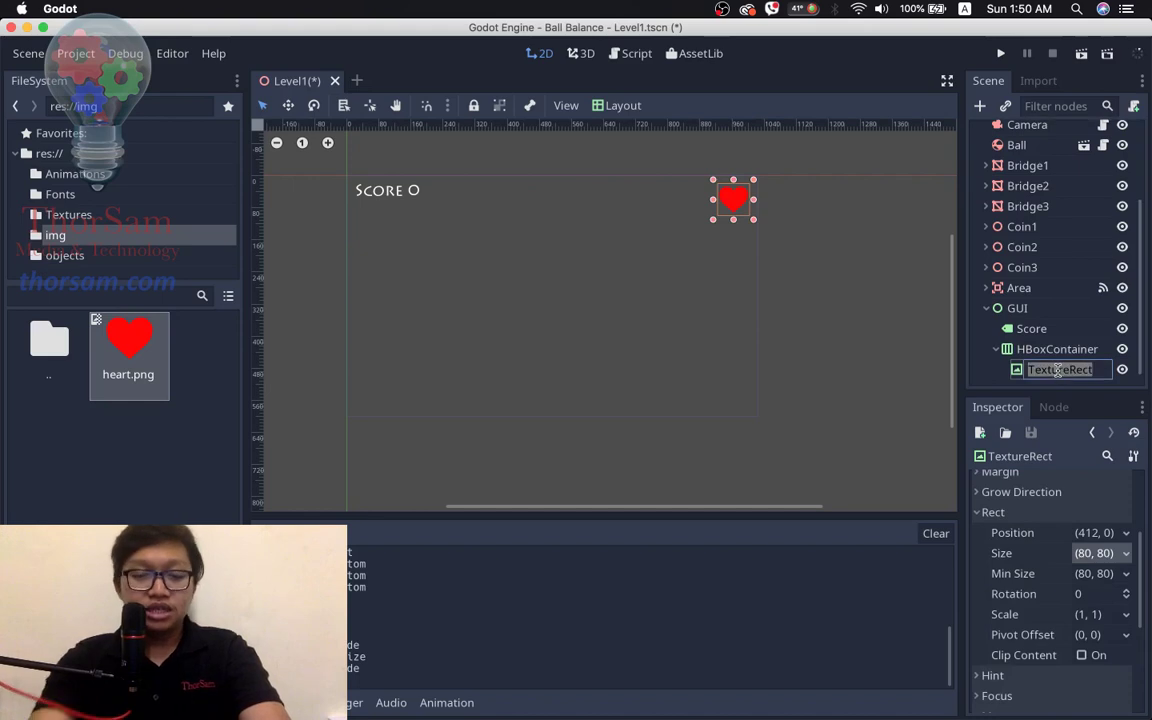
pyautogui.write('Heart')
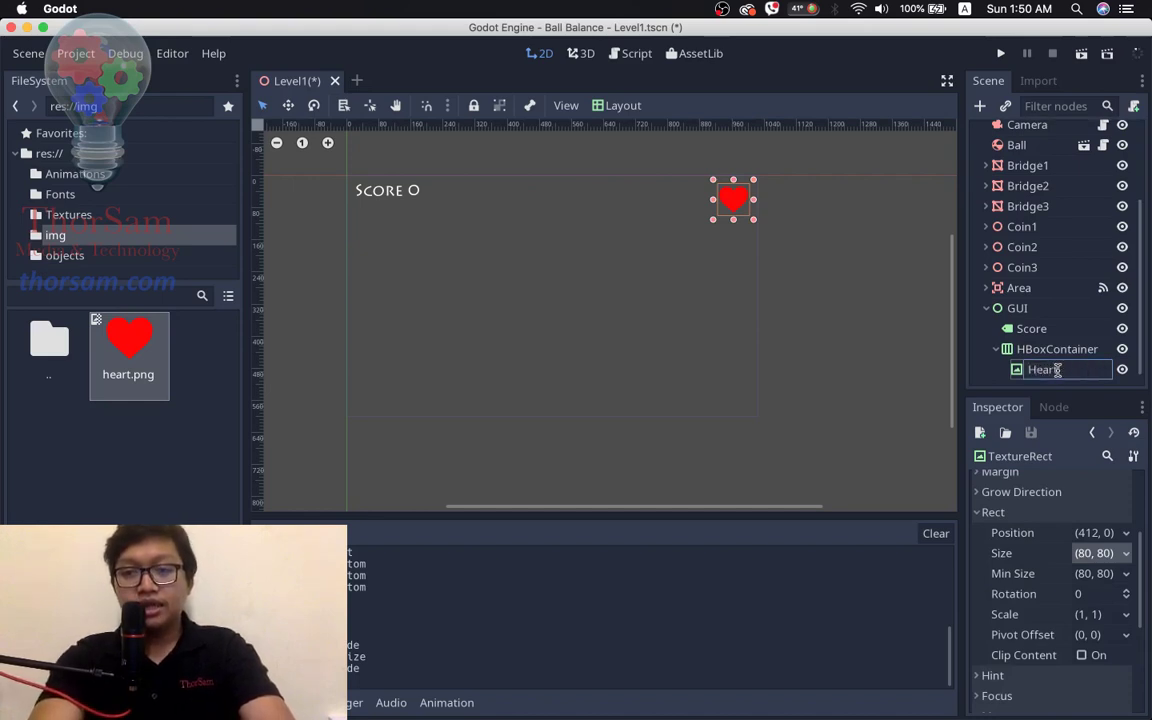
pyautogui.press('Return')
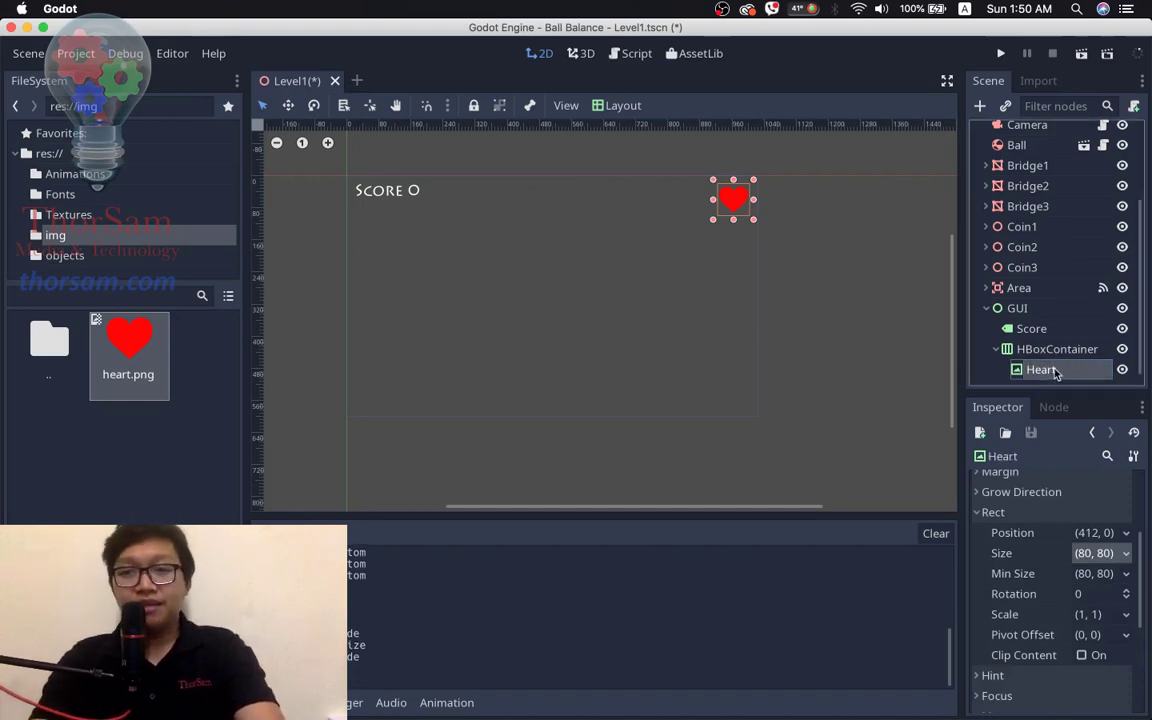
# - Duplicate Heart twice to create Heart2 and Heart3, then check each copy
pyautogui.click(1050, 349)
pyautogui.click(1041, 370)
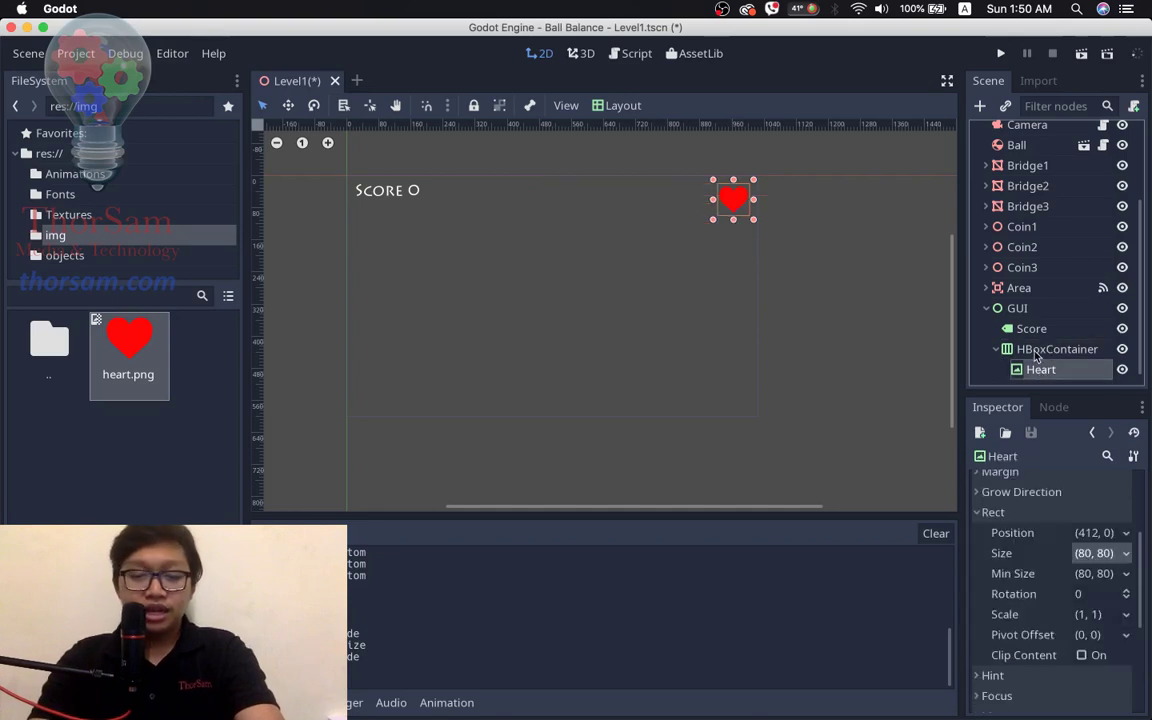
pyautogui.hotkey('ctrl', 'd')
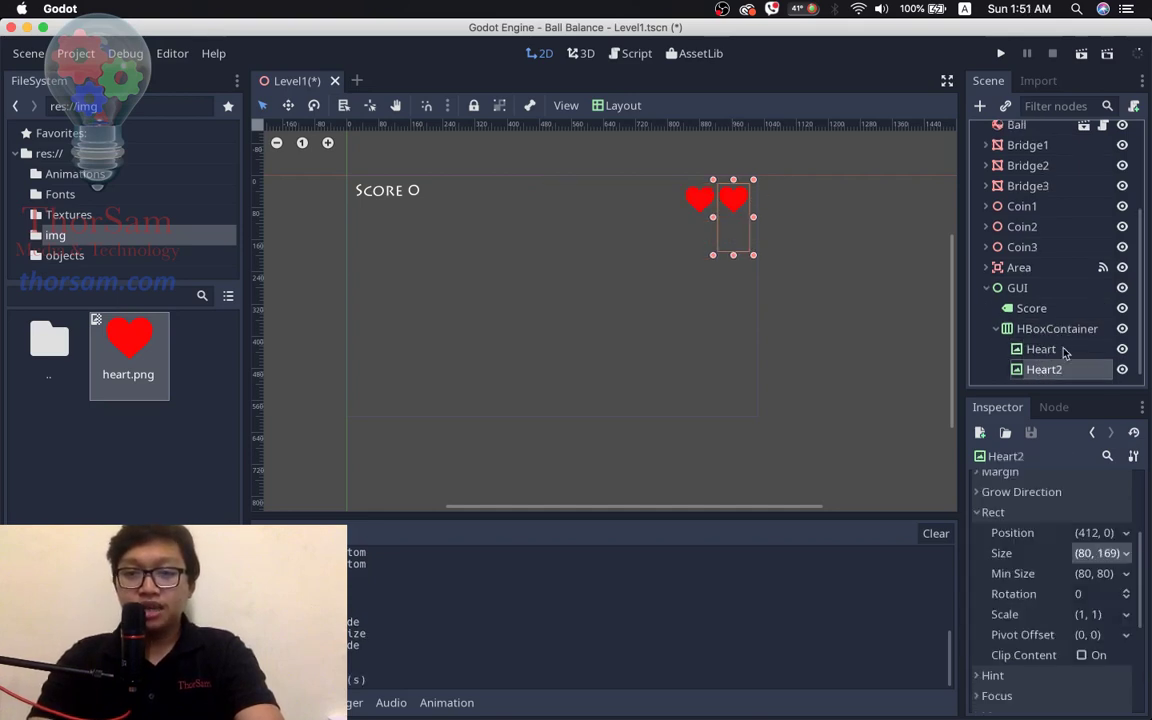
pyautogui.hotkey('ctrl', 'd')
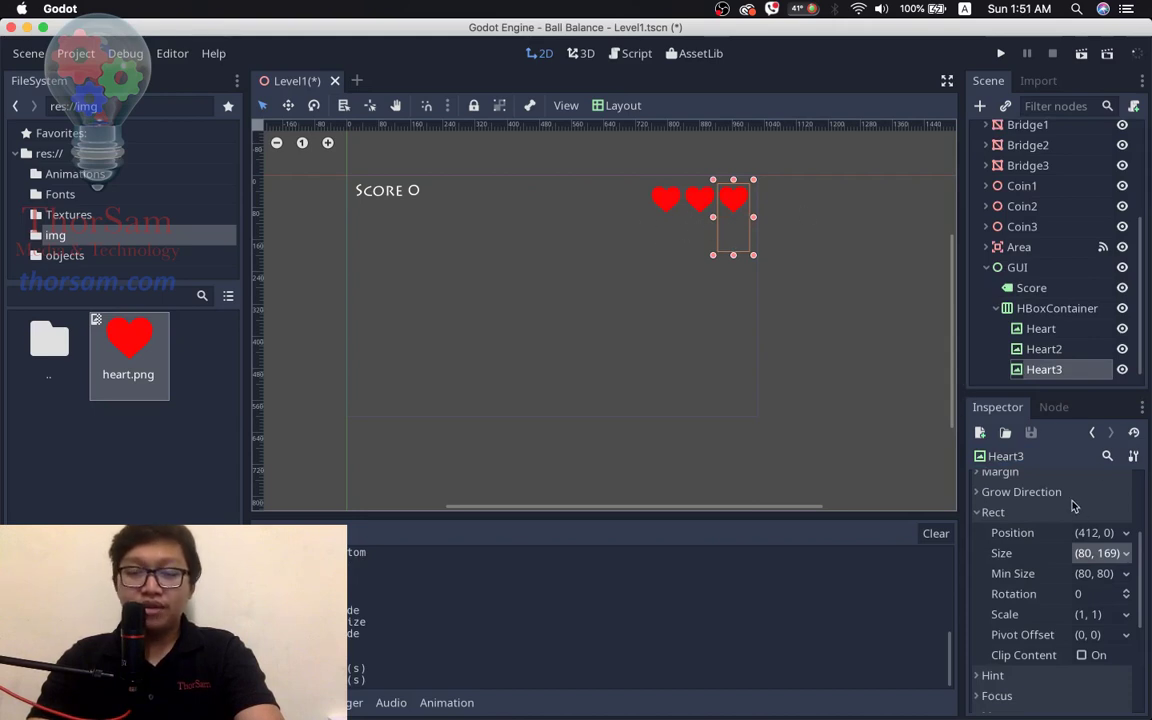
pyautogui.click(1044, 350)
pyautogui.click(1035, 335)
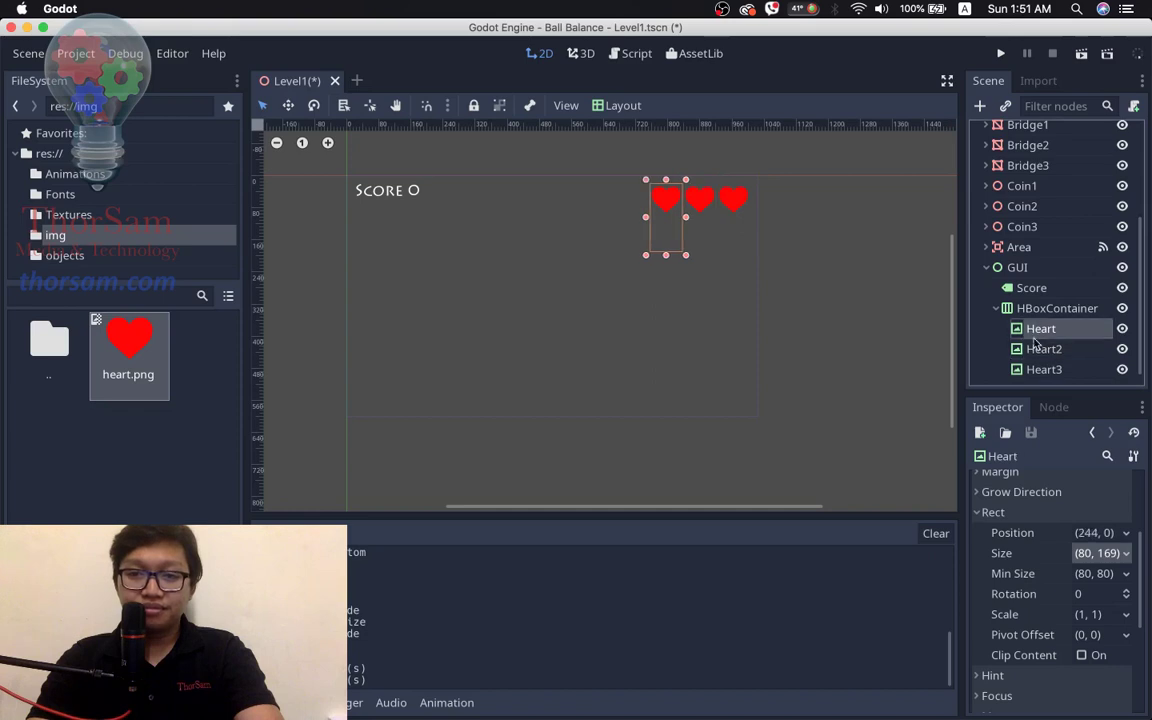
pyautogui.click(1037, 352)
pyautogui.click(1040, 369)
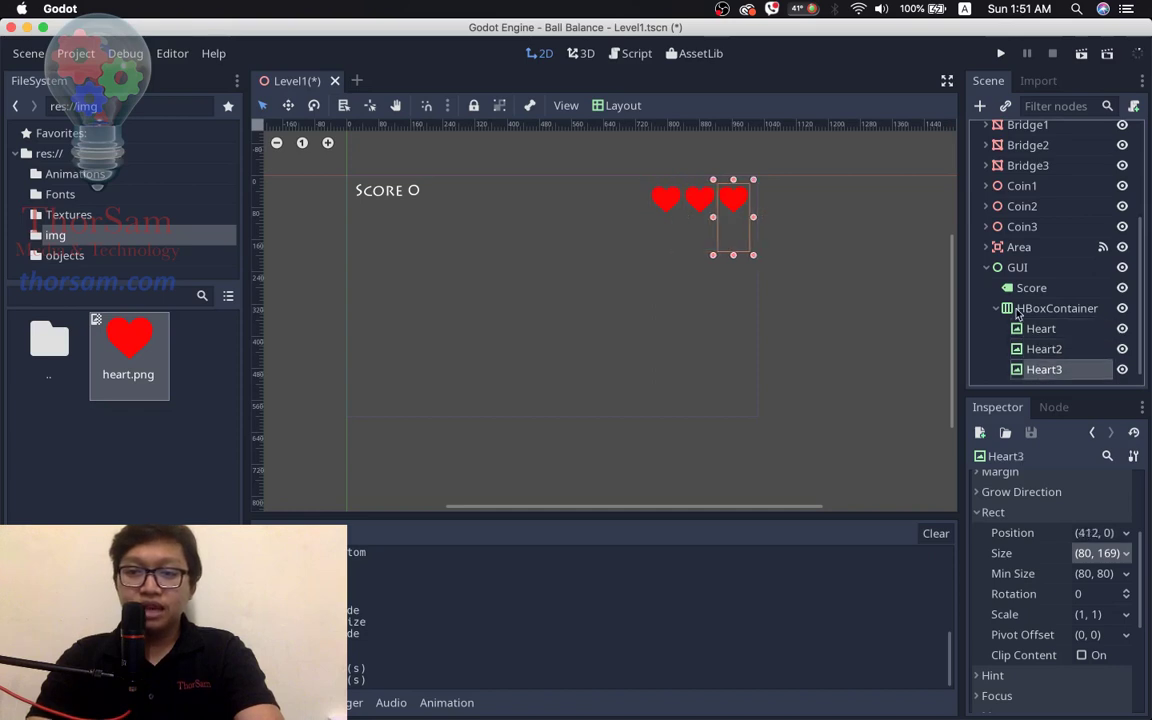
# - Enable the HBoxContainer's Separation custom constant and set it to 10
pyautogui.click(1020, 310)
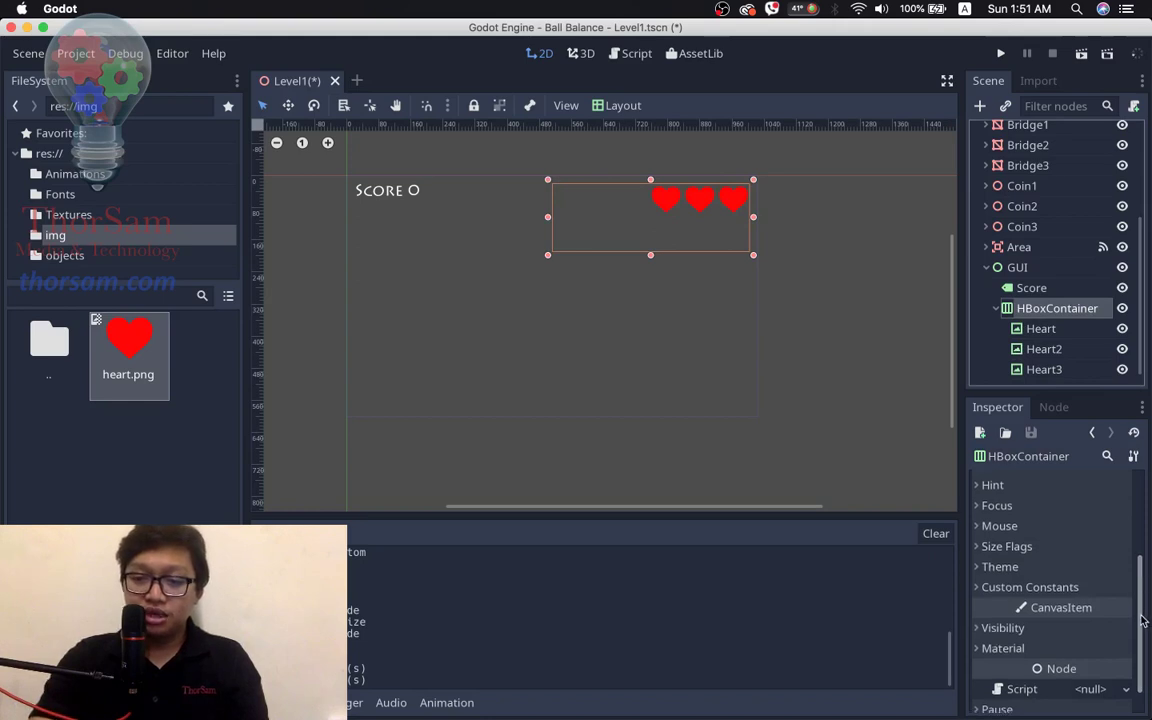
pyautogui.scroll(-1, 1060, 590)
pyautogui.scroll(2, 1029, 530)
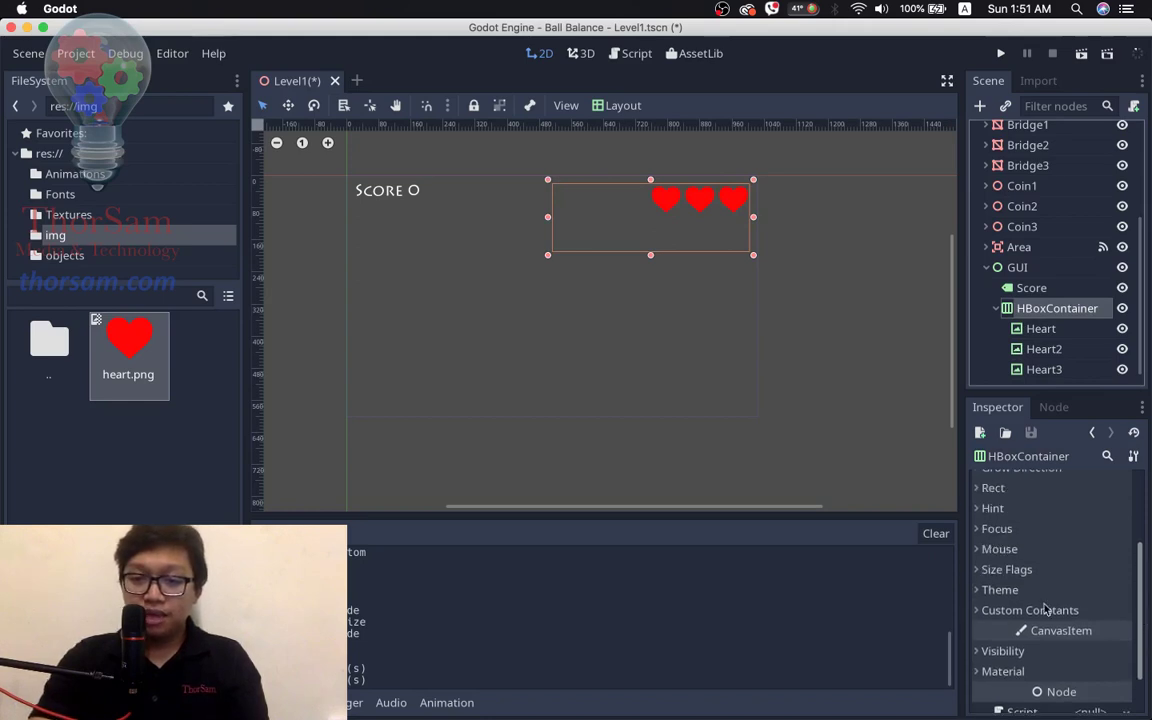
pyautogui.click(979, 611)
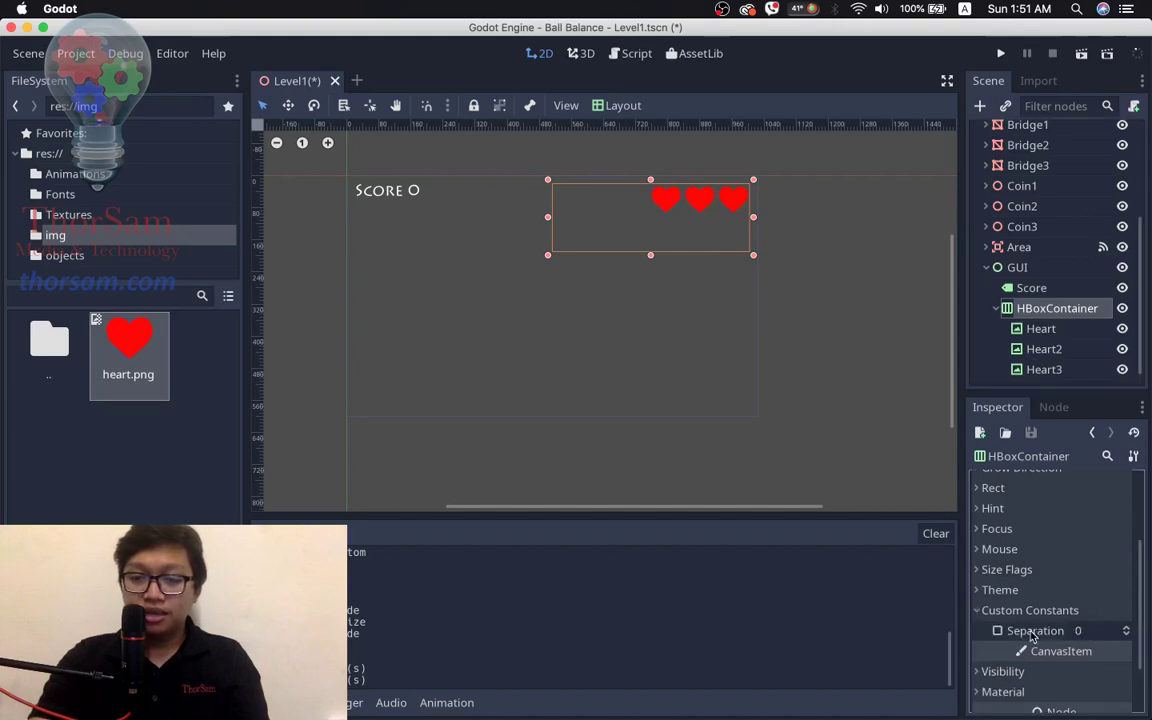
pyautogui.click(1082, 631)
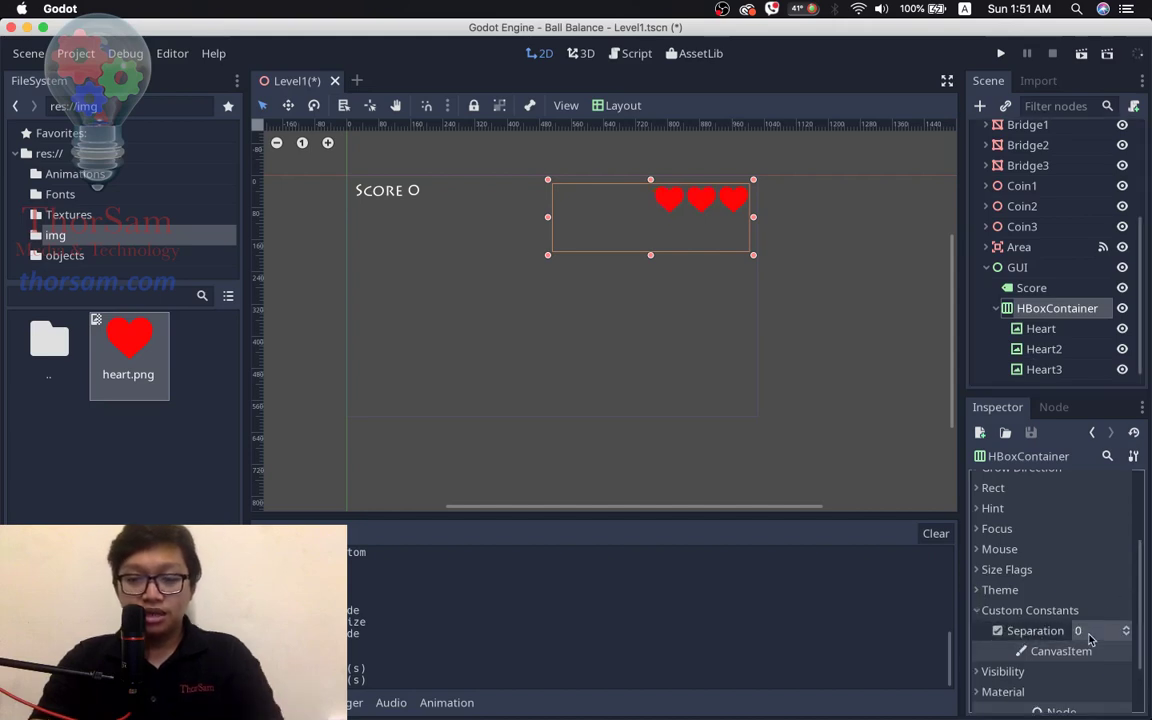
pyautogui.click(1090, 638)
pyautogui.write('10')
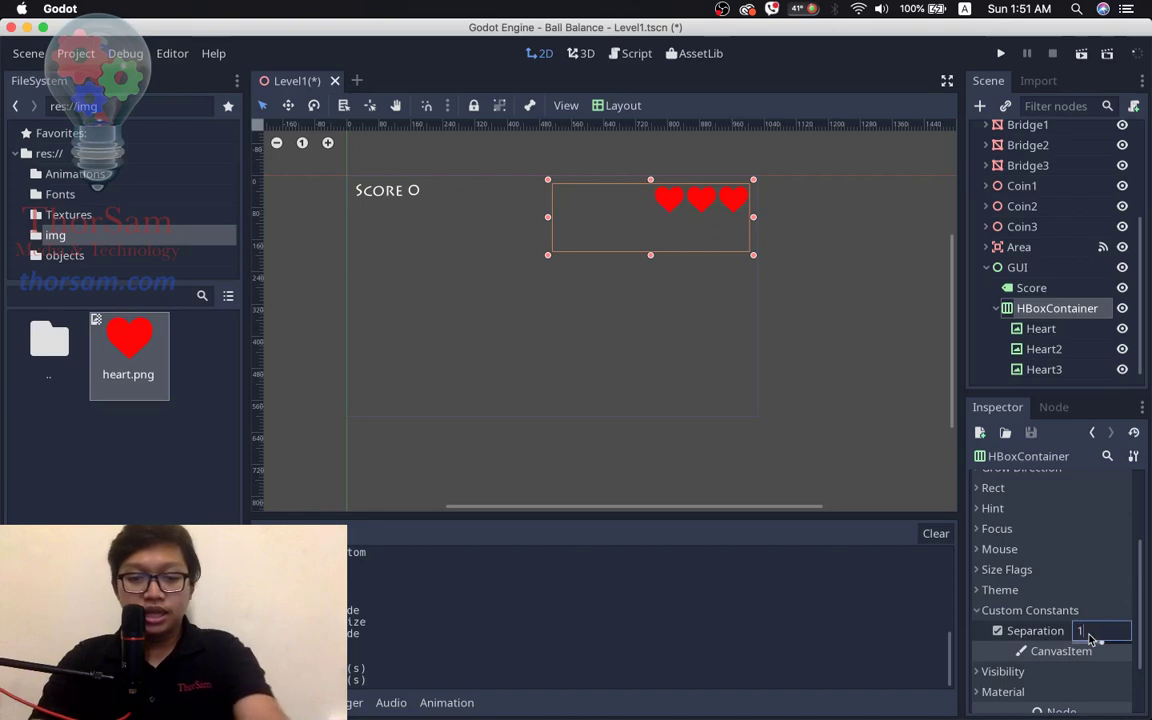
pyautogui.press('Return')
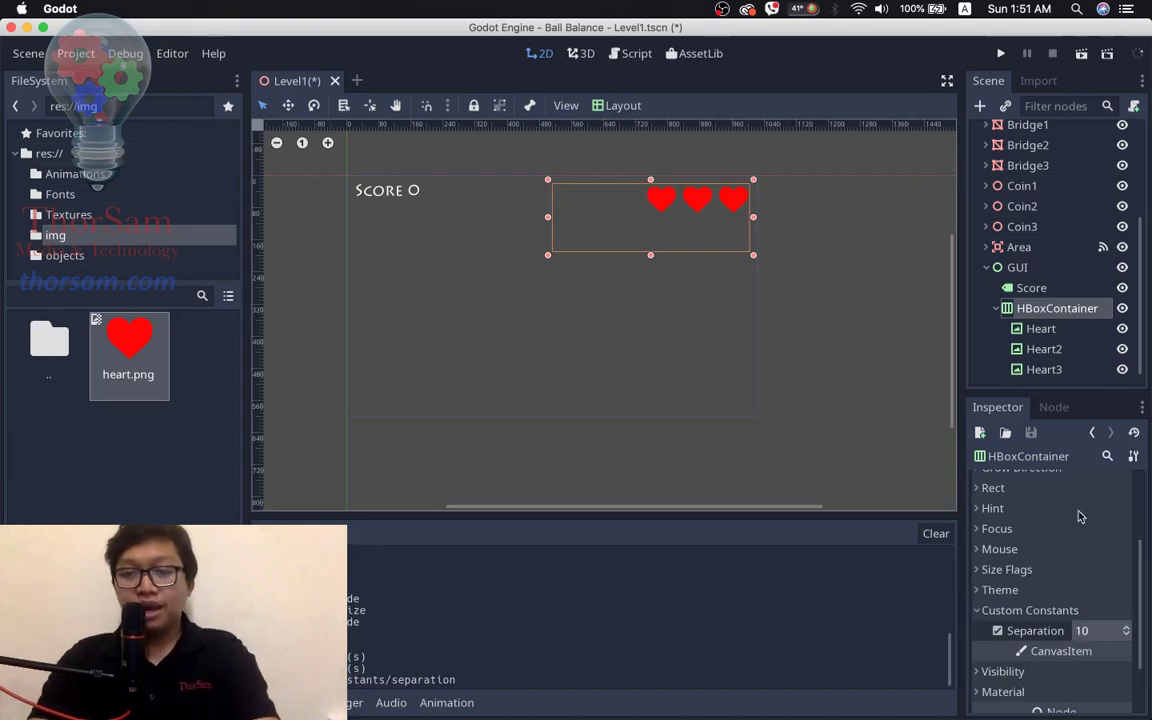
pyautogui.scroll(3, 1140, 490)
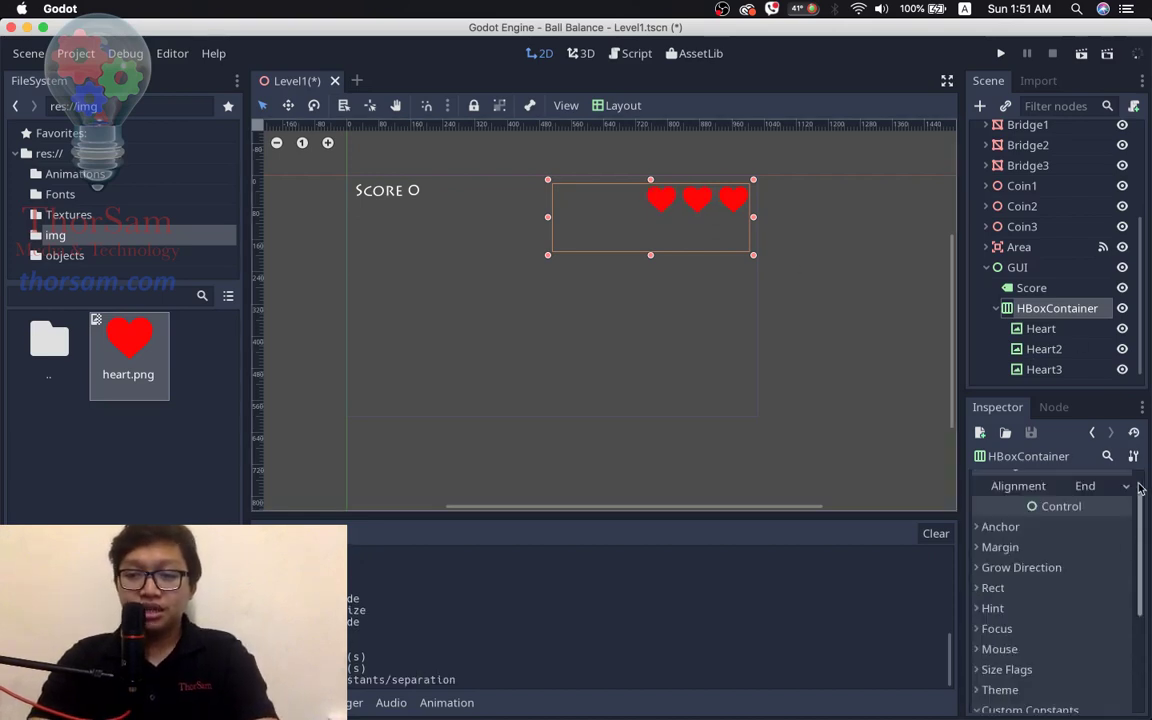
# - Delete the Heart2 and Heart3 nodes
pyautogui.click(1042, 329)
pyautogui.click(1044, 349)
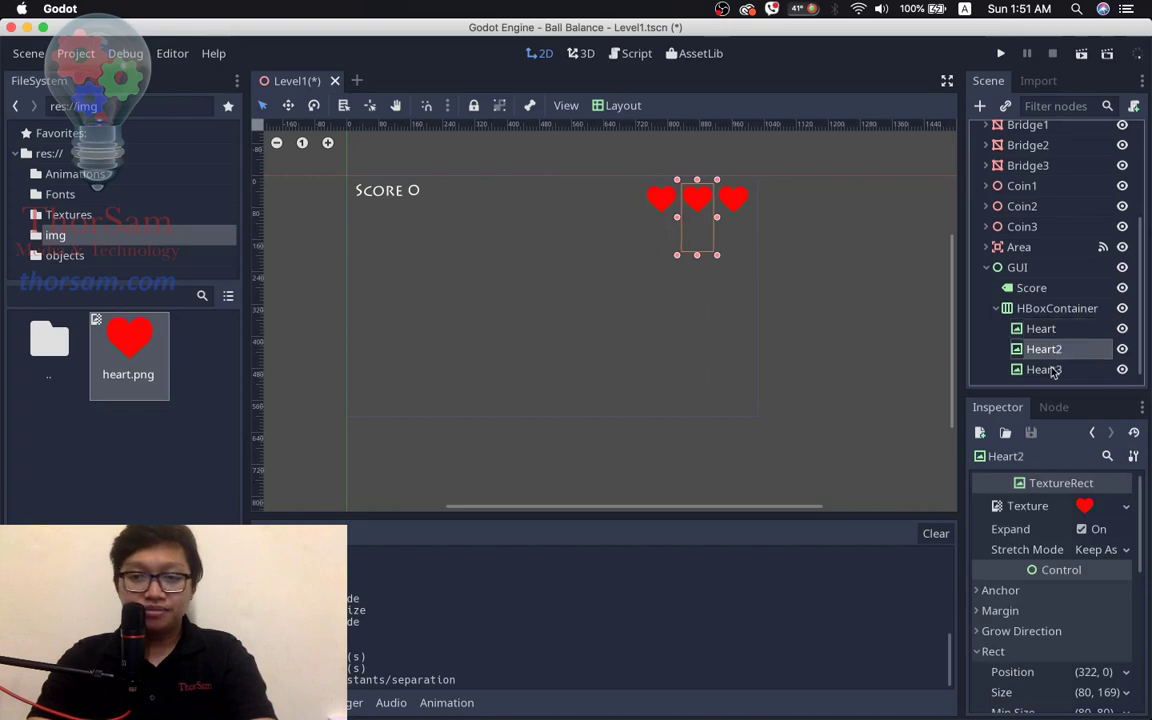
pyautogui.keyDown('shift'); pyautogui.click(1053, 370); pyautogui.keyUp('shift')
pyautogui.press('Delete')
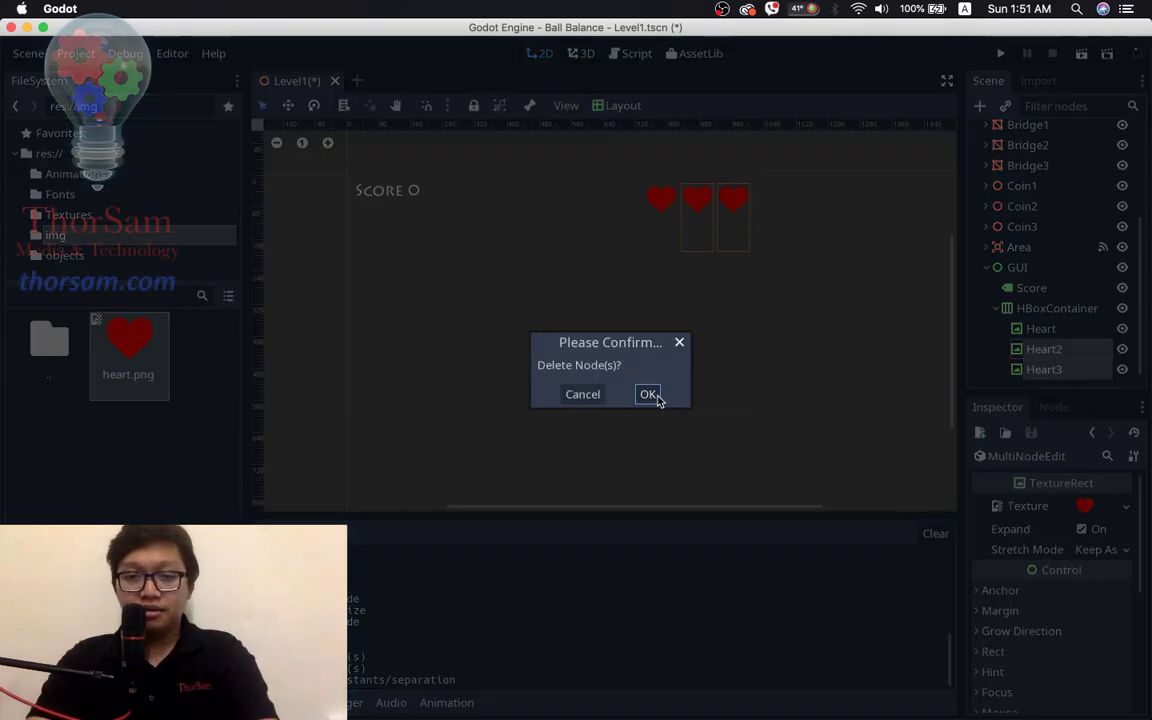
pyautogui.click(649, 395)
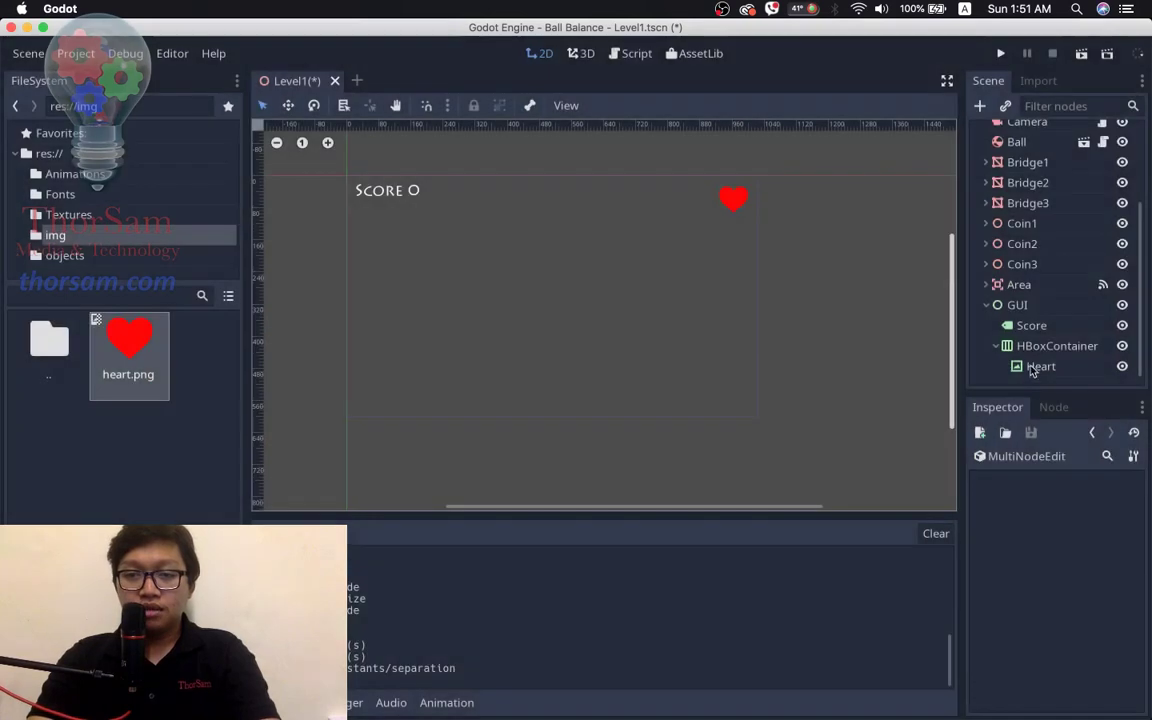
# - Clear Fill from the Heart's vertical and horizontal size flags
pyautogui.click(1040, 366)
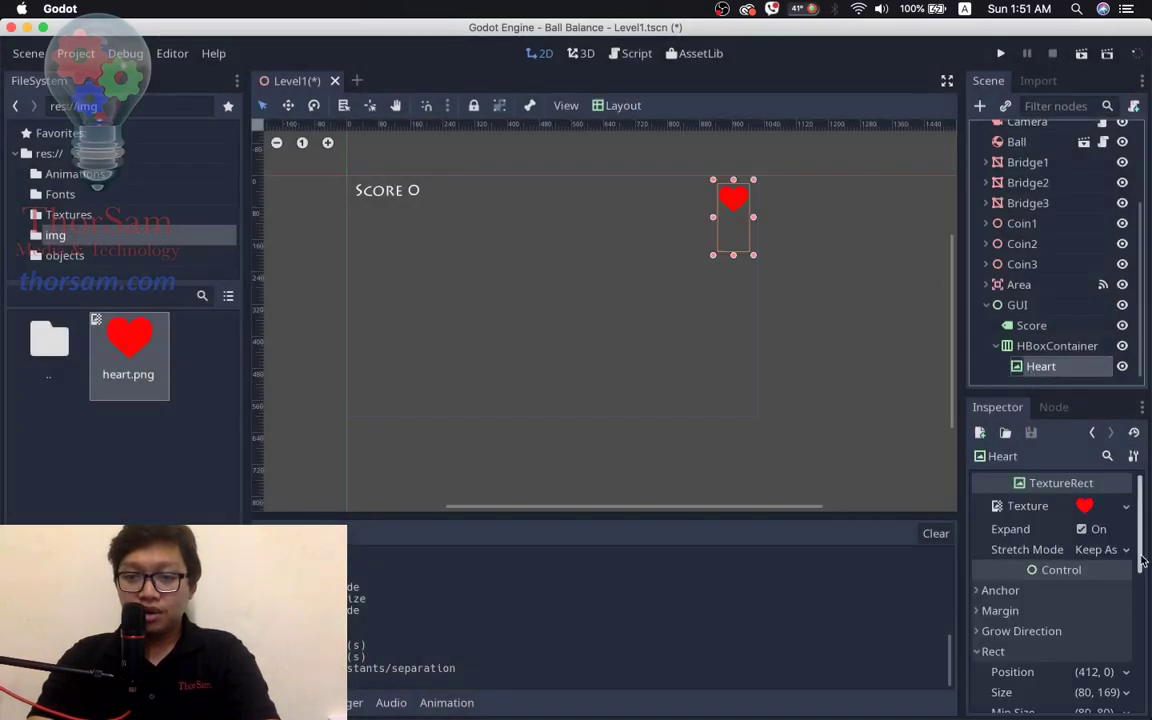
pyautogui.moveTo(1140, 562); pyautogui.dragTo(1150, 627)
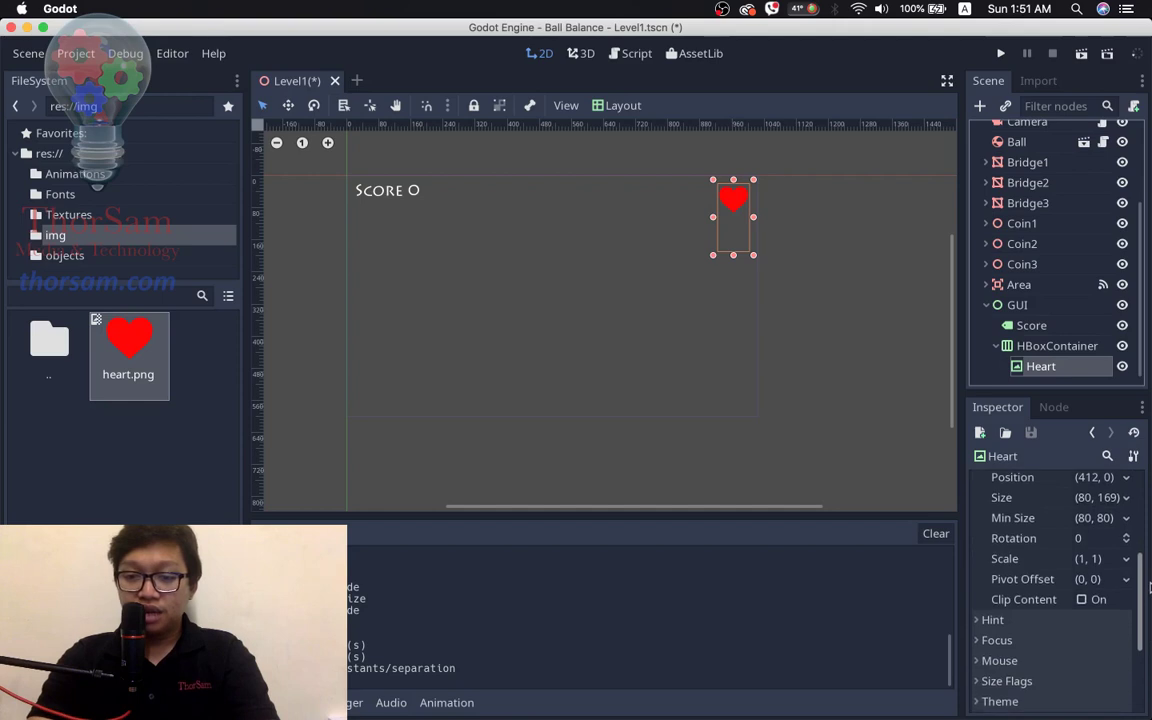
pyautogui.scroll(-3, 1100, 590)
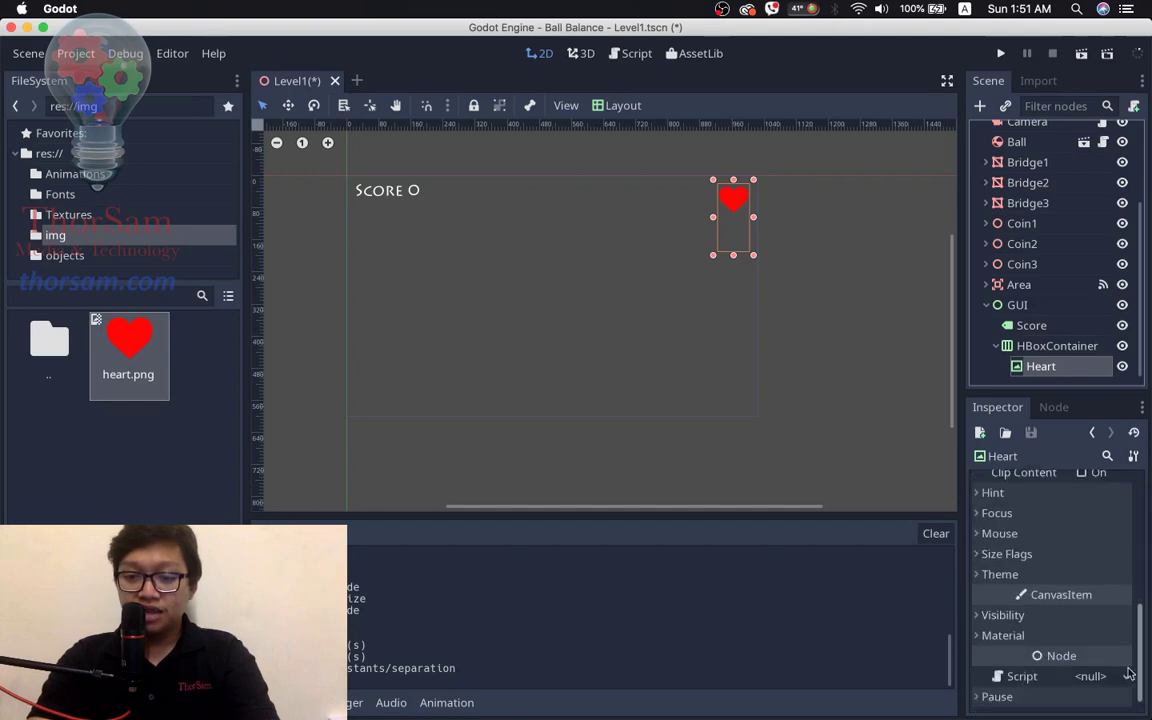
pyautogui.click(978, 555)
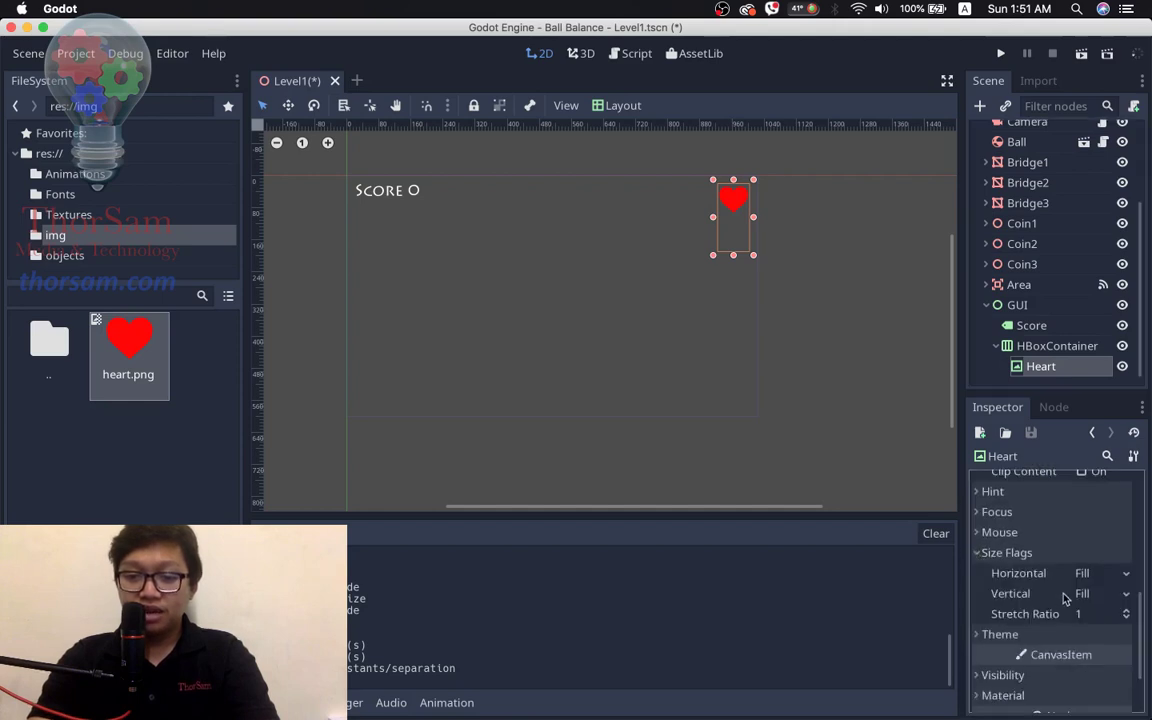
pyautogui.click(1126, 594)
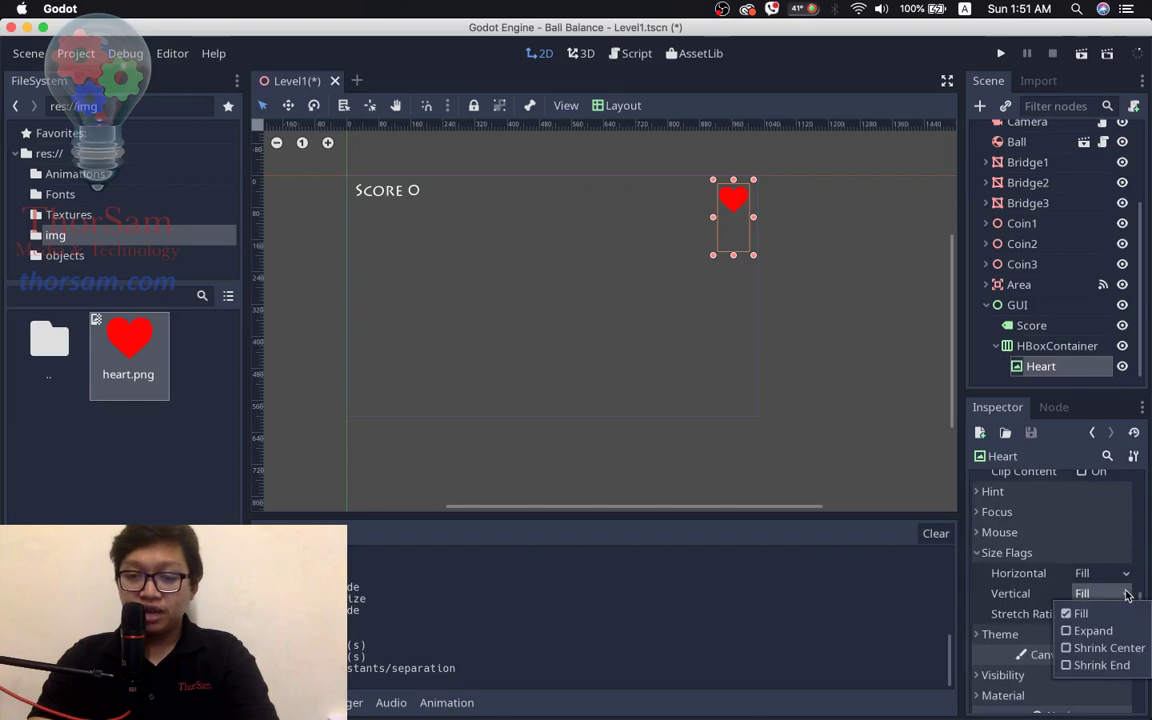
pyautogui.click(1080, 613)
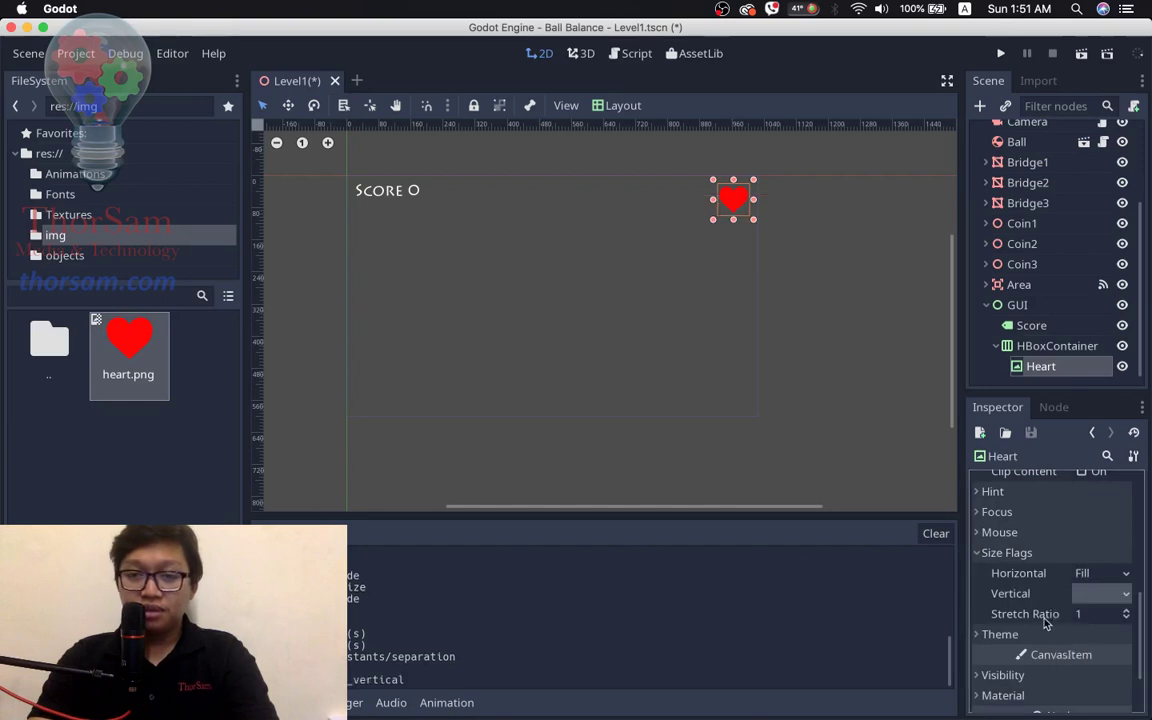
pyautogui.click(1126, 574)
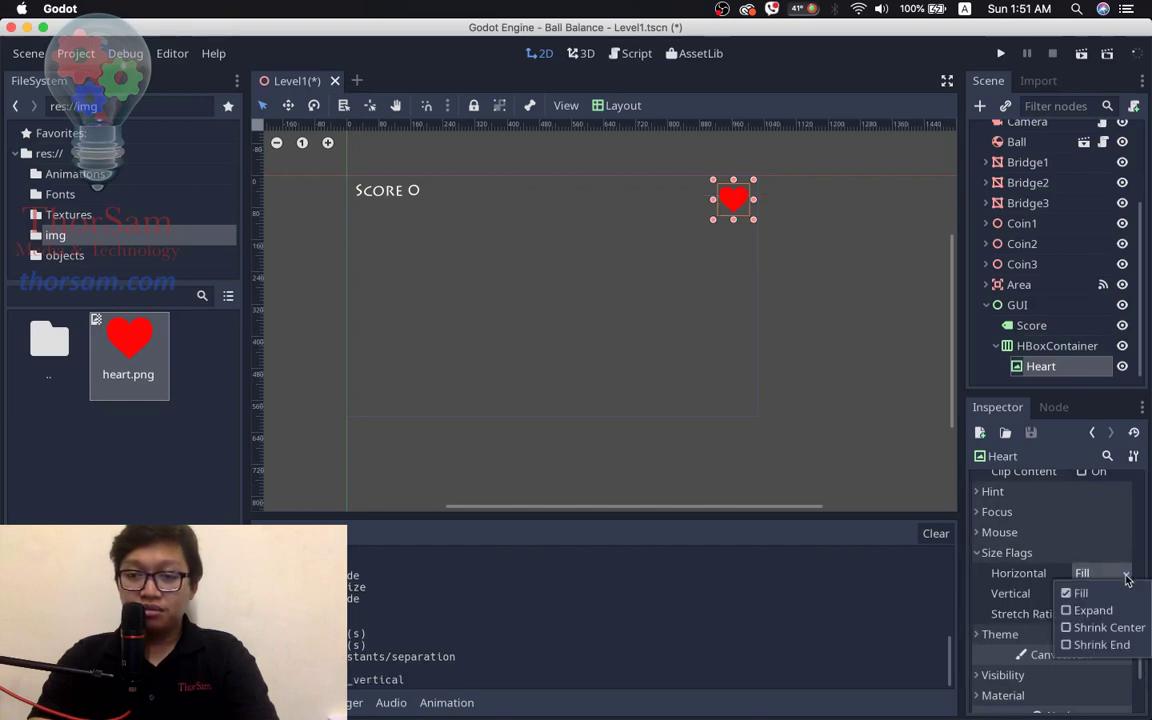
pyautogui.click(1067, 596)
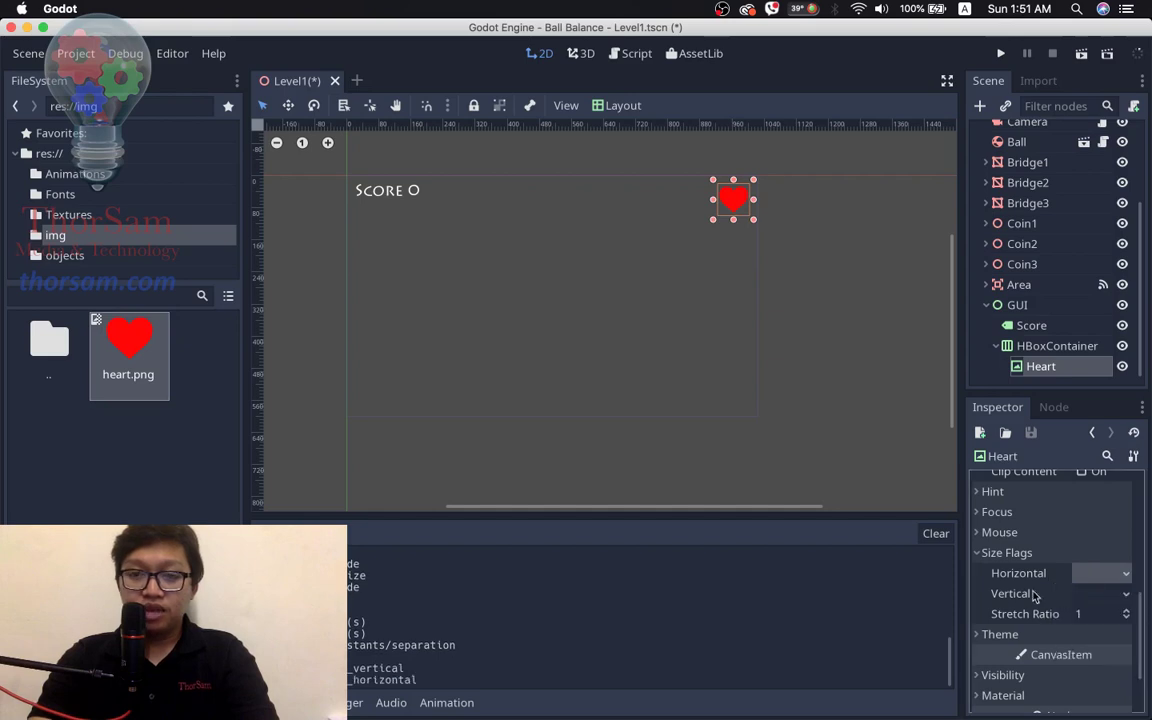
pyautogui.click(981, 556)
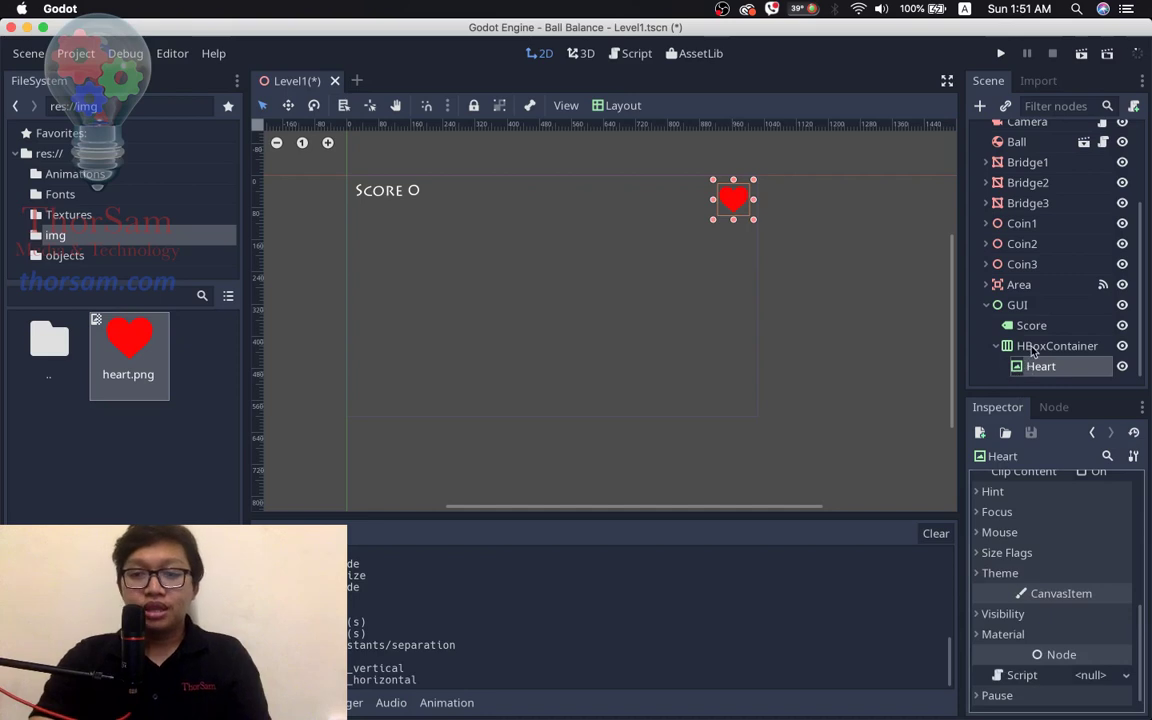
pyautogui.click(1033, 350)
pyautogui.click(1034, 366)
# - Change the HBoxContainer's bottom margin from 100 to 80
pyautogui.click(1020, 350)
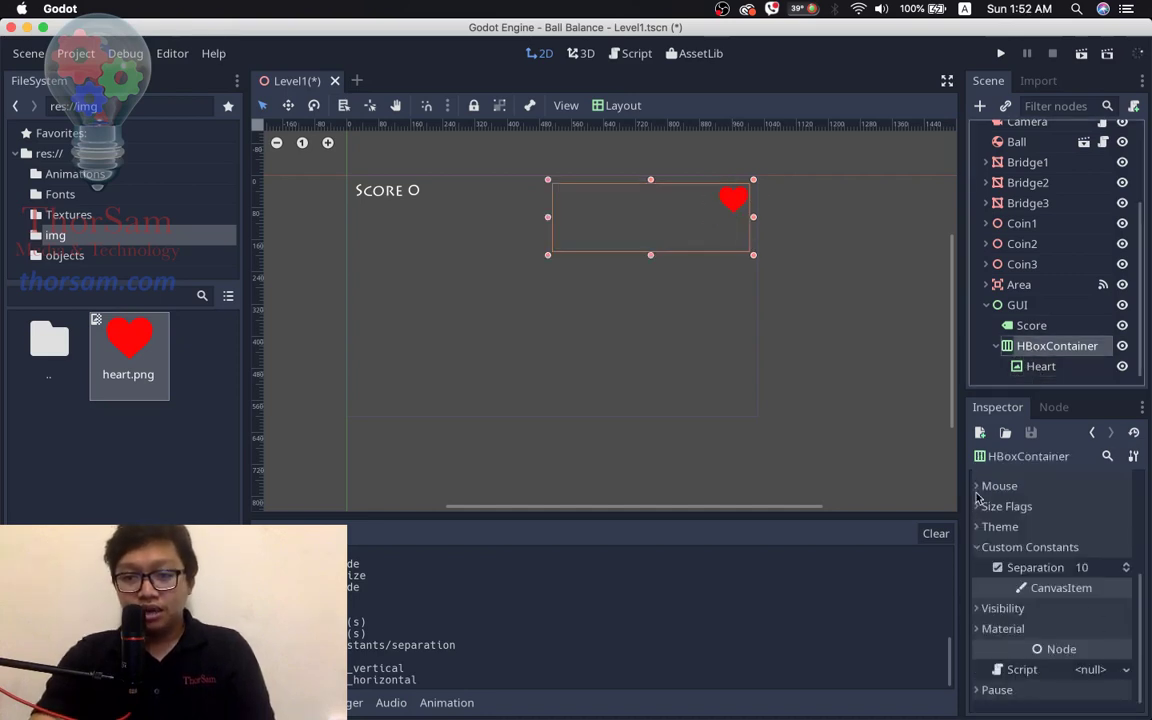
pyautogui.moveTo(1140, 607); pyautogui.dragTo(1143, 524)
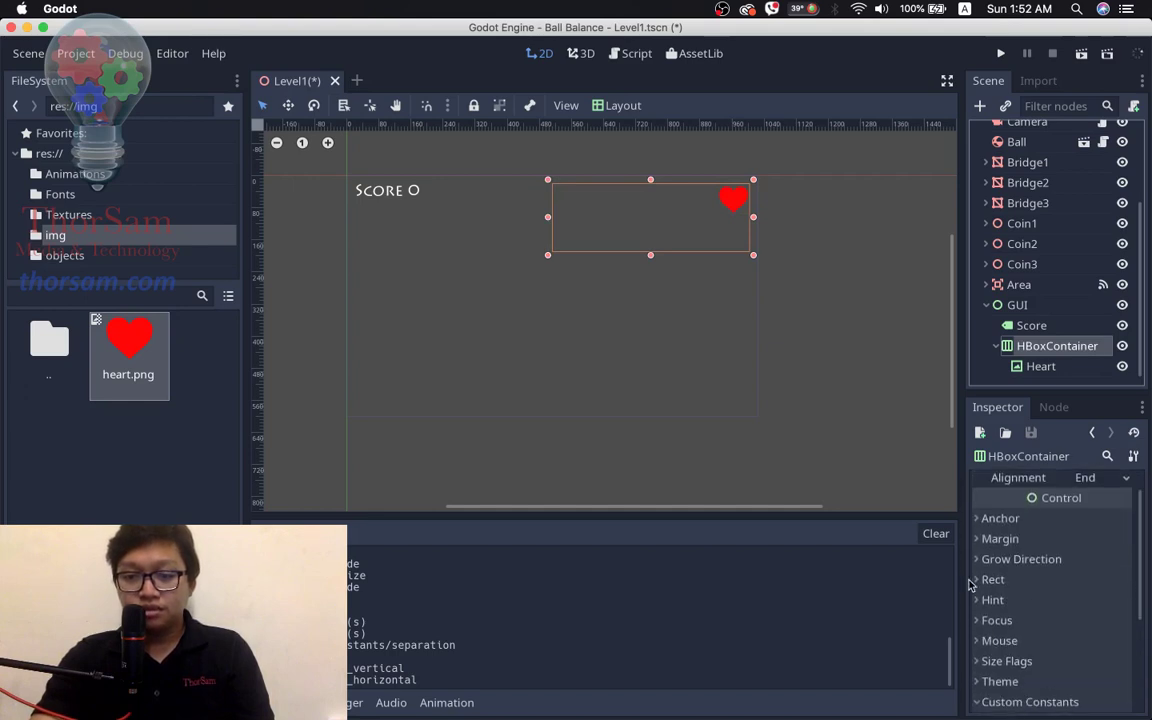
pyautogui.click(981, 588)
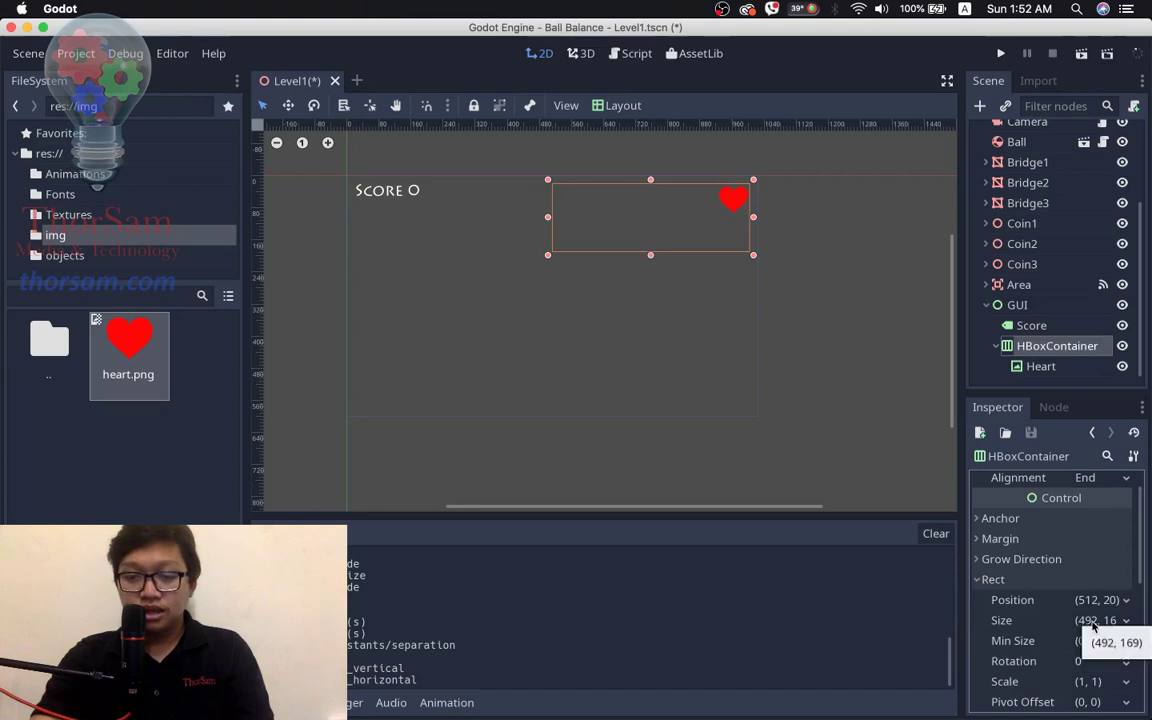
pyautogui.click(985, 579)
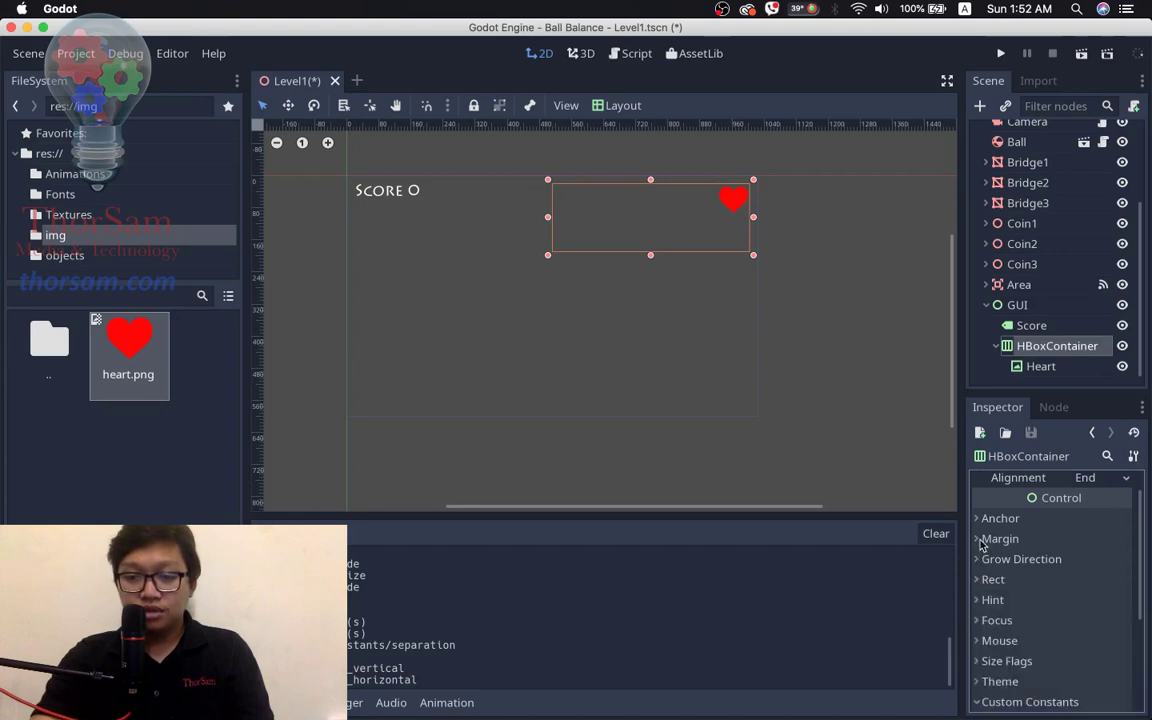
pyautogui.click(995, 538)
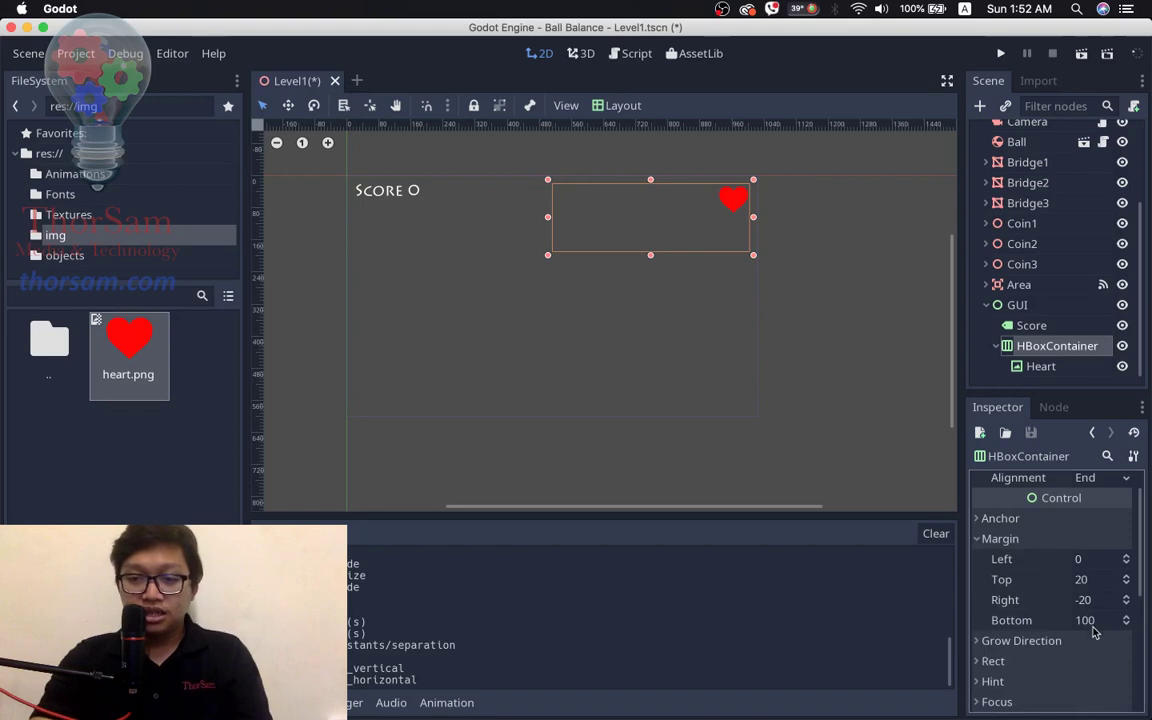
pyautogui.click(1097, 622)
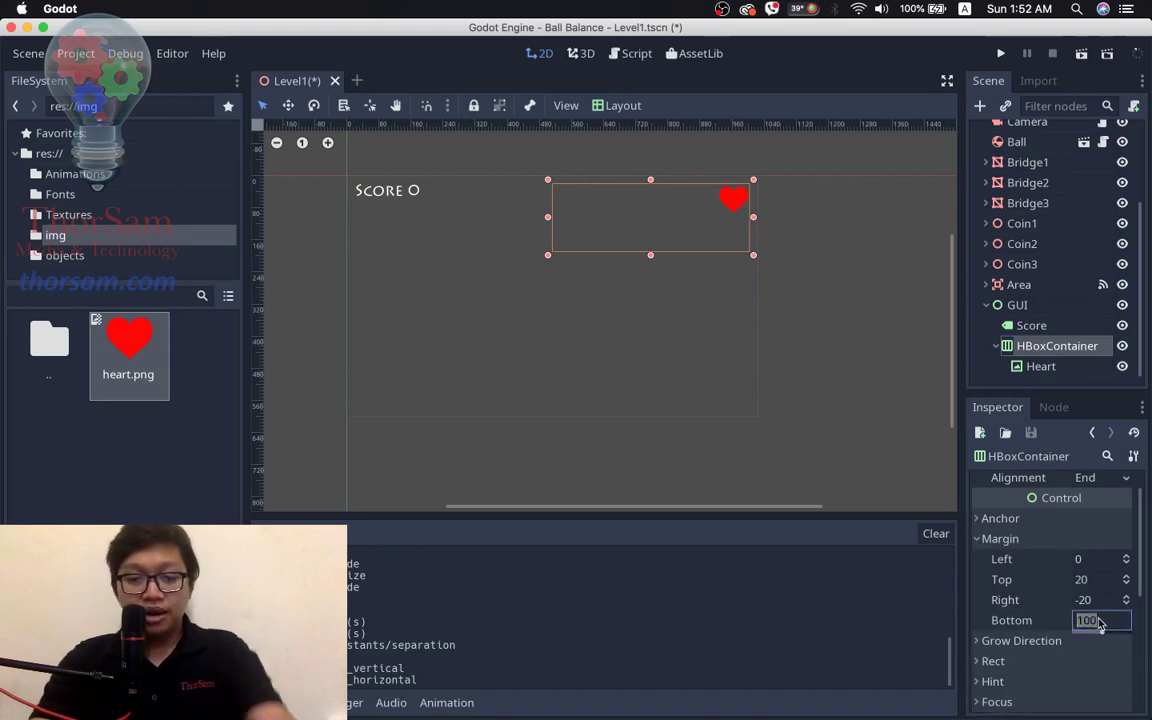
pyautogui.write('80')
pyautogui.press('Return')
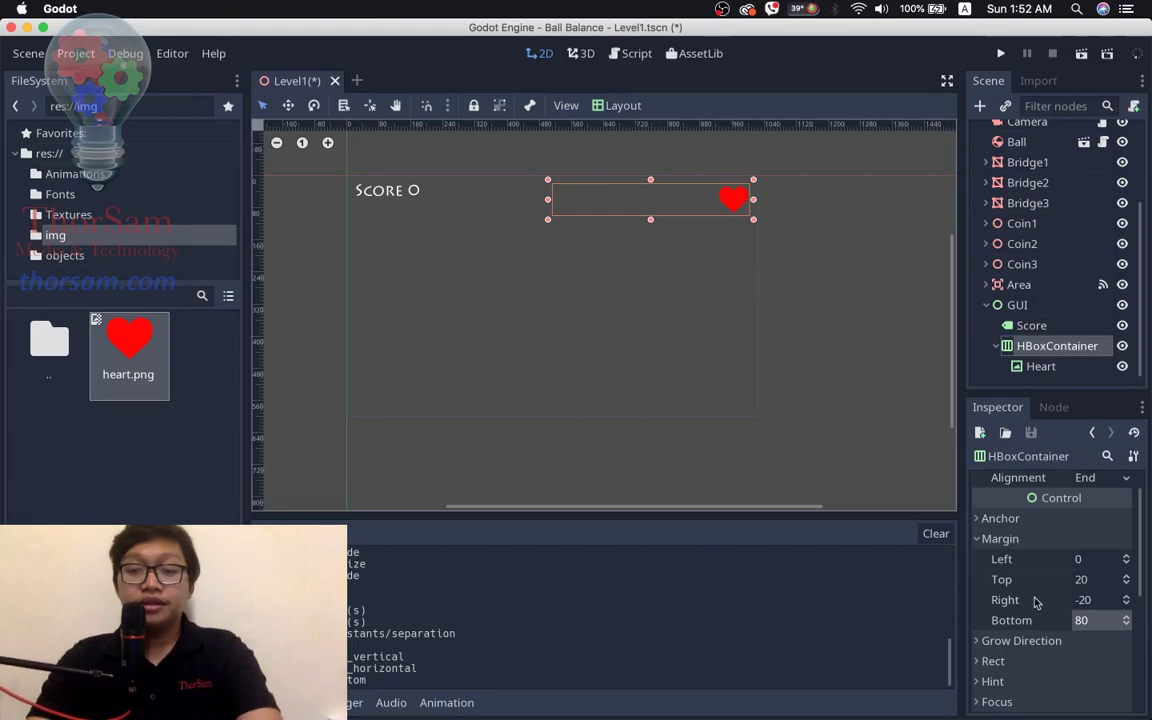
pyautogui.click(983, 540)
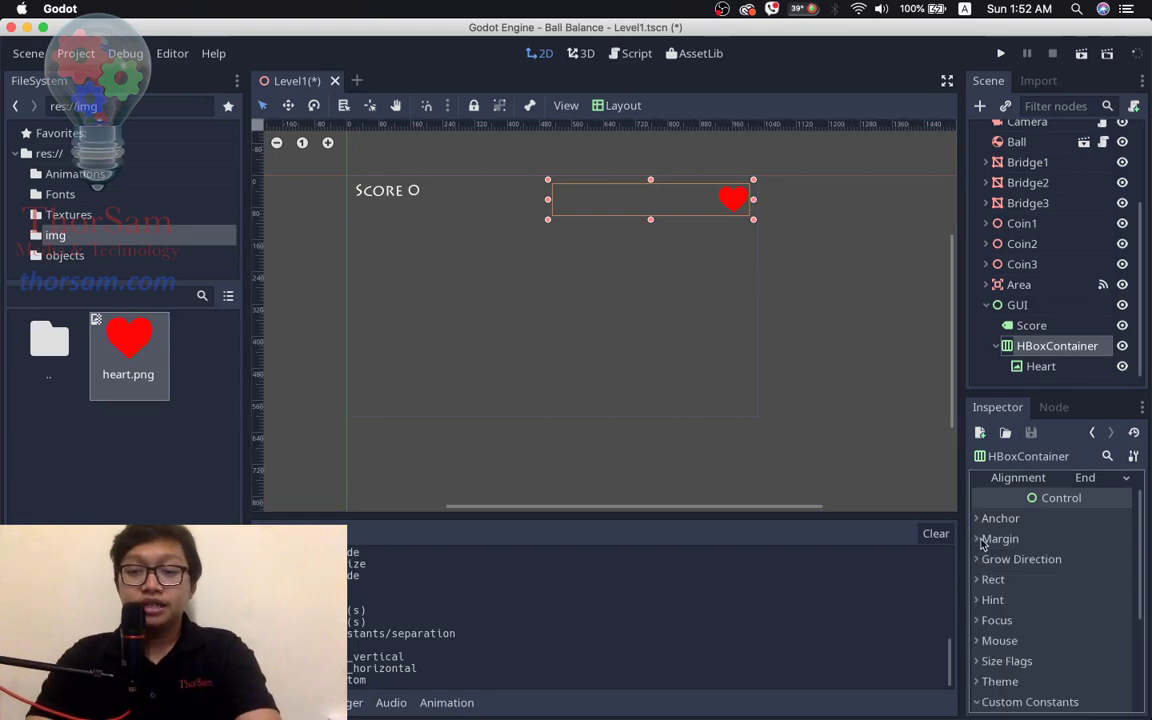
pyautogui.click(1023, 370)
# - Duplicate the Heart, then delete Heart2 and Heart3, leaving a single heart
pyautogui.press('super+d')
pyautogui.press('super+d')
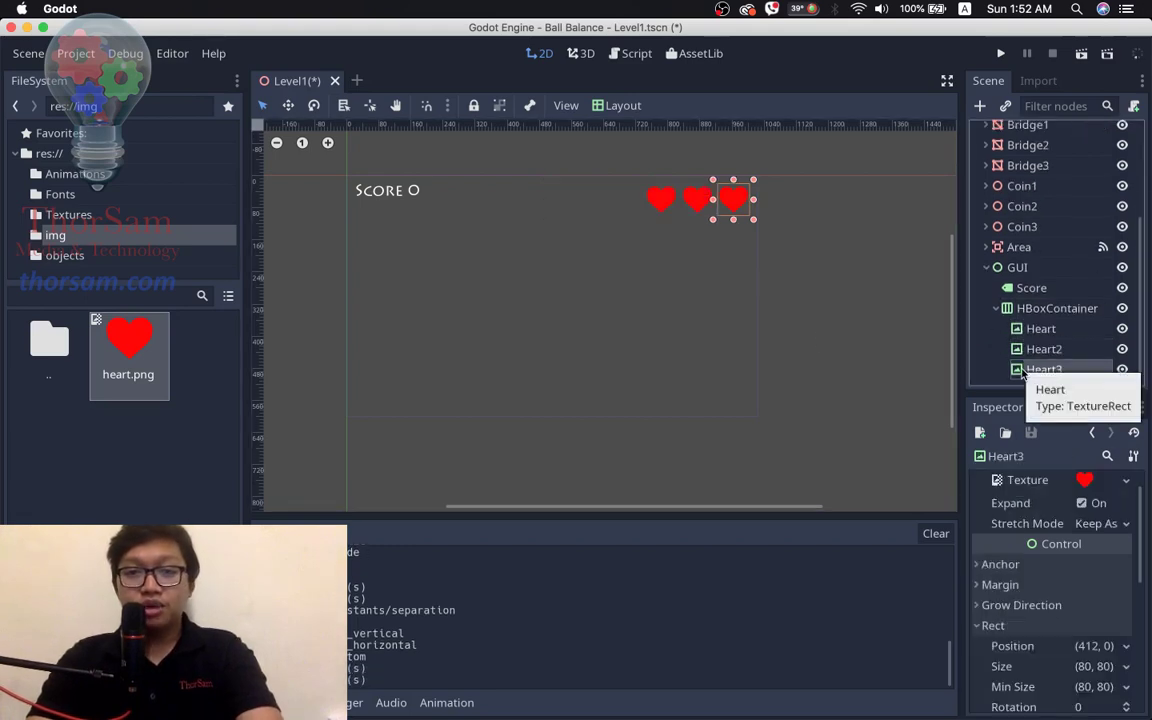
pyautogui.keyDown('shift'); pyautogui.click(1028, 352); pyautogui.keyUp('shift')
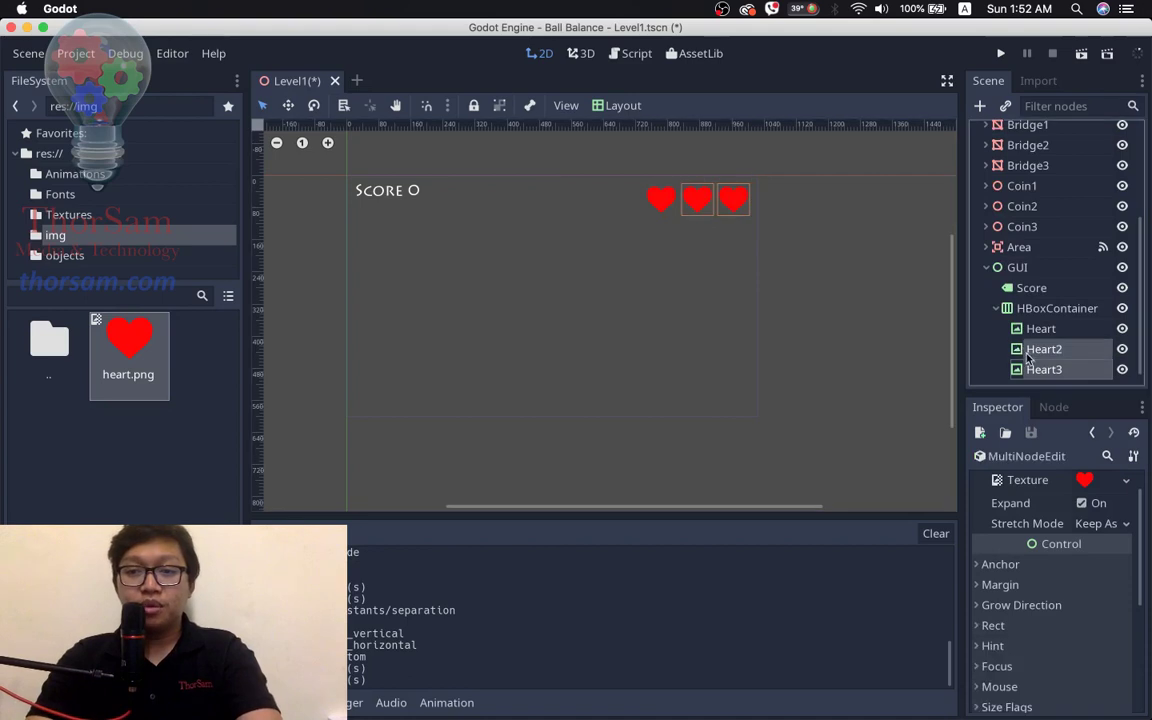
pyautogui.press('Delete')
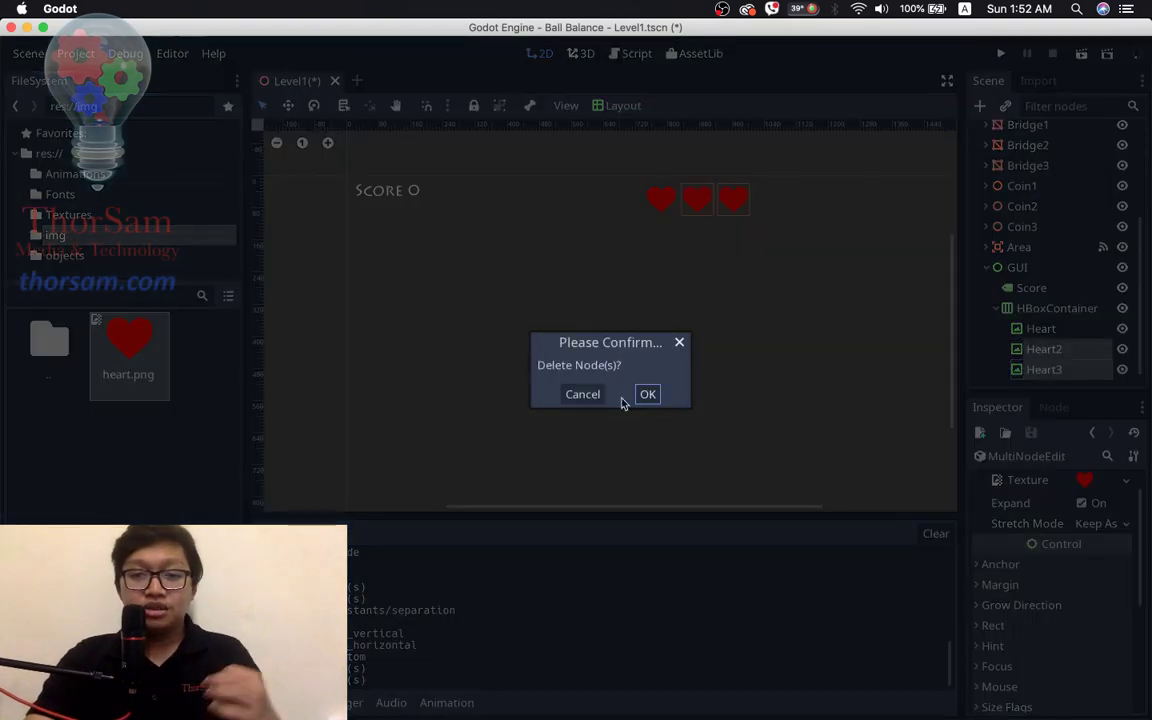
pyautogui.click(648, 394)
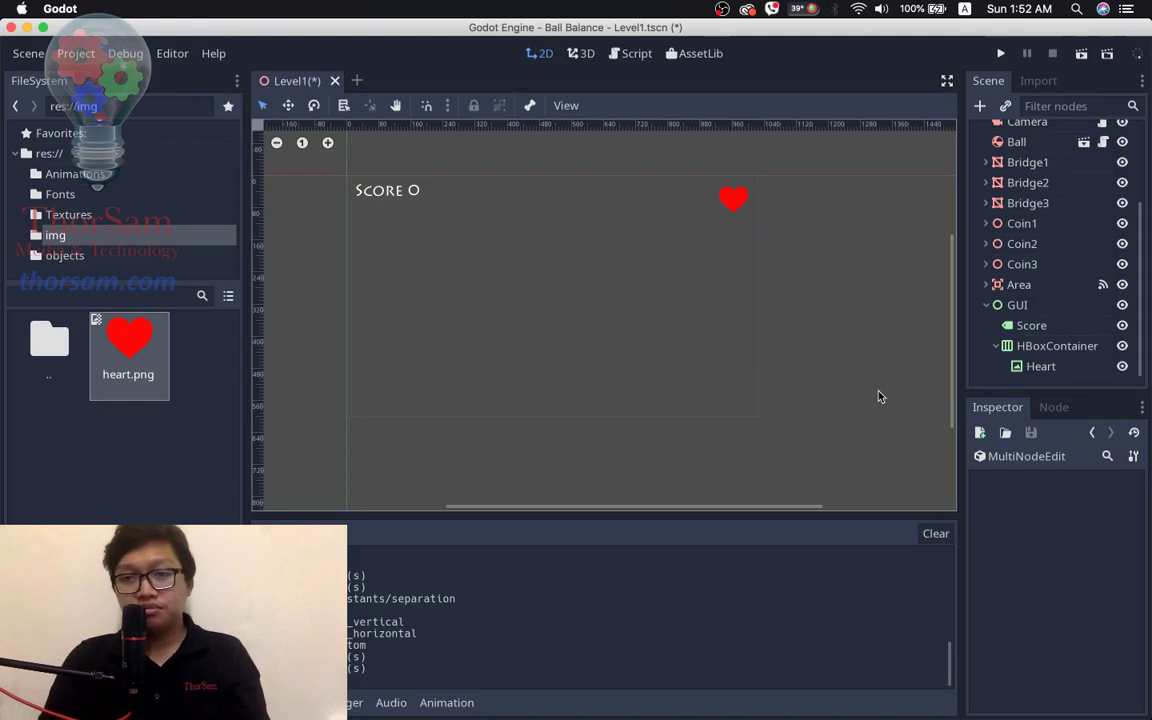
pyautogui.click(1026, 369)
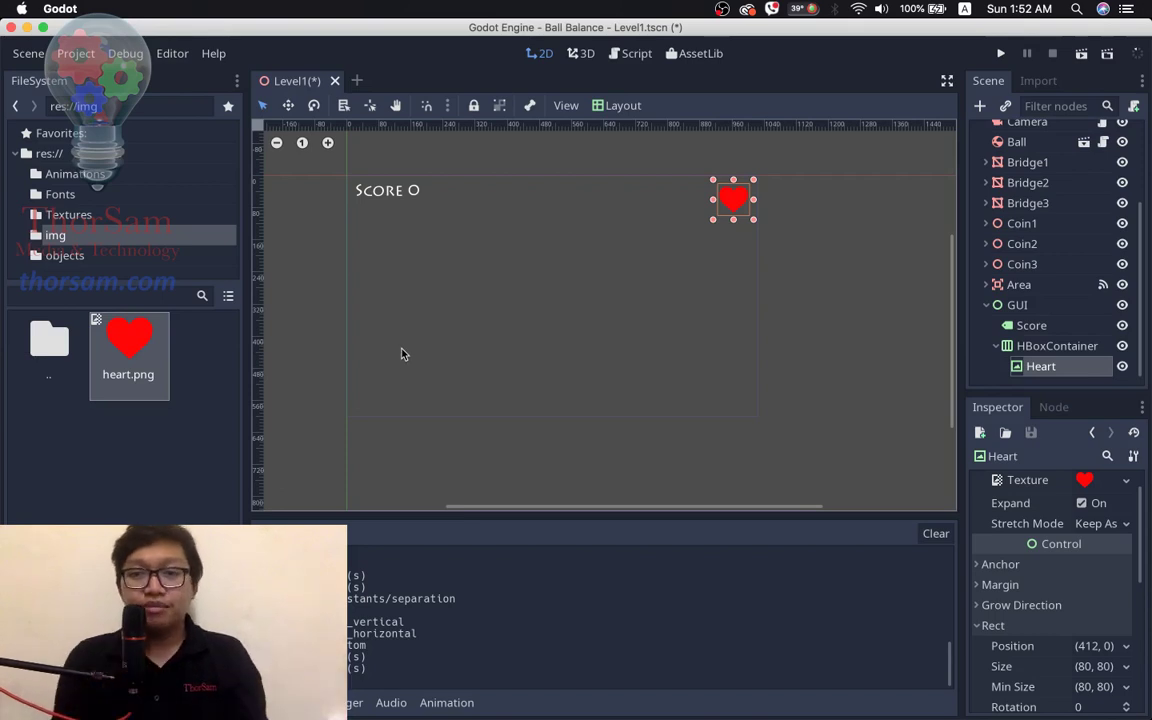
# - Rename the HBoxContainer node to HeartContainer
pyautogui.click(1045, 347)
pyautogui.click(1055, 348)
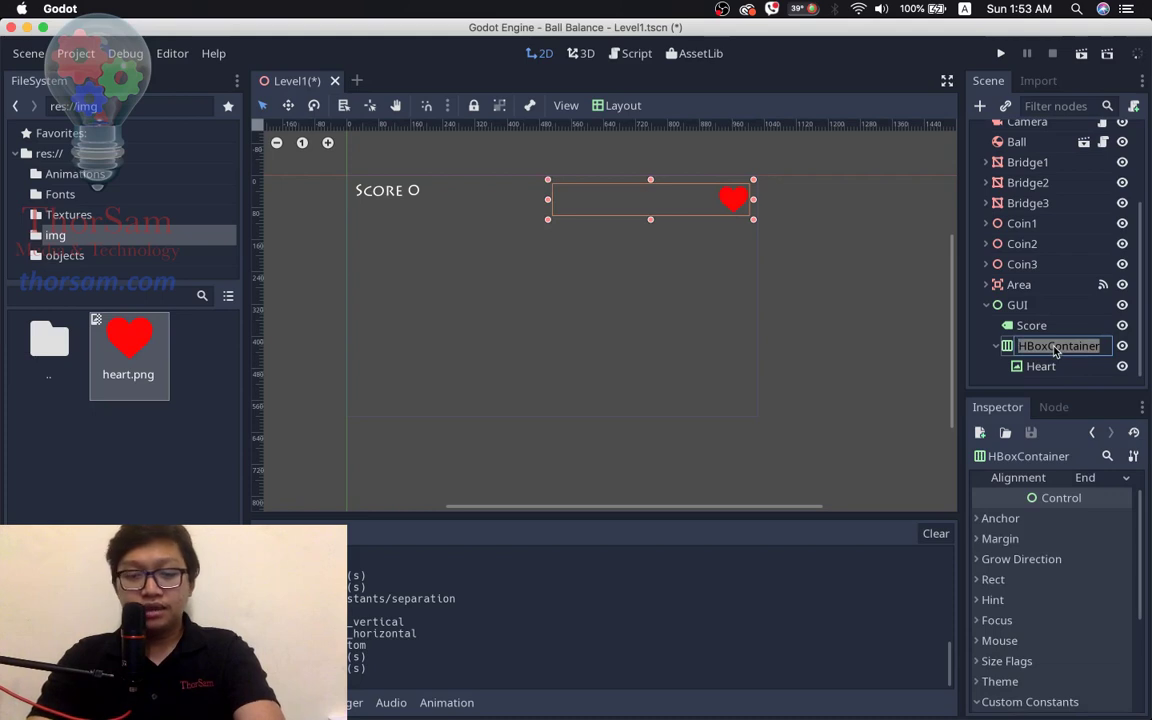
pyautogui.write('HeartCon')
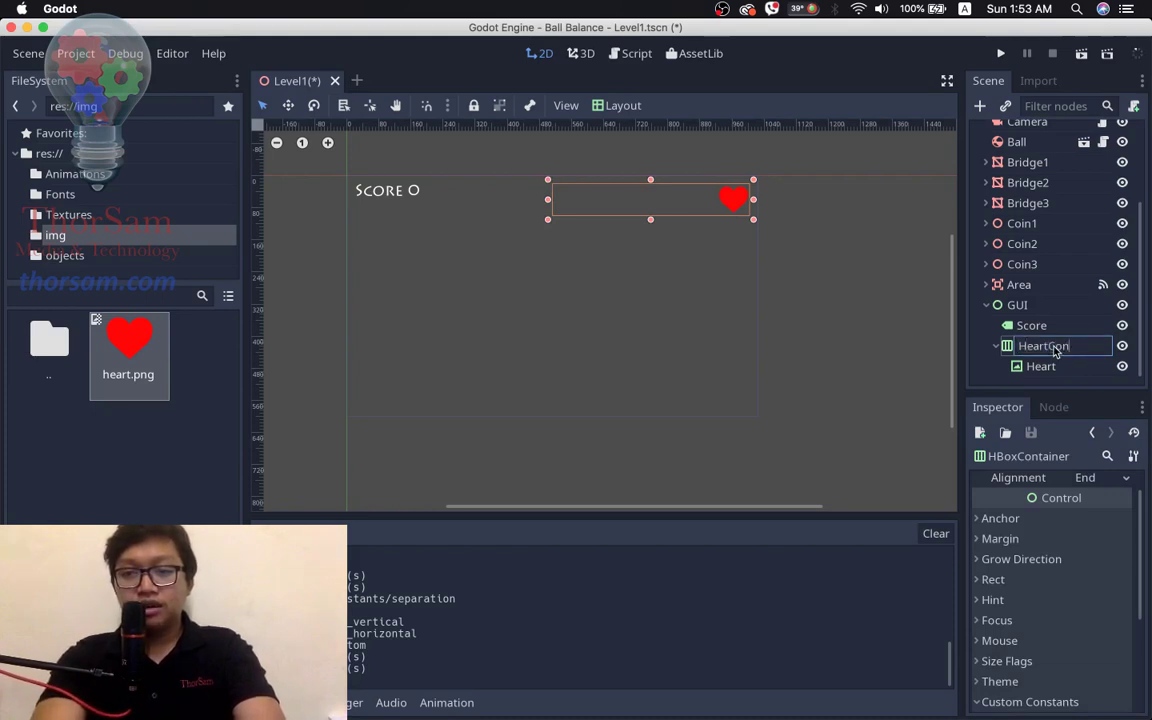
pyautogui.press('Return')
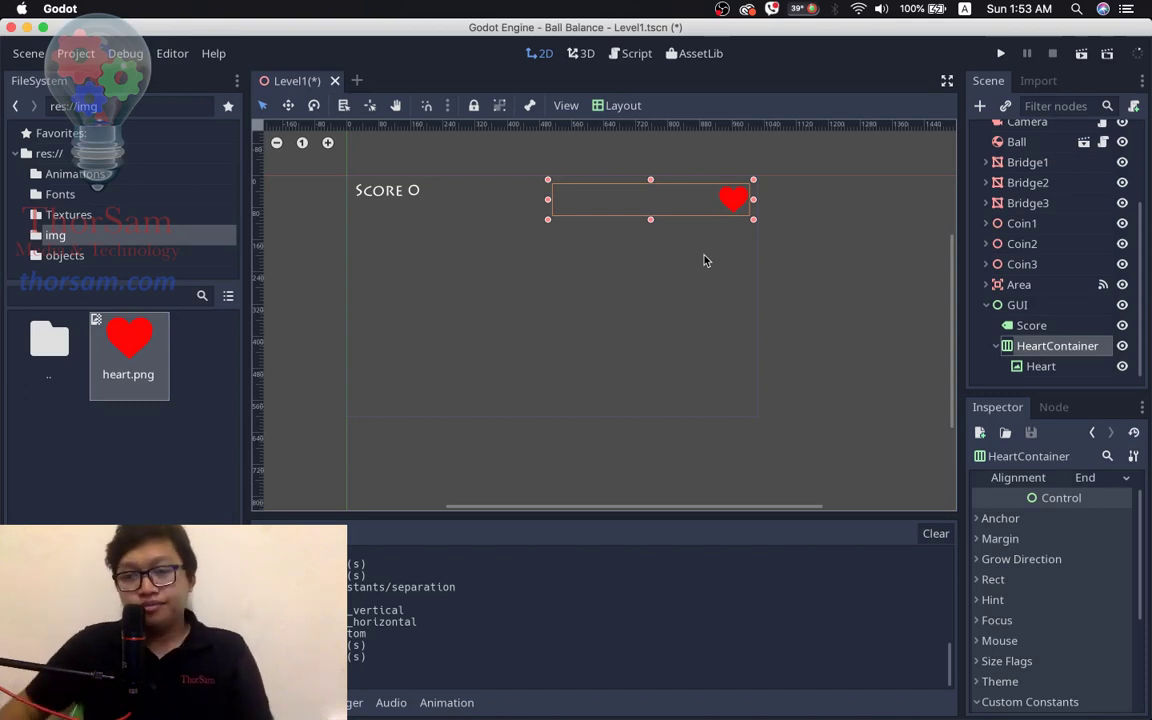
pyautogui.click(1035, 370)
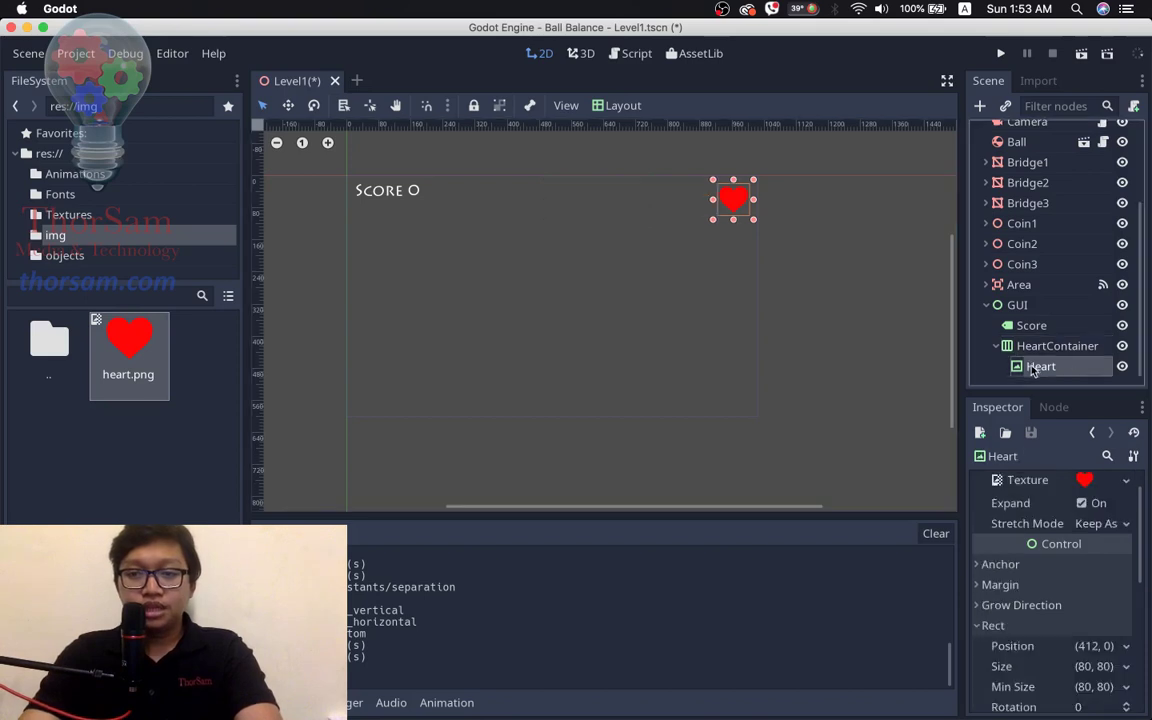
# - Save the Heart branch as its own scene file in res://
pyautogui.doubleClick(48, 346)
pyautogui.scroll(-5, 110, 470)
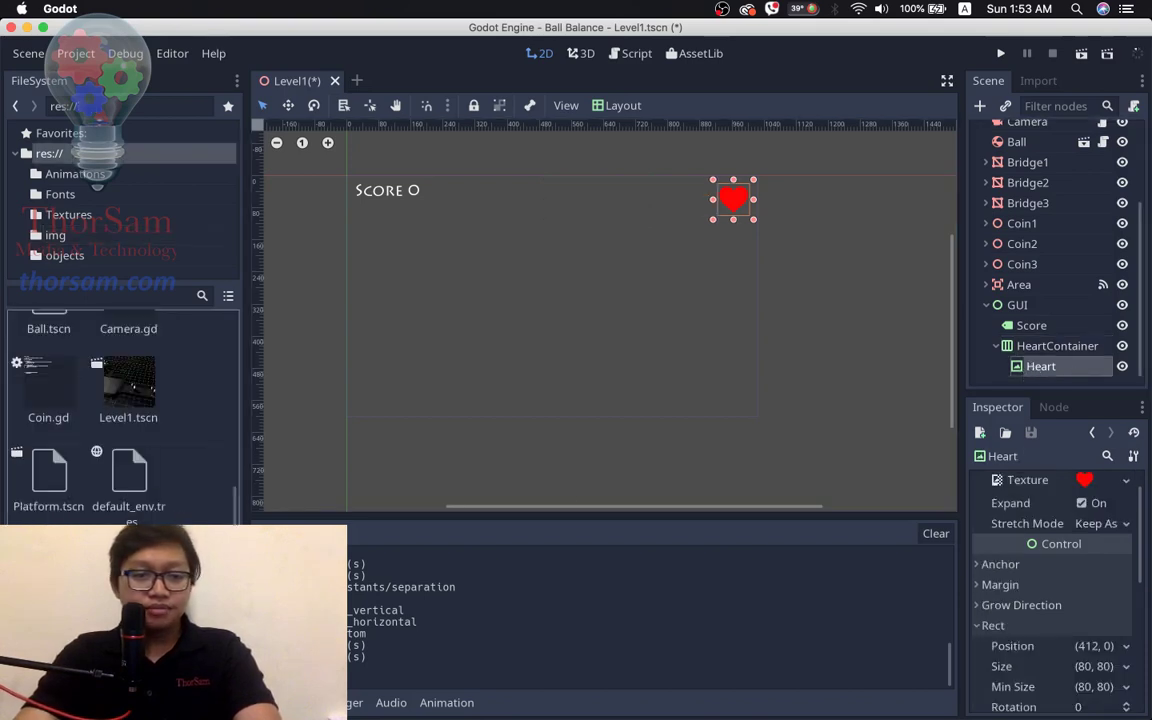
pyautogui.rightClick(1022, 370)
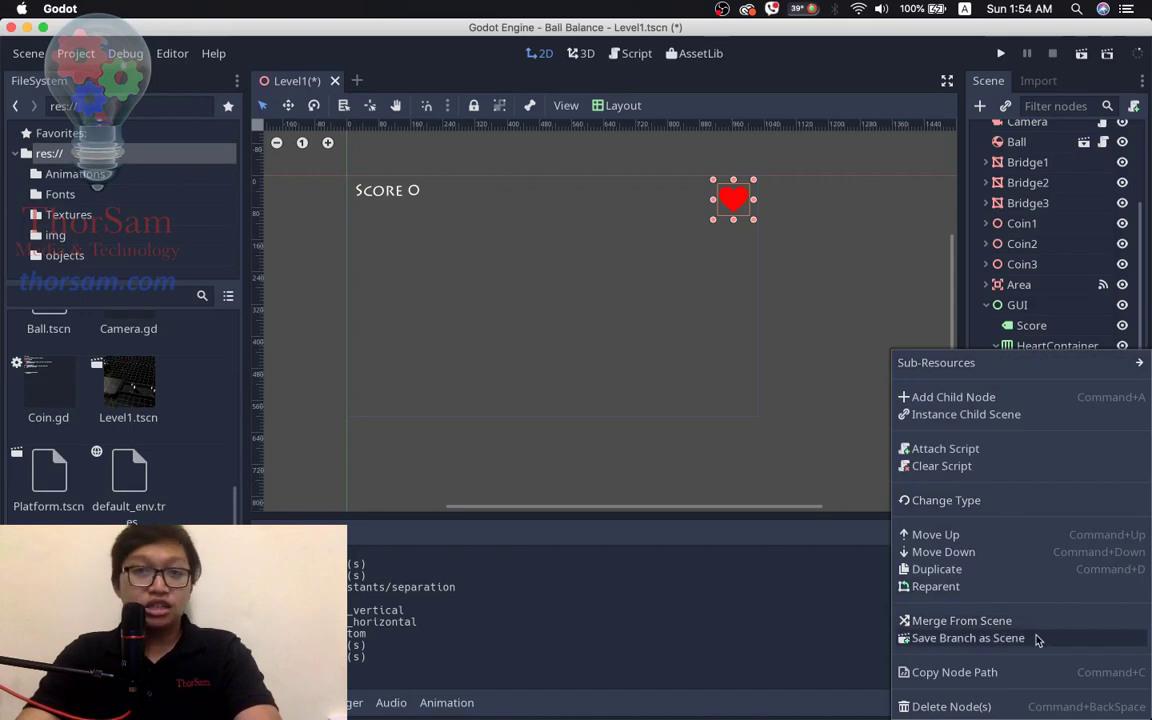
pyautogui.click(1037, 640)
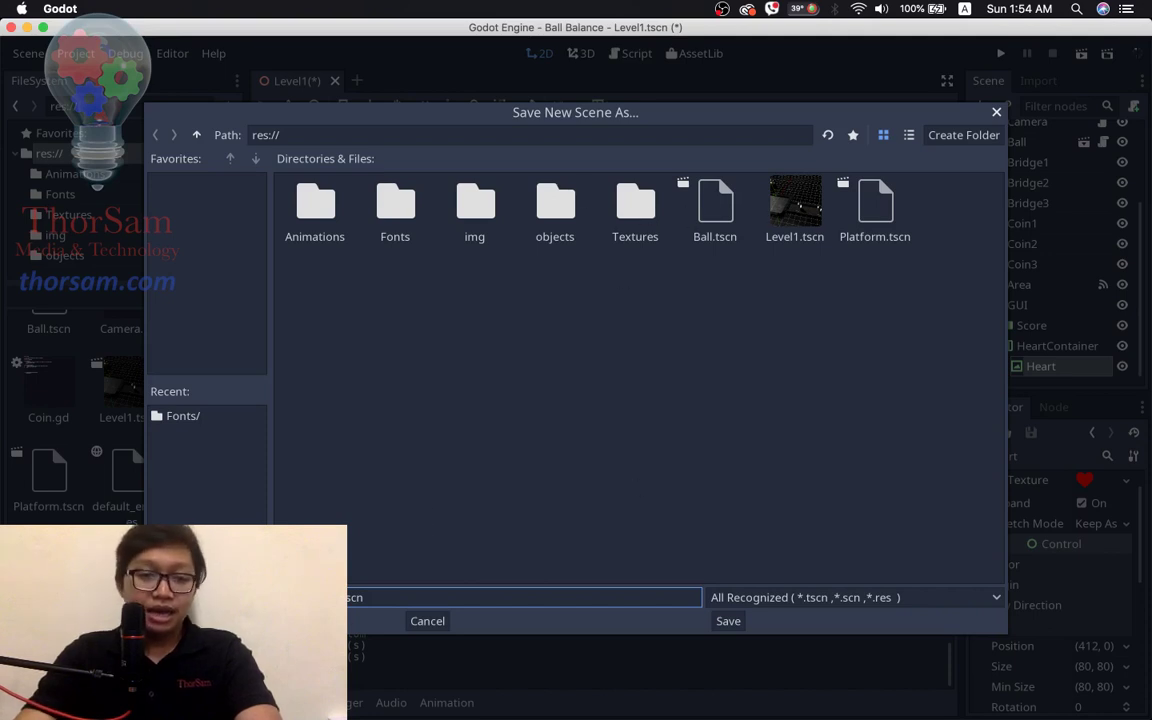
pyautogui.click(738, 622)
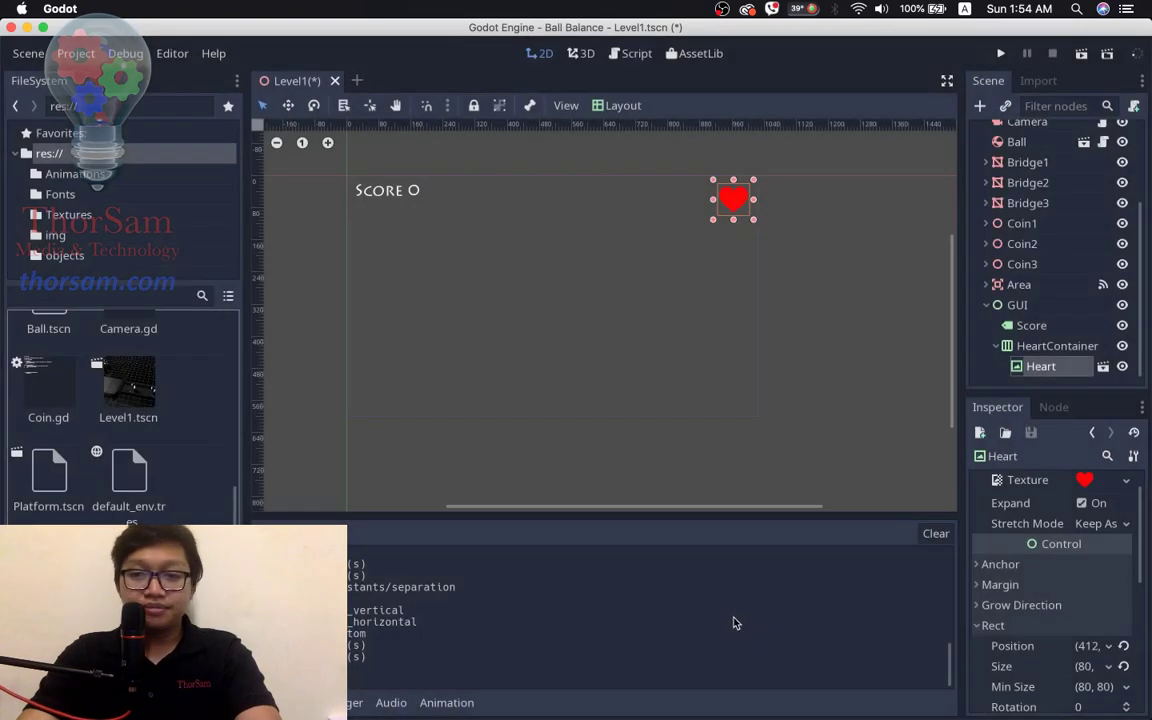
# - Choose Delete Node(s) for the Heart node under HeartContainer
pyautogui.scroll(3, 229, 483)
pyautogui.scroll(5, 210, 400)
pyautogui.scroll(-5, 120, 410)
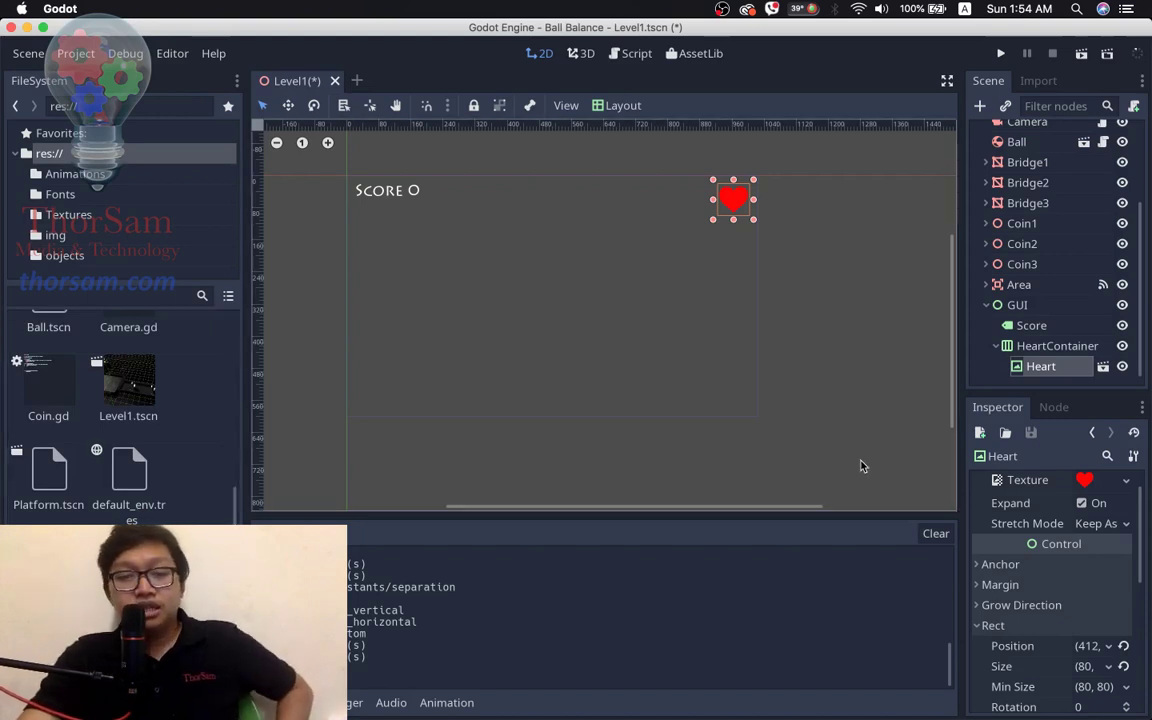
pyautogui.click(1058, 345)
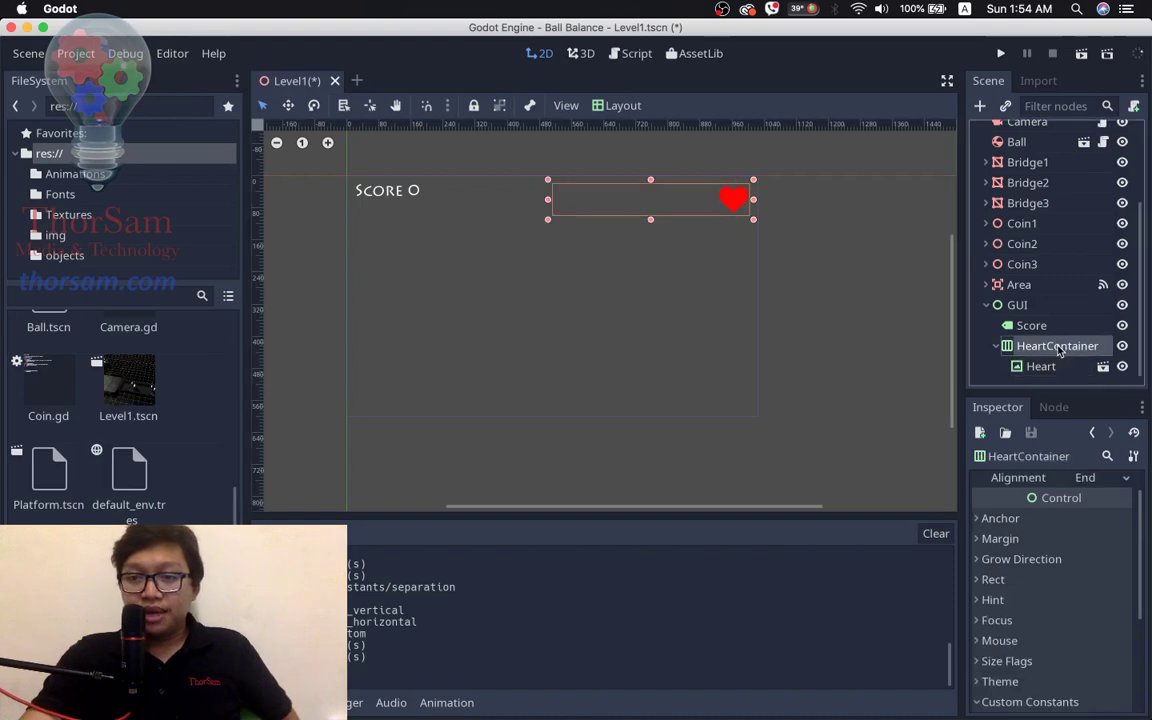
pyautogui.click(1040, 367)
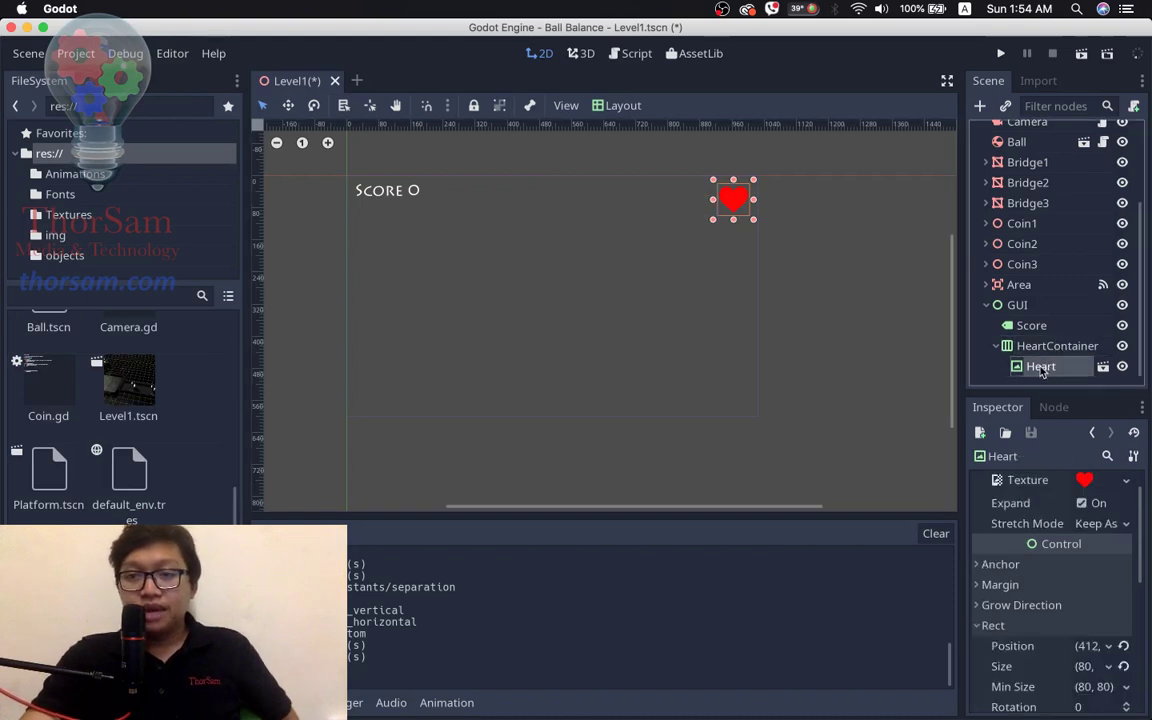
pyautogui.rightClick(1040, 367)
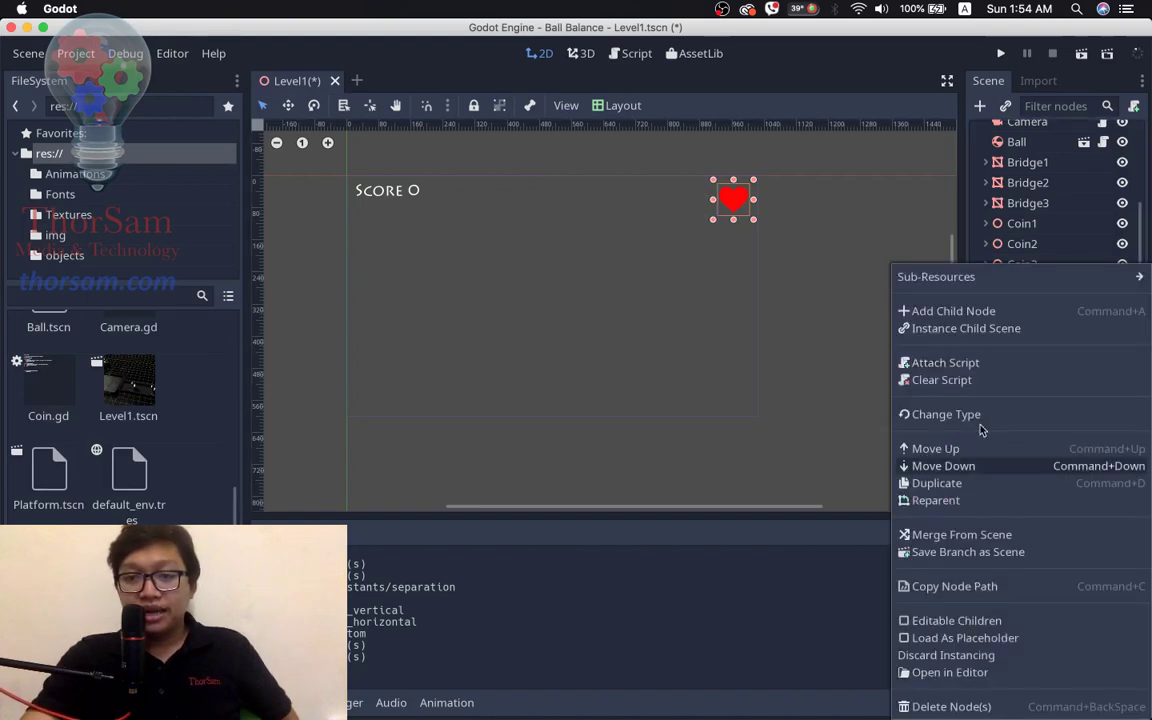
pyautogui.click(955, 706)
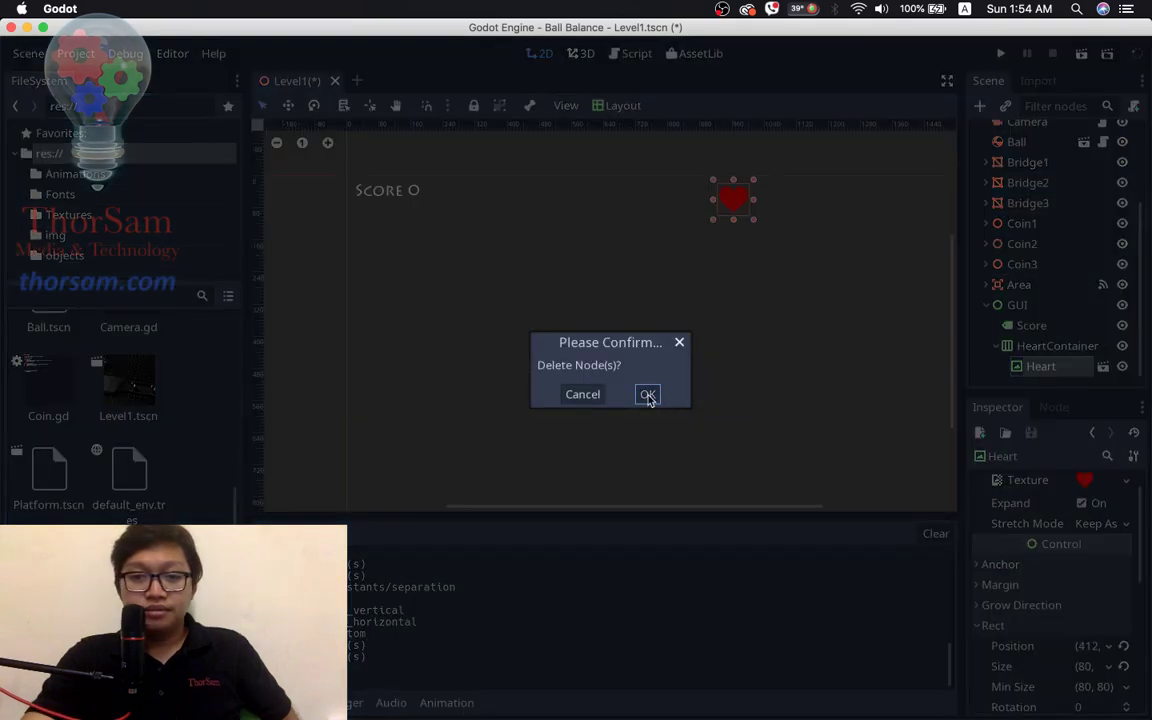
# - Delete the Heart node, then instance Heart.tscn under HeartContainer and undo it
pyautogui.click(648, 394)
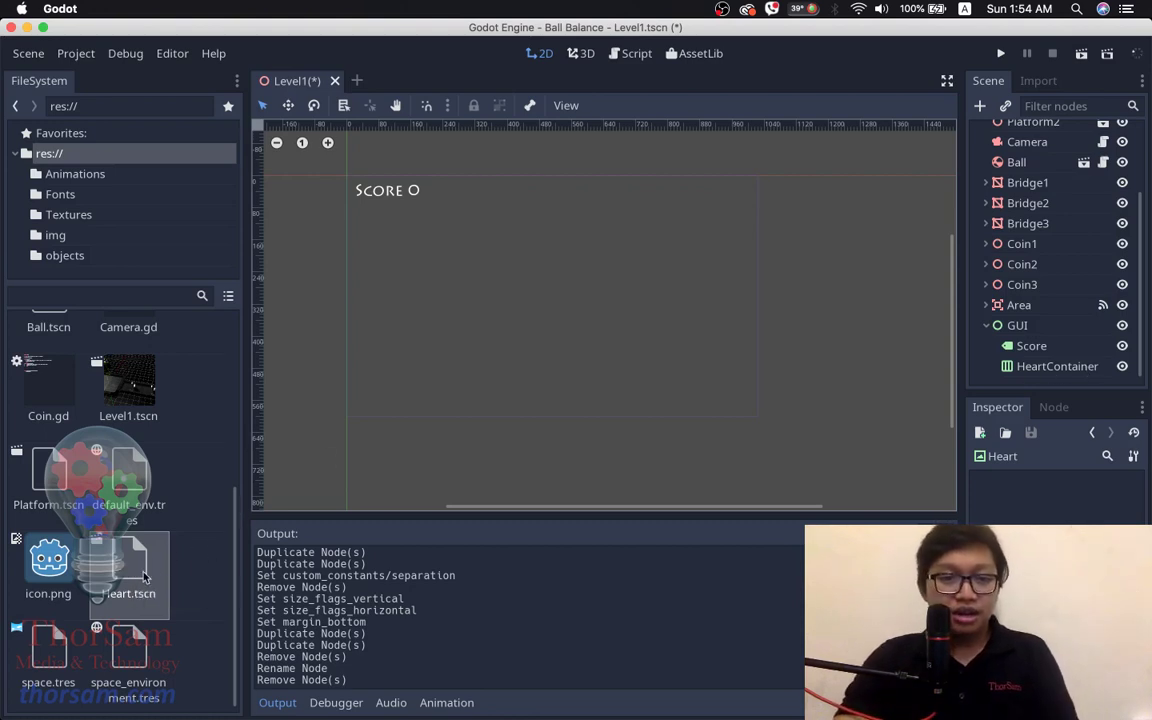
pyautogui.moveTo(148, 558); pyautogui.dragTo(980, 383)
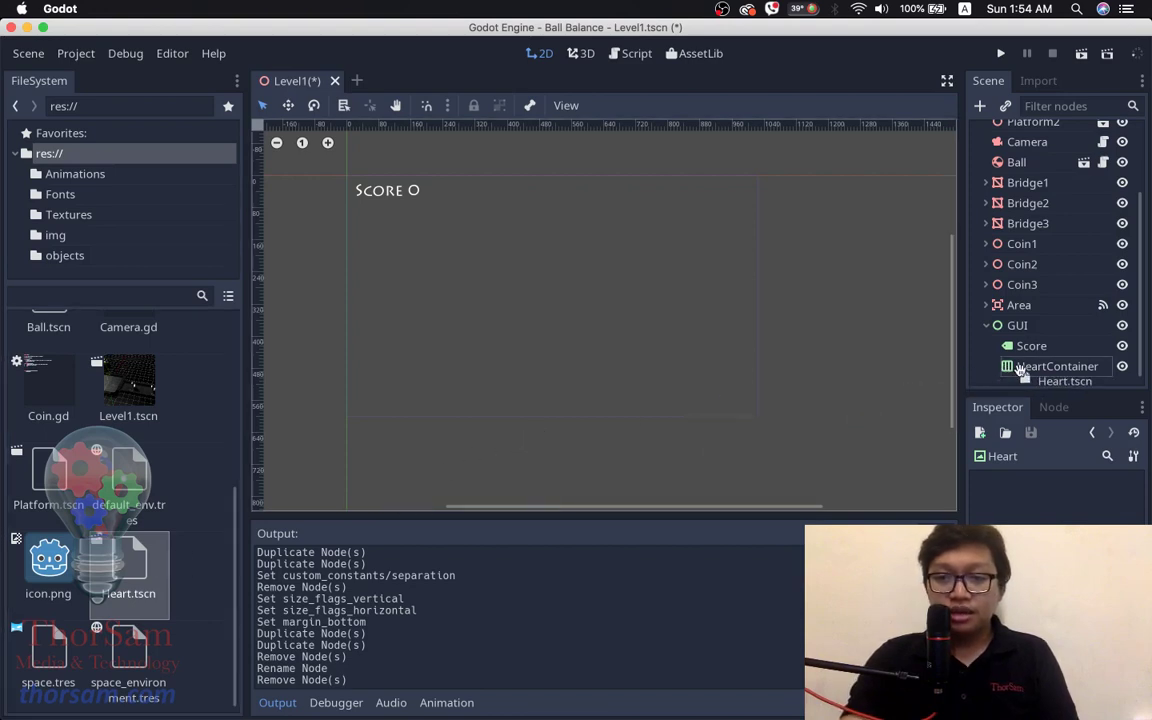
pyautogui.moveTo(980, 383); pyautogui.dragTo(1022, 368)
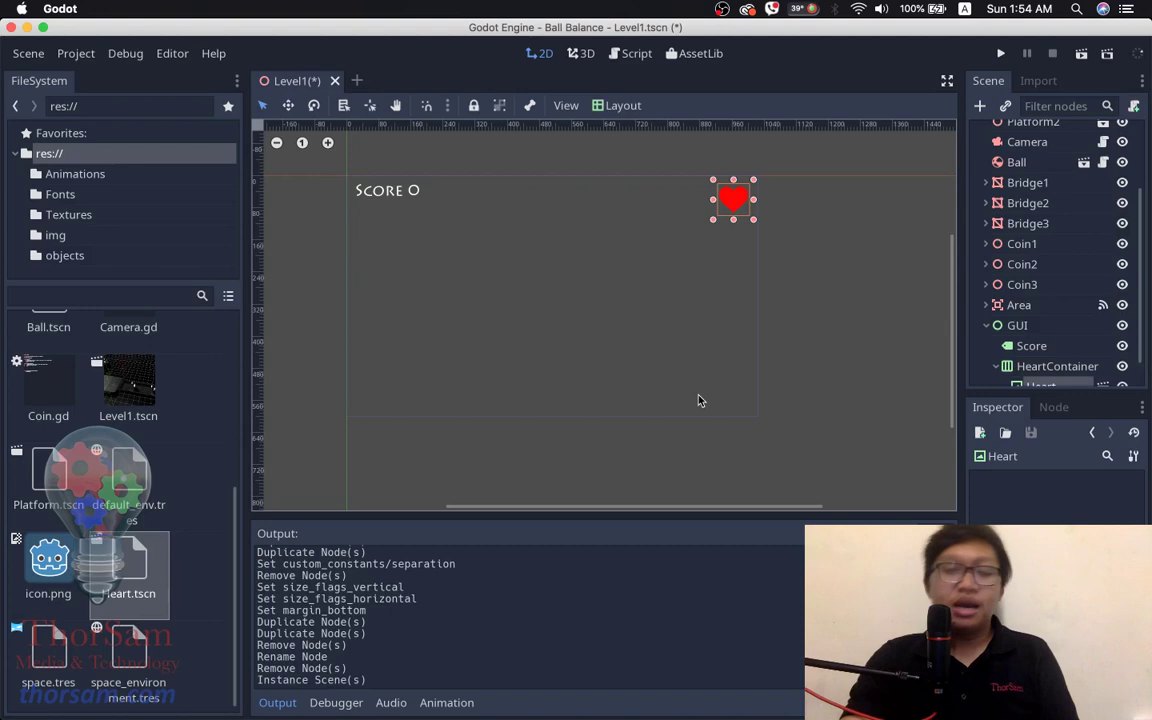
pyautogui.hotkey('ctrl', 'z')
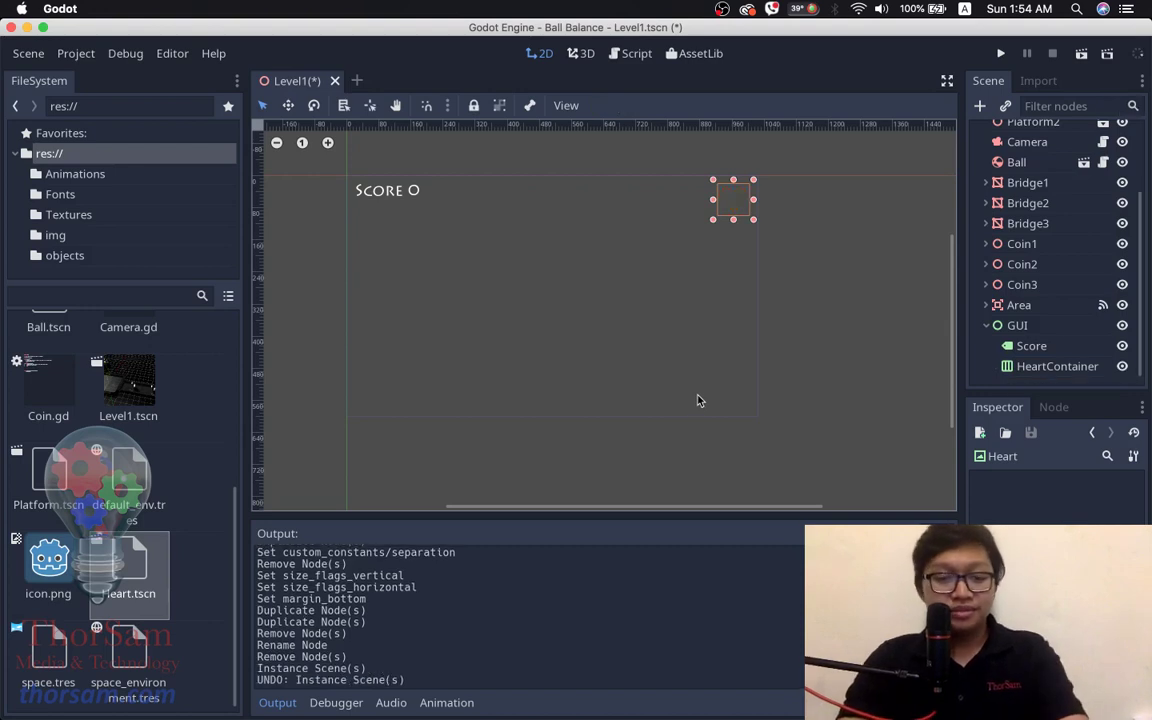
# - Collapse the GUI node and open Ball.gd in the Script editor
pyautogui.click(1037, 370)
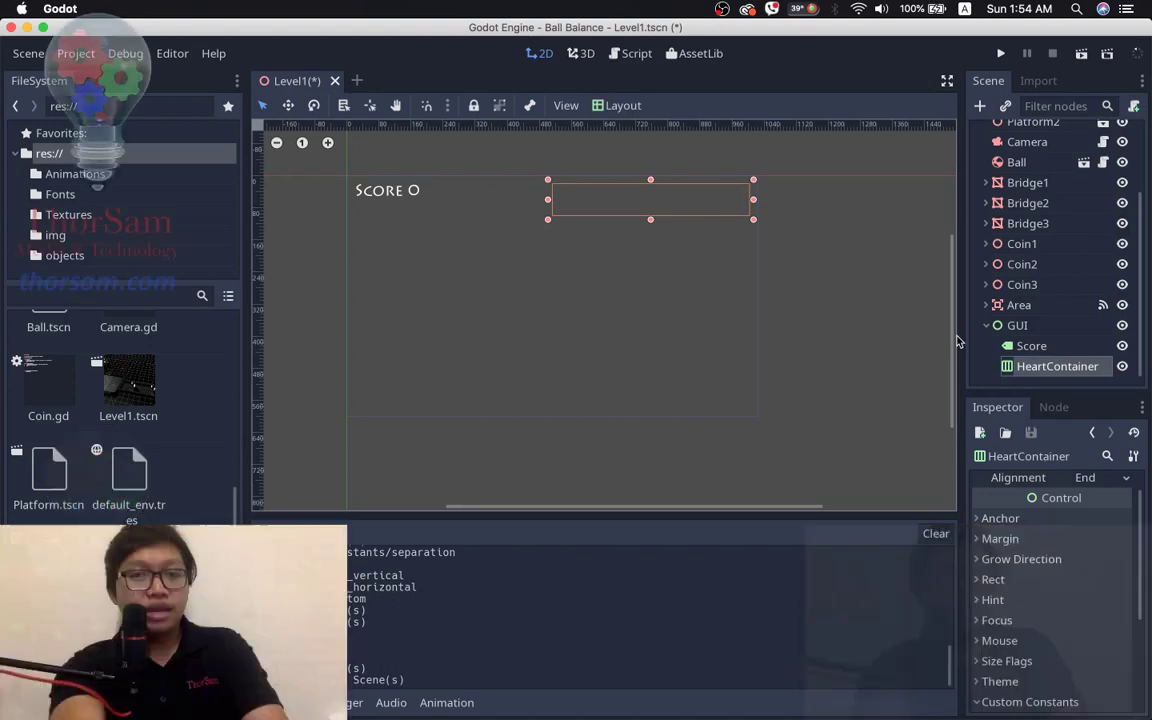
pyautogui.moveTo(905, 700)
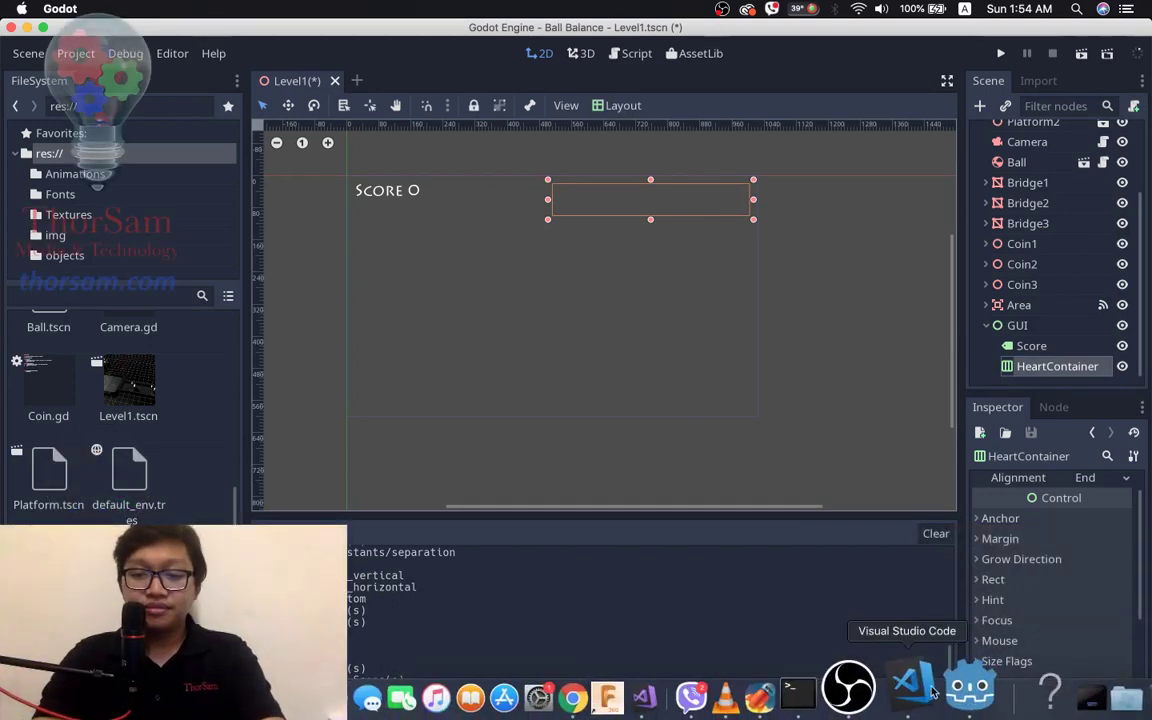
pyautogui.click(868, 686)
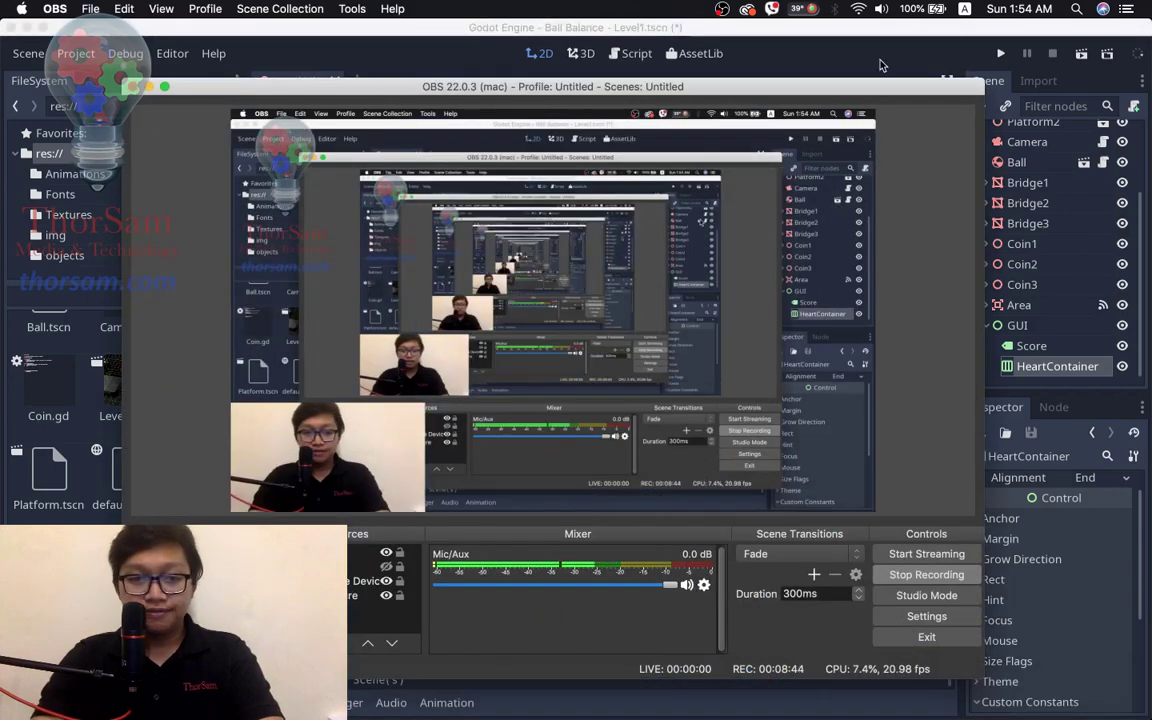
pyautogui.click(880, 28)
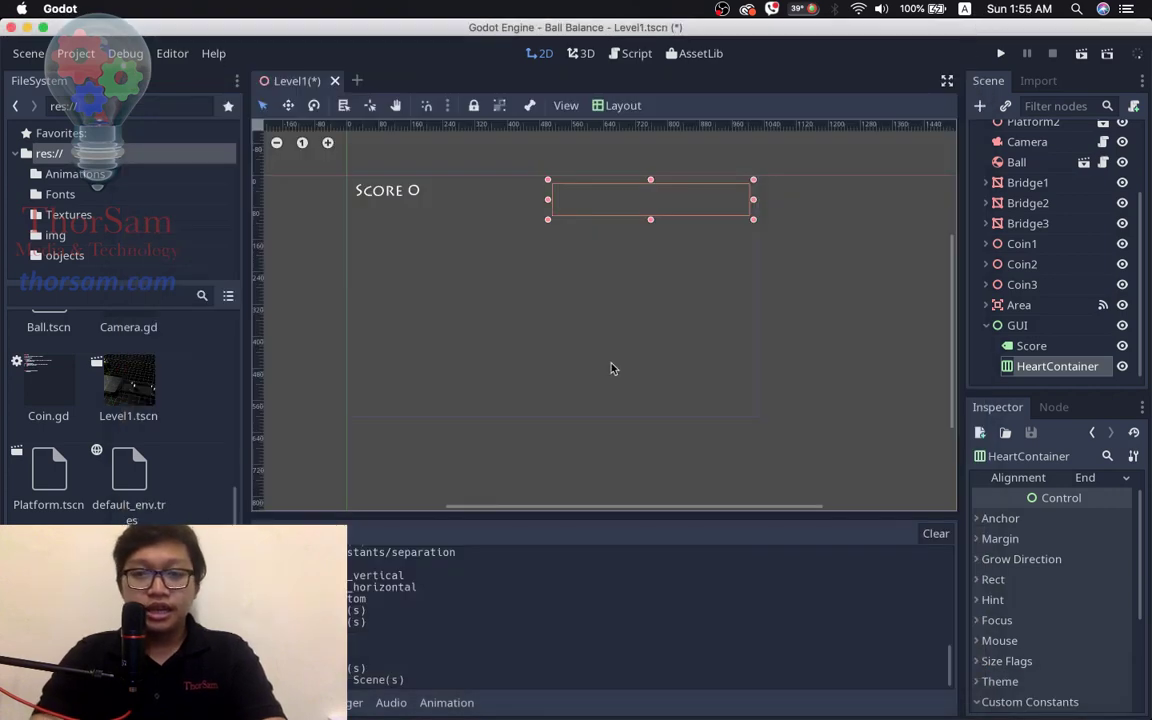
pyautogui.click(1033, 345)
pyautogui.click(1012, 328)
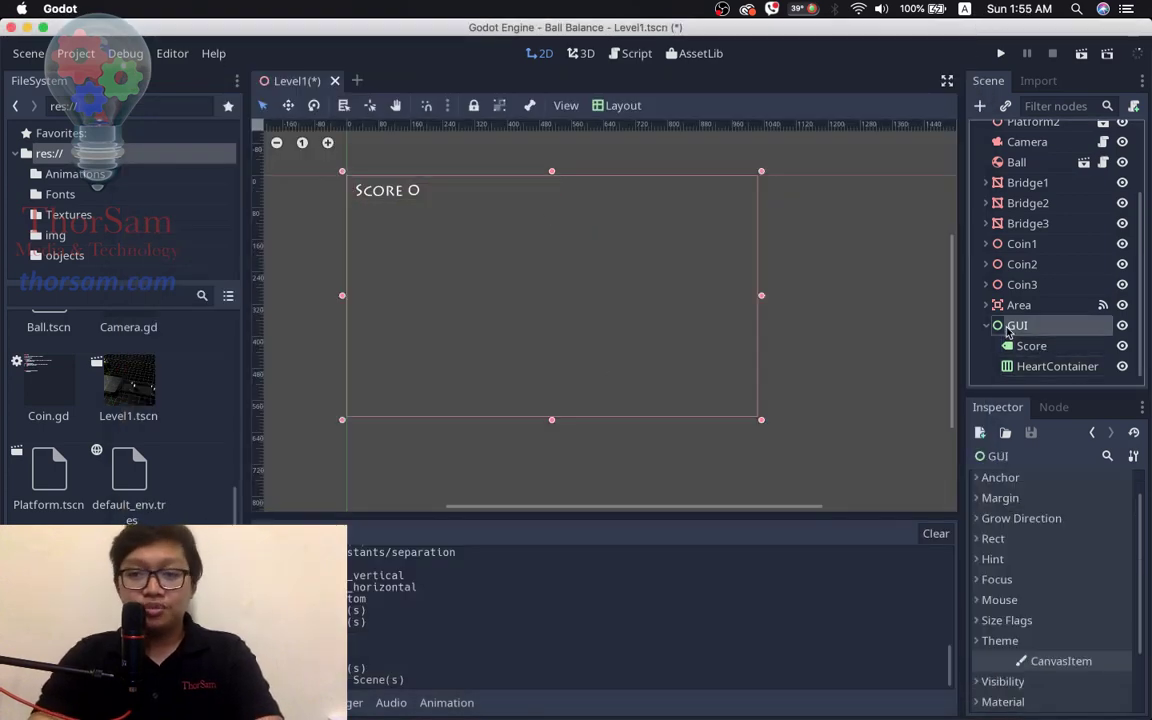
pyautogui.click(989, 326)
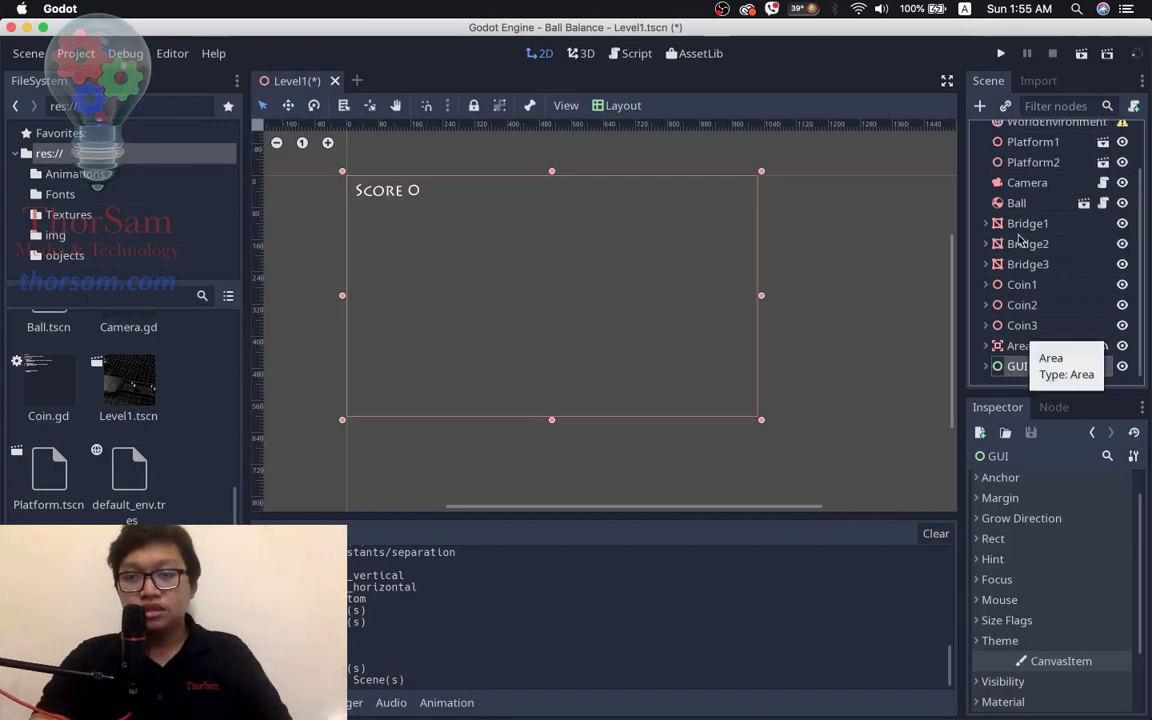
pyautogui.click(1103, 204)
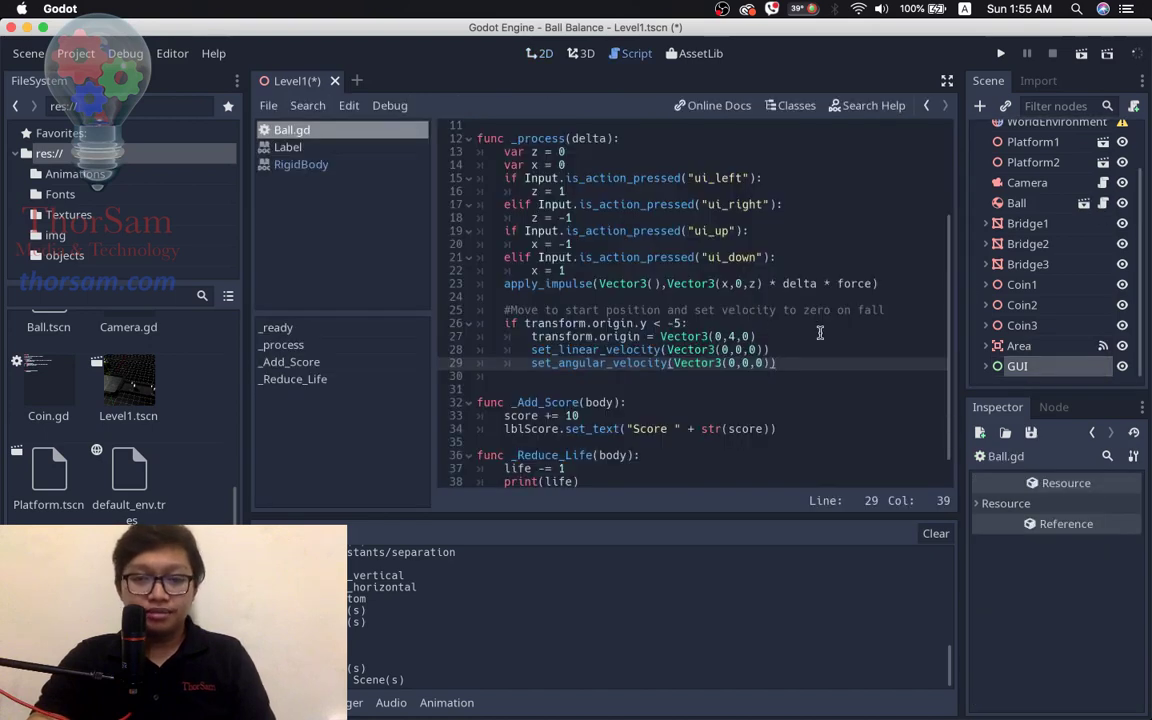
# - Add 'for x in Range(life):' to _ready and open a new line below var lblScore
pyautogui.scroll(-1, 843, 369)
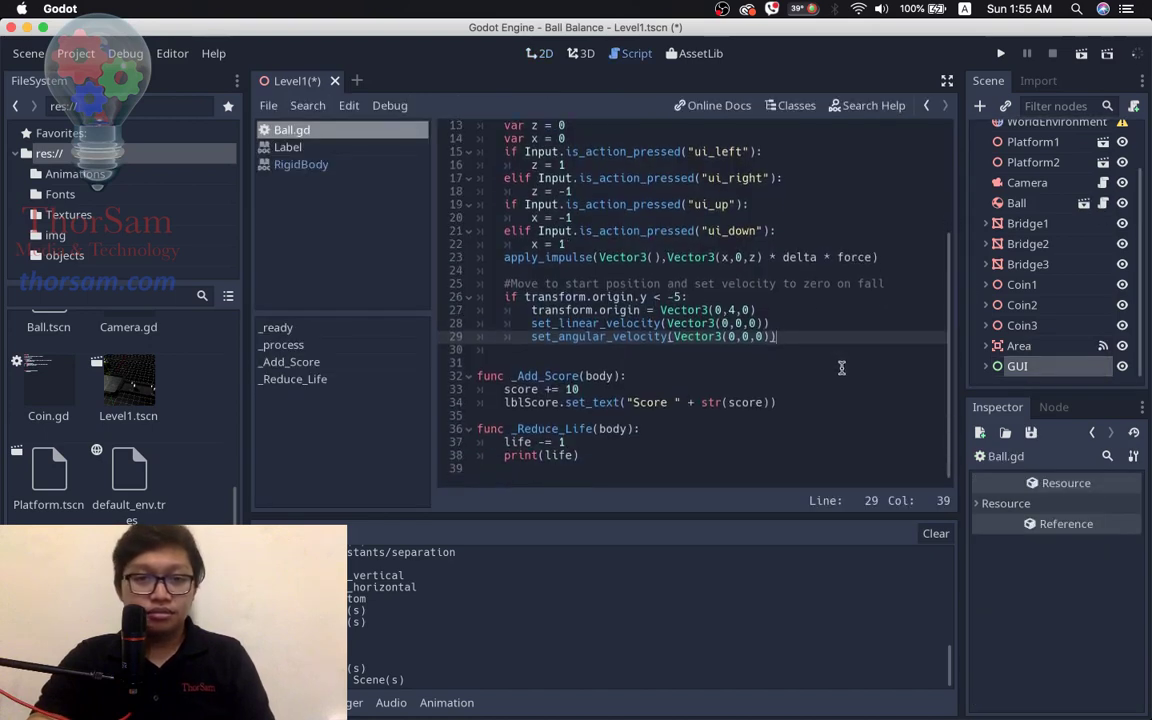
pyautogui.scroll(4, 841, 368)
pyautogui.scroll(-1, 841, 368)
pyautogui.scroll(1, 840, 368)
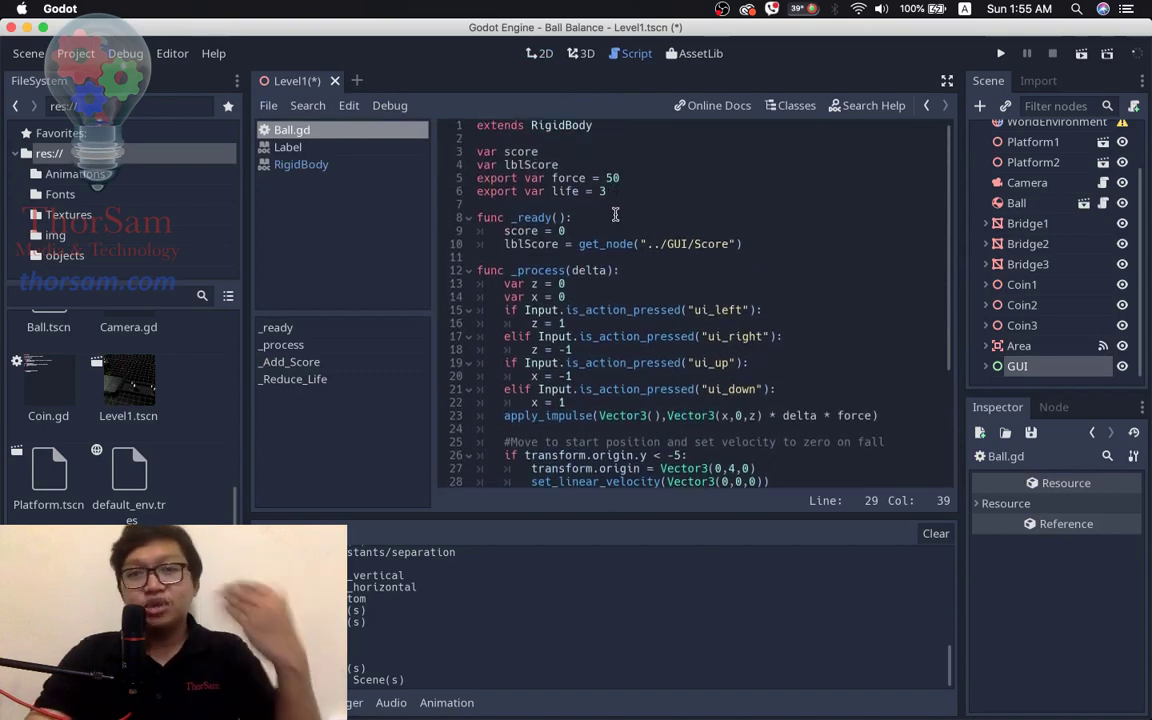
pyautogui.click(770, 247)
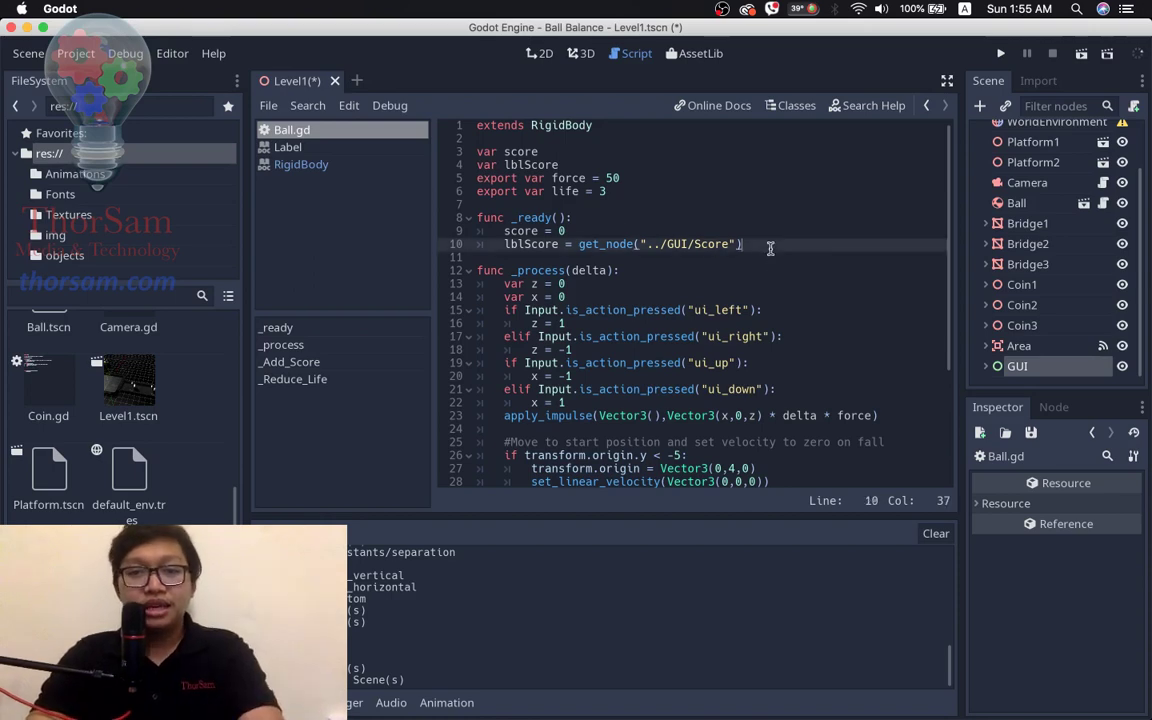
pyautogui.press('Return')
pyautogui.write('for x in')
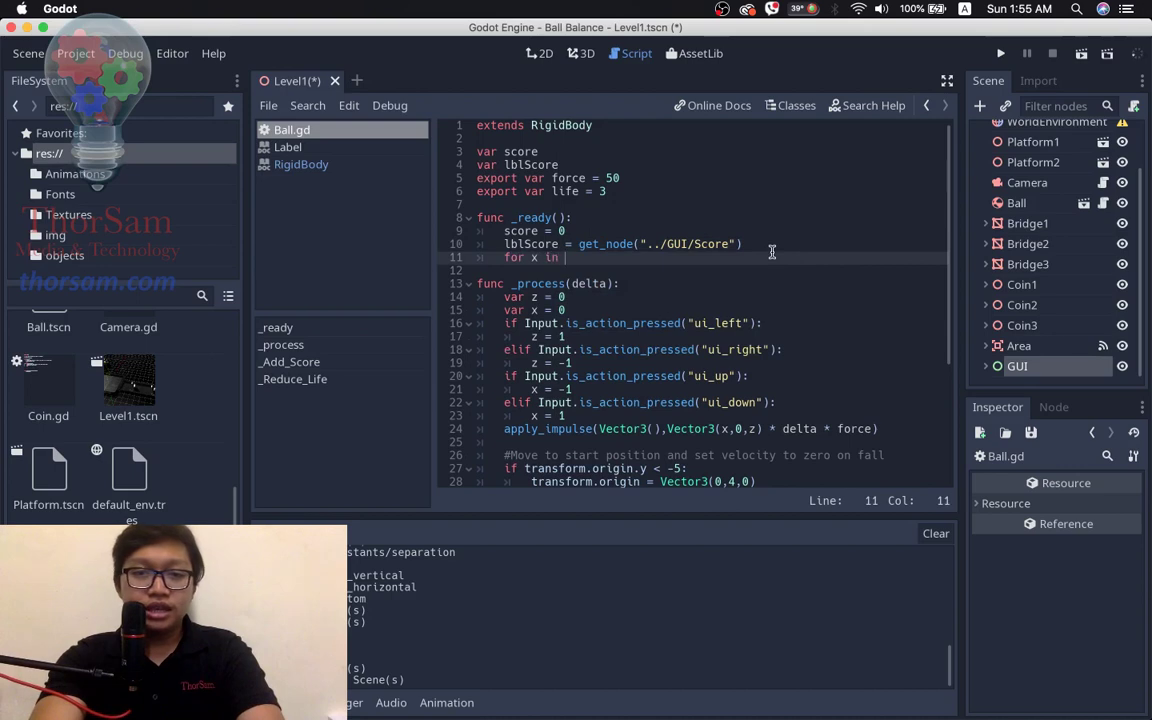
pyautogui.press('BackSpace')
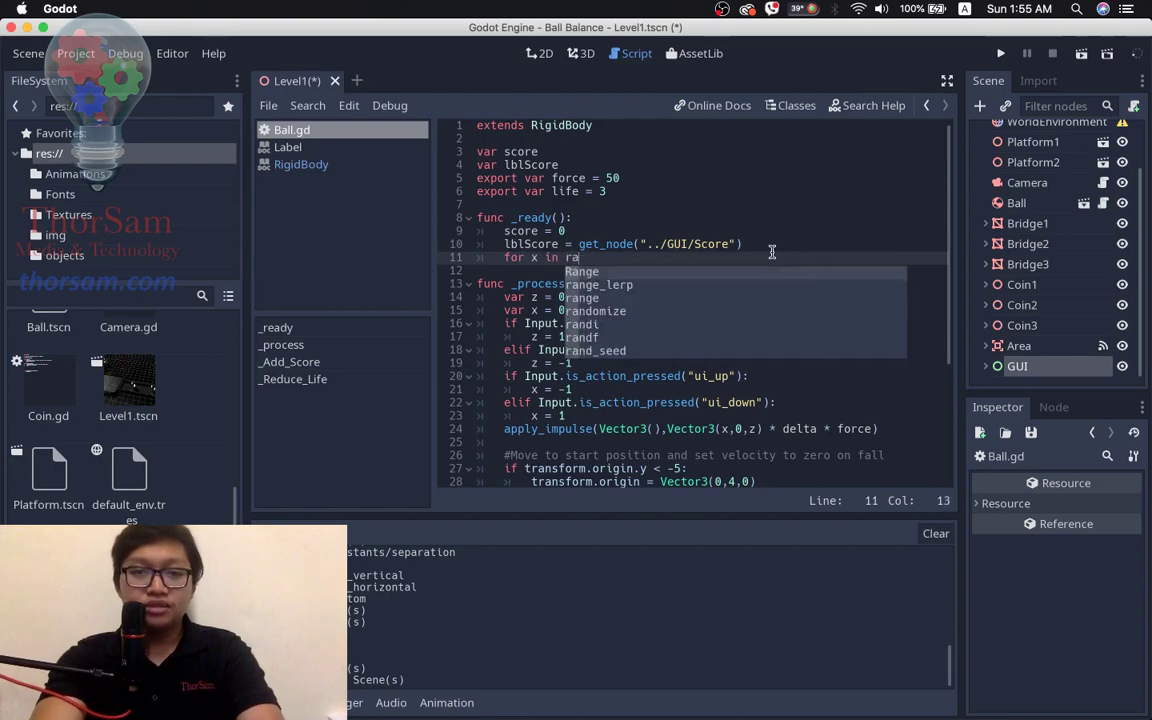
pyautogui.press('BackSpace')
pyautogui.write('an')
pyautogui.press('Return')
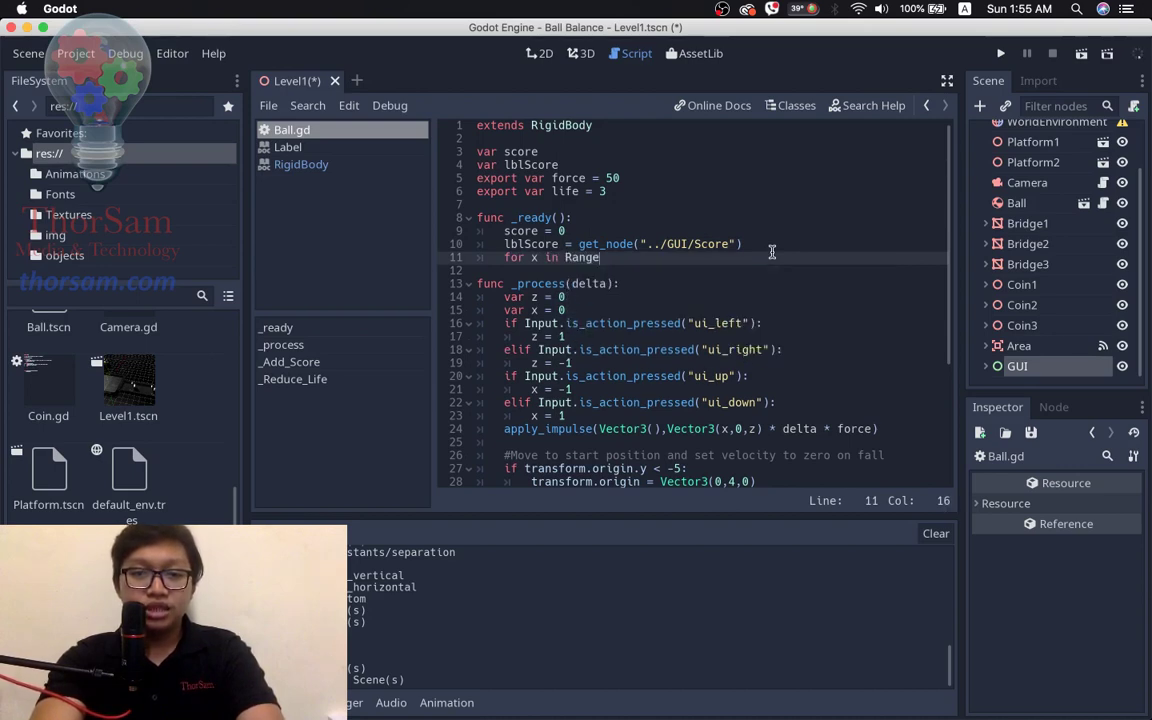
pyautogui.write('(life')
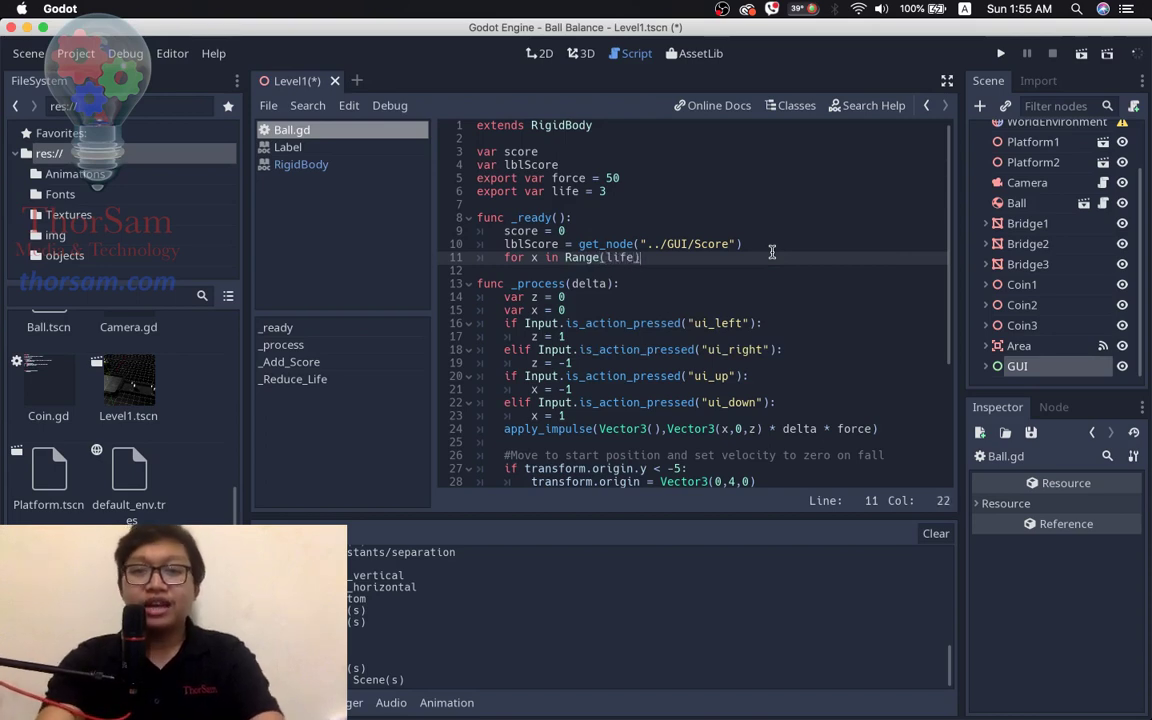
pyautogui.write(':')
pyautogui.press('Return')
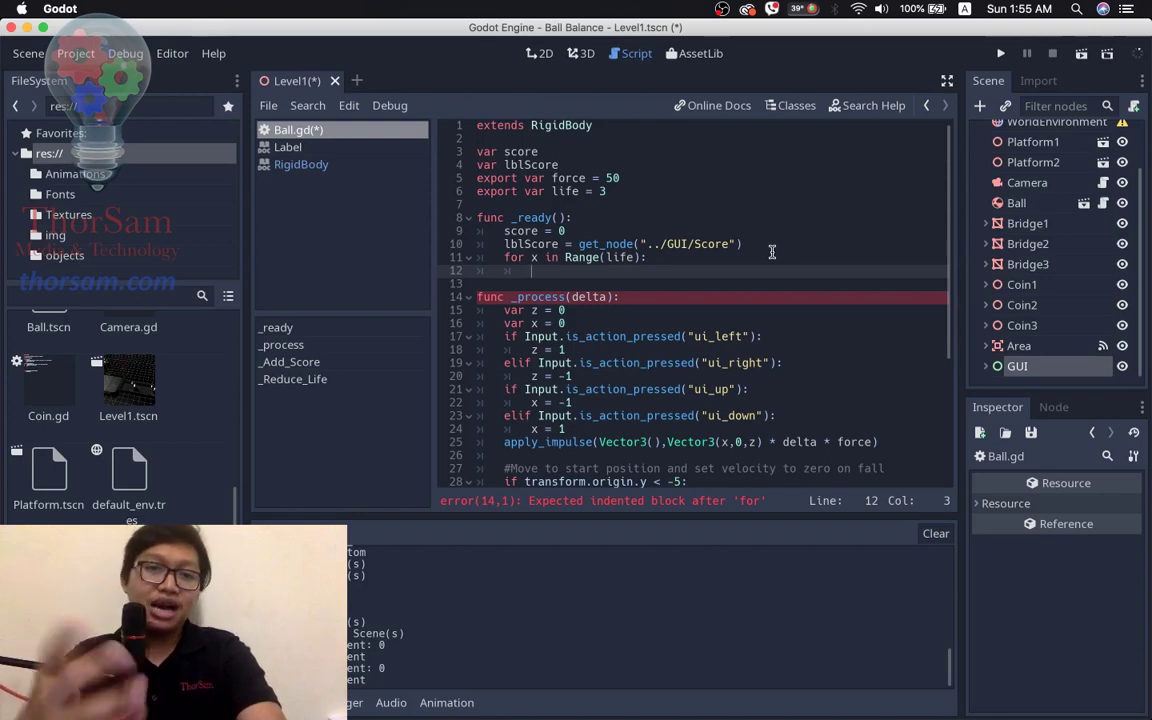
pyautogui.click(569, 164)
pyautogui.press('Return')
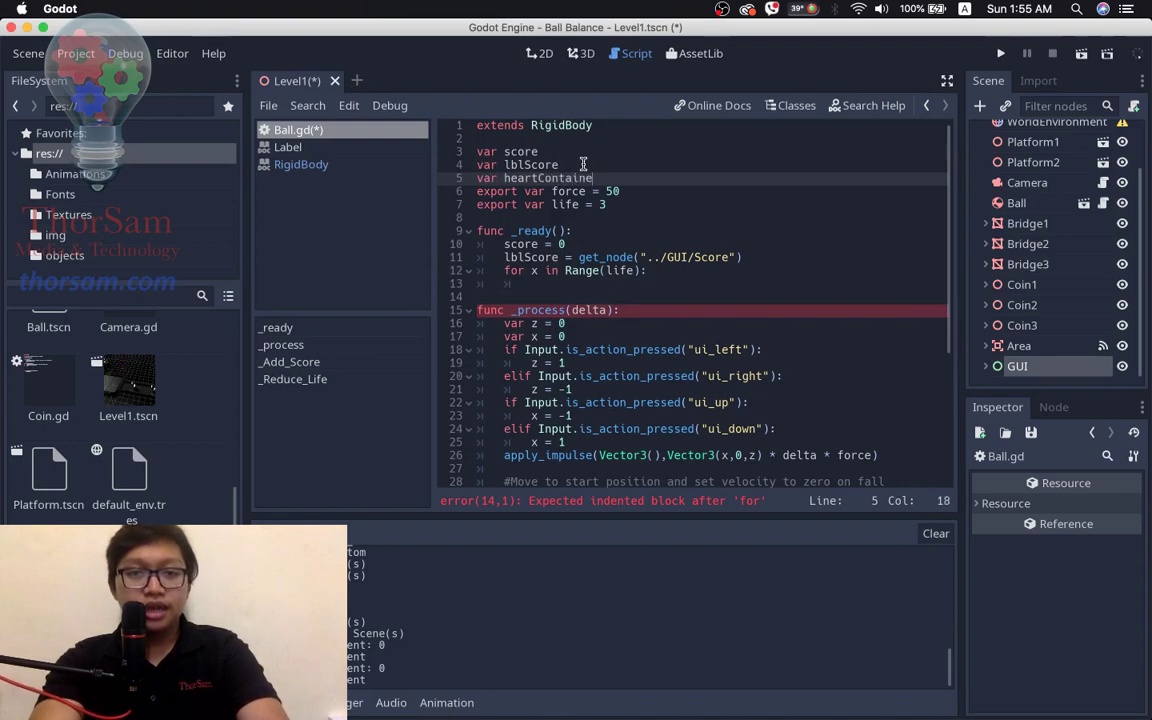
# - Finish declaring var heartContainer and start 'heartContainer = get_node("../GUI")' after the lblScore line
pyautogui.write('r')
pyautogui.press('Down')
pyautogui.press('Down')
pyautogui.press('Down')
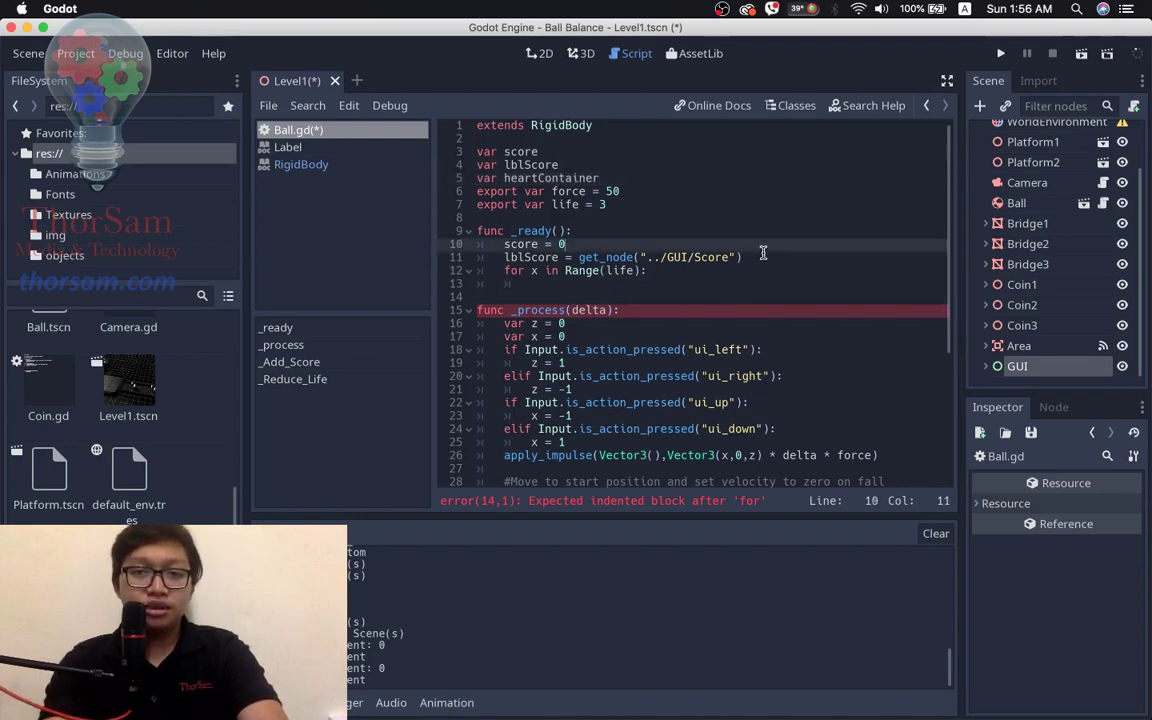
pyautogui.press('Down')
pyautogui.click(763, 255)
pyautogui.press('Return')
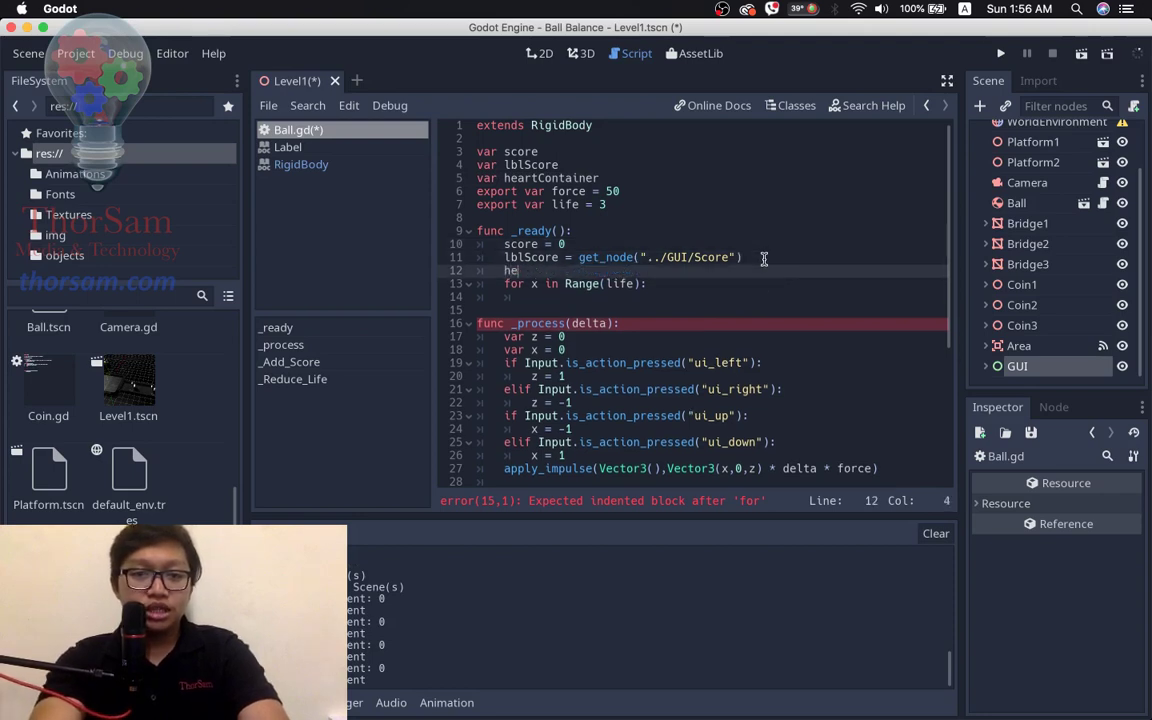
pyautogui.press('Return')
pyautogui.write('get_n')
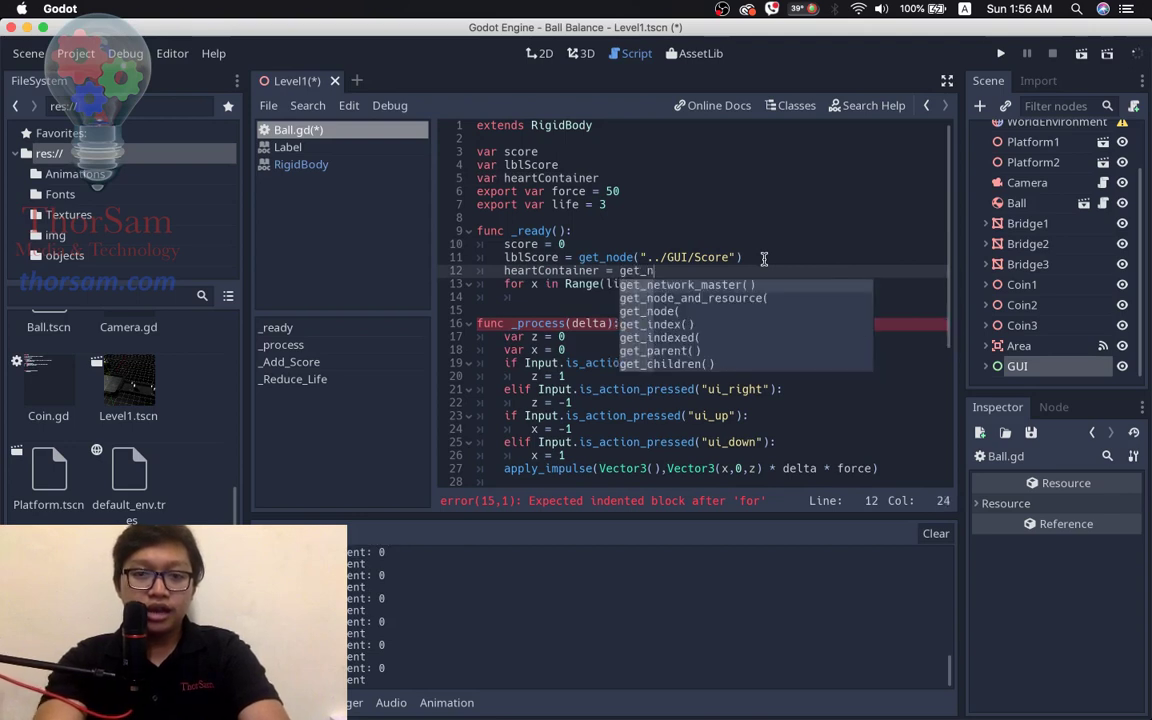
pyautogui.write('o')
pyautogui.press('Return')
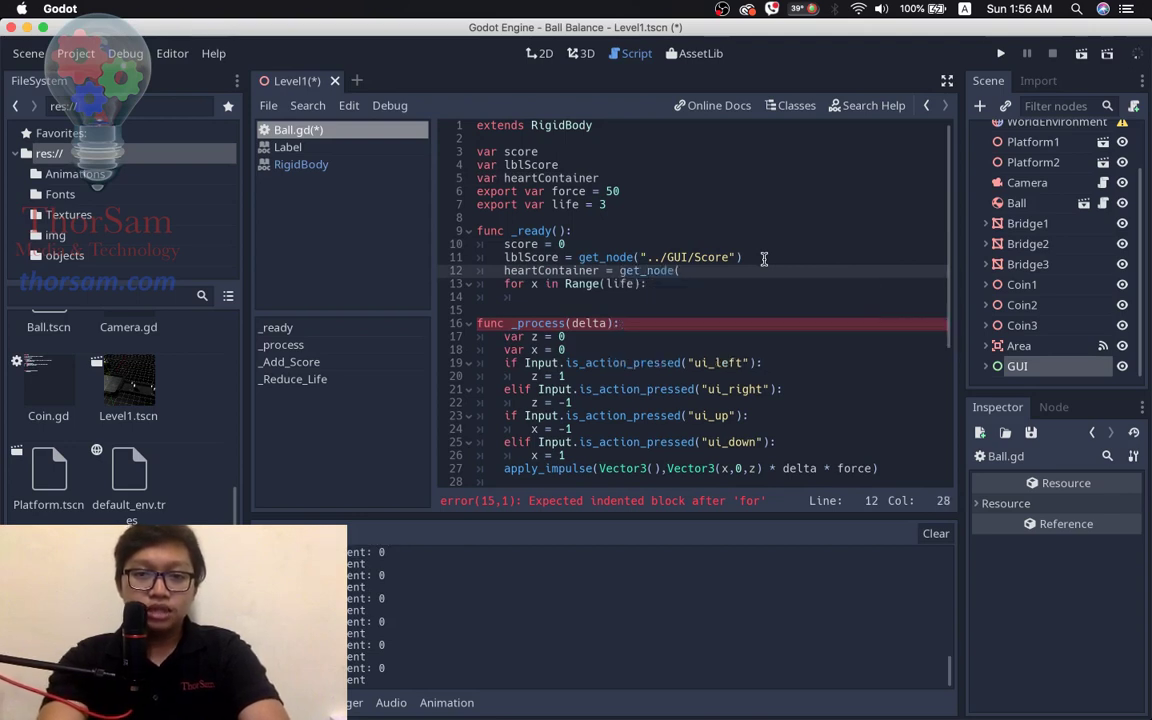
pyautogui.write('"")')
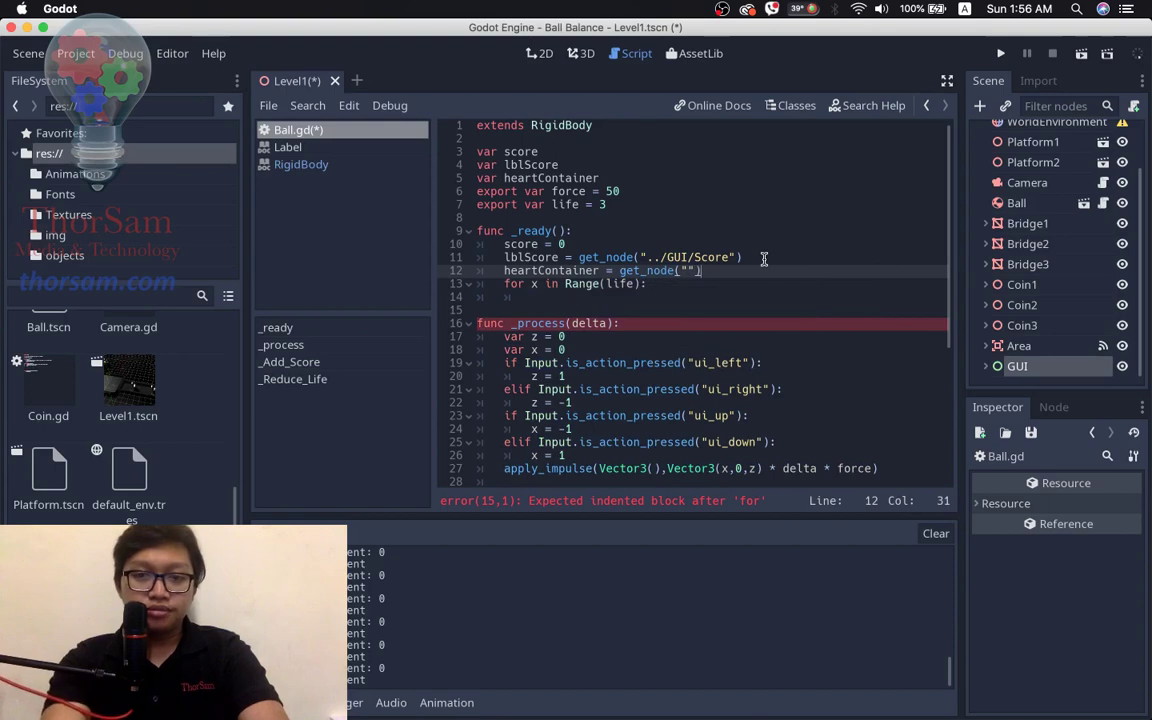
pyautogui.write('../GUI/')
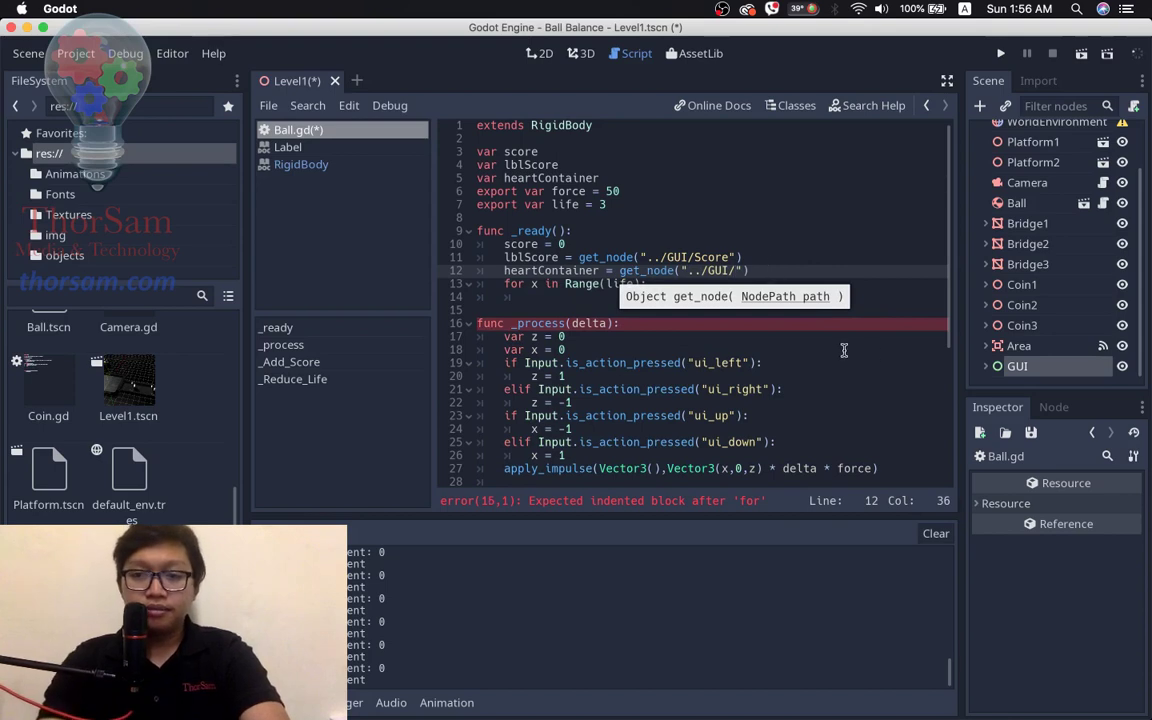
# - Expand GUI to confirm its children, complete the path to ../GUI/HeartContainer, and delete a stray h
pyautogui.click(985, 366)
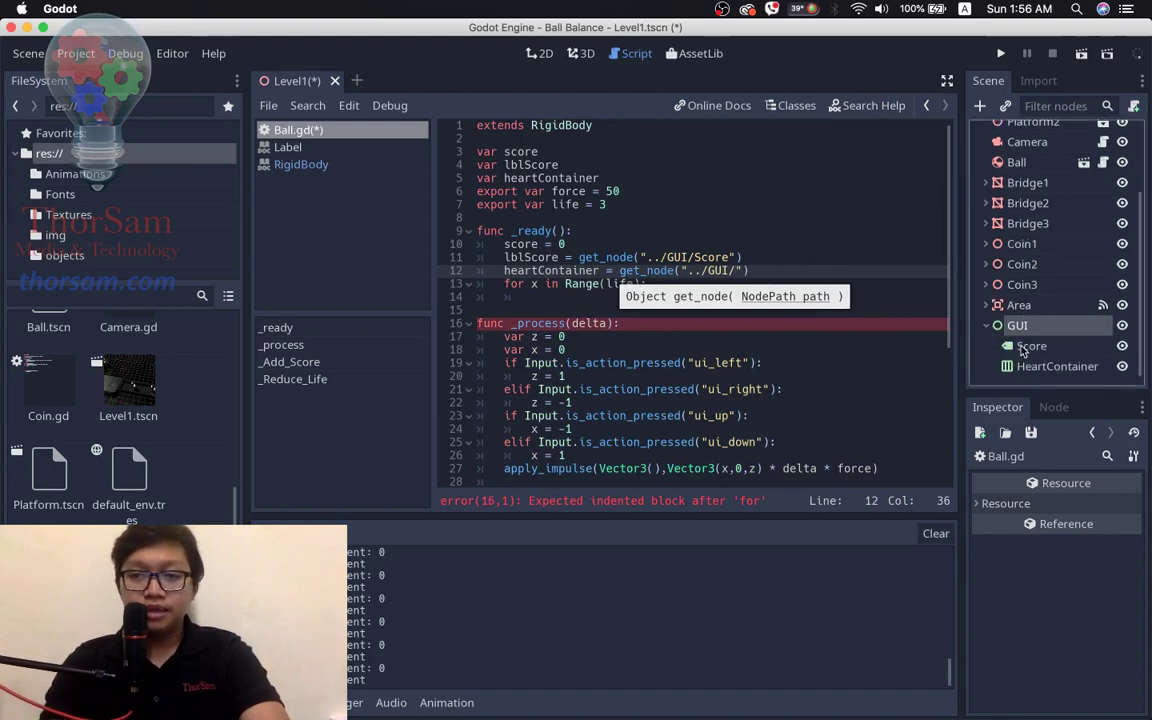
pyautogui.click(739, 272)
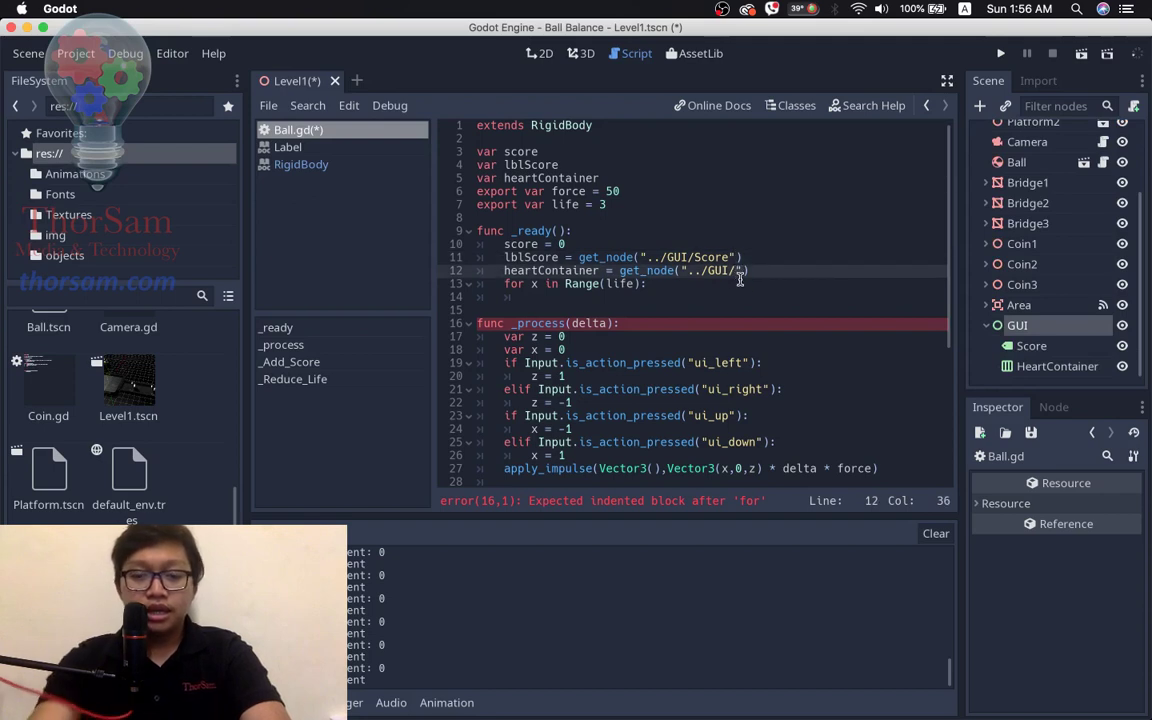
pyautogui.write('HeartCo')
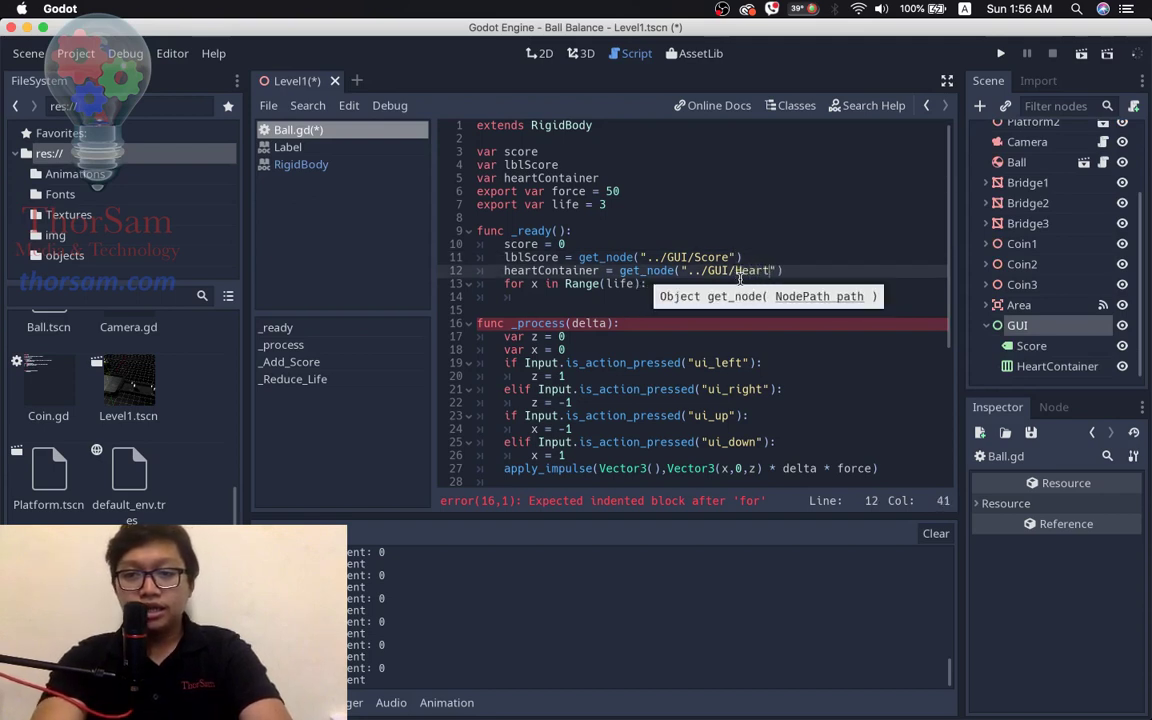
pyautogui.write('ntainer')
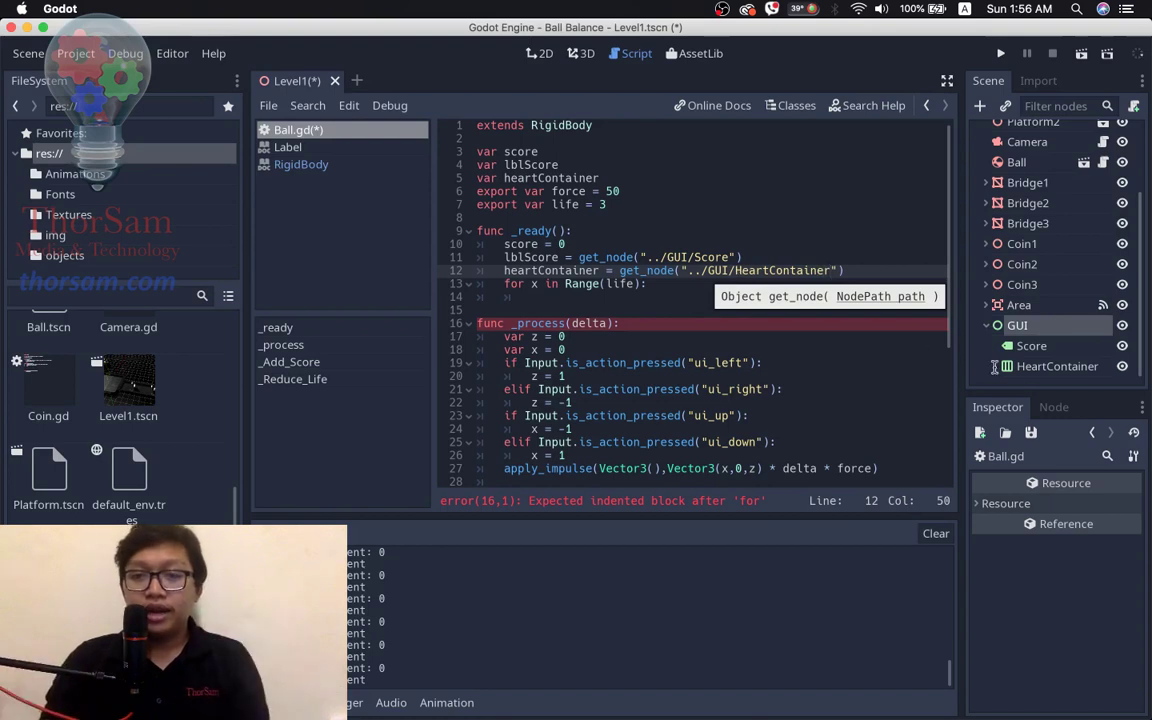
pyautogui.click(641, 300)
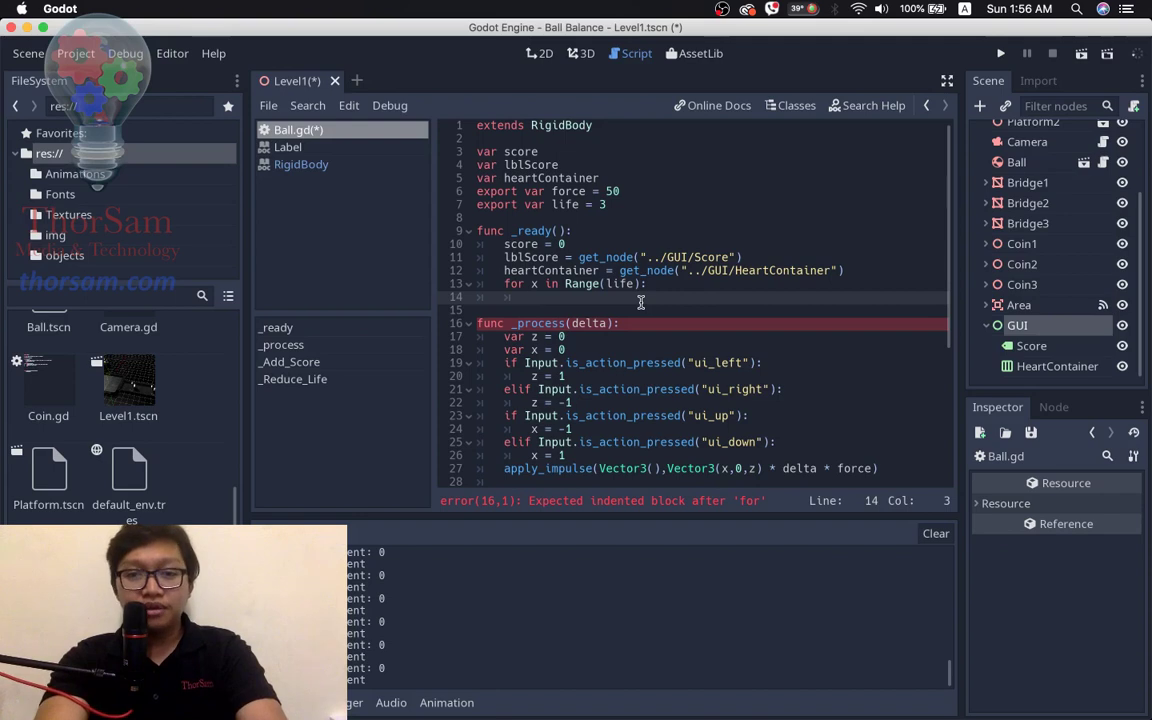
pyautogui.write('h')
pyautogui.press('BackSpace')
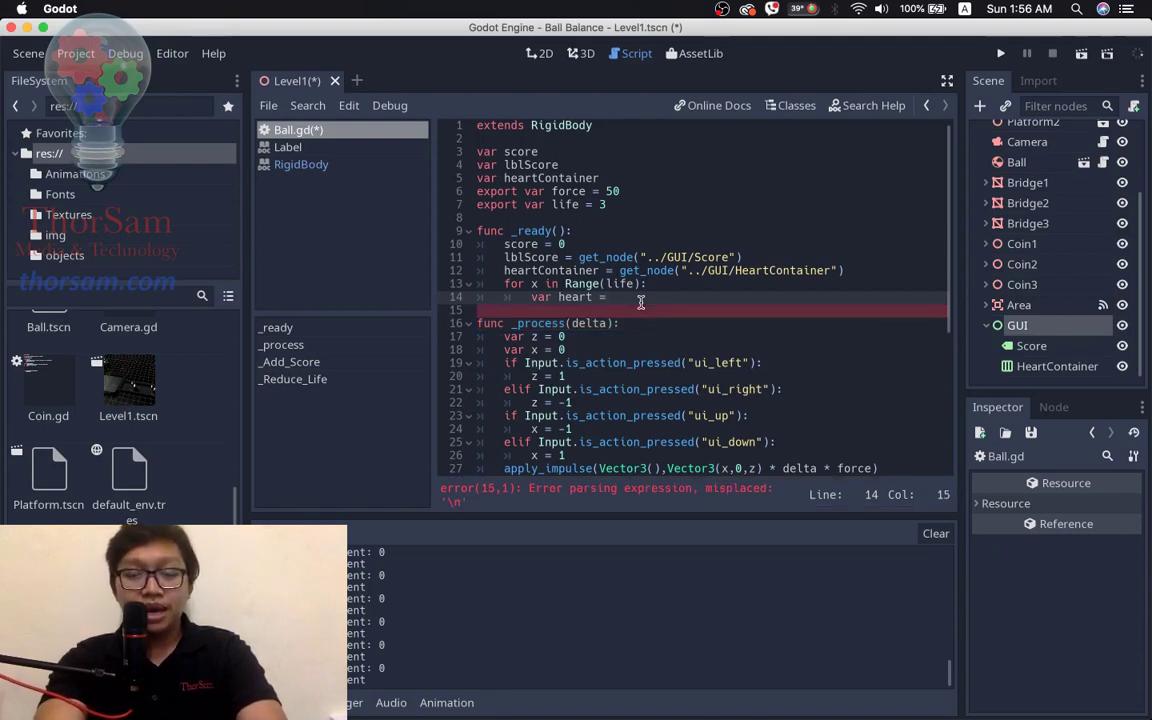
# - Make the loop's heart variable load("res://Heart.tscn"), choosing the file from the path suggestions
pyautogui.write('lead')
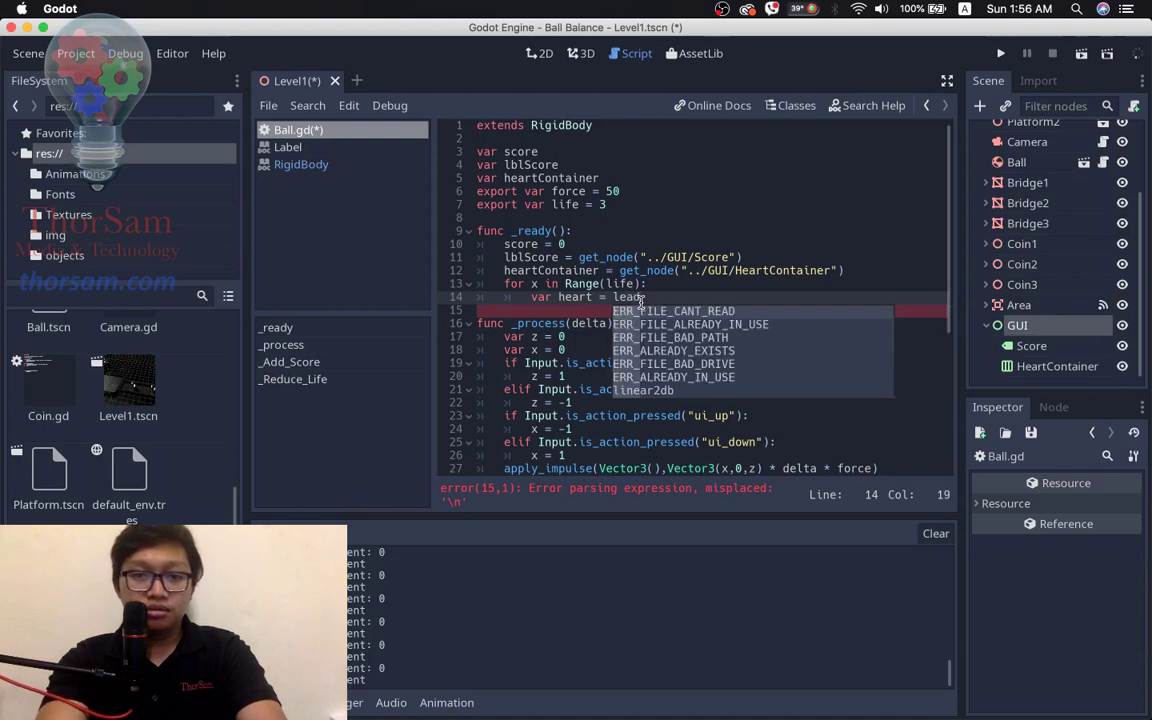
pyautogui.press('BackSpace')
pyautogui.press('BackSpace')
pyautogui.press('BackSpace')
pyautogui.write('o')
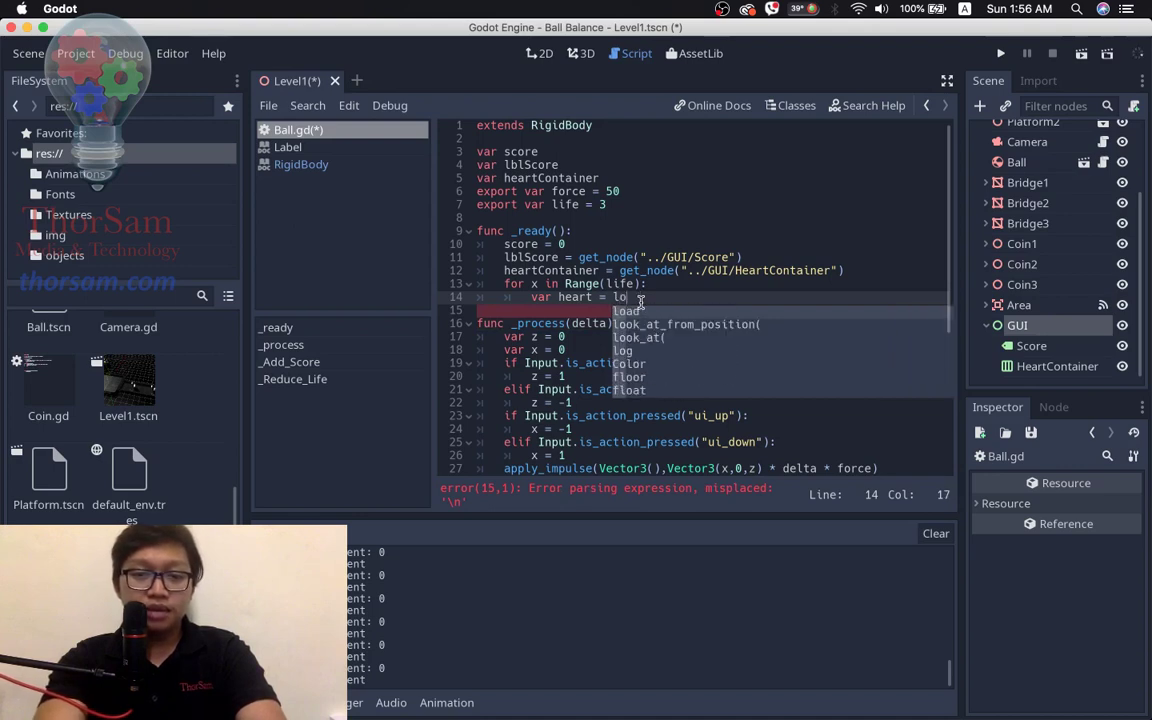
pyautogui.write('ad(')
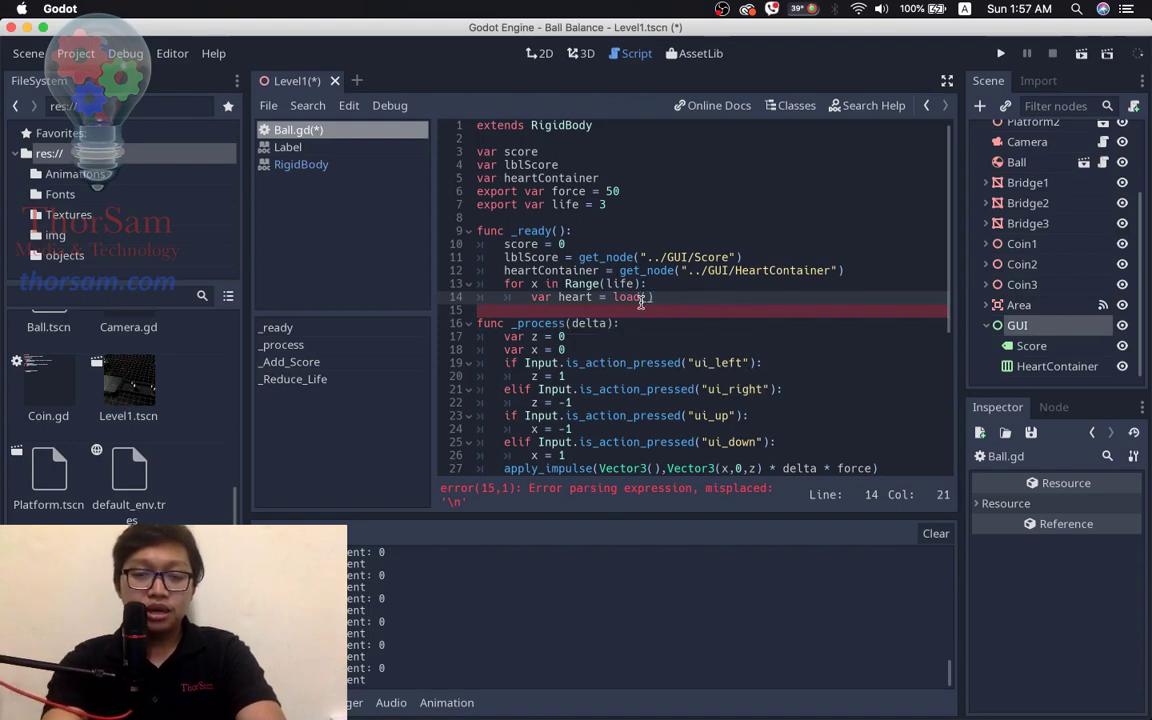
pyautogui.write('""')
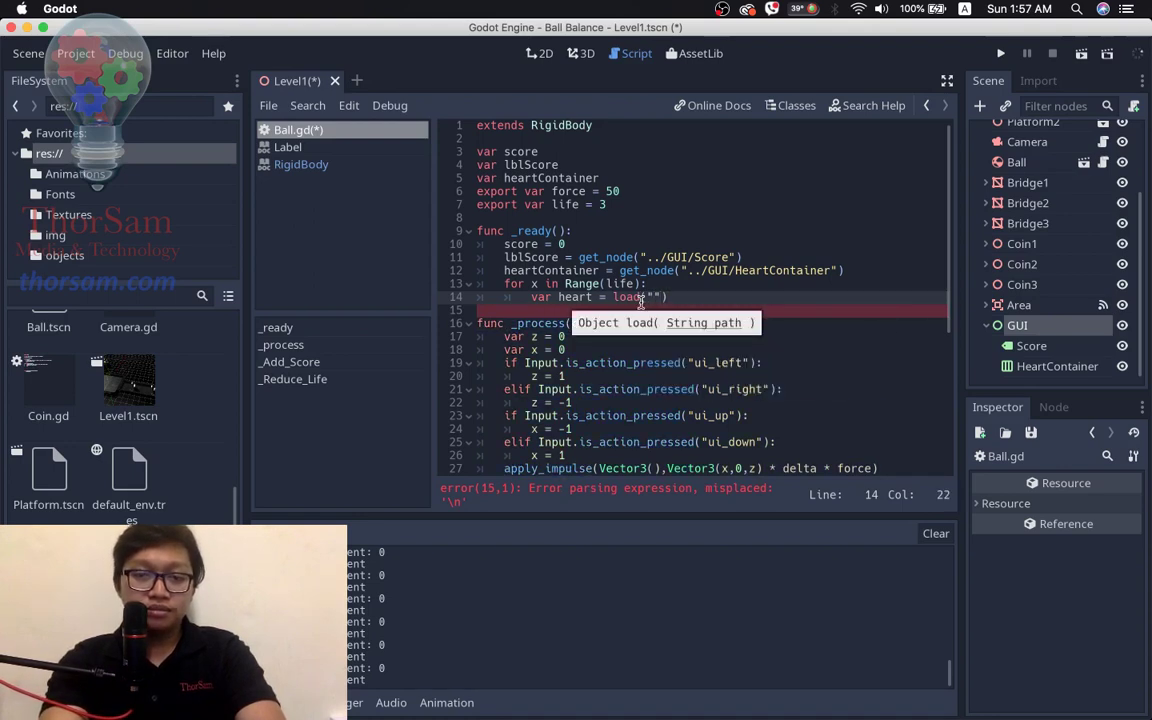
pyautogui.press('BackSpace')
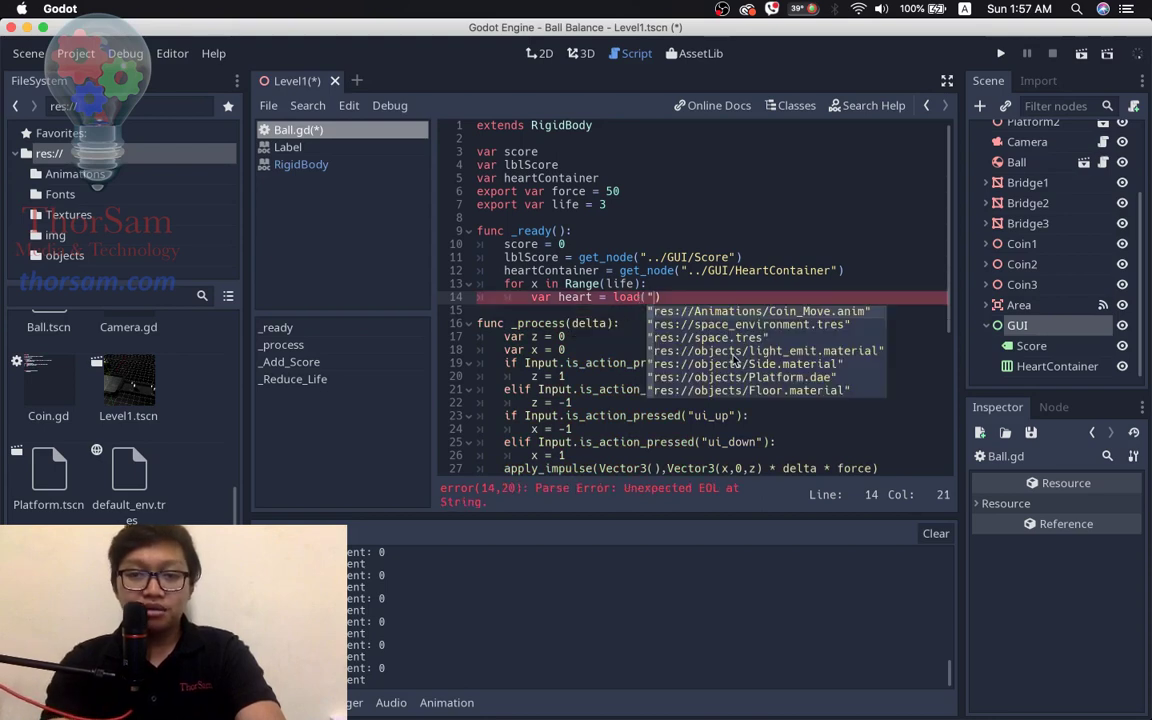
pyautogui.scroll(-1, 735, 360)
pyautogui.scroll(-1, 735, 360)
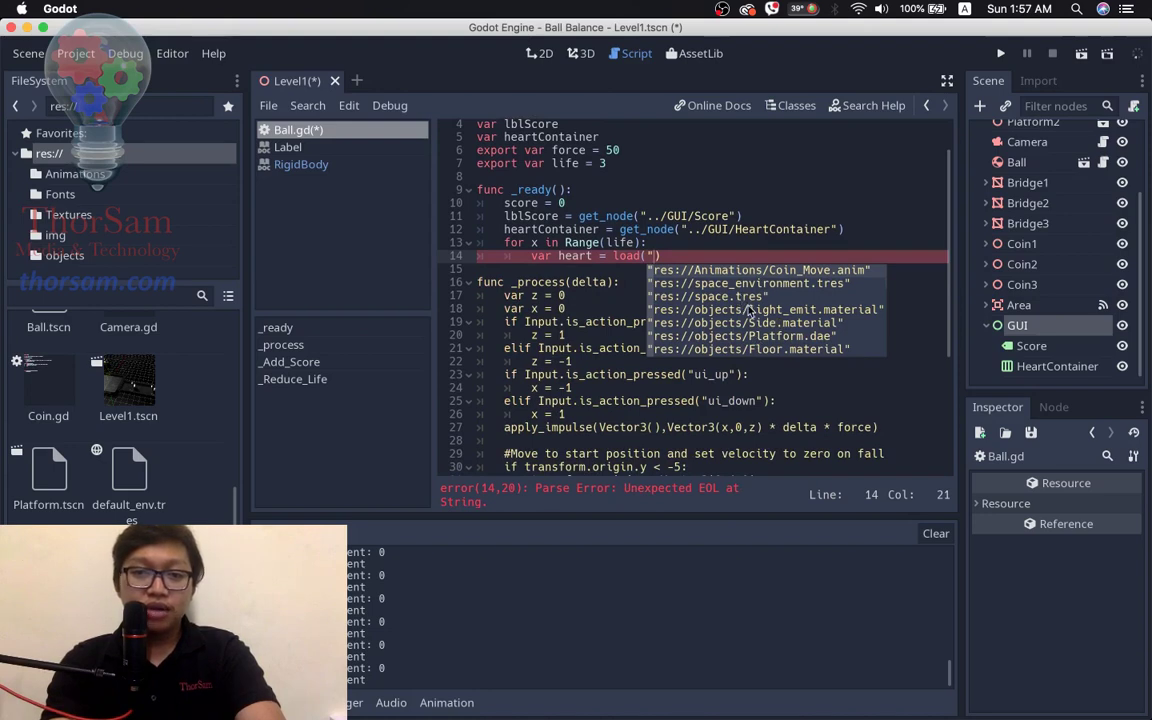
pyautogui.scroll(-3, 748, 311)
pyautogui.scroll(-2, 748, 311)
pyautogui.scroll(-2, 748, 311)
pyautogui.scroll(-1, 748, 311)
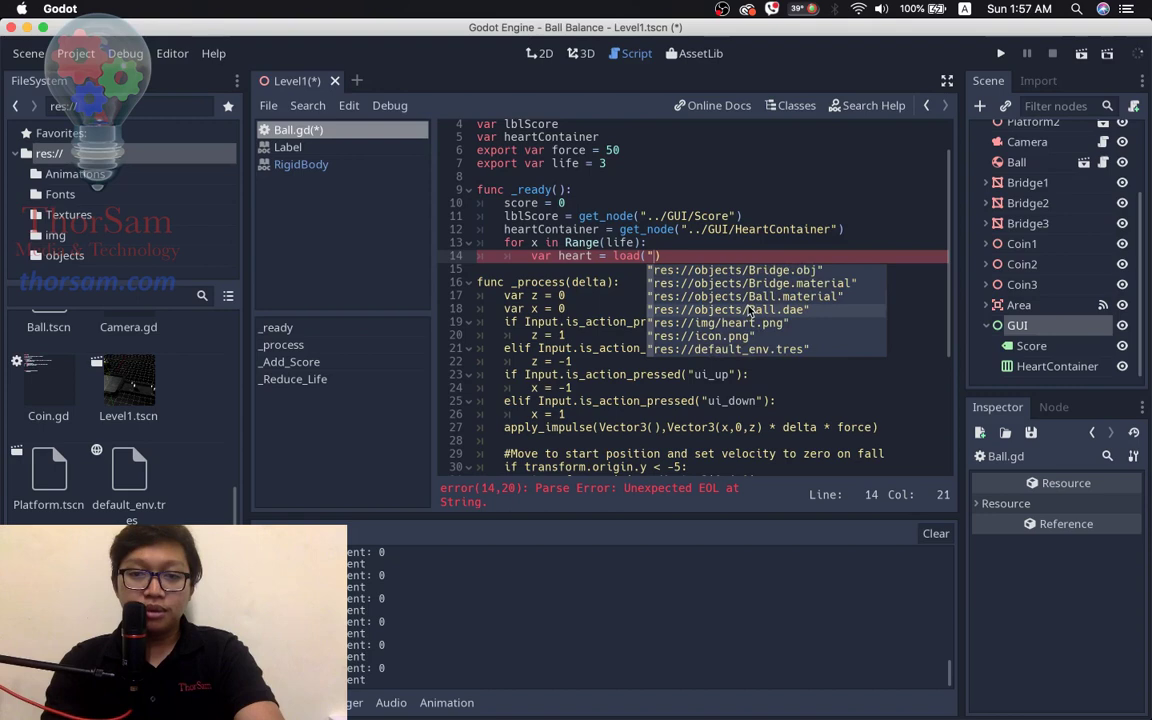
pyautogui.scroll(-2, 748, 311)
pyautogui.scroll(-2, 748, 311)
pyautogui.scroll(-2, 748, 311)
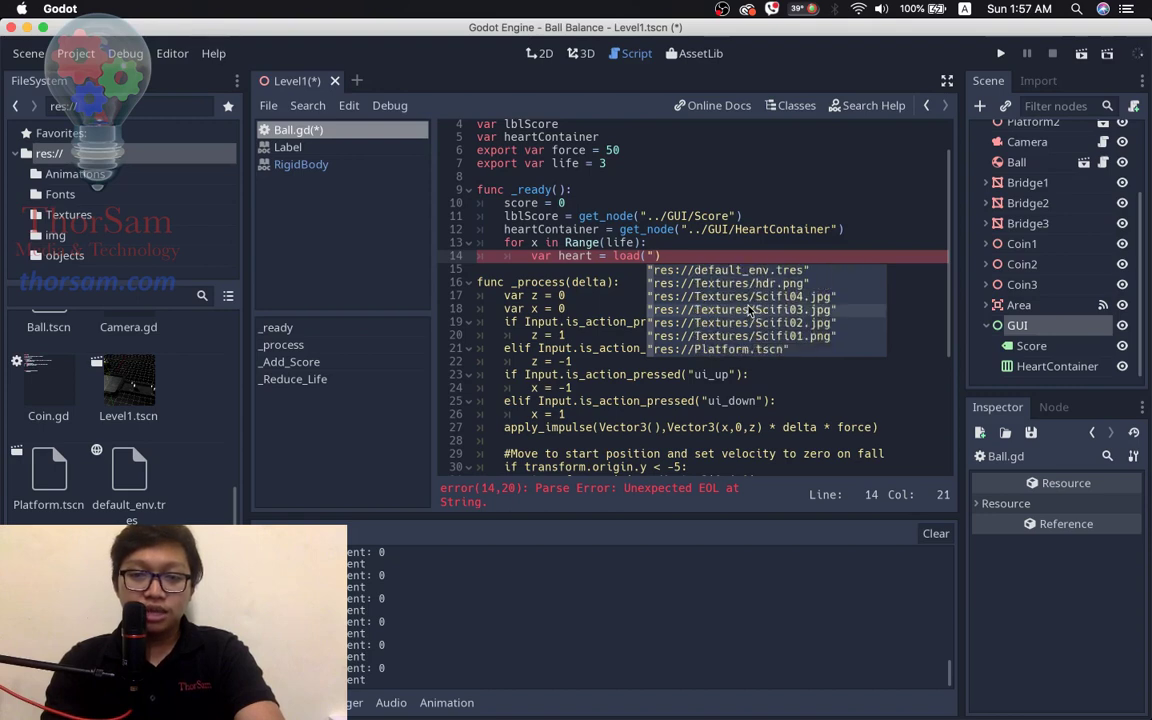
pyautogui.scroll(-3, 748, 311)
pyautogui.scroll(-1, 748, 311)
pyautogui.scroll(-1, 748, 311)
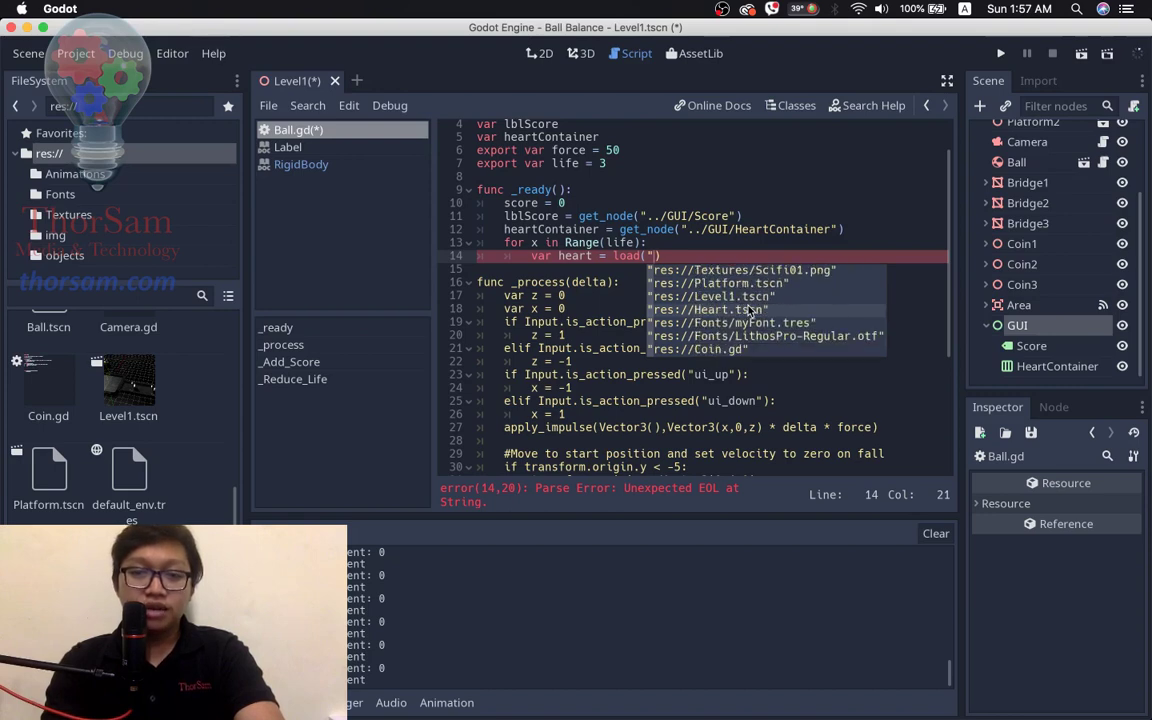
pyautogui.click(748, 311)
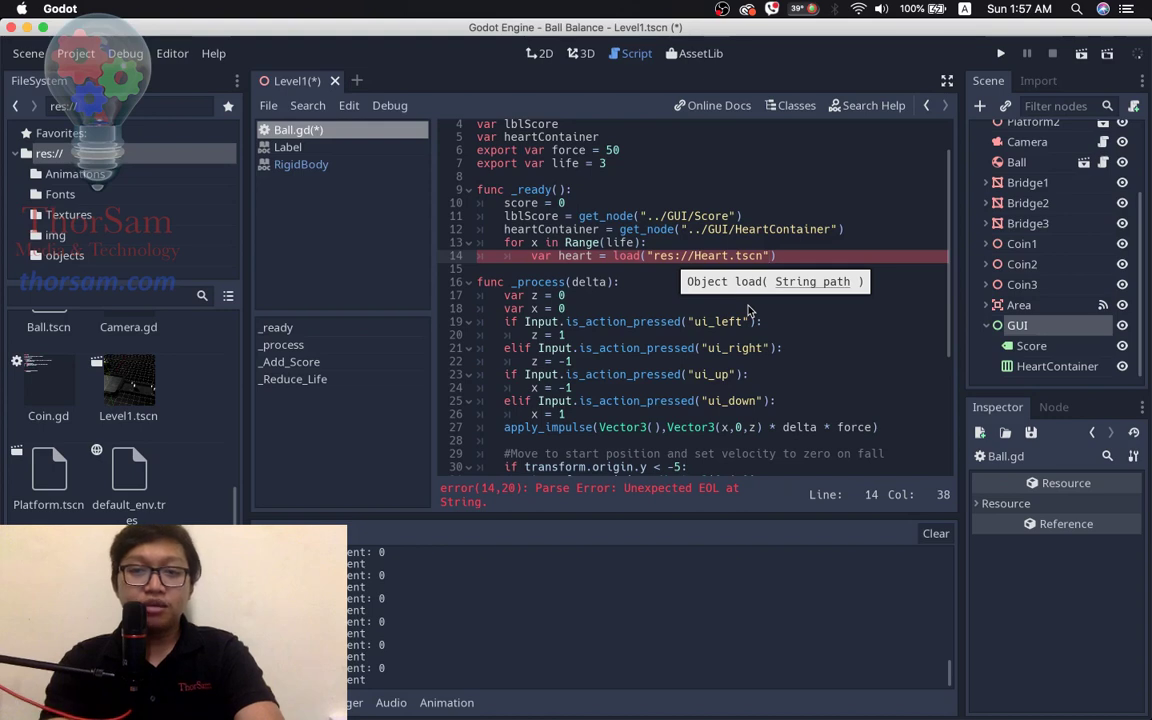
pyautogui.write('"')
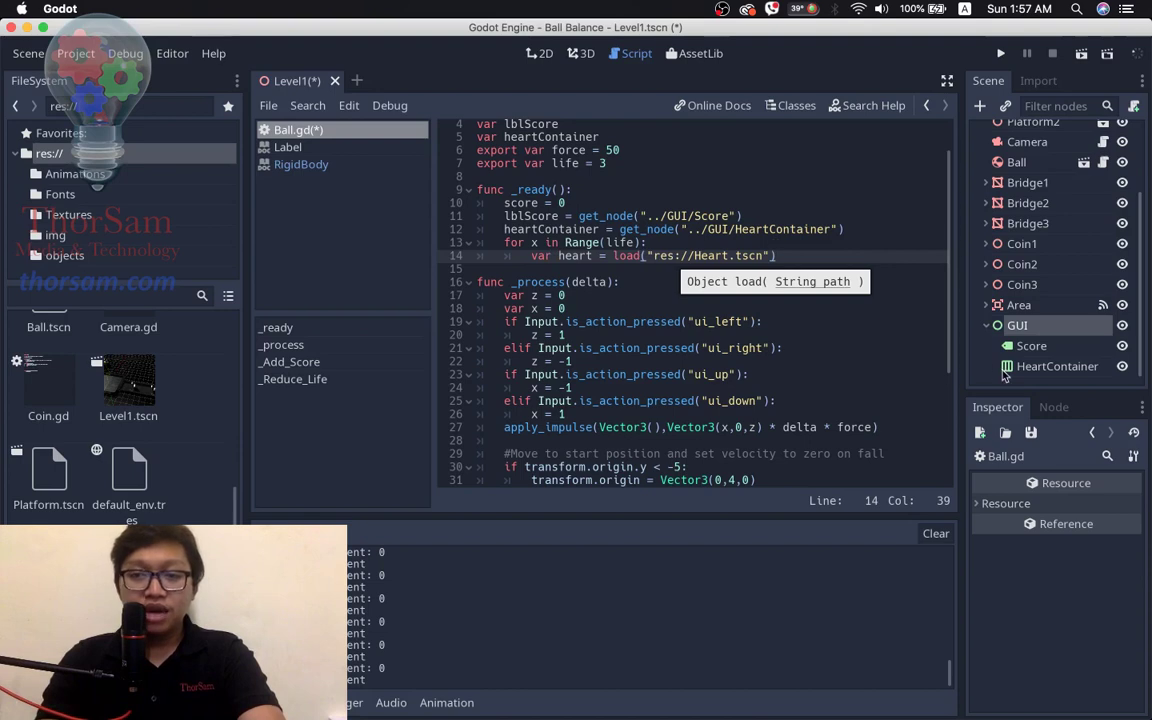
# - Add a heartContainer.add_child(heart) line after the load line using autocomplete
pyautogui.click(795, 252)
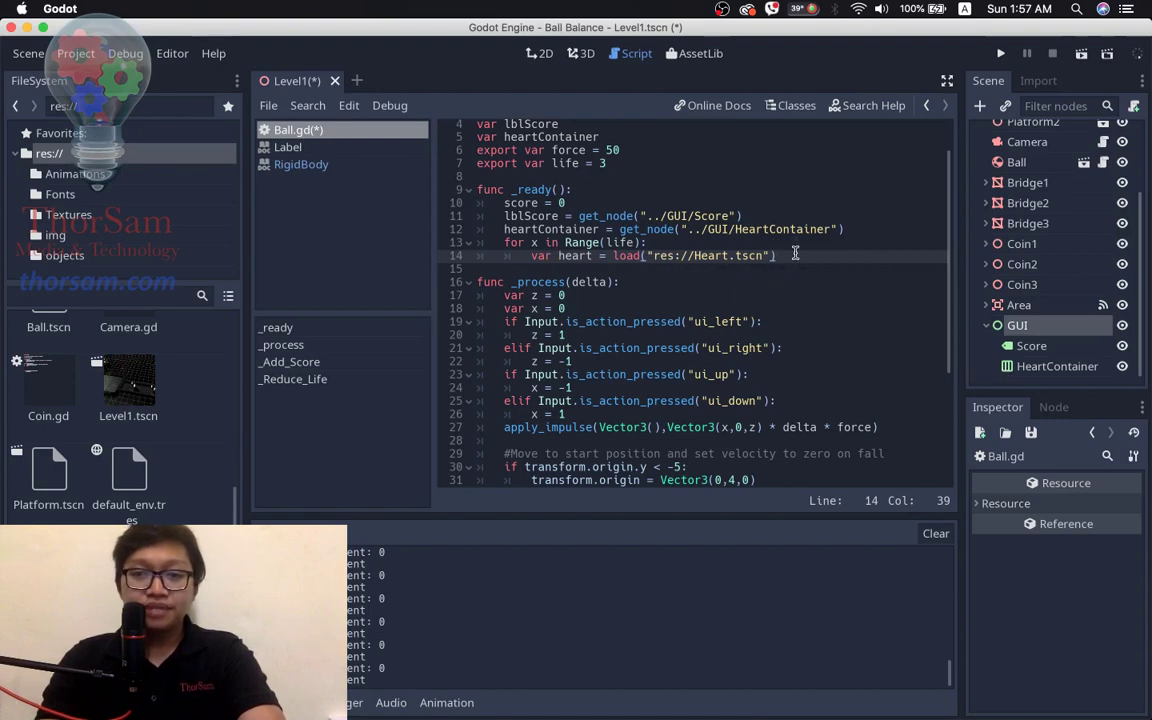
pyautogui.press('Return')
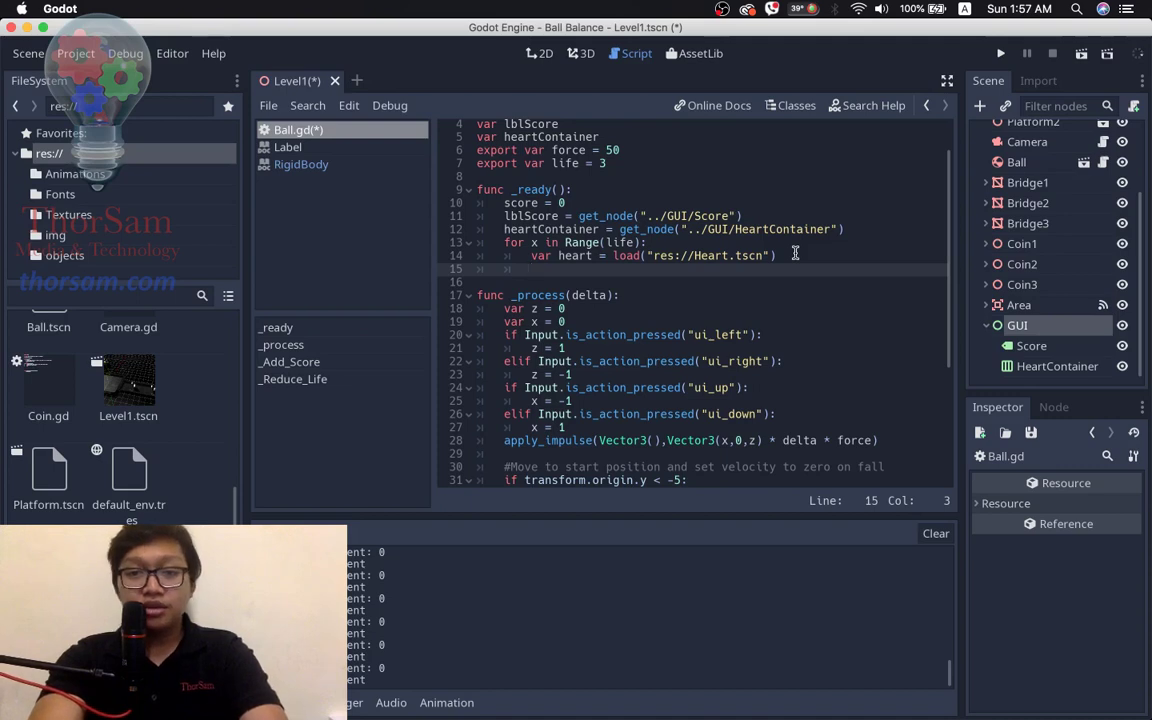
pyautogui.write('hea')
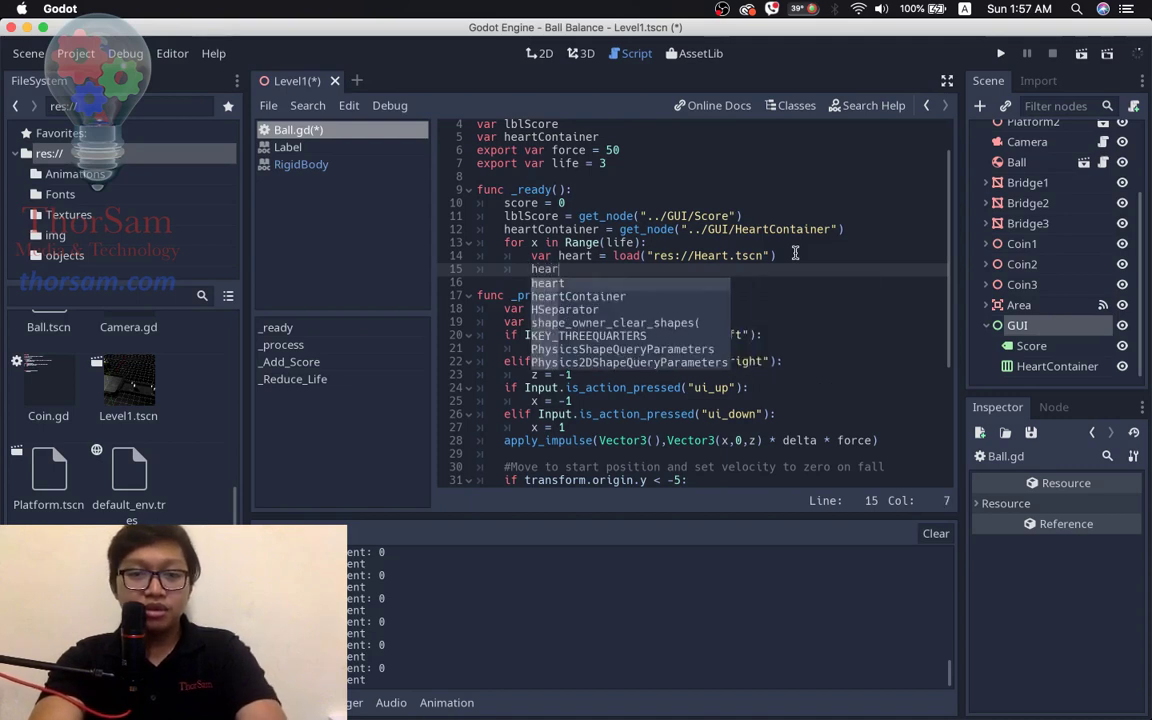
pyautogui.write('r')
pyautogui.press('Down')
pyautogui.press('Return')
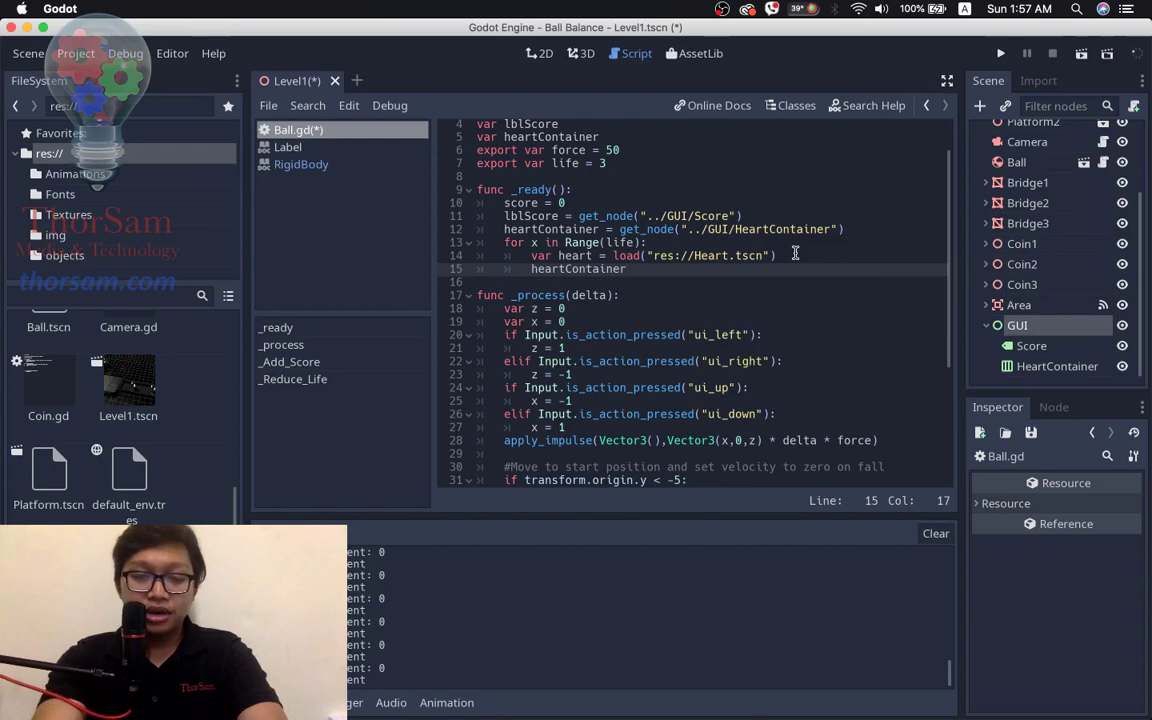
pyautogui.write('.ad')
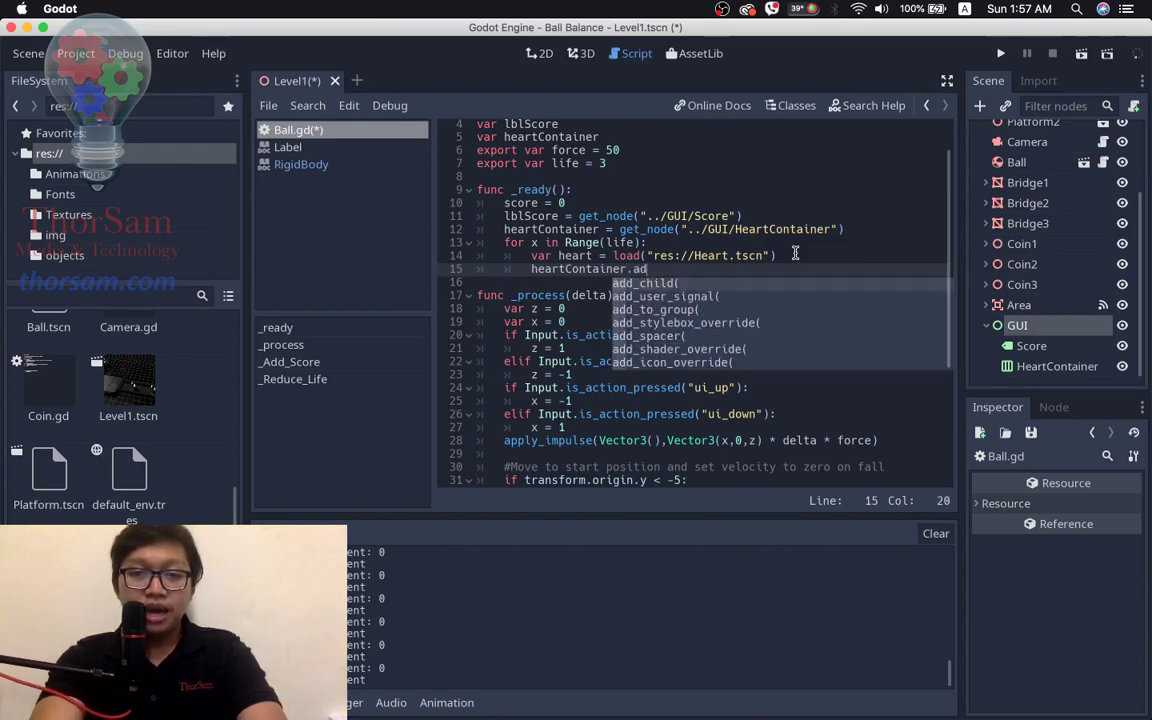
pyautogui.write('d')
pyautogui.press('Return')
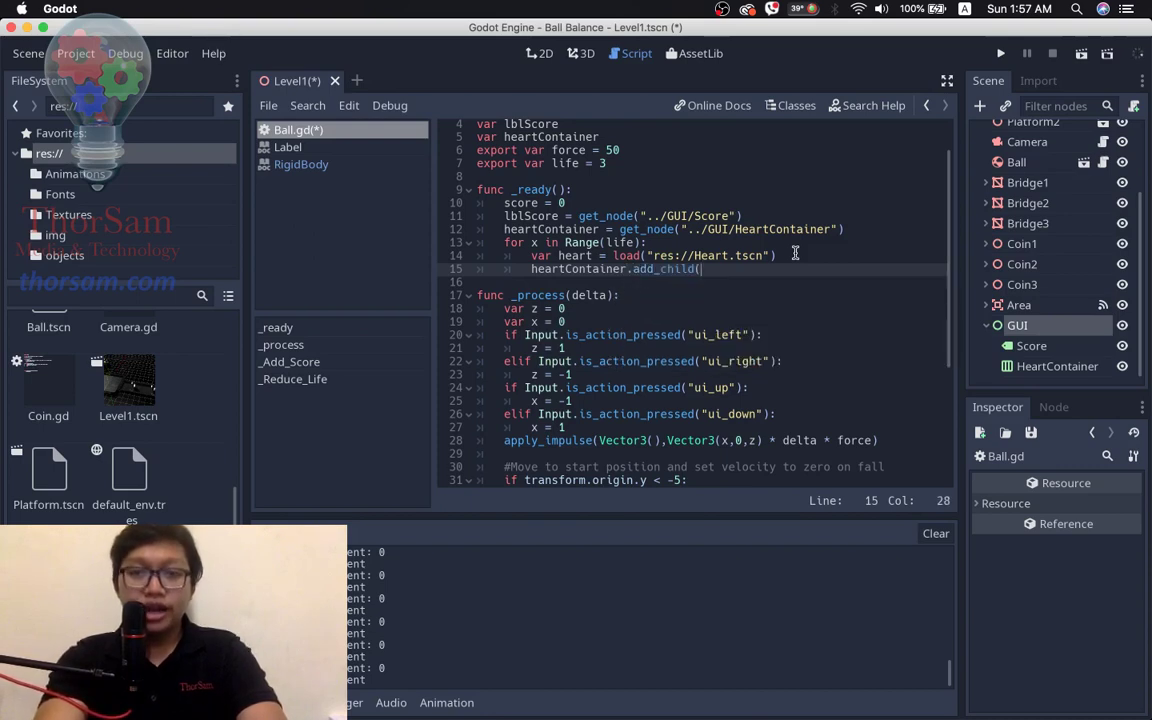
pyautogui.write('hear')
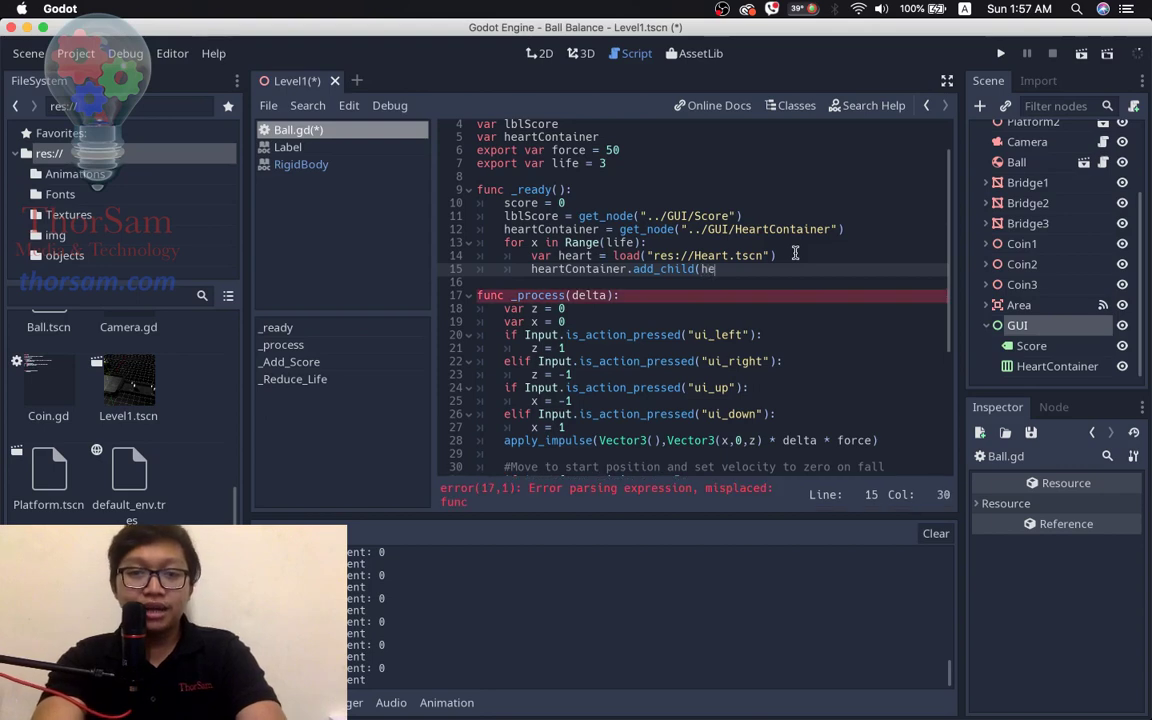
pyautogui.write('t)')
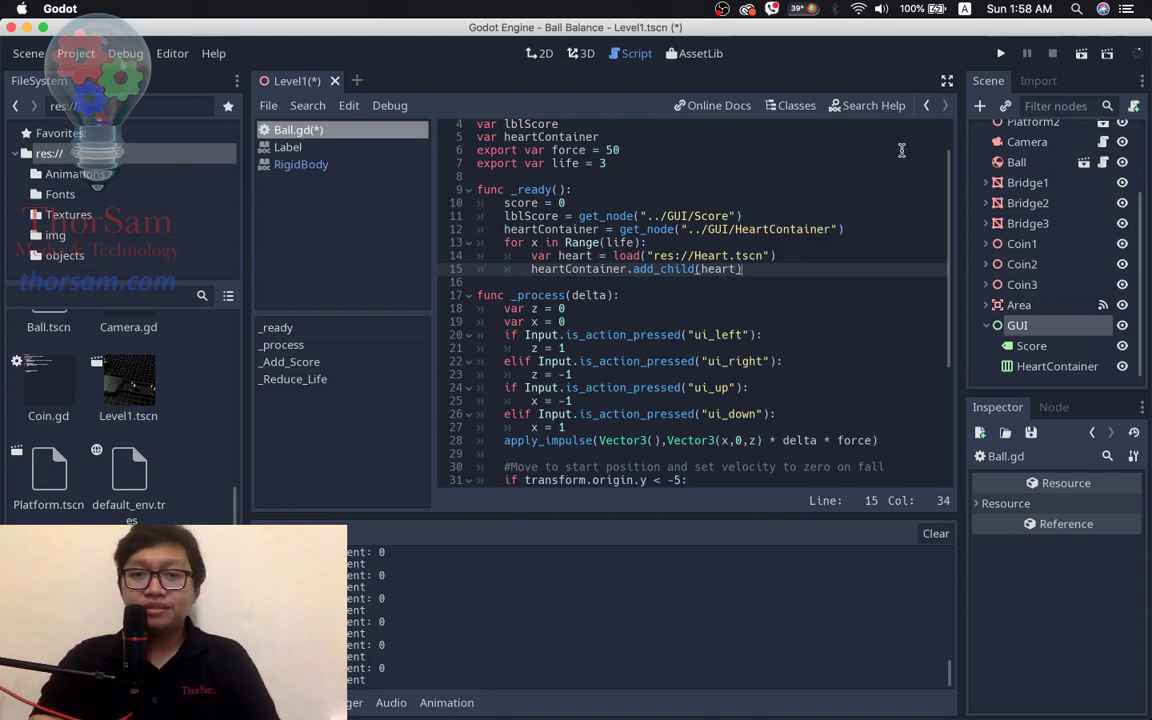
# - Run the scene, change Range to lowercase range on line 13, save, and relaunch the game
pyautogui.click(1083, 55)
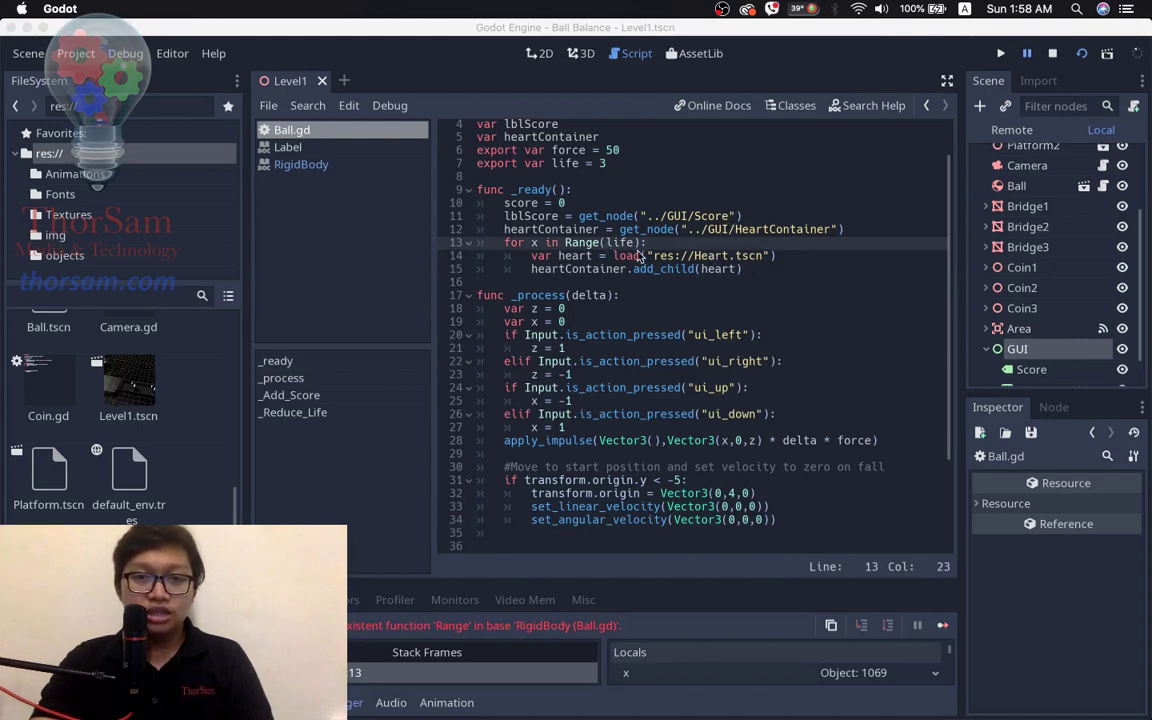
pyautogui.click(575, 243)
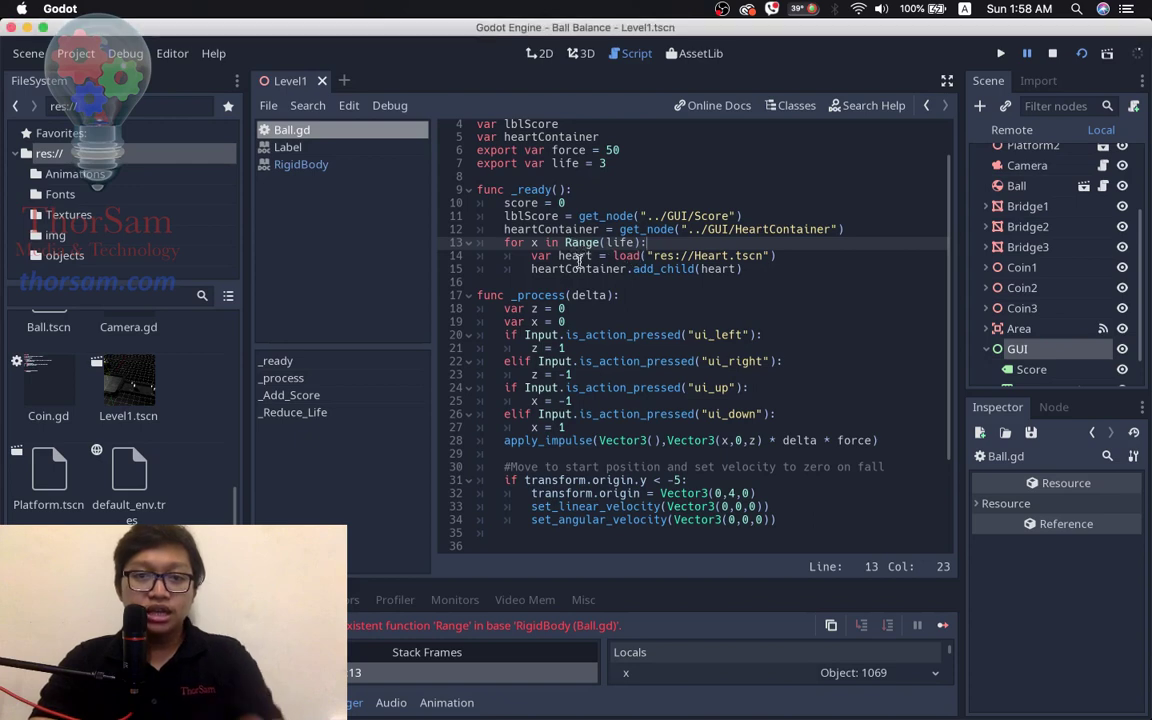
pyautogui.press('BackSpace')
pyautogui.write('r')
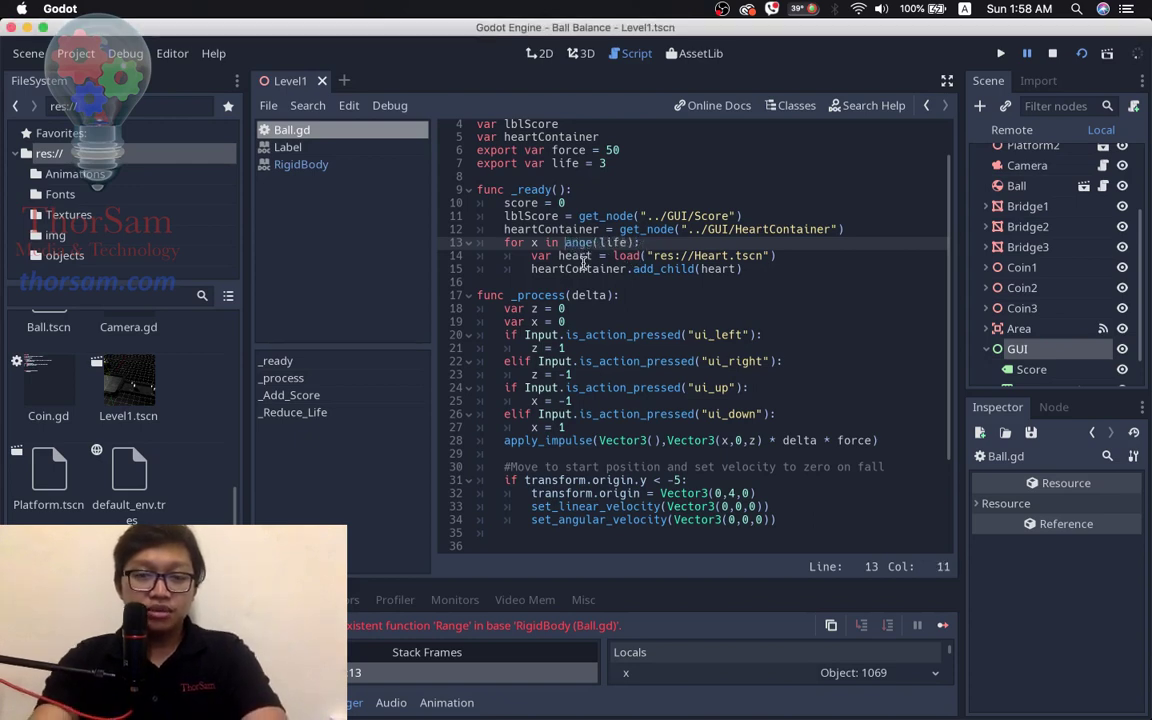
pyautogui.click(700, 242)
pyautogui.press('super+s')
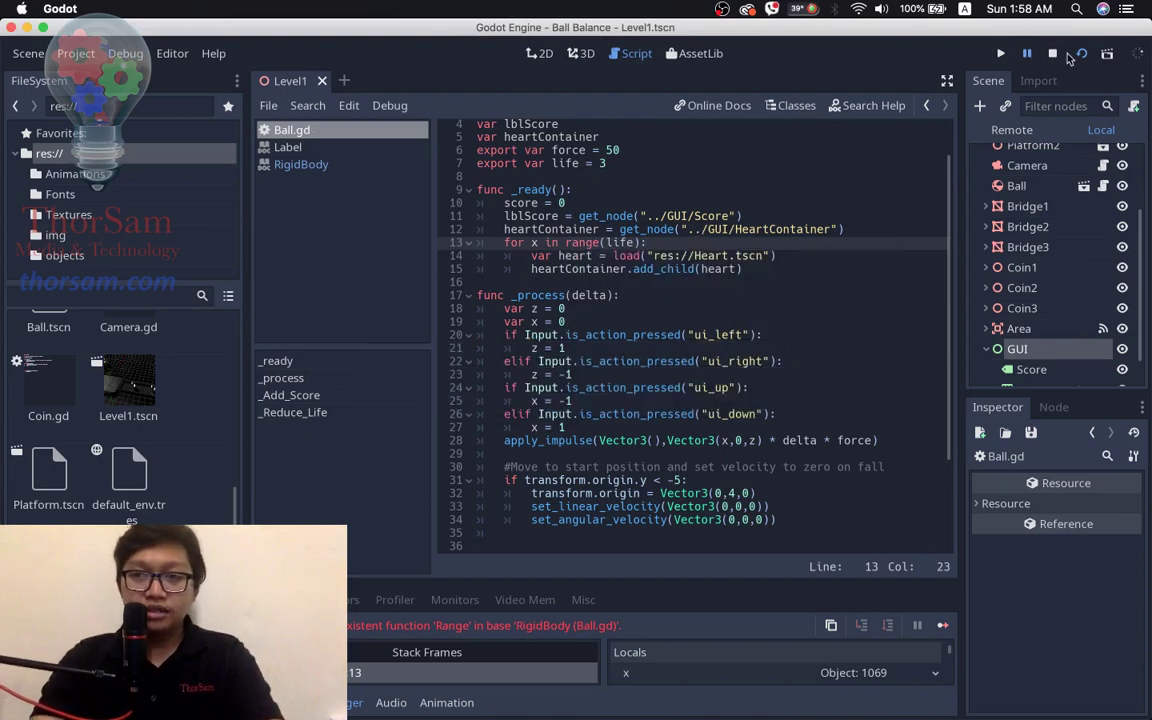
pyautogui.click(1081, 54)
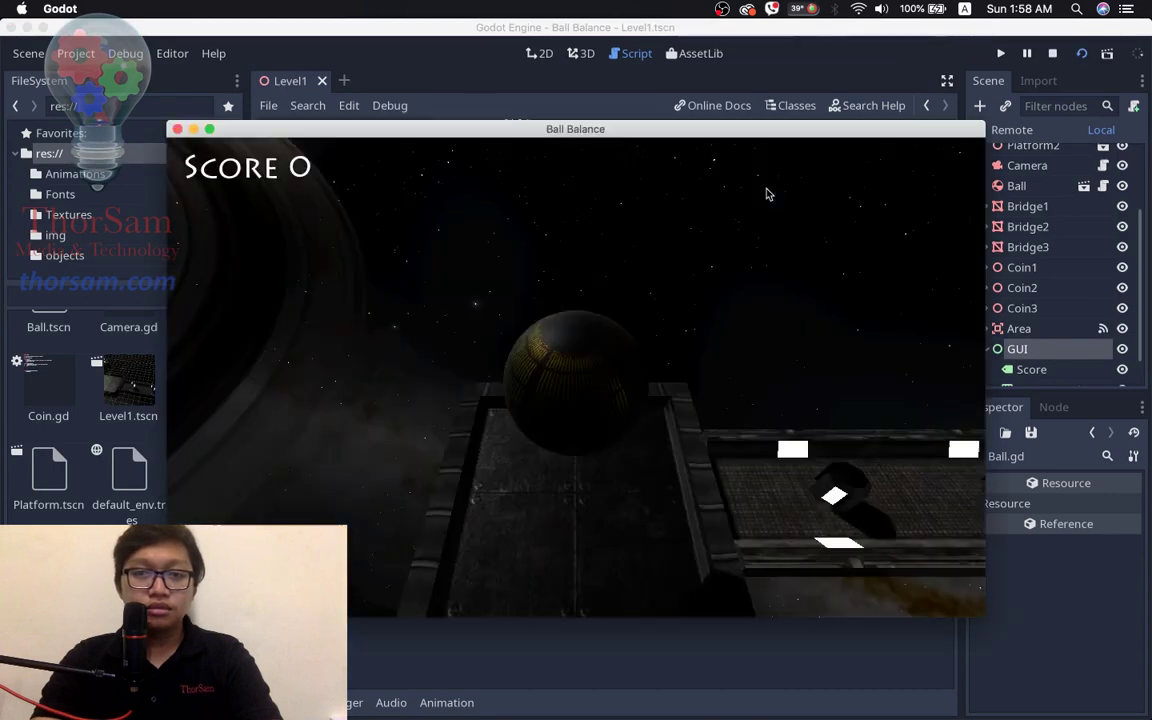
# - Roll the ball forward, move the game window aside, and close the game
pyautogui.press('Up')
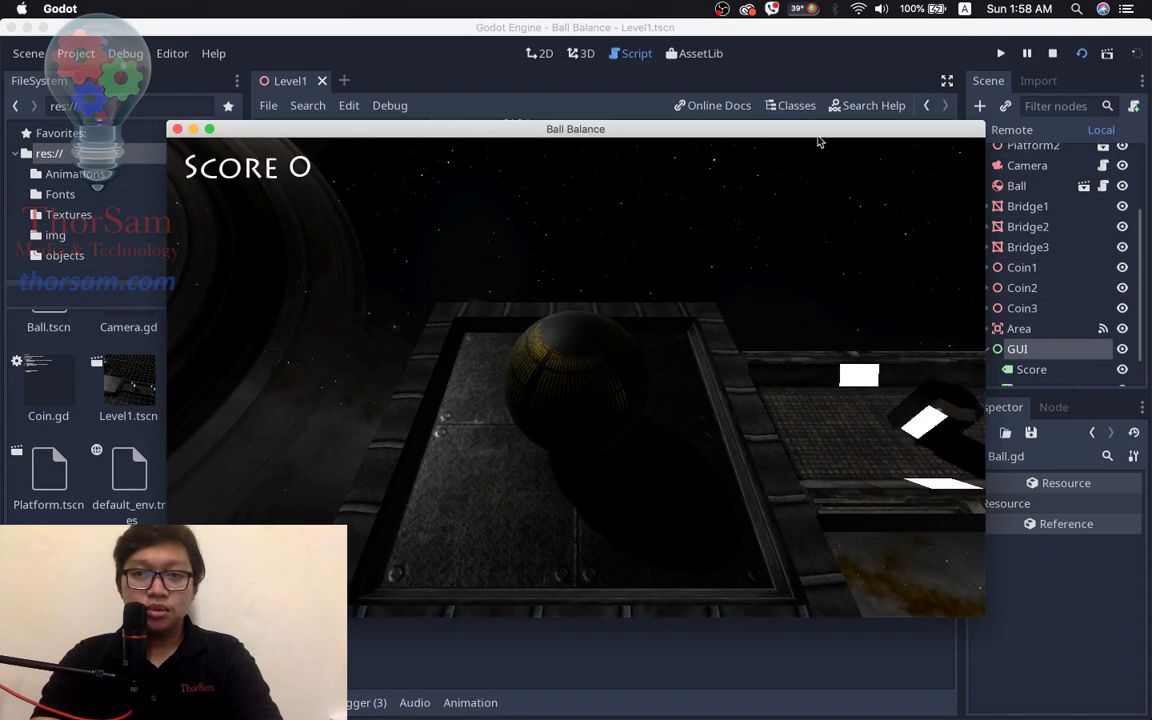
pyautogui.moveTo(817, 140); pyautogui.dragTo(784, 86)
pyautogui.click(140, 74)
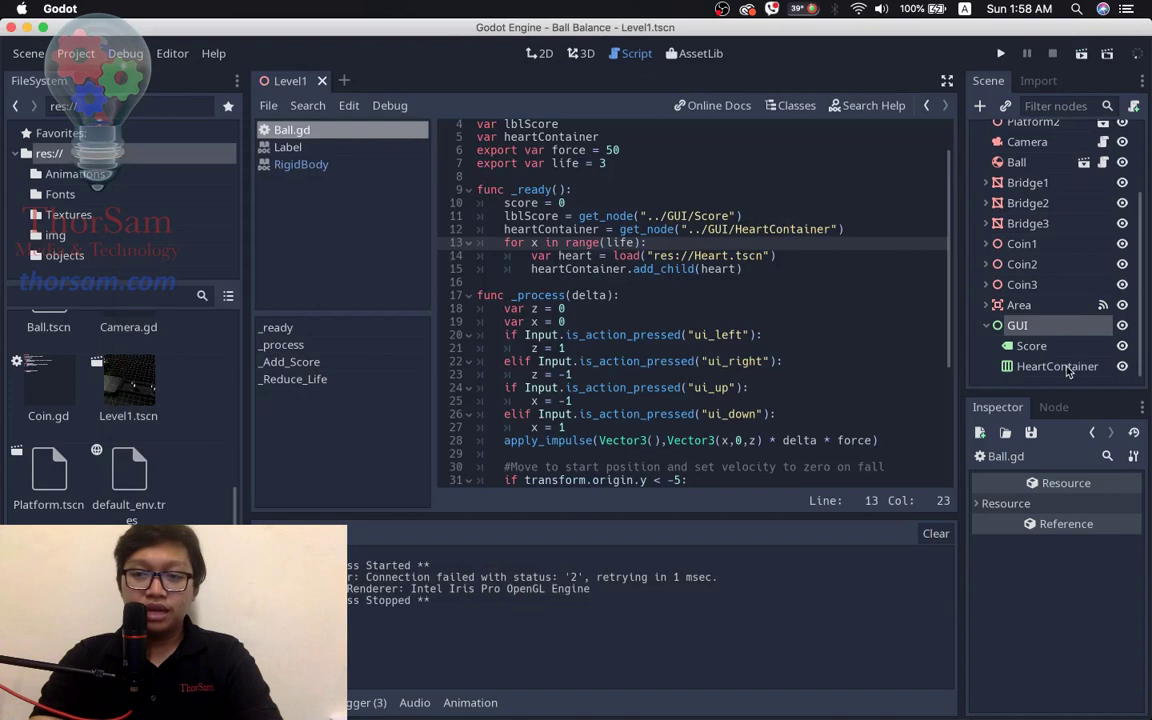
# - Select HeartContainer, view the Debugger output, and return to the Ball.gd script
pyautogui.click(1066, 367)
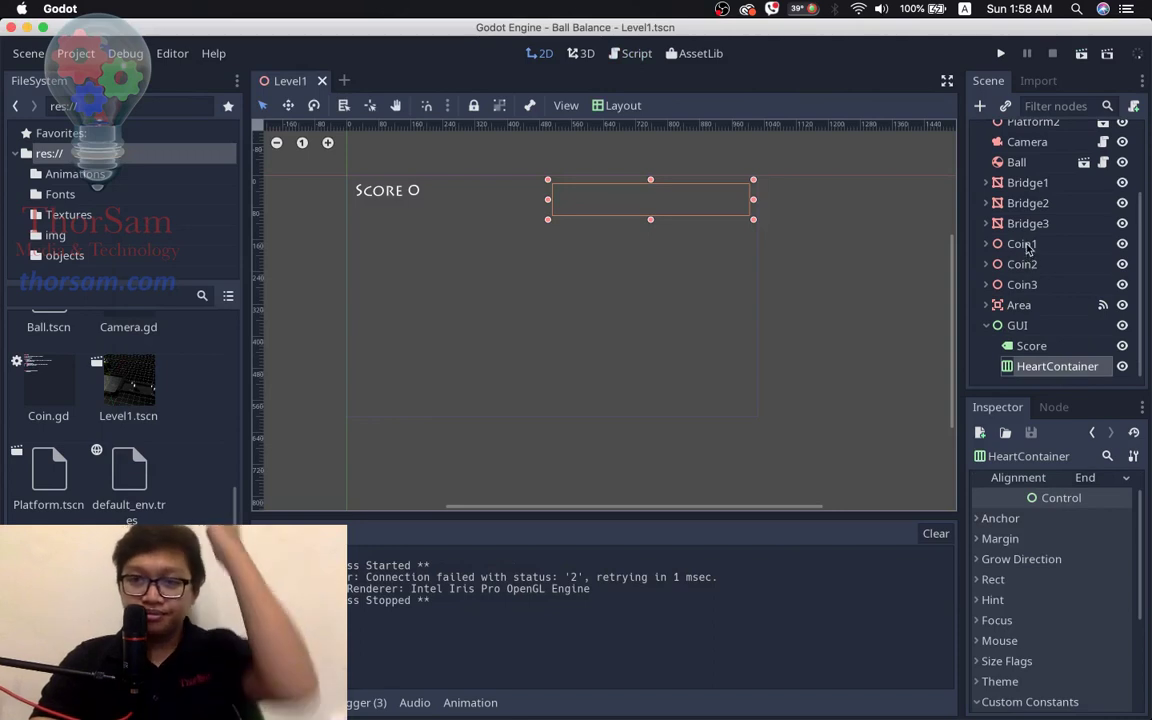
pyautogui.click(365, 702)
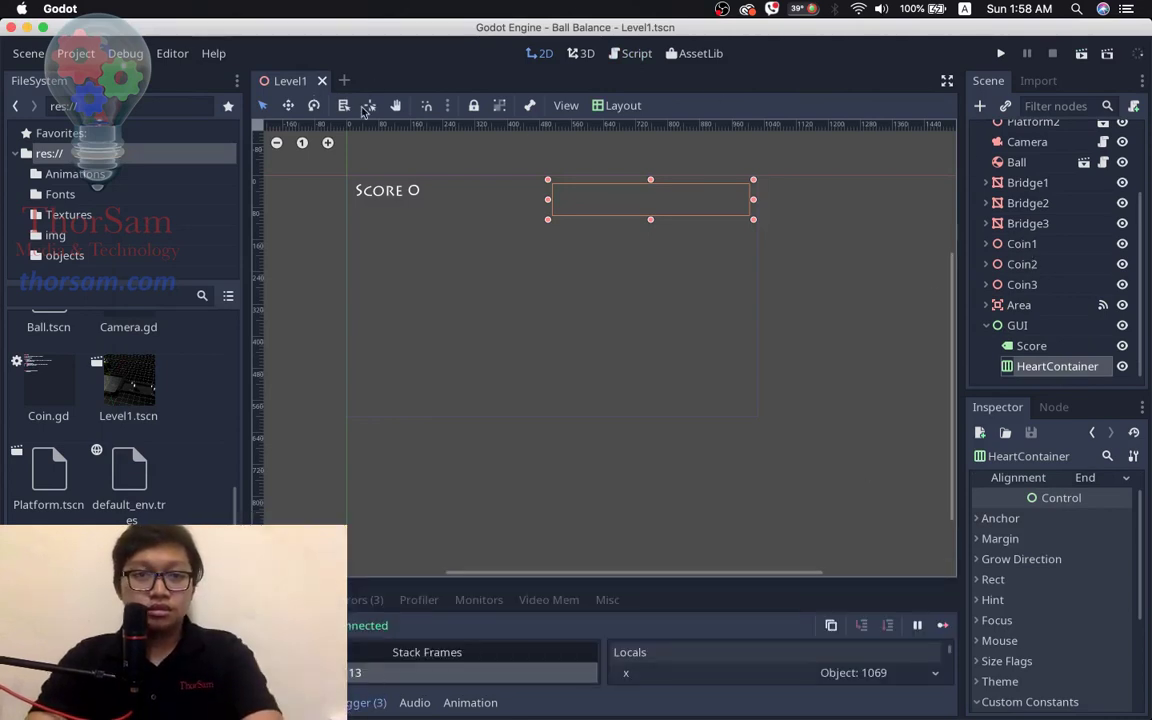
pyautogui.click(636, 54)
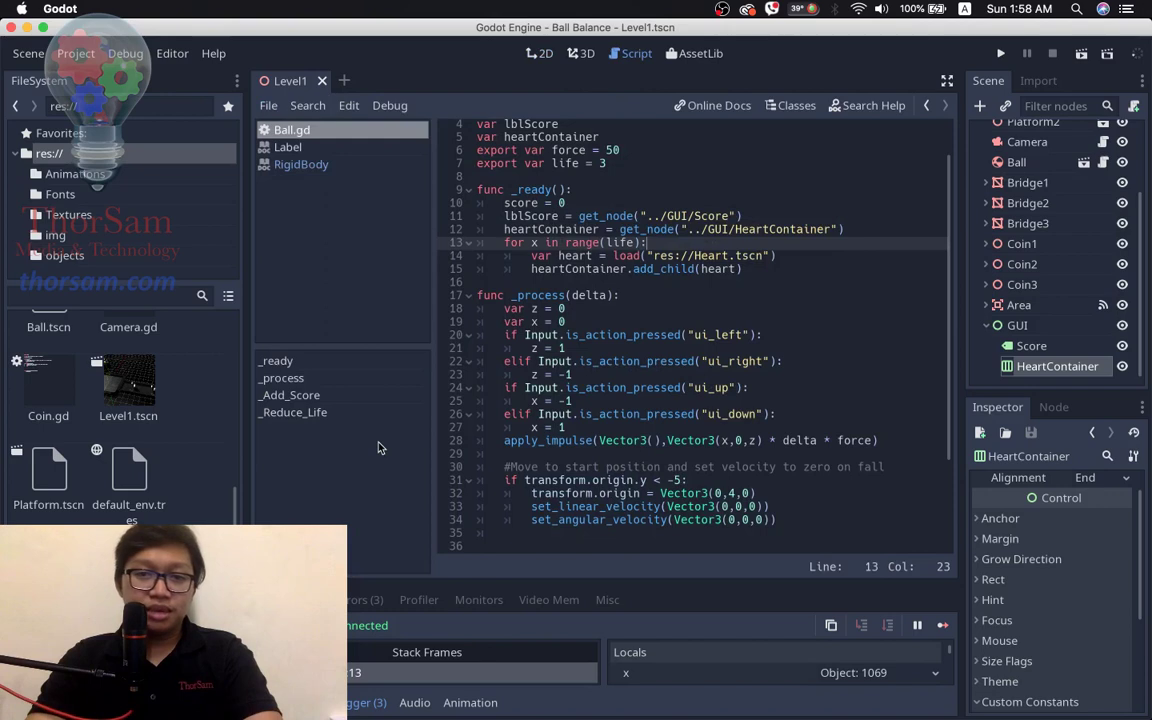
# - Append .instance() to load("res://Heart.tscn") on line 14 and restart the game
pyautogui.click(805, 257)
pyautogui.write('.instance')
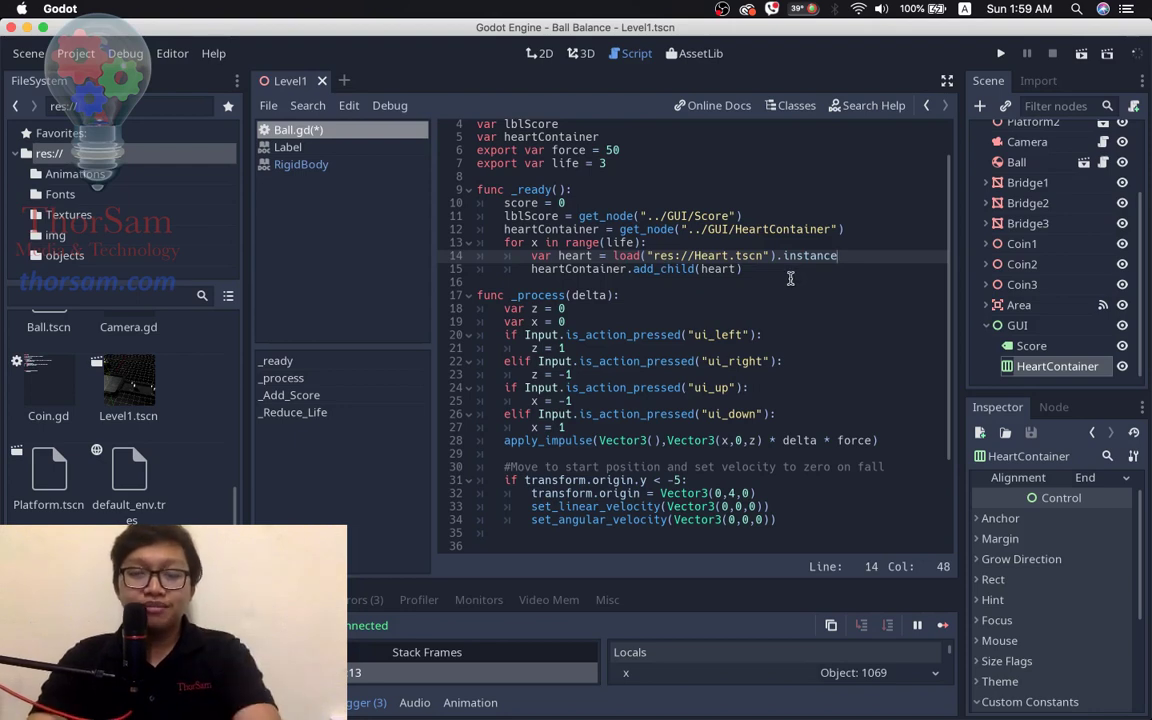
pyautogui.click(1079, 55)
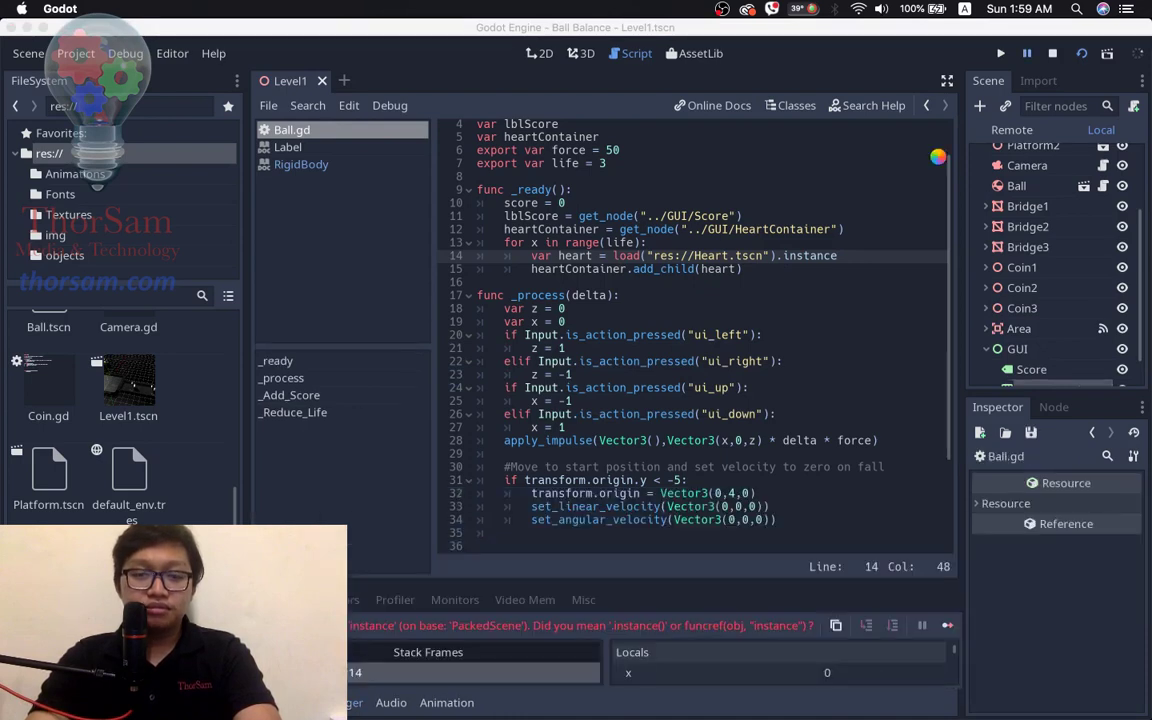
pyautogui.click(855, 256)
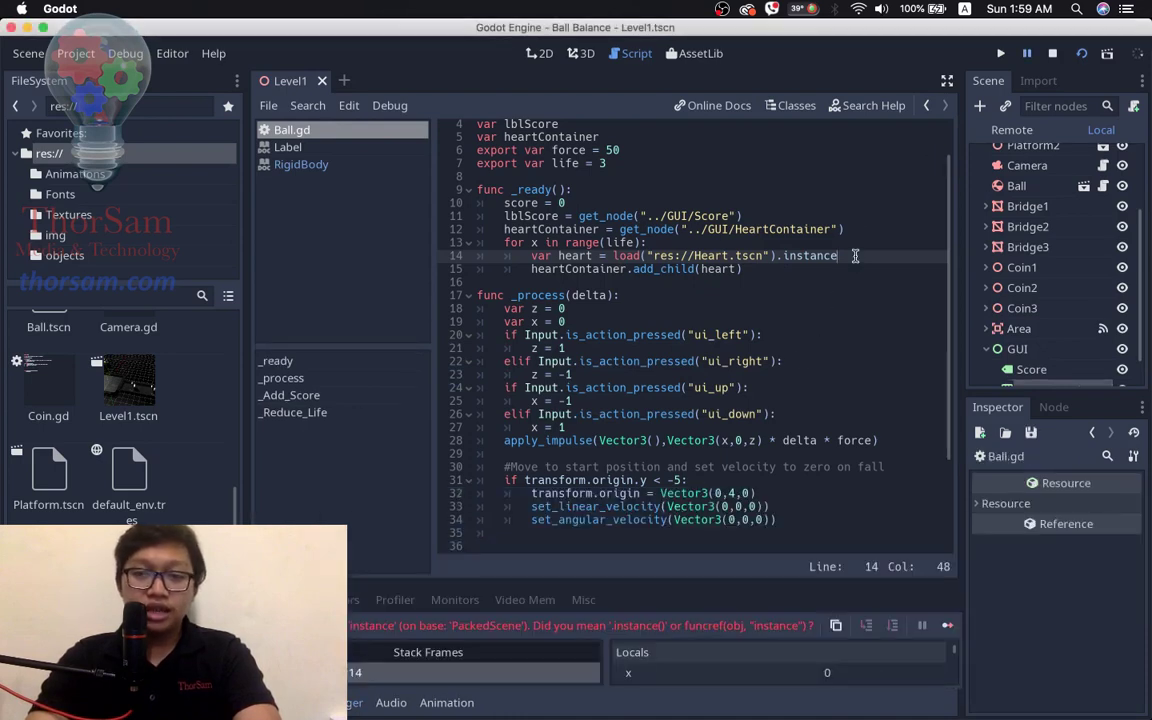
pyautogui.write('()')
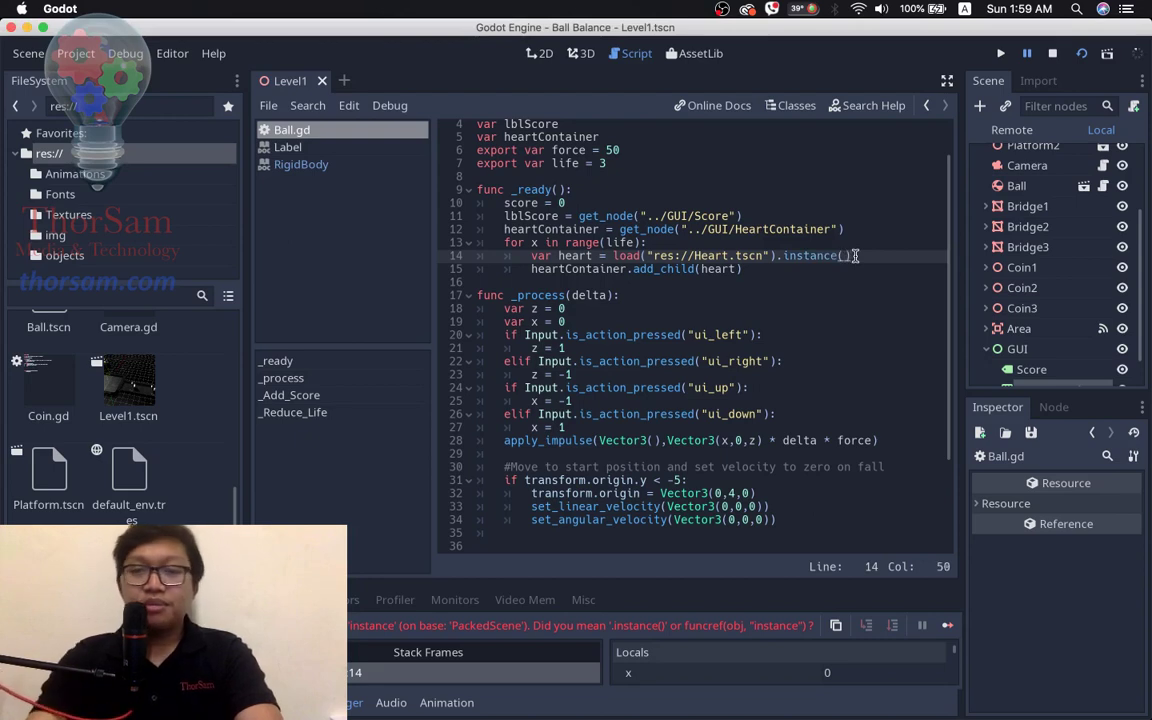
pyautogui.click(1082, 55)
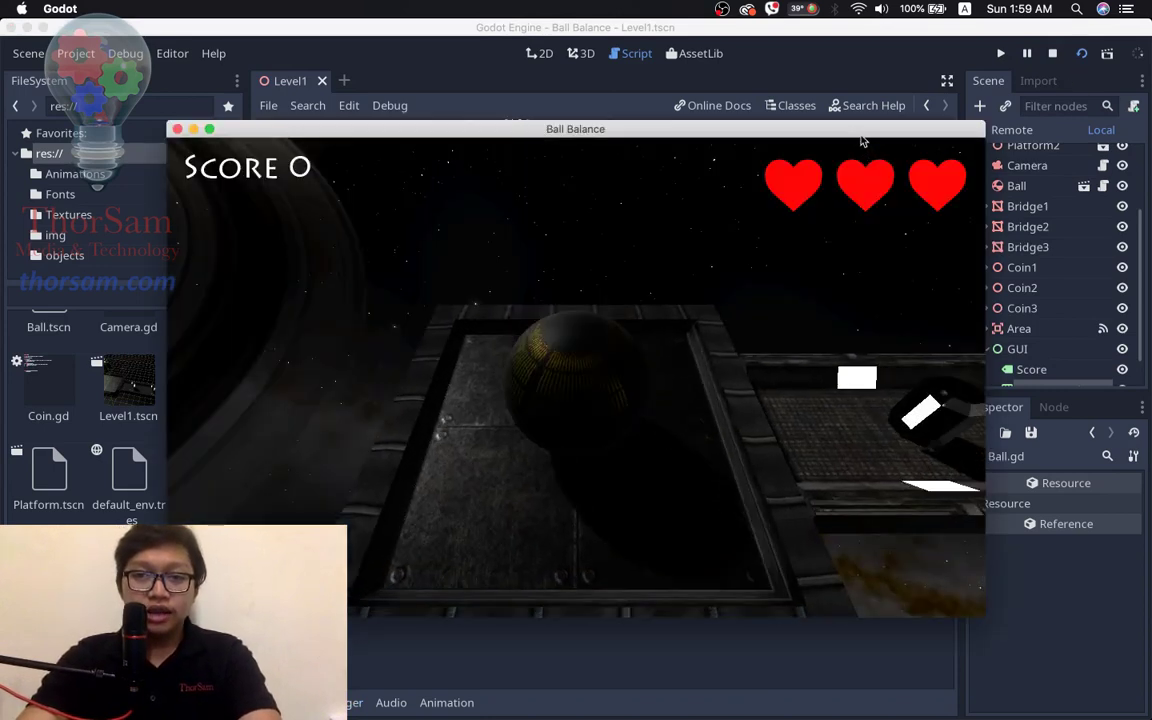
# - Roll the ball right across the bridge collecting coins, then onto the platform, and close the game
pyautogui.moveTo(861, 129); pyautogui.dragTo(874, 87)
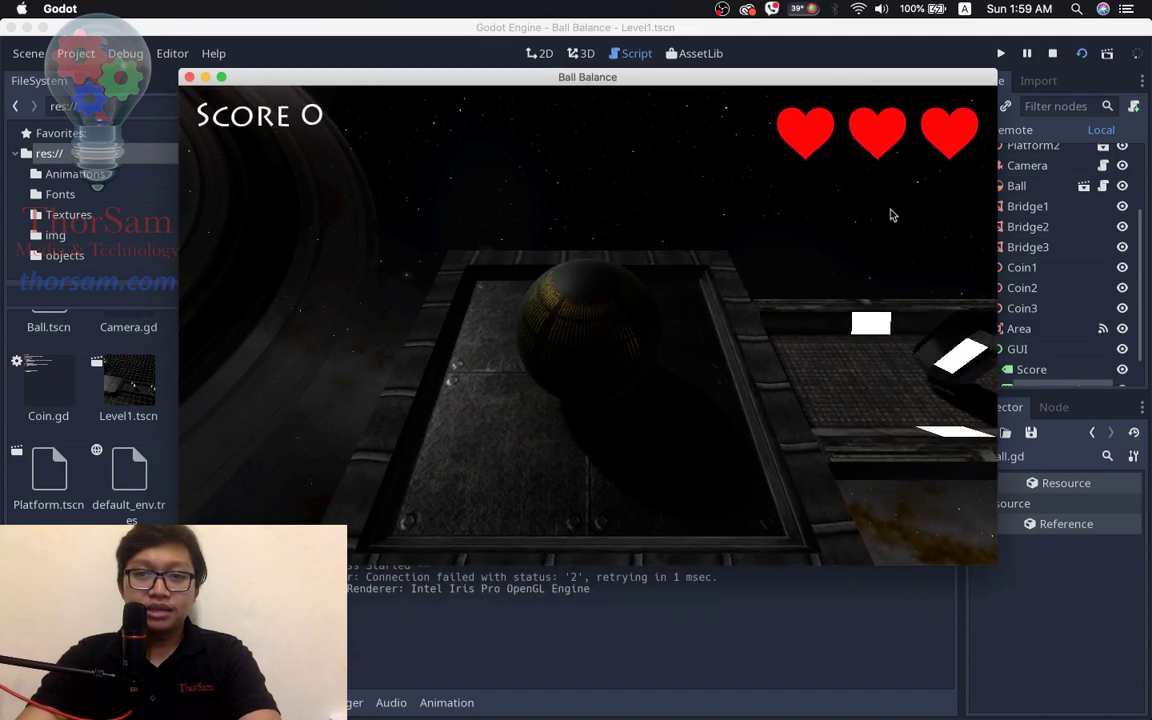
pyautogui.press('Right')
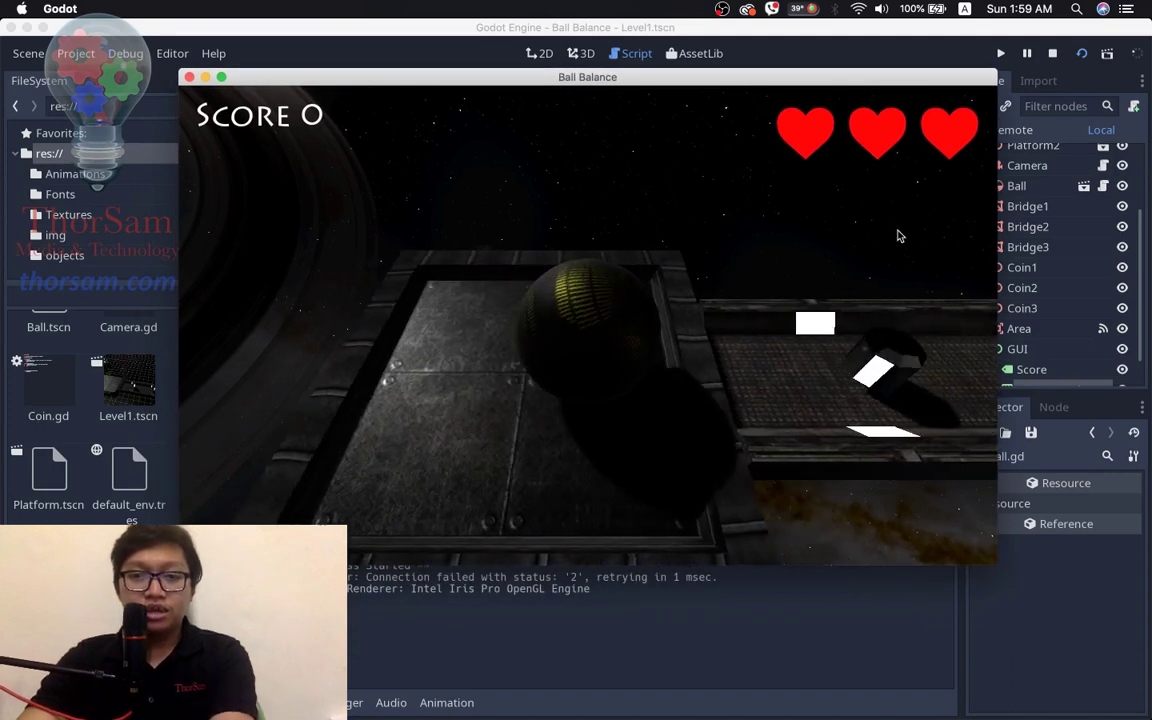
pyautogui.press('Right')
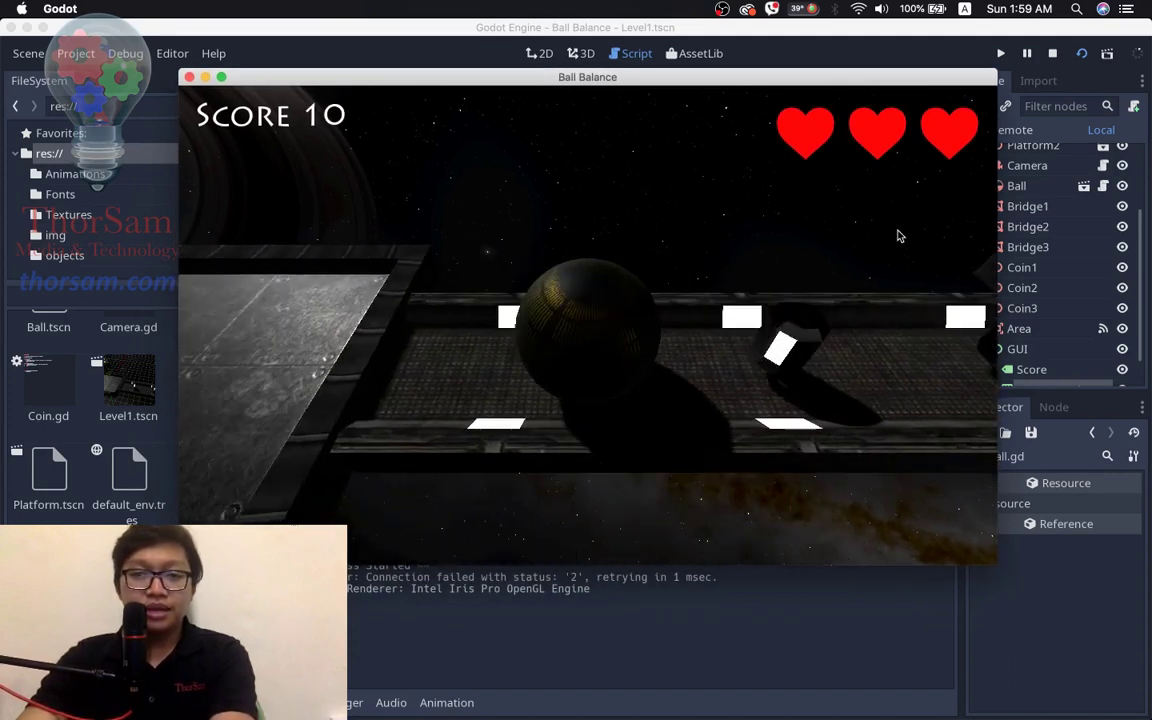
pyautogui.press('Right')
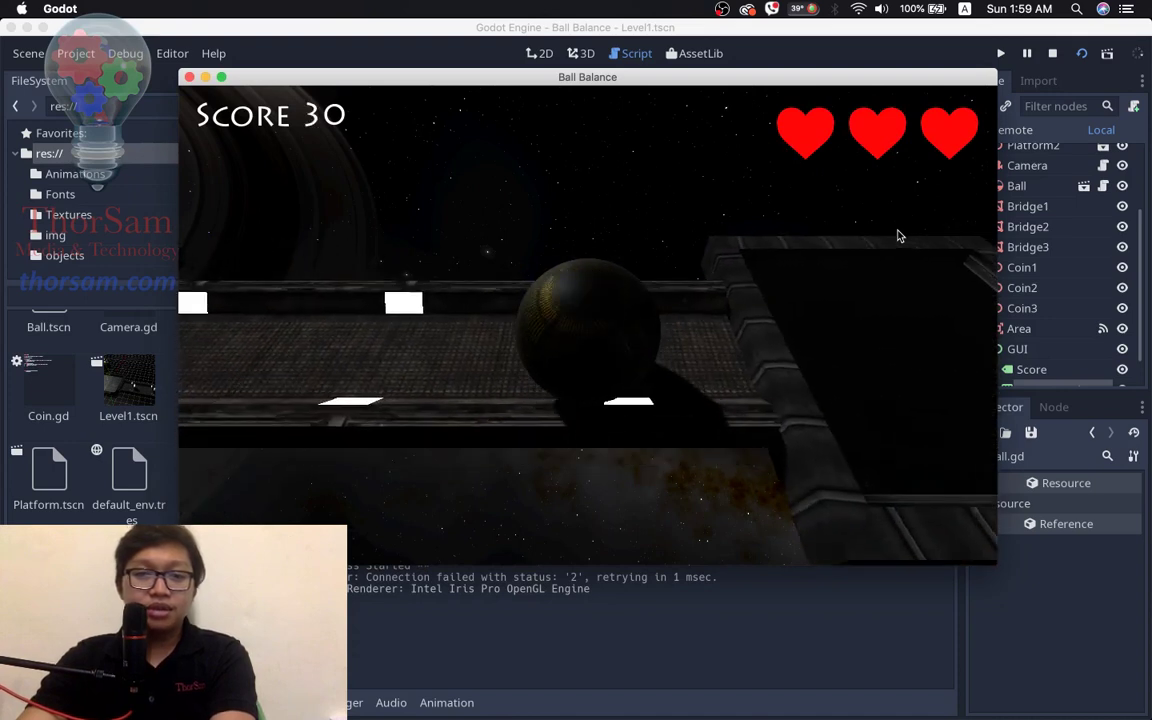
pyautogui.press('Up')
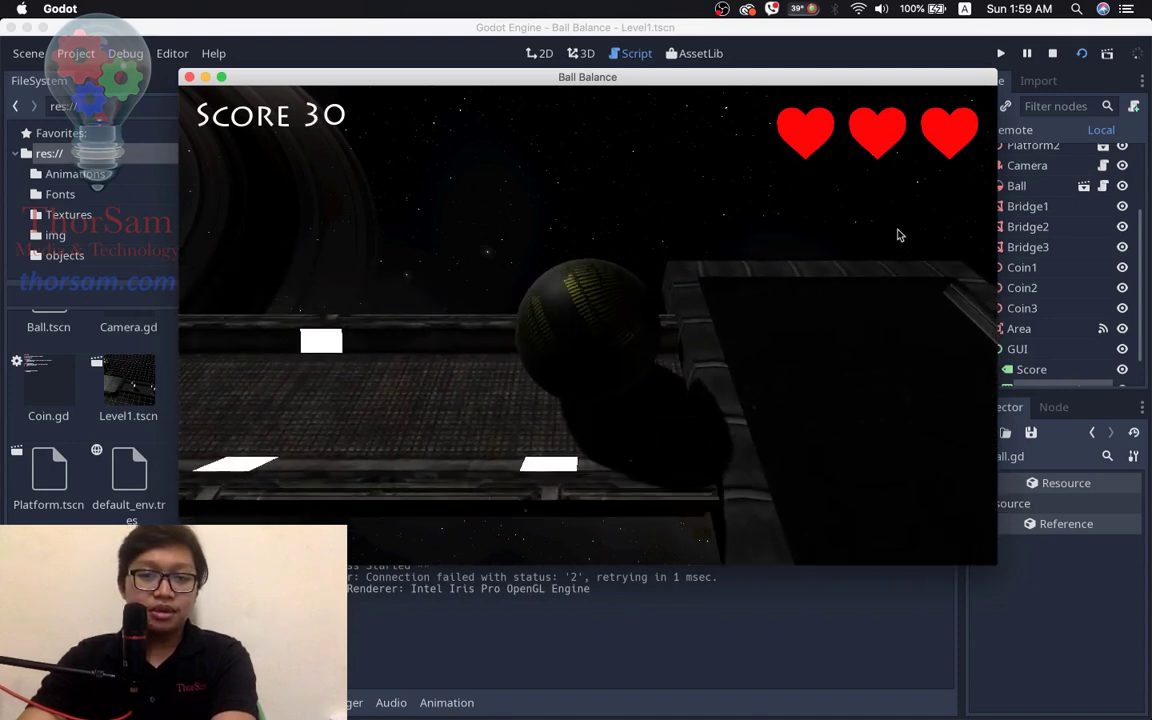
pyautogui.press('Up')
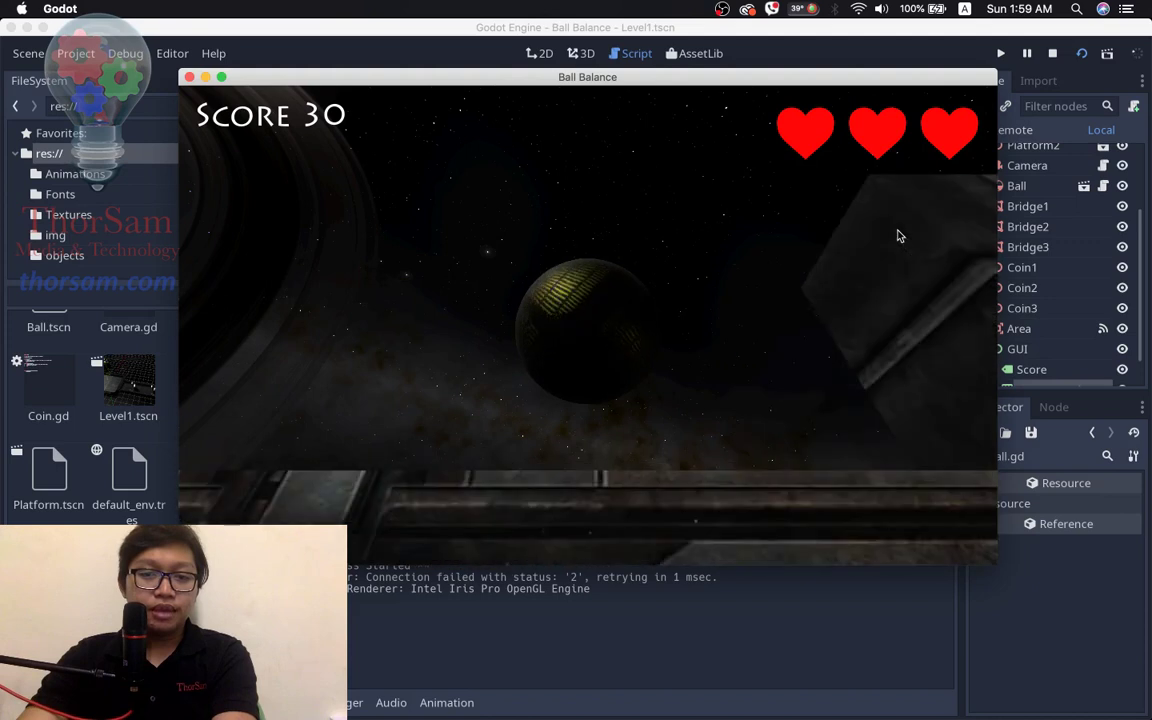
pyautogui.press('Up')
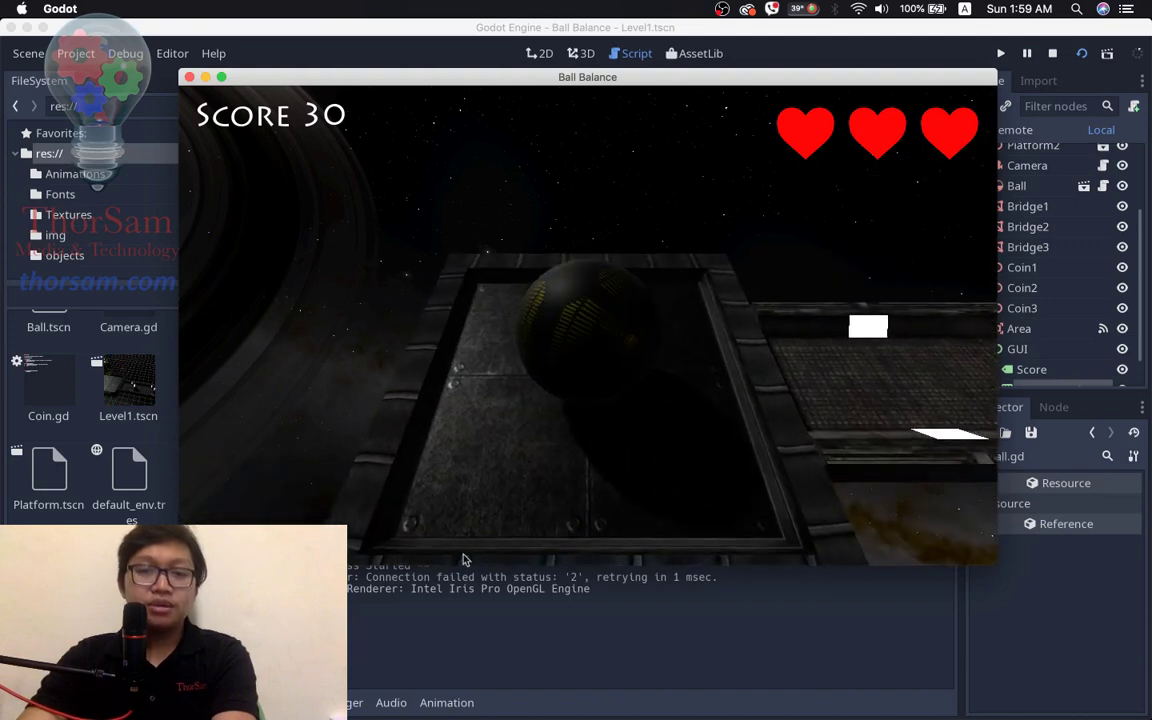
pyautogui.click(189, 78)
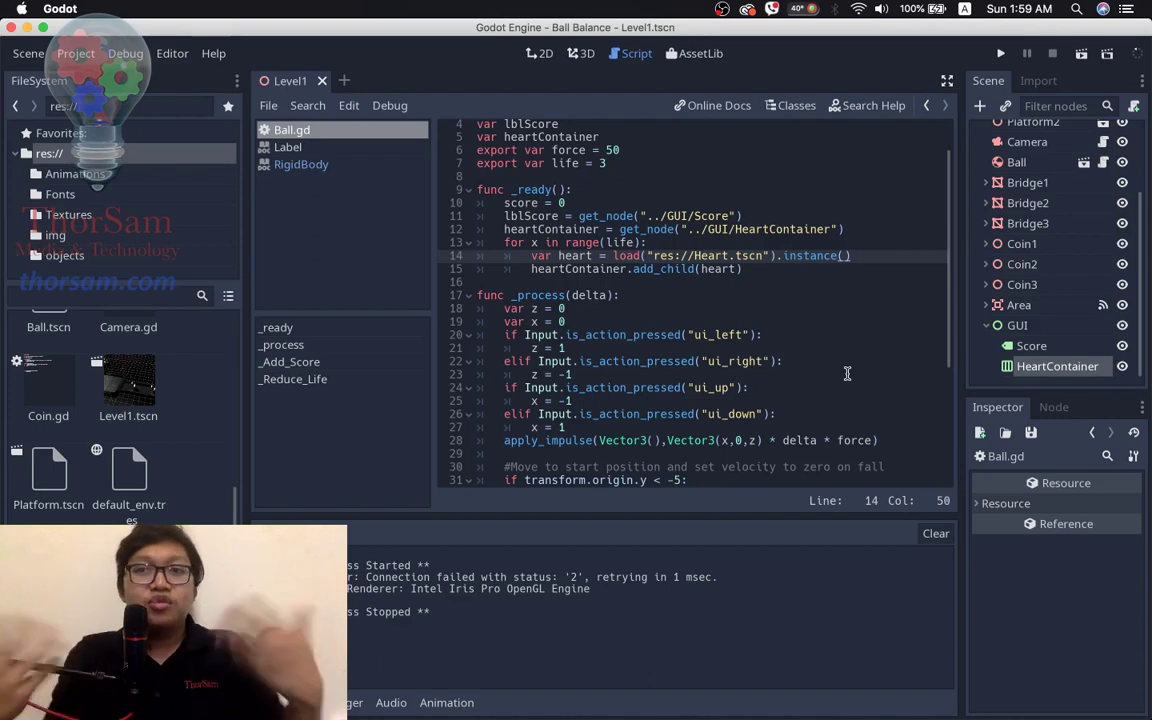
# - Scroll through Ball.gd, inspect the Area node's properties, and return to the script view
pyautogui.scroll(-5, 847, 373)
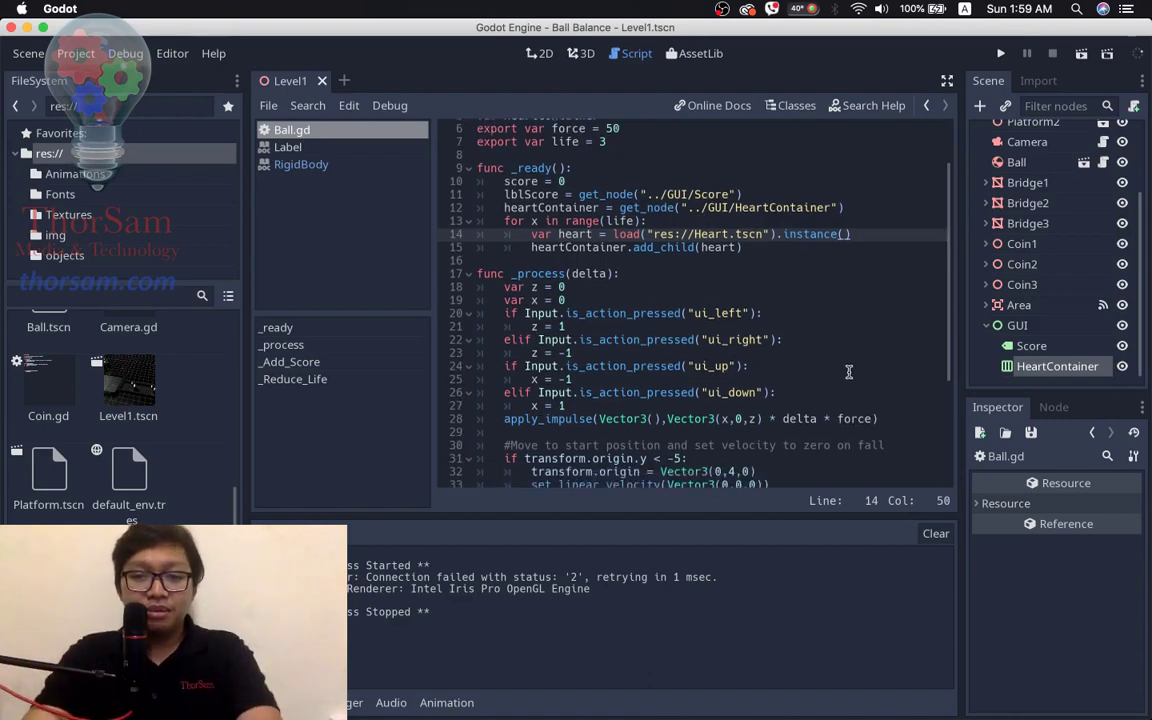
pyautogui.scroll(-2, 848, 372)
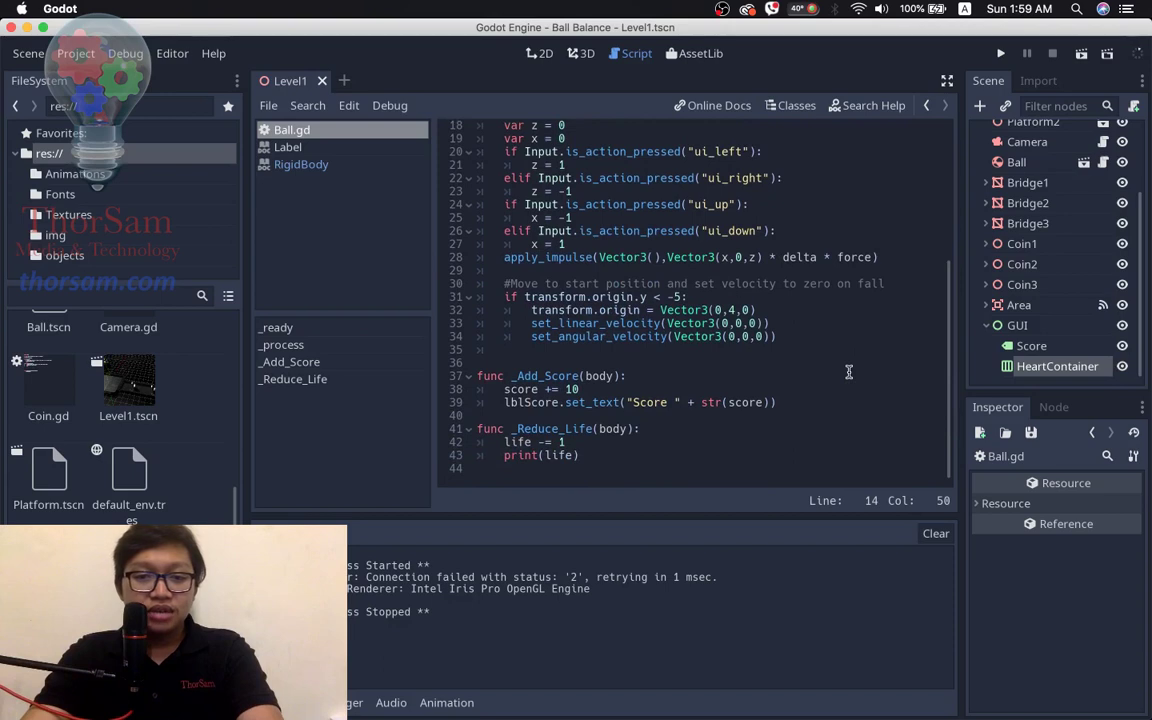
pyautogui.scroll(7, 848, 372)
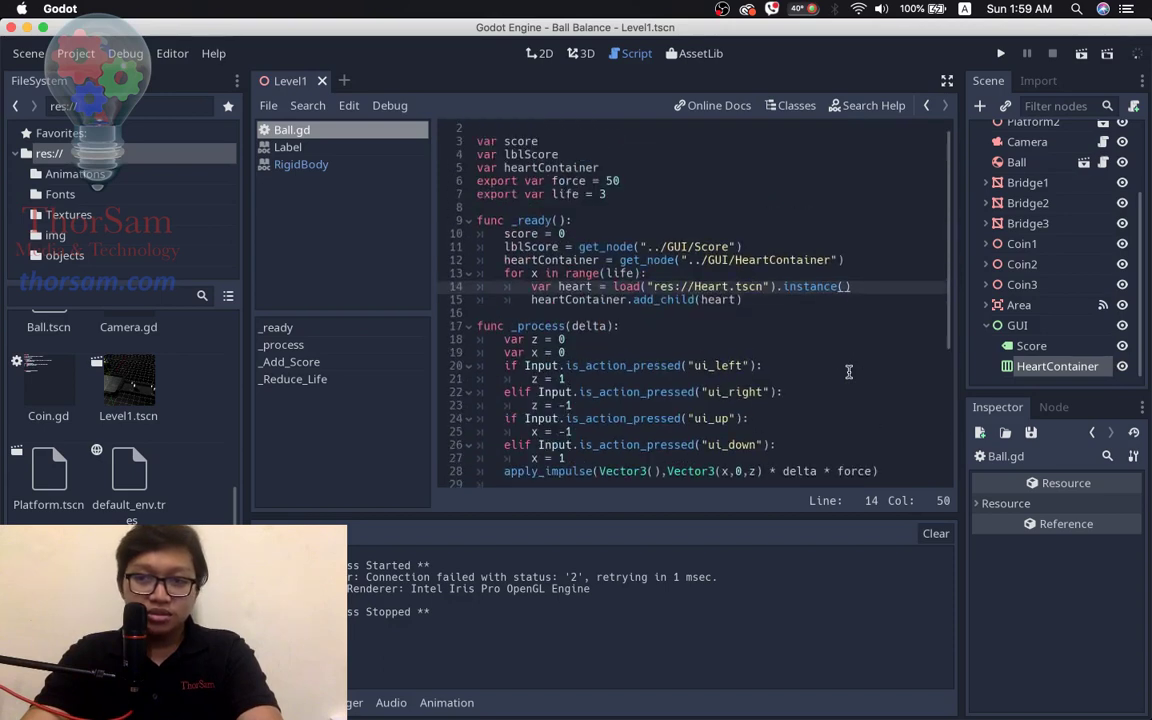
pyautogui.scroll(1, 848, 372)
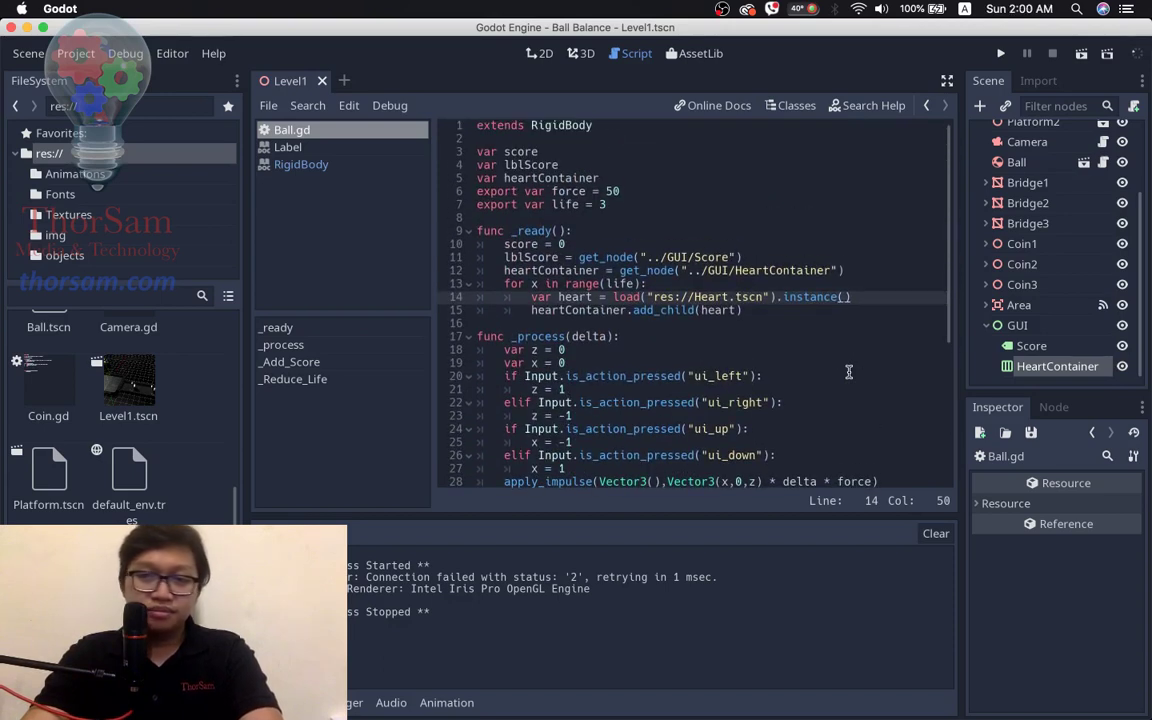
pyautogui.scroll(-3, 848, 372)
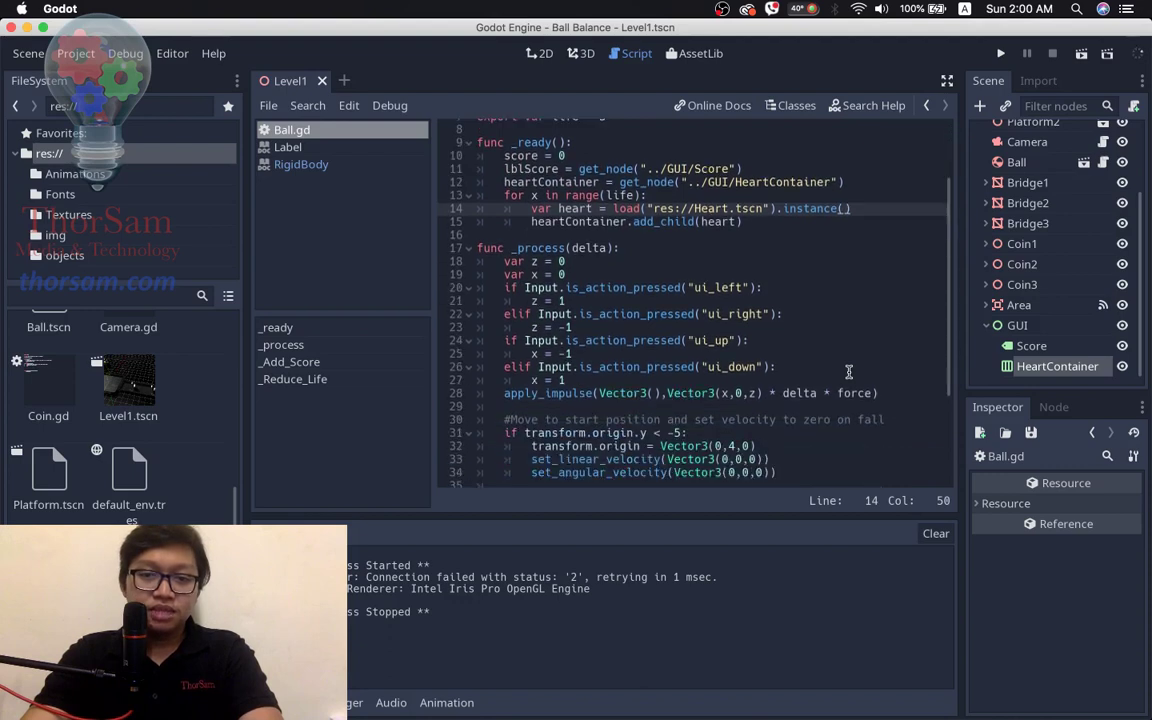
pyautogui.scroll(-1, 848, 372)
pyautogui.scroll(-2, 848, 372)
pyautogui.scroll(-1, 848, 372)
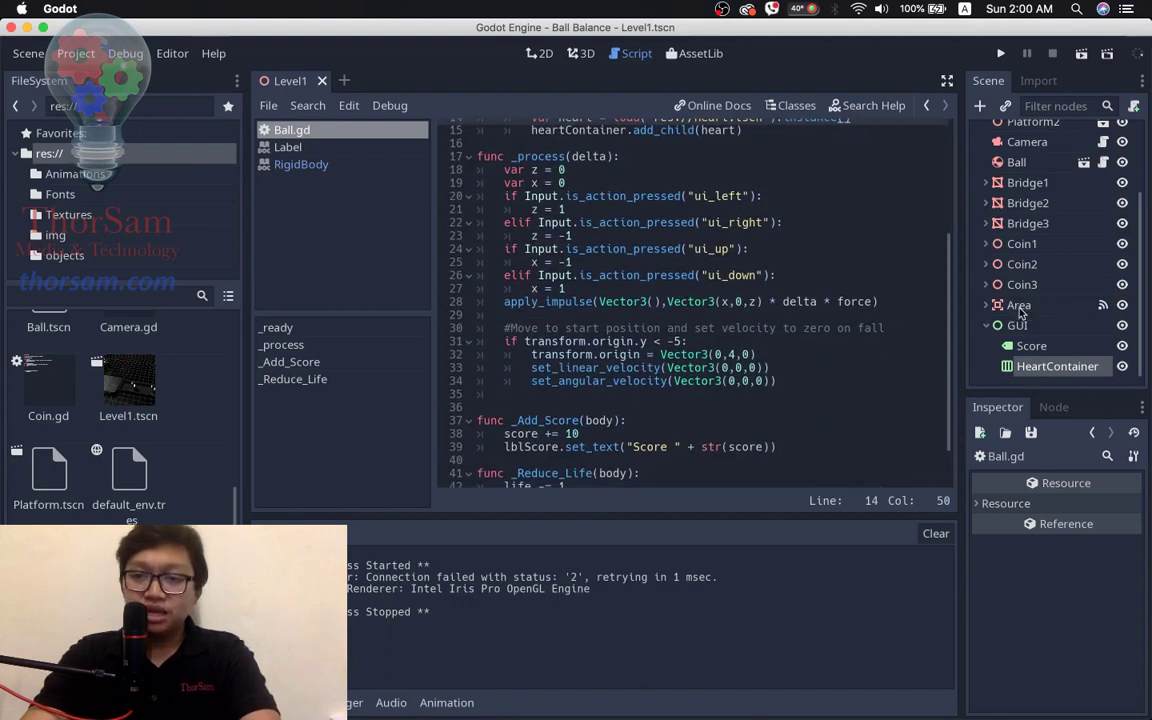
pyautogui.click(1018, 306)
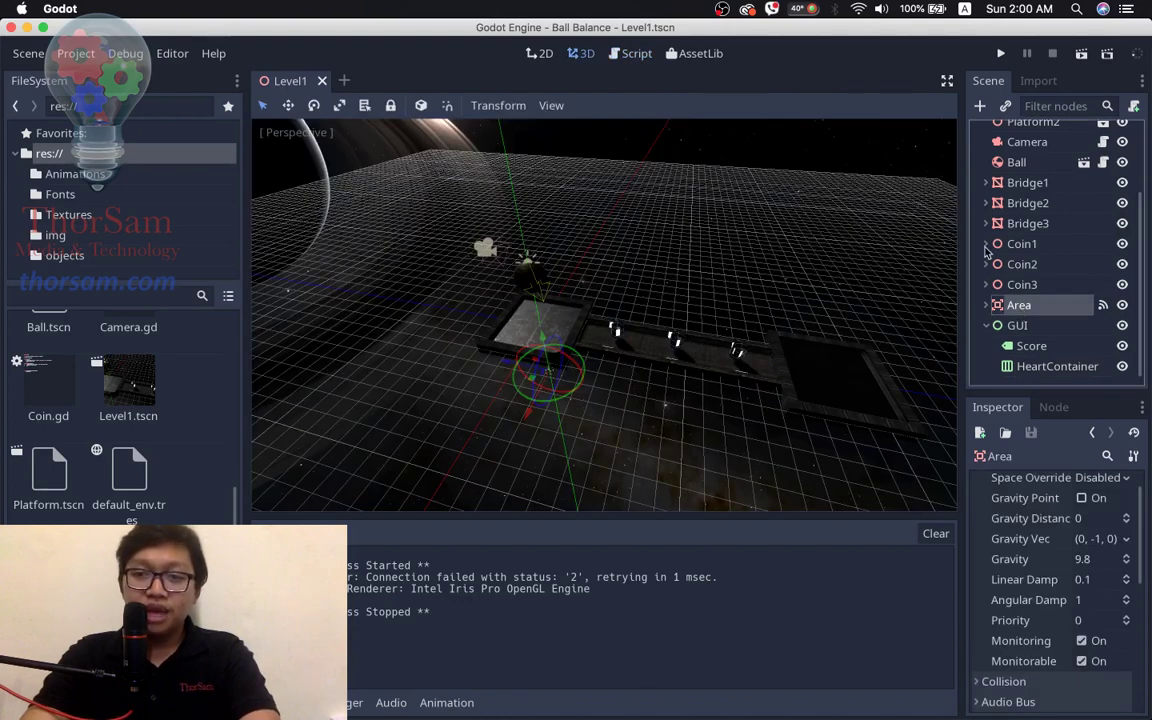
pyautogui.click(630, 53)
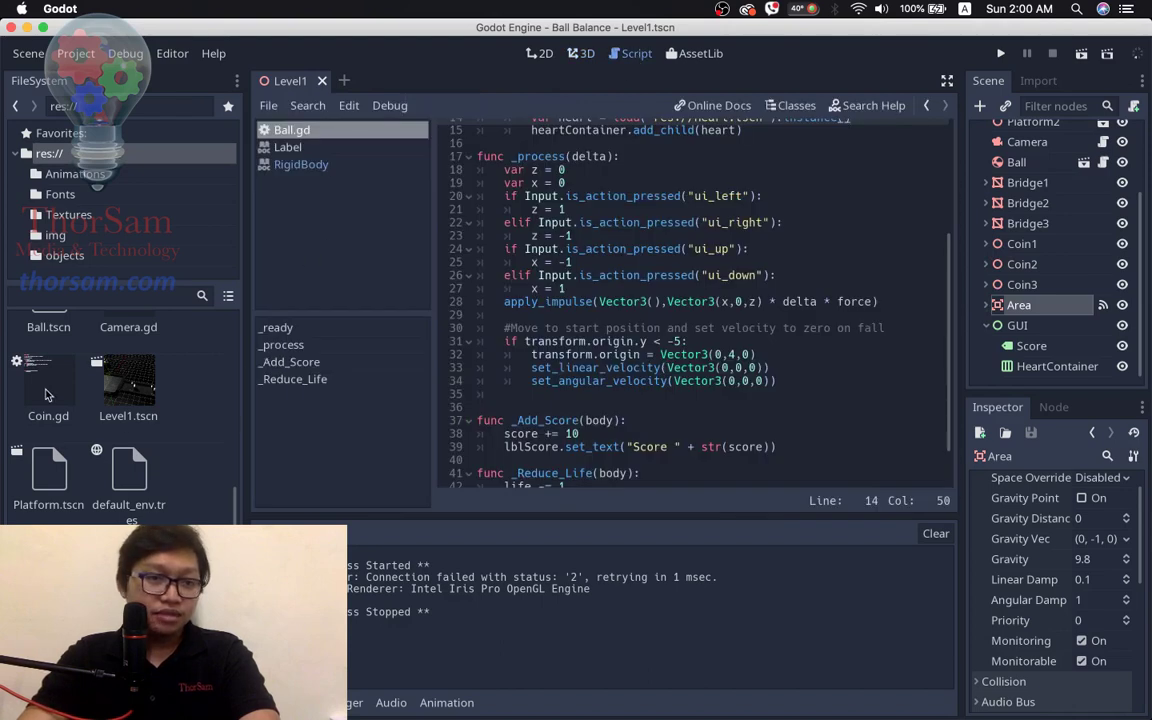
# - Open Coin.gd from the FileSystem, then switch back to Ball.gd
pyautogui.doubleClick(45, 395)
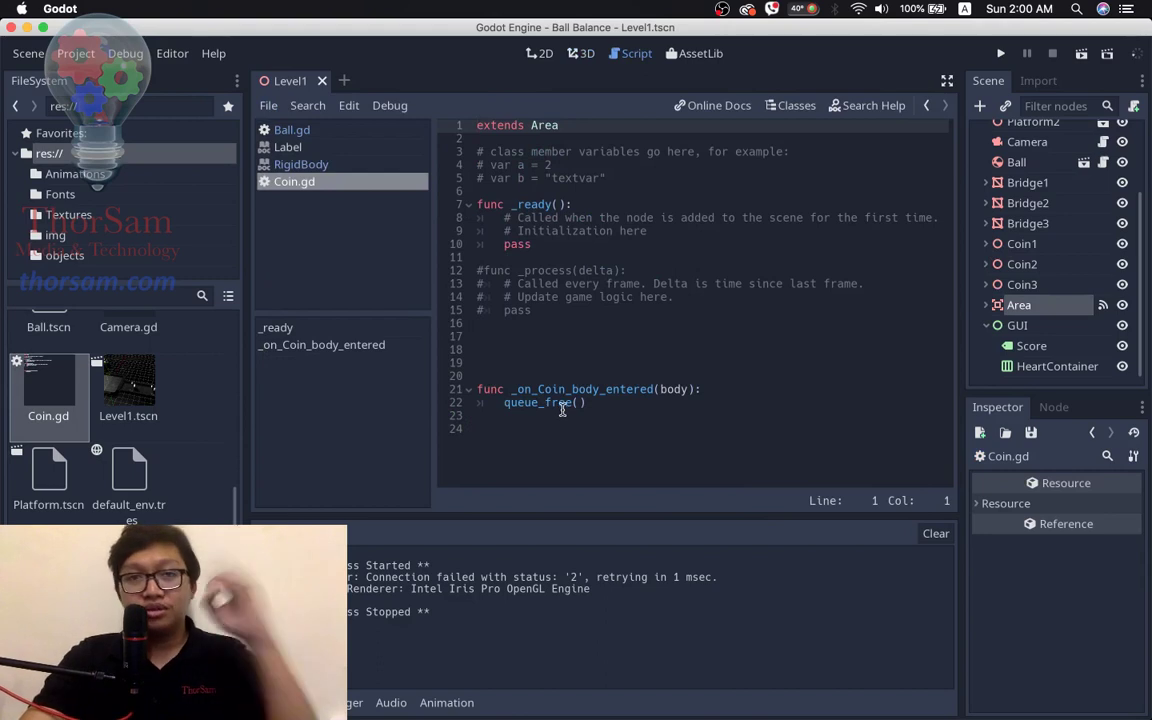
pyautogui.click(290, 131)
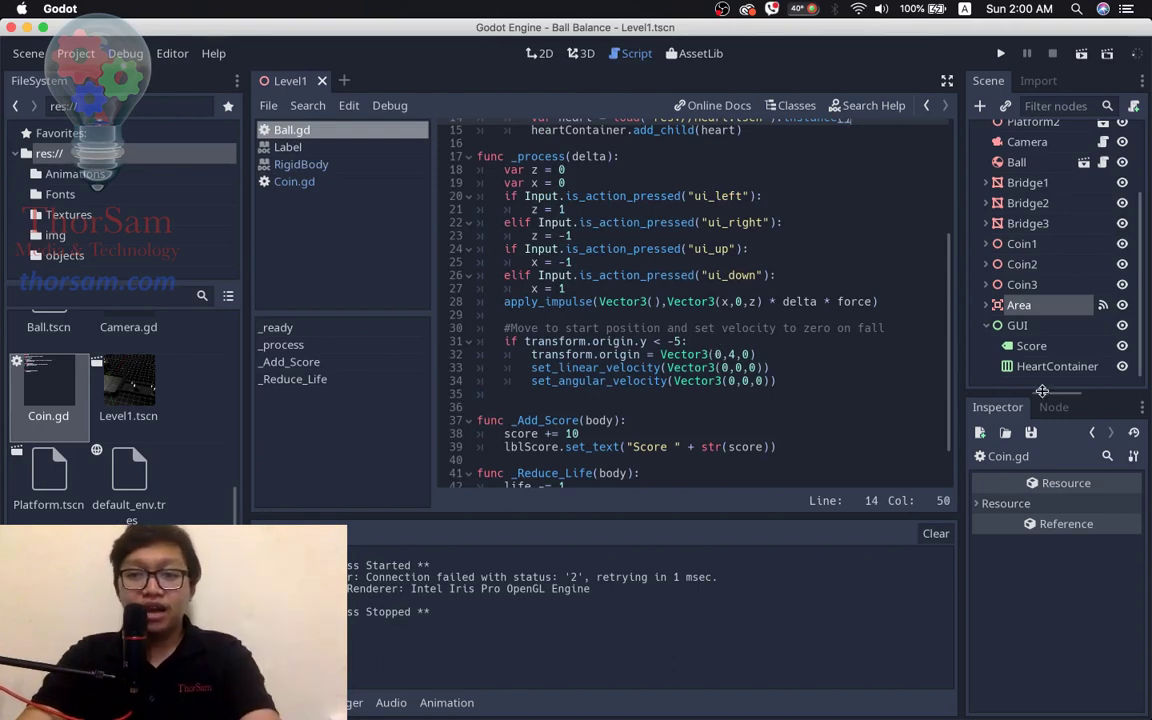
pyautogui.scroll(5, 784, 317)
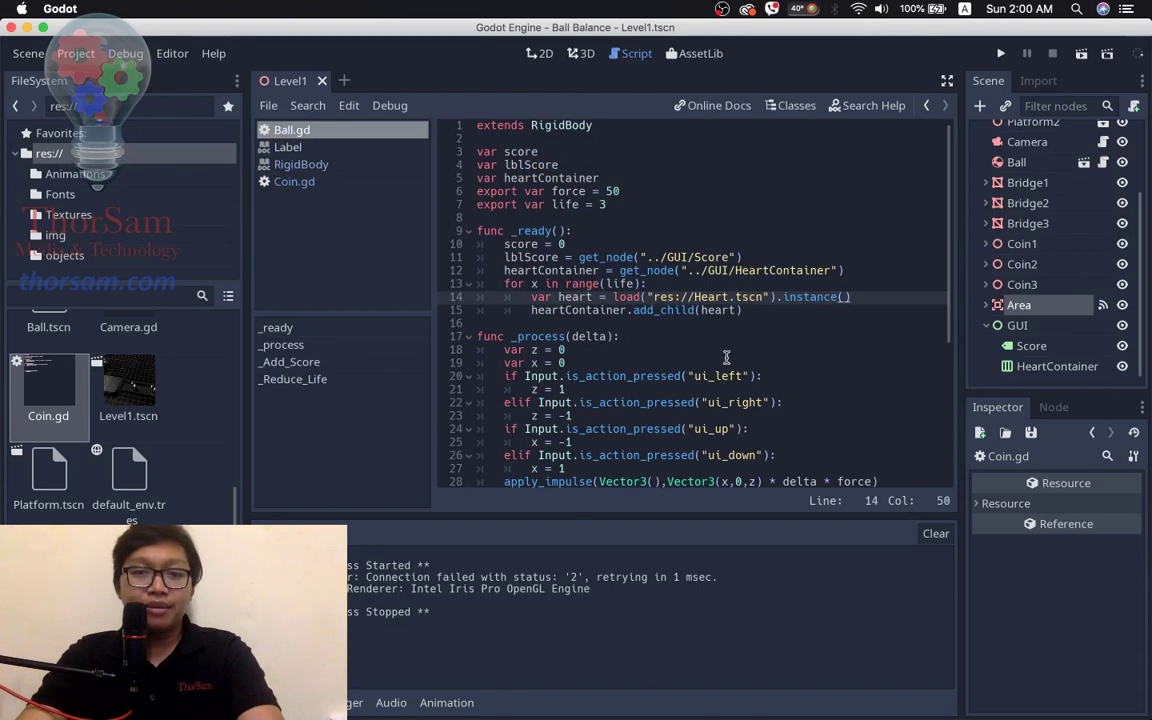
pyautogui.scroll(-5, 709, 350)
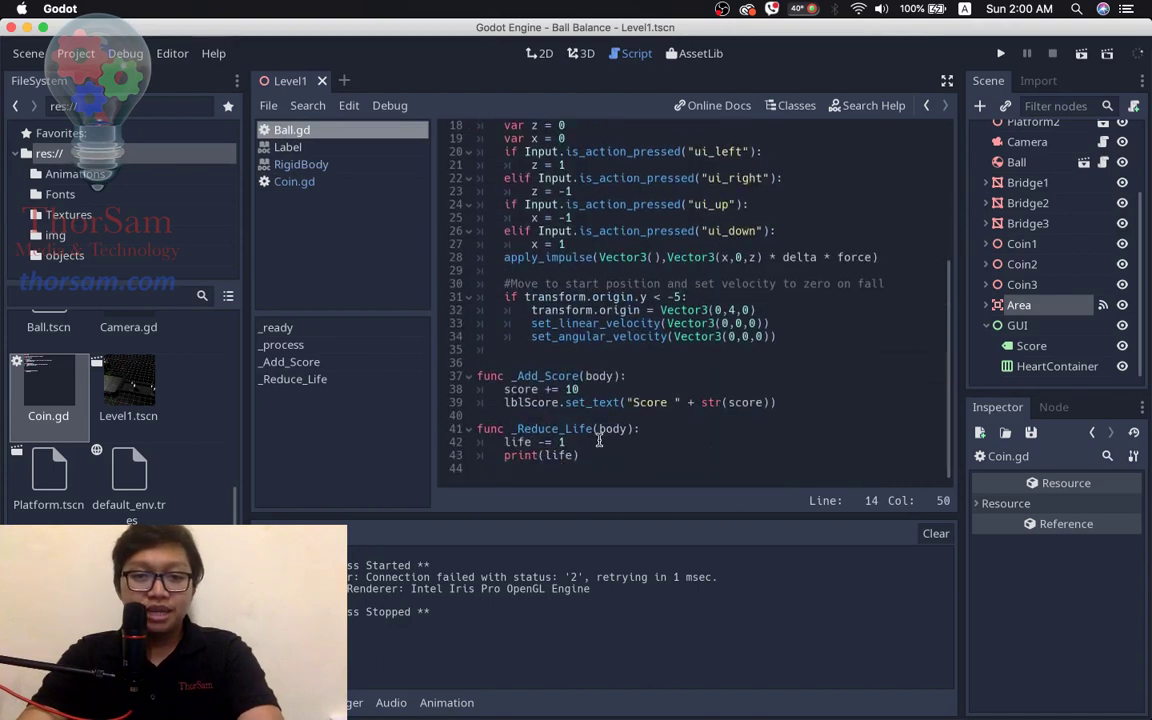
# - Replace print(life) on line 43 with heartContainer.get_child(0) using autocomplete
pyautogui.click(589, 456)
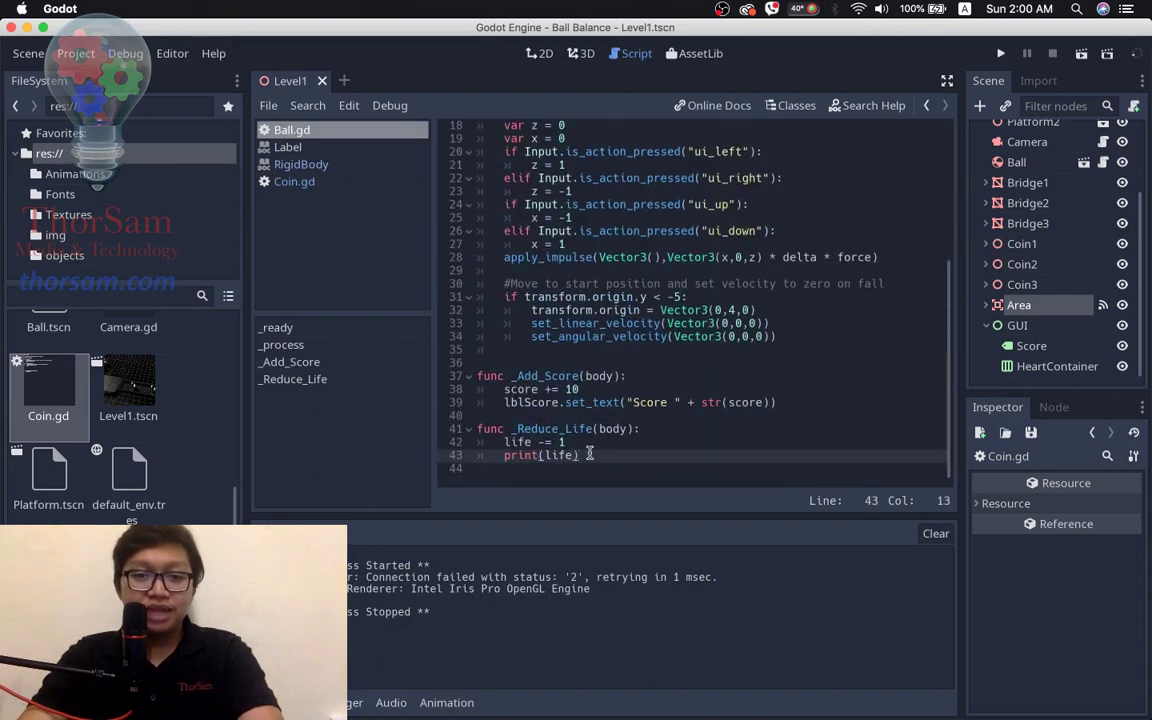
pyautogui.press('BackSpace')
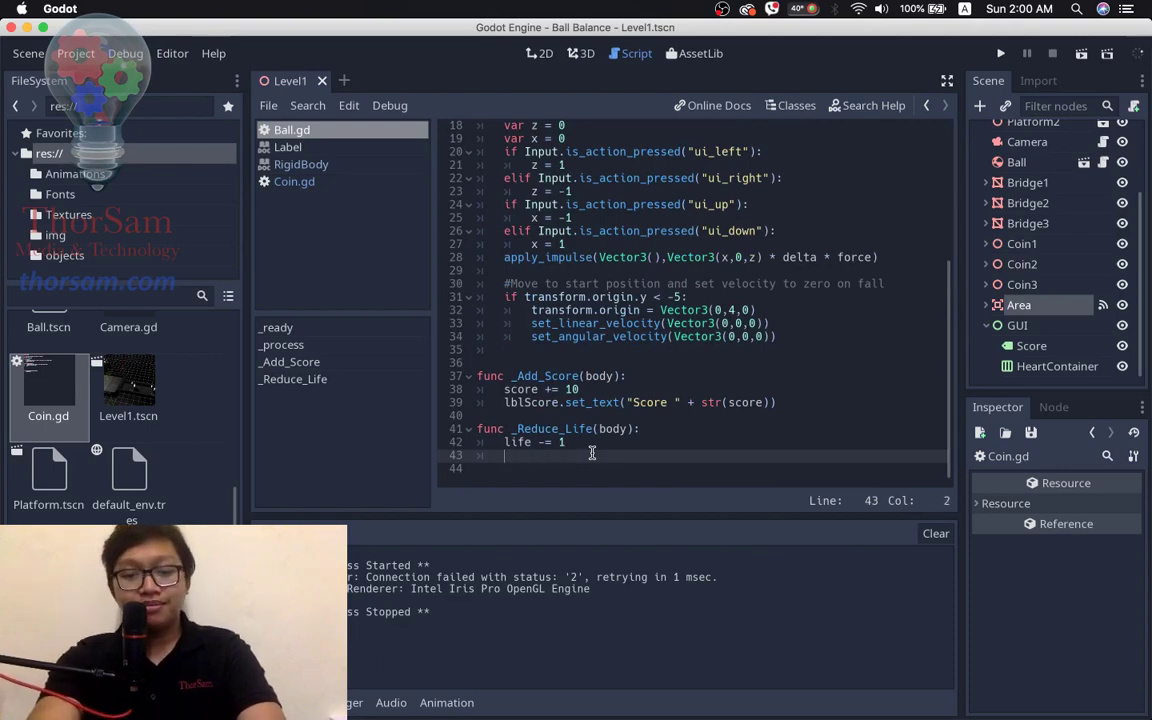
pyautogui.write('he')
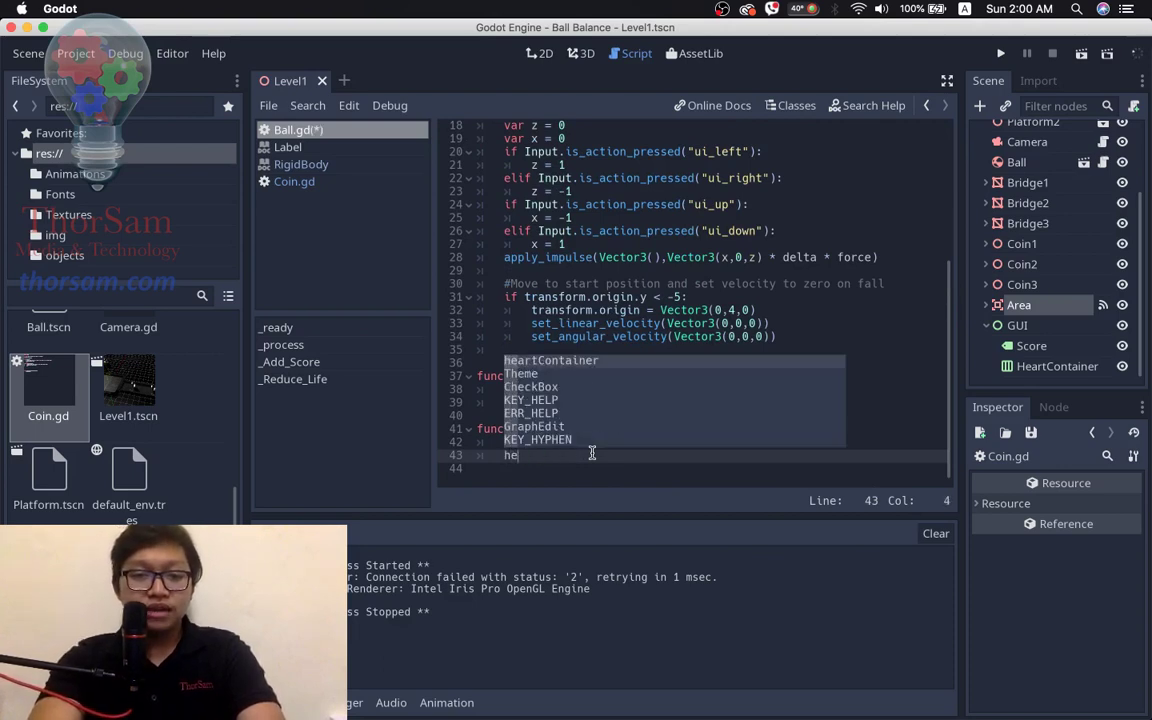
pyautogui.press('Return')
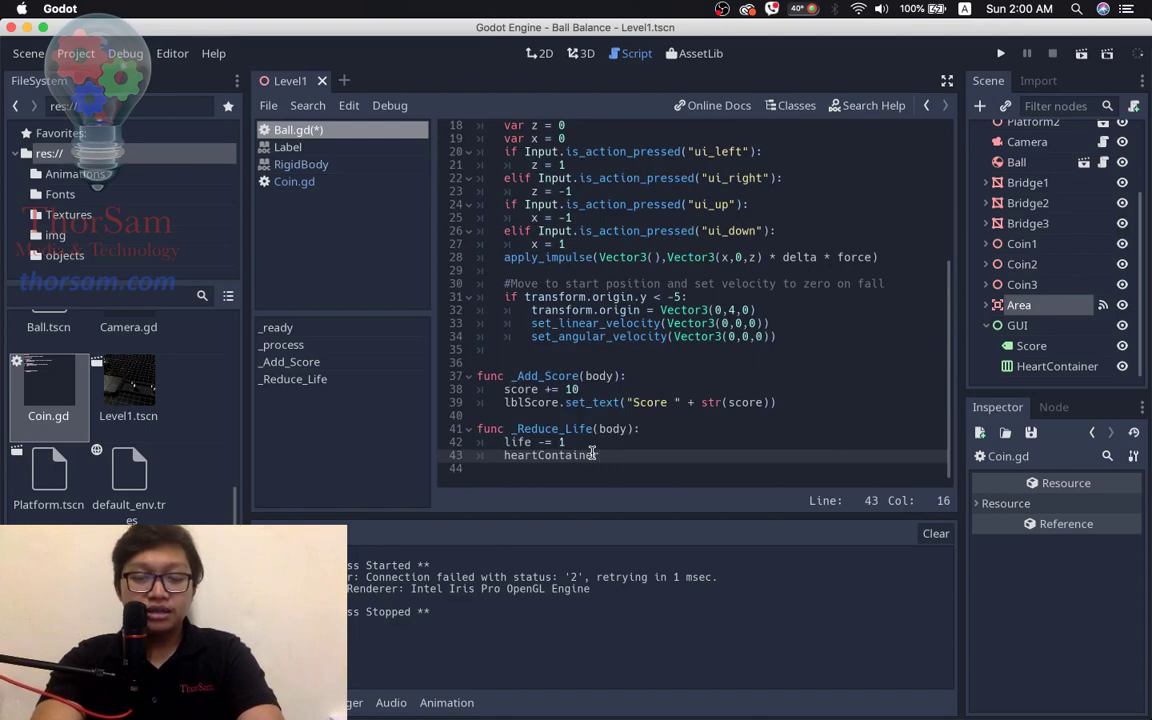
pyautogui.write('.get')
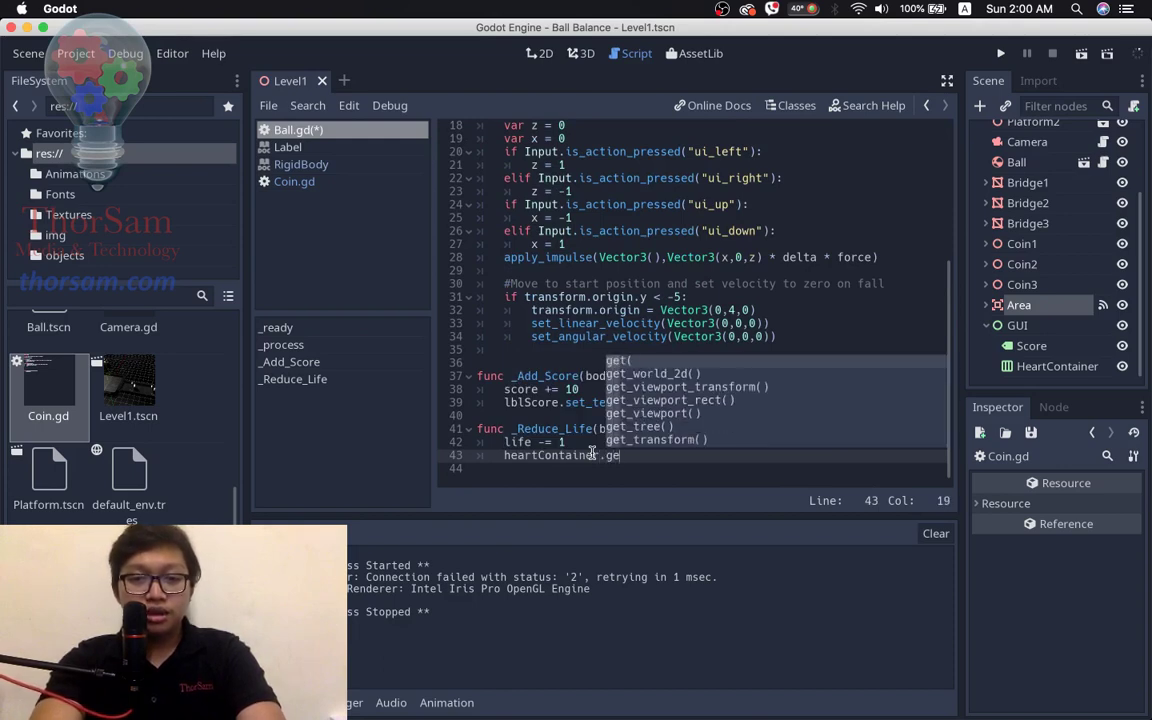
pyautogui.write('_ch')
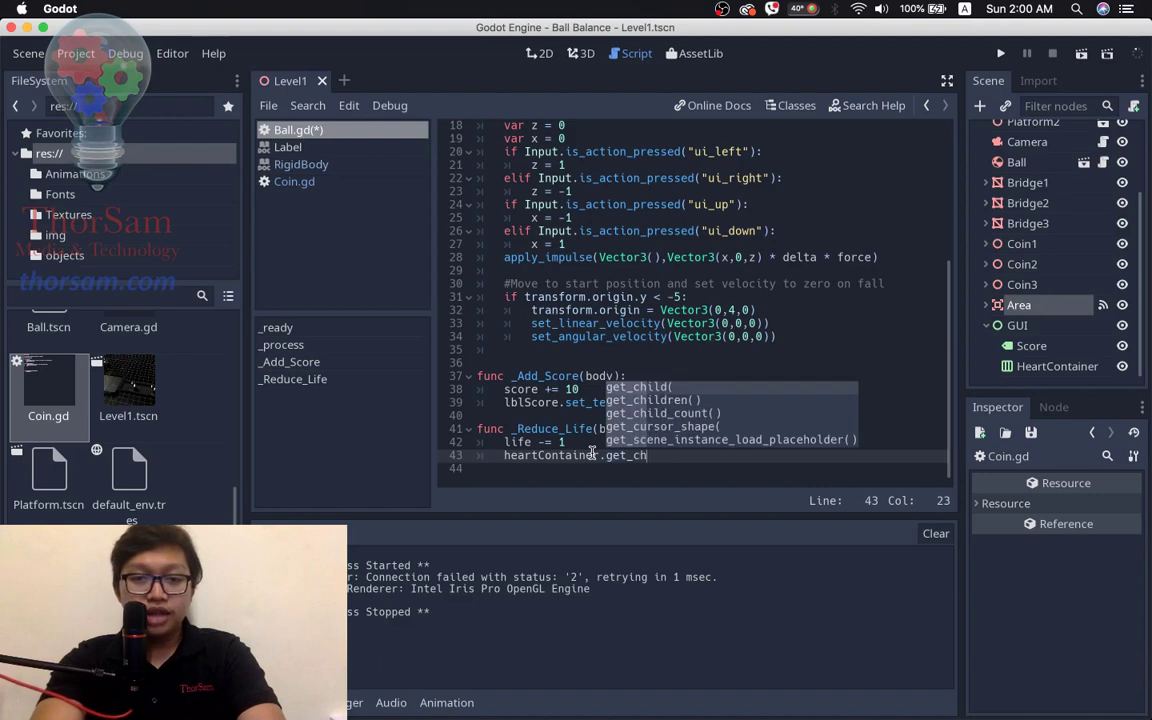
pyautogui.press('Return')
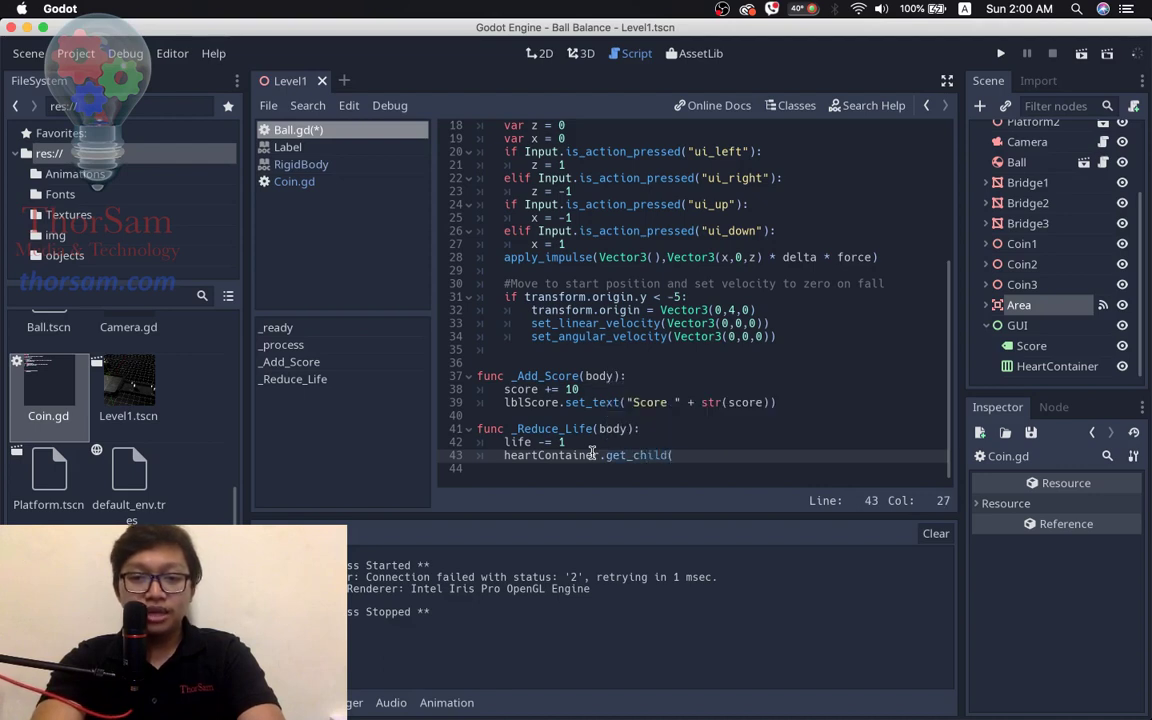
pyautogui.press('BackSpace')
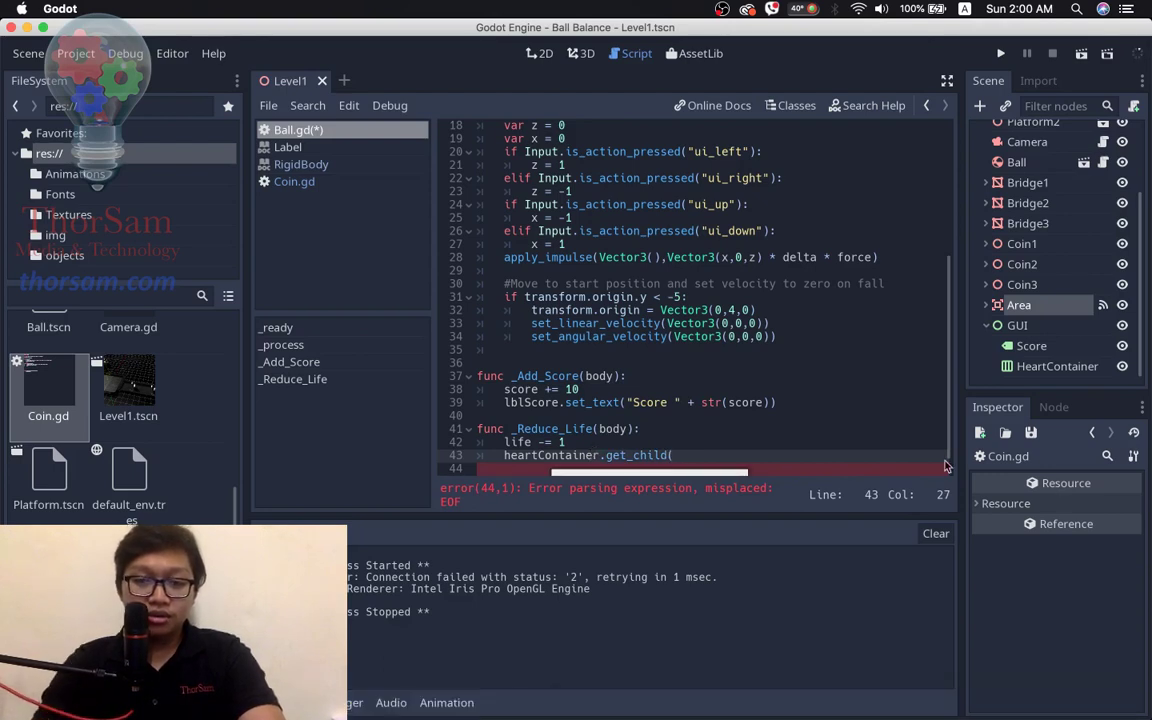
pyautogui.scroll(-1, 899, 426)
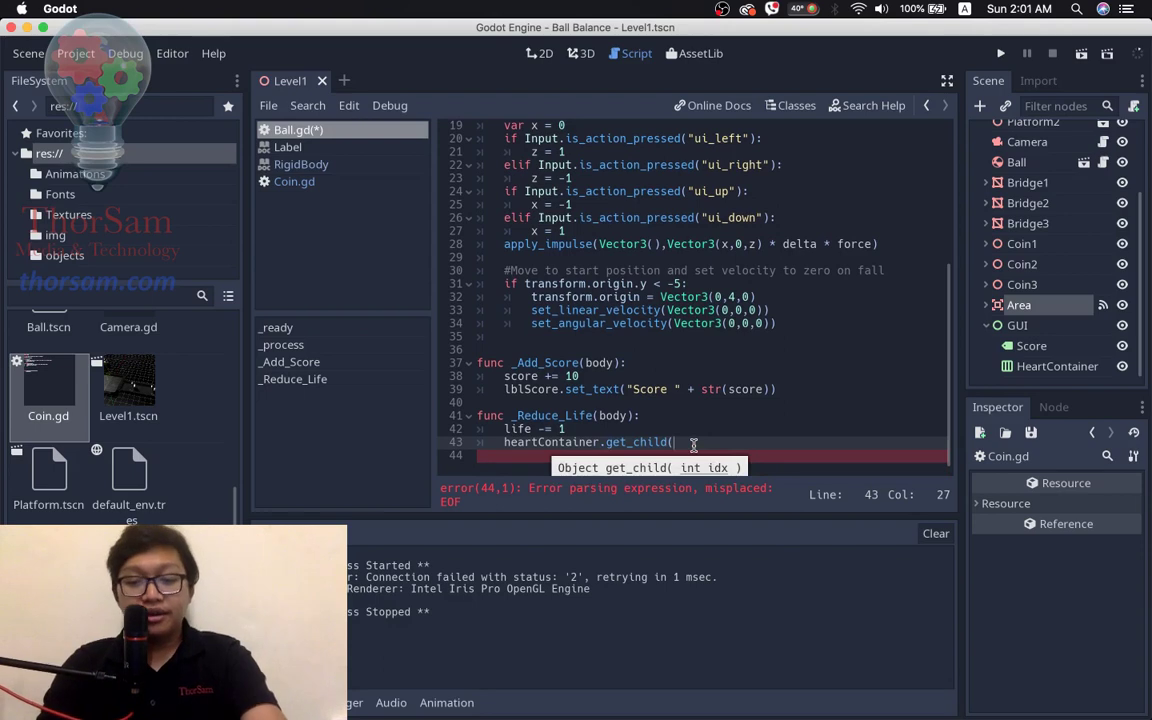
pyautogui.write('0).')
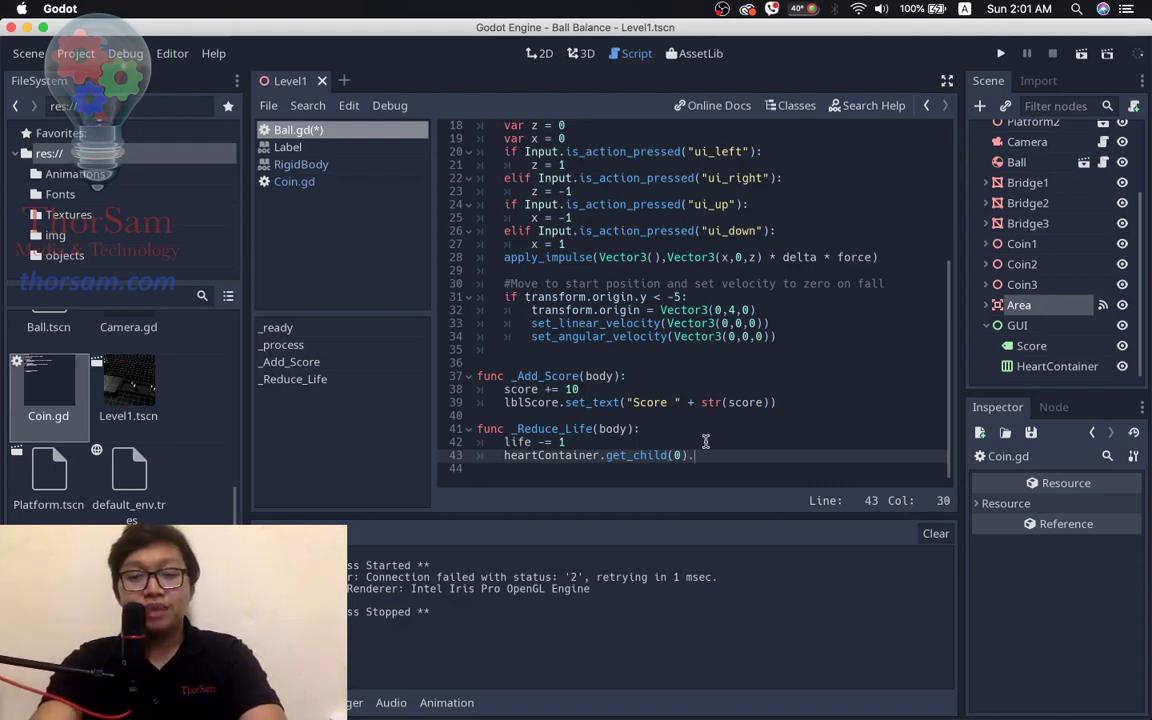
# - Complete line 43 as heartContainer.get_child(0).queue_free(), checking Coin.gd, and save with Ctrl+S
pyautogui.click(290, 183)
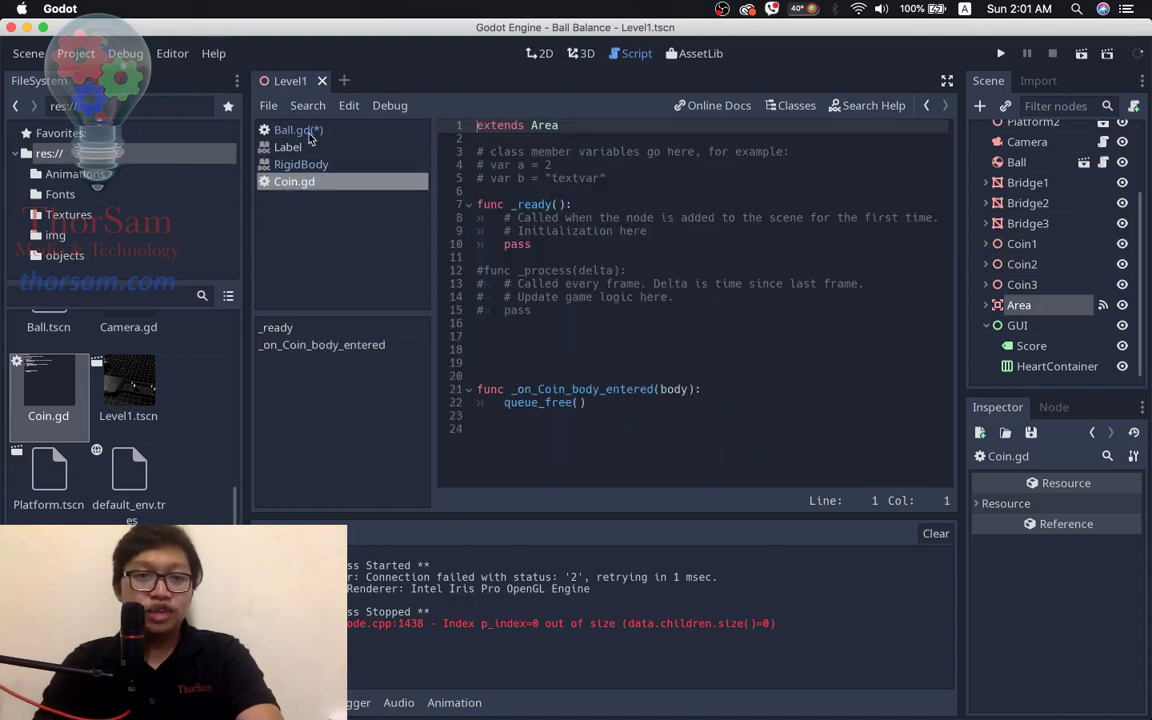
pyautogui.click(305, 133)
pyautogui.write('q')
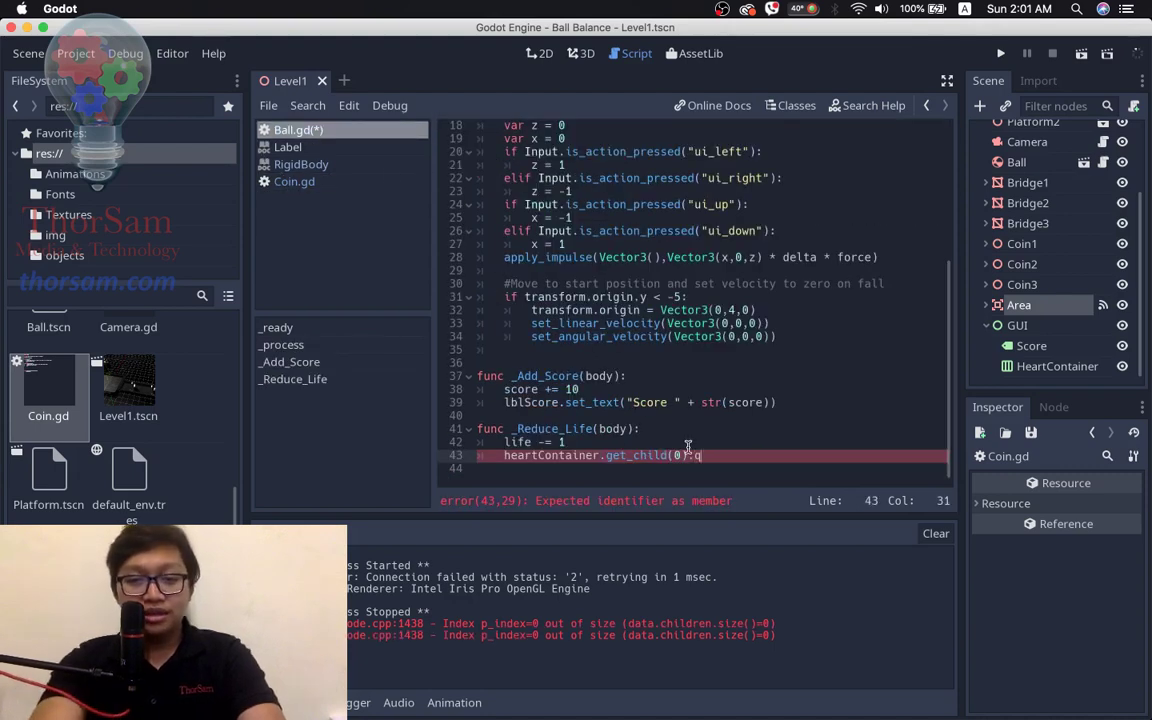
pyautogui.write('ueue_free')
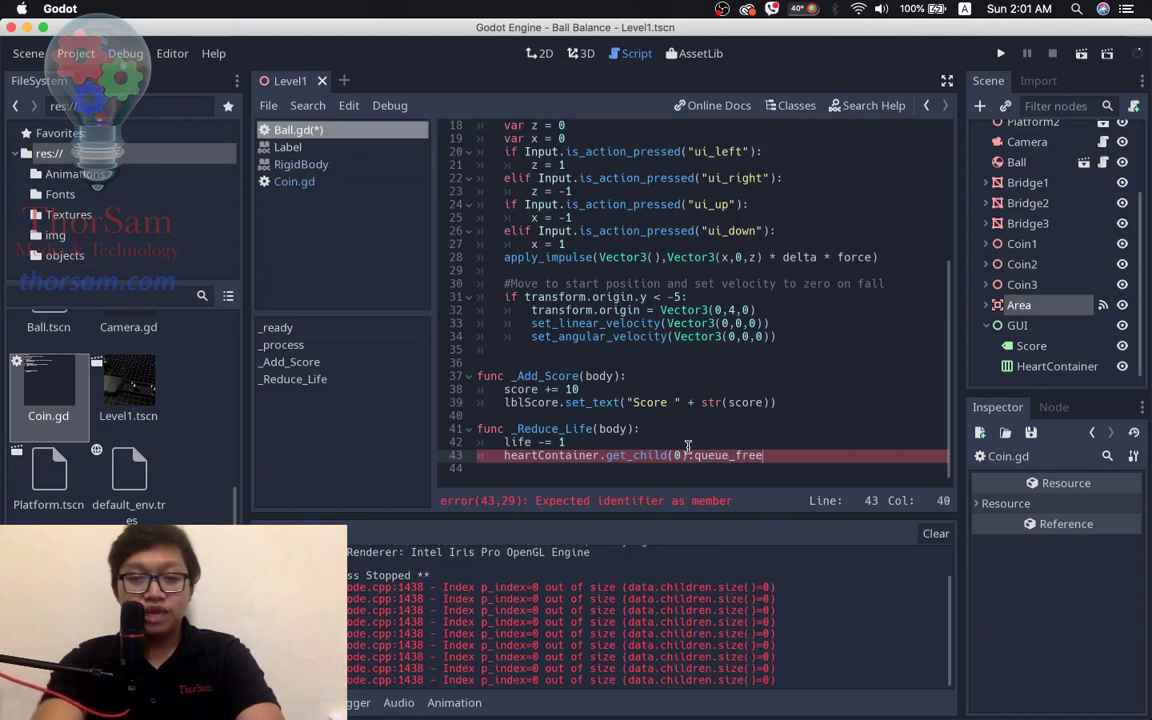
pyautogui.write('()')
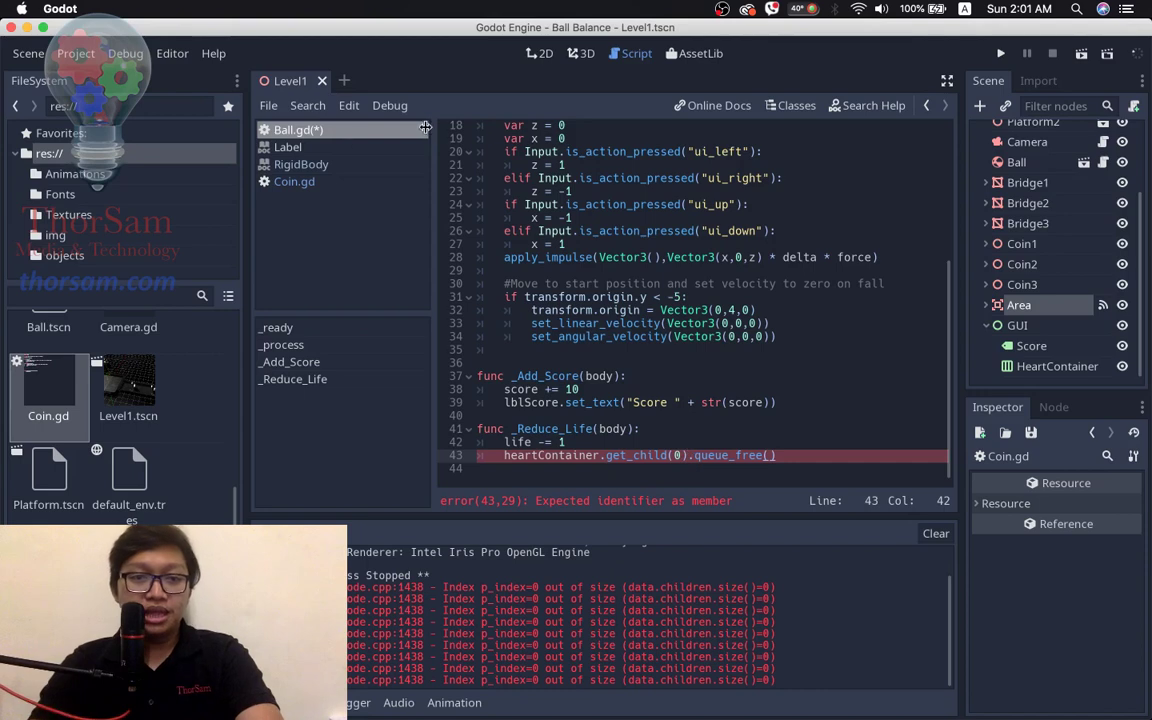
pyautogui.click(337, 183)
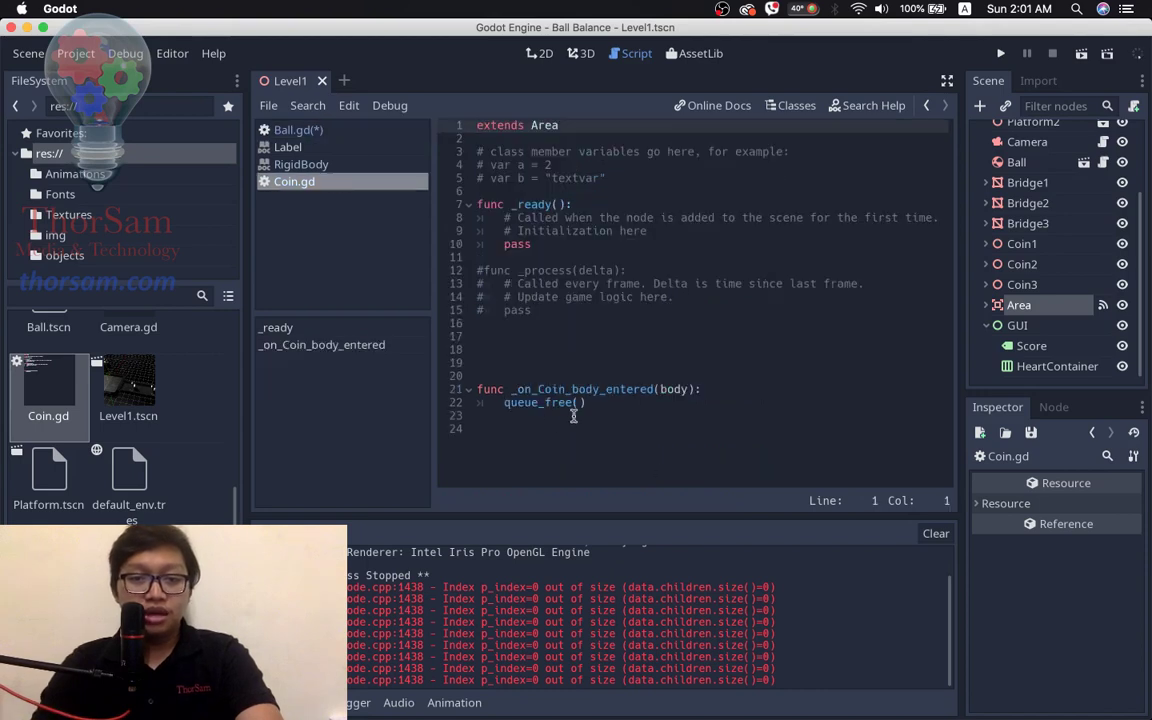
pyautogui.click(306, 137)
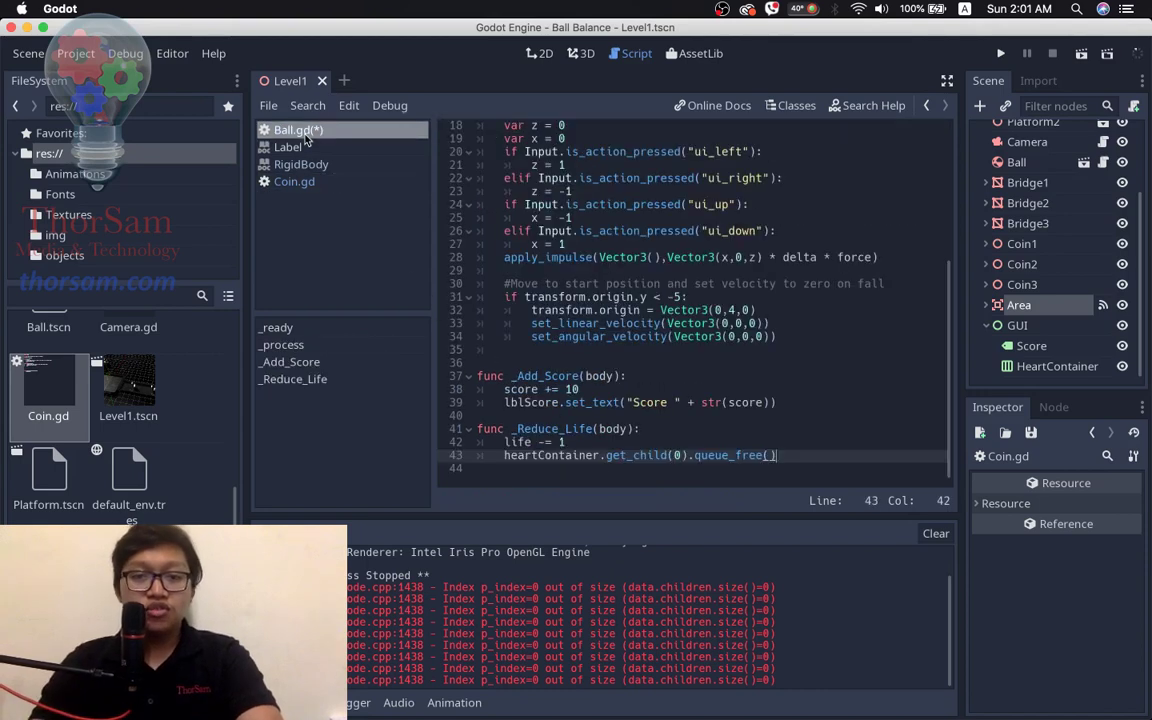
pyautogui.hotkey('ctrl', 's')
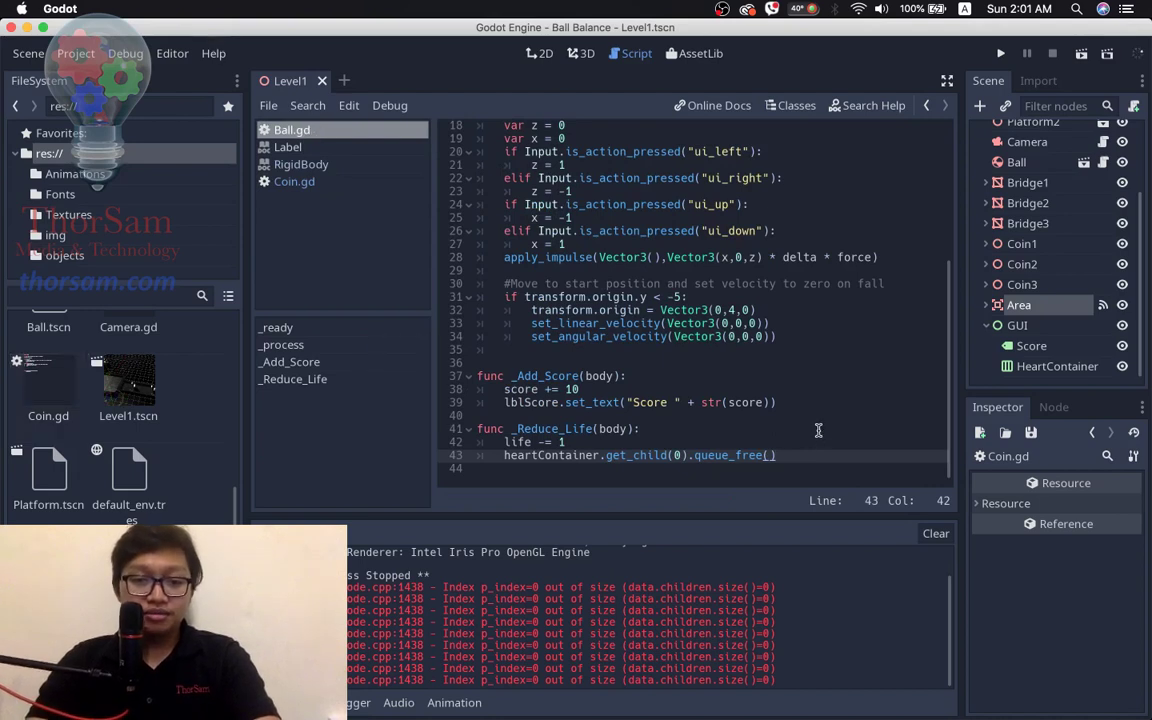
pyautogui.scroll(5, 818, 430)
pyautogui.scroll(-2, 818, 432)
pyautogui.scroll(-3, 818, 432)
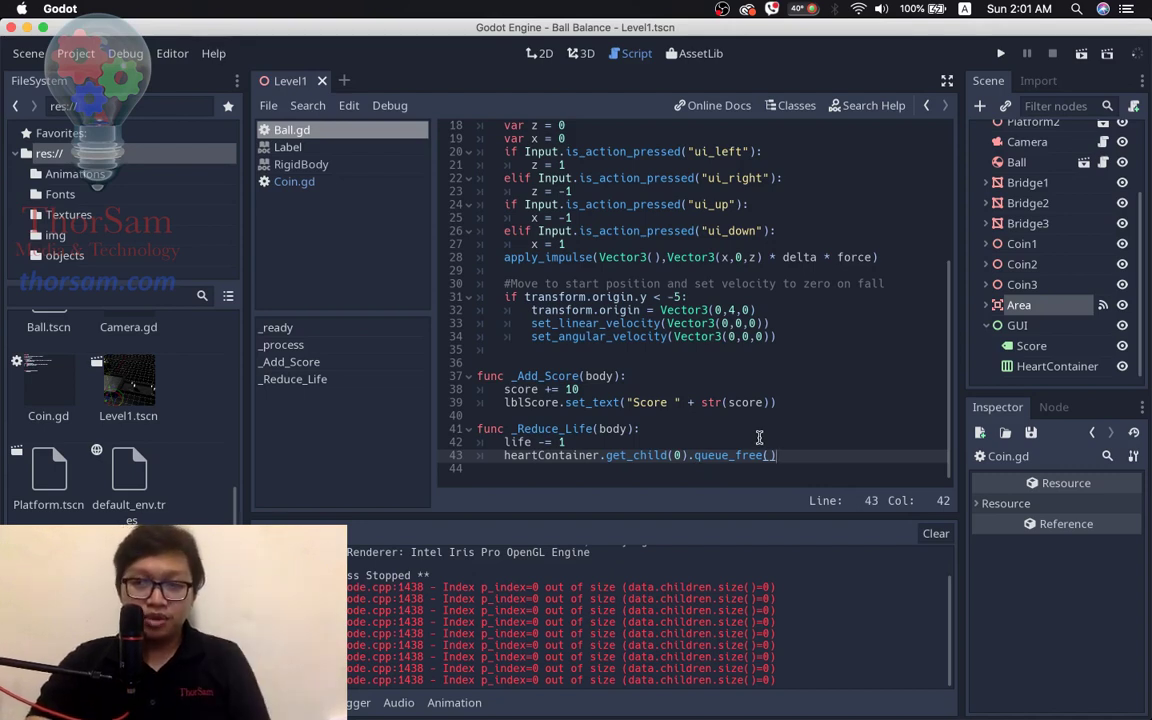
# - Test losing hearts in the running game, then close it and switch to the 3D view
pyautogui.click(1081, 56)
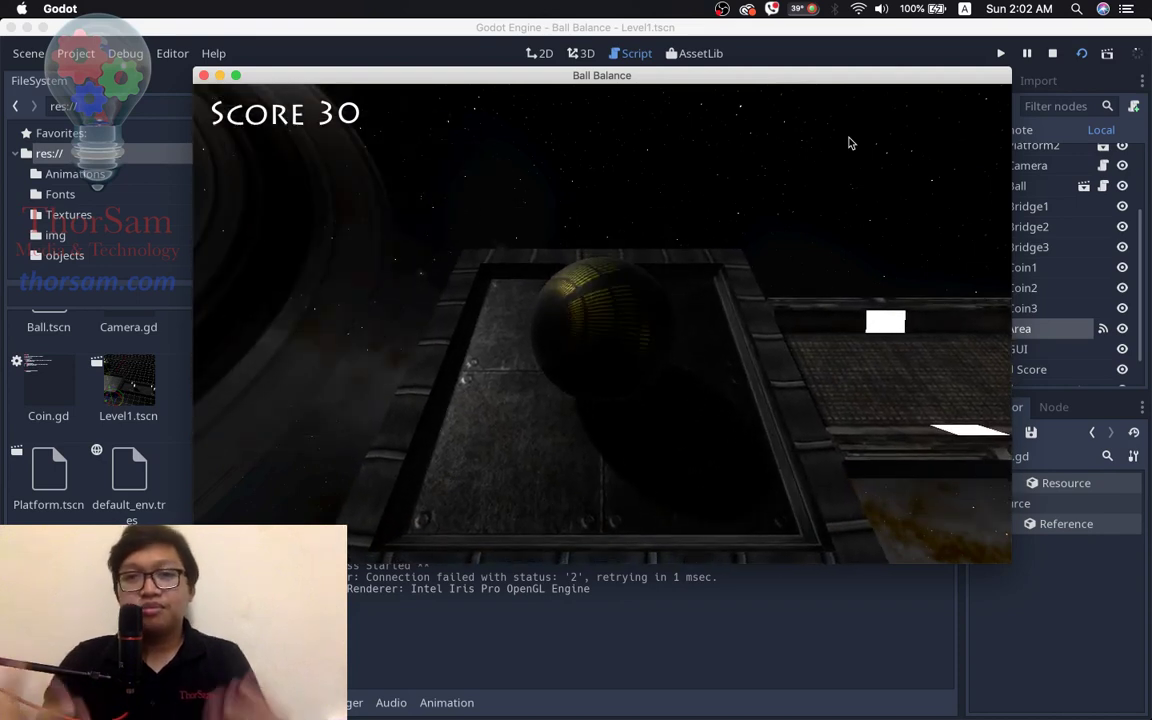
pyautogui.click(203, 76)
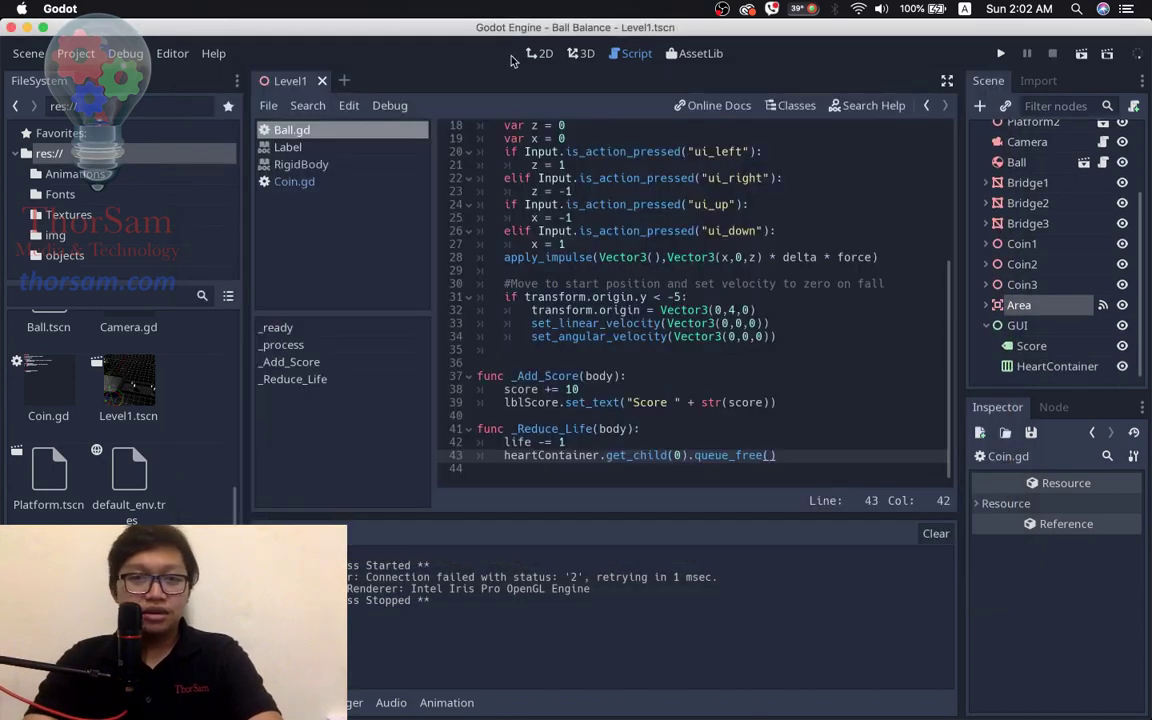
pyautogui.click(582, 54)
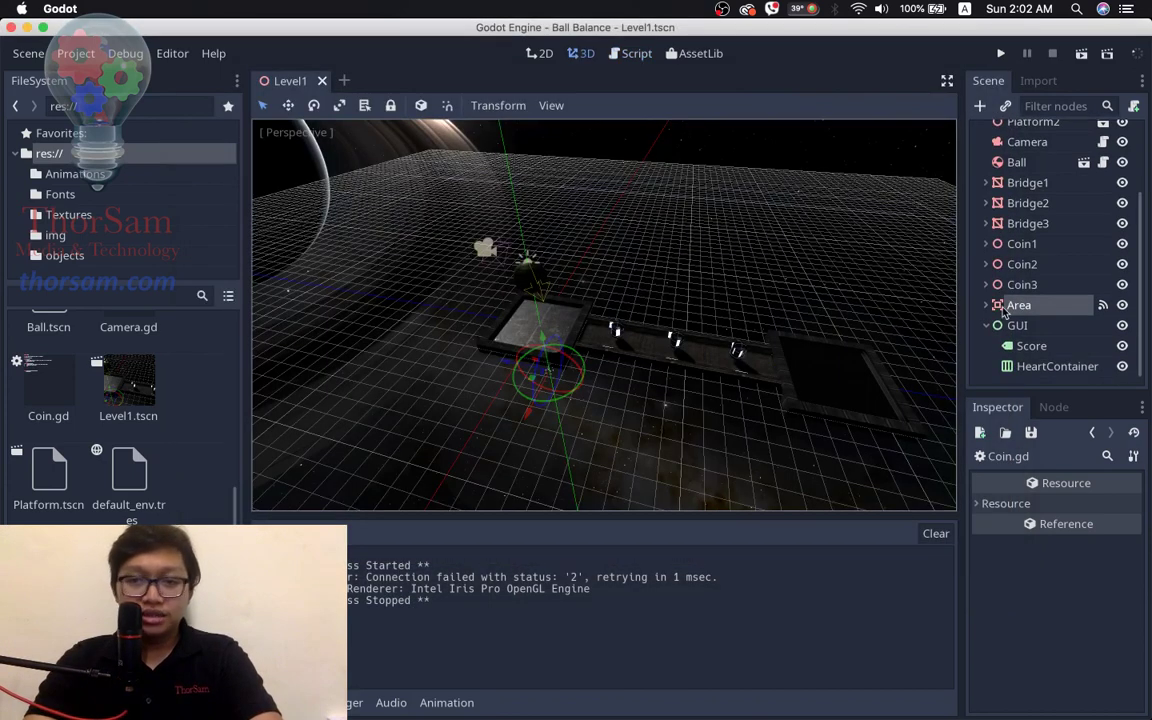
# - Rename the Area node in the Scene tree to DeadArea
pyautogui.click(987, 327)
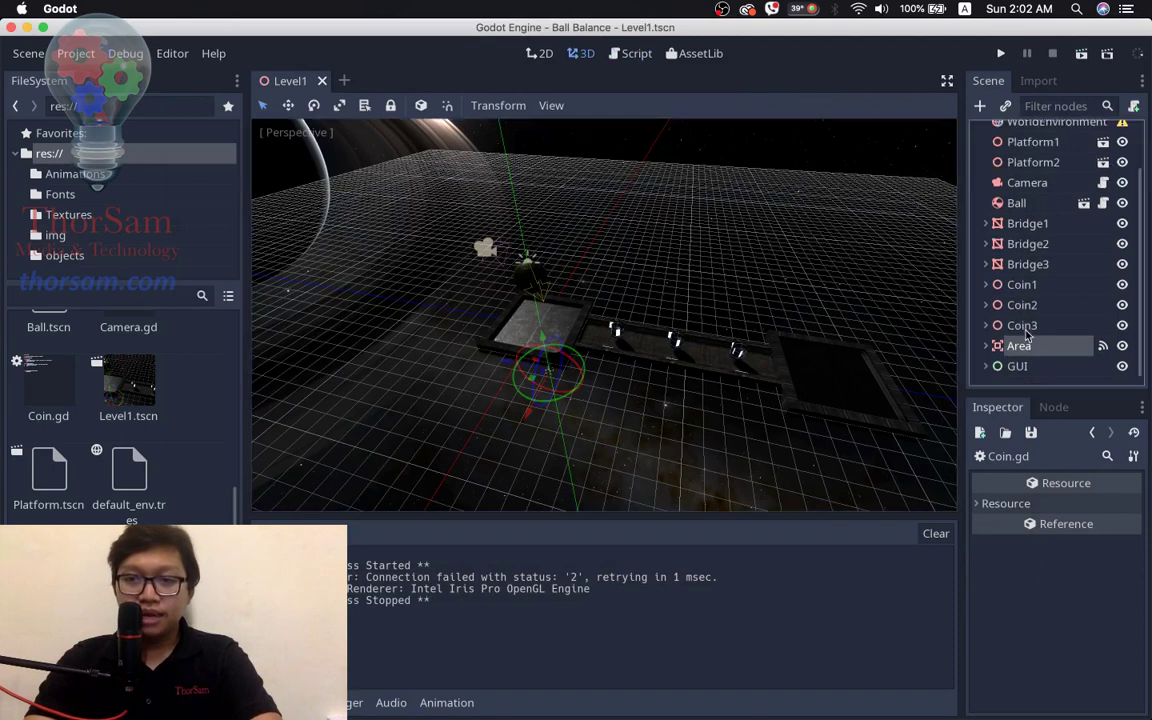
pyautogui.click(1024, 329)
pyautogui.click(1030, 350)
pyautogui.click(1026, 350)
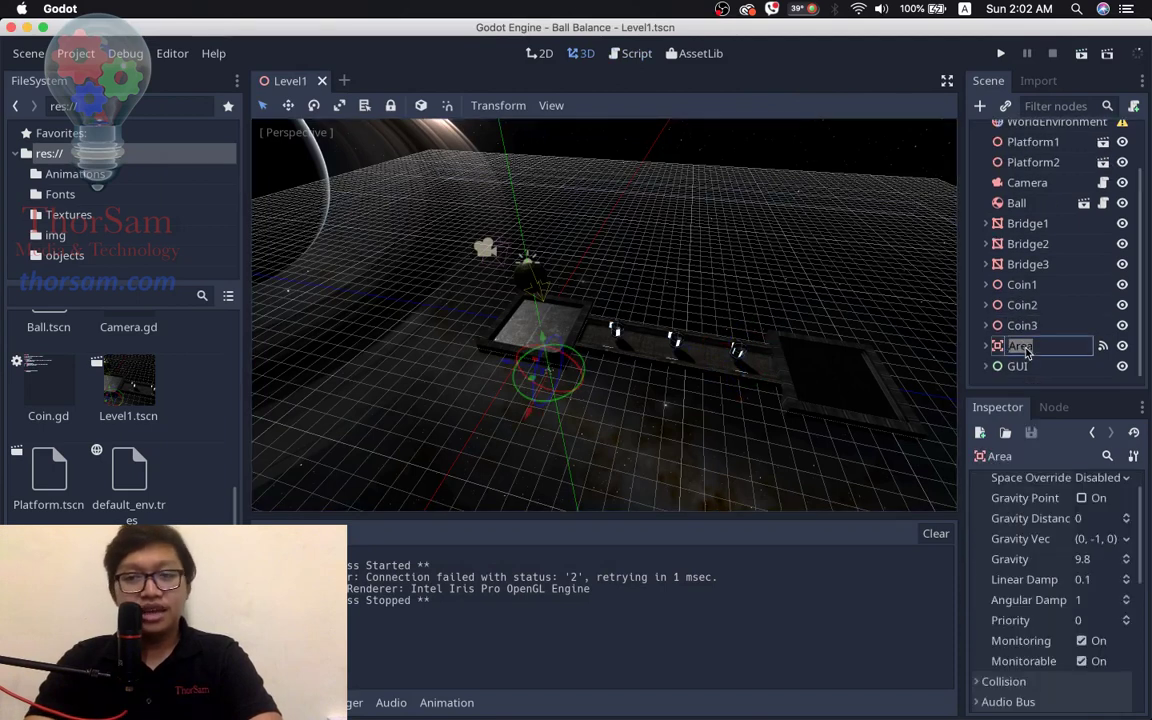
pyautogui.click(1026, 348)
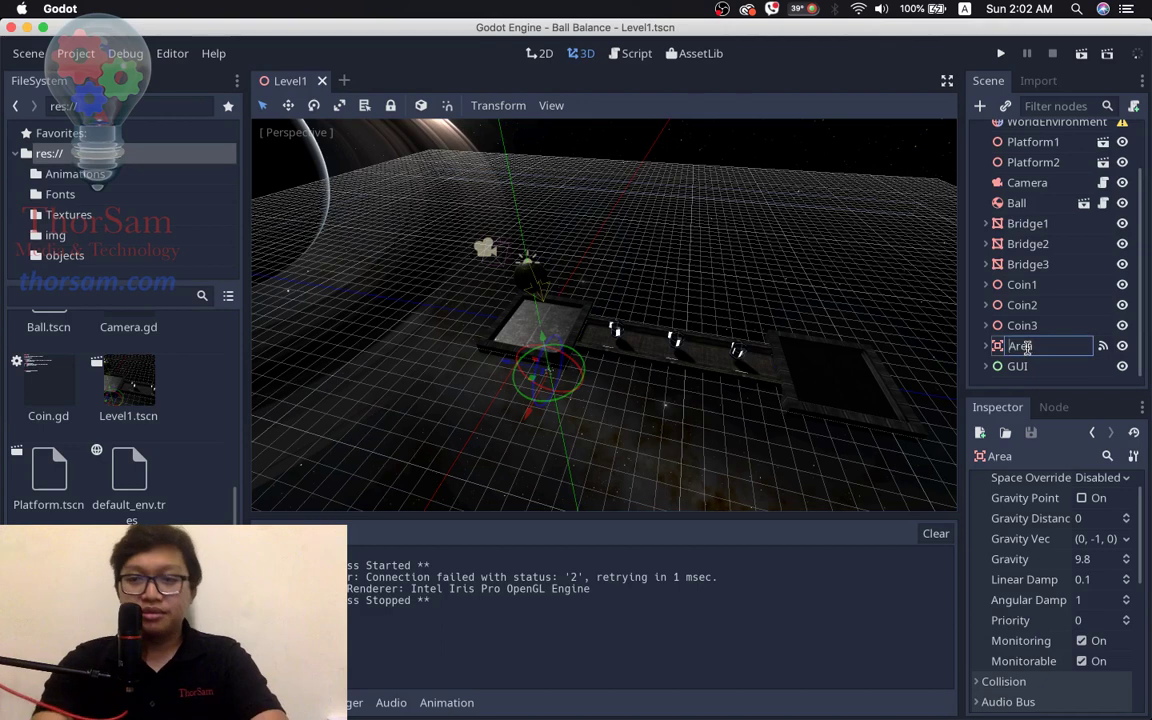
pyautogui.write('Dead')
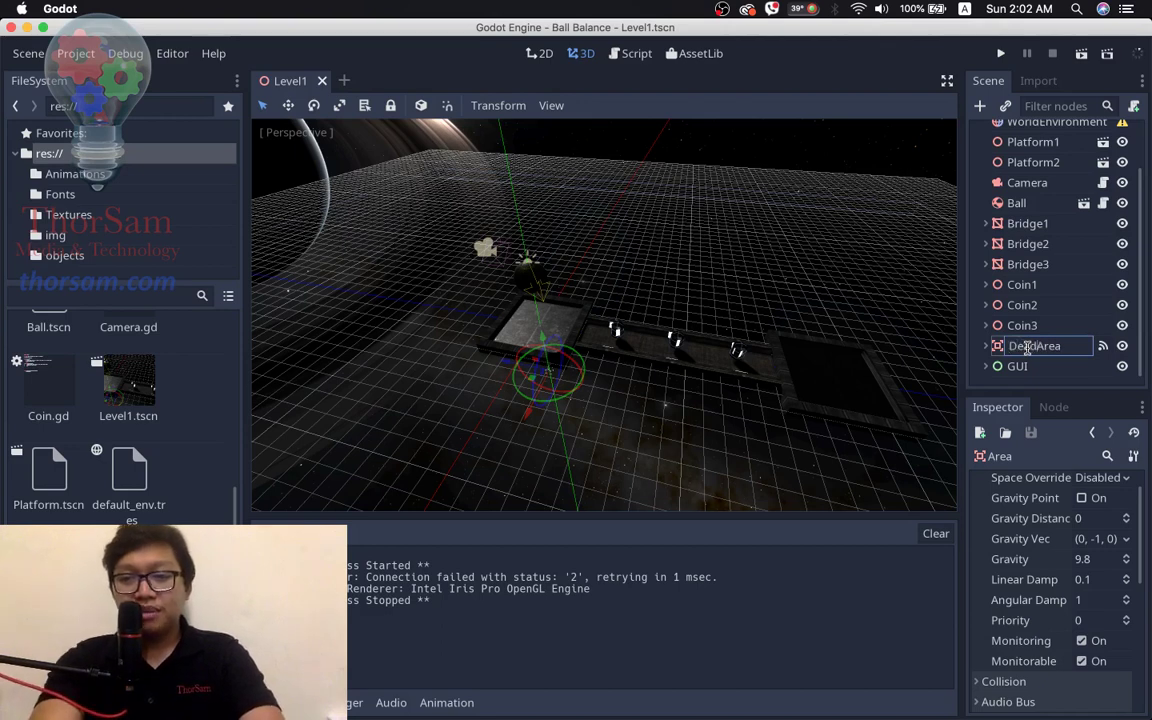
pyautogui.press('Return')
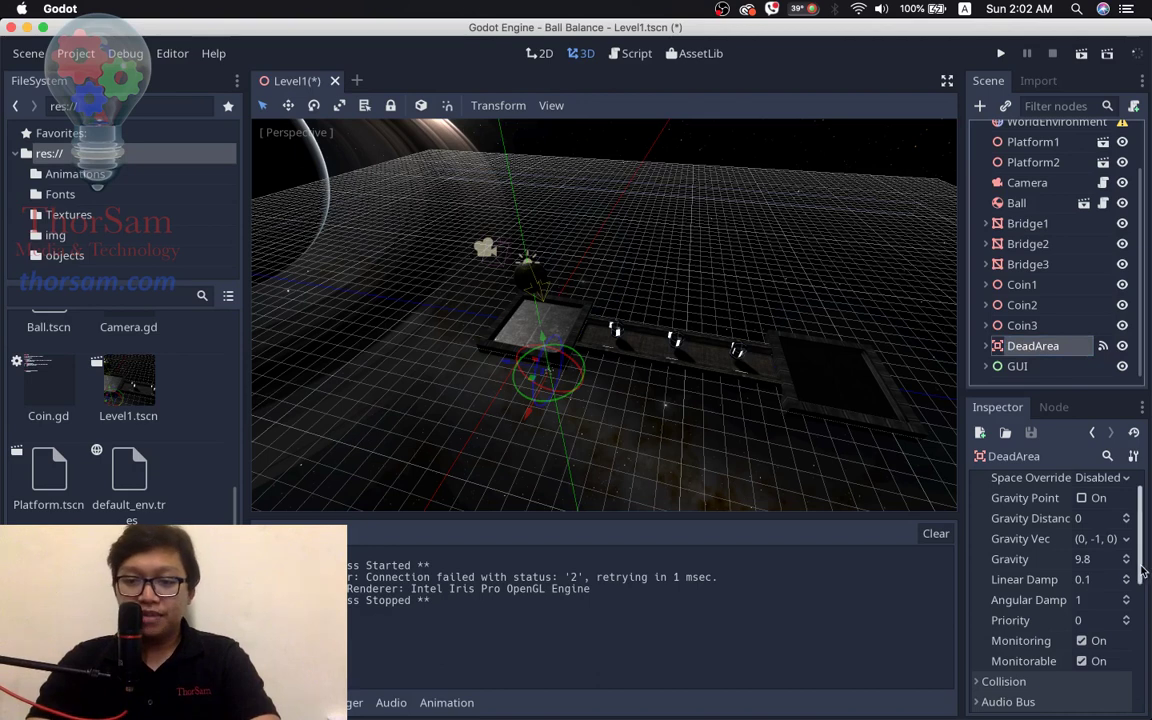
# - Set DeadArea's translation y to -10, then save and run the scene
pyautogui.scroll(-2, 1143, 570)
pyautogui.scroll(3, 1133, 509)
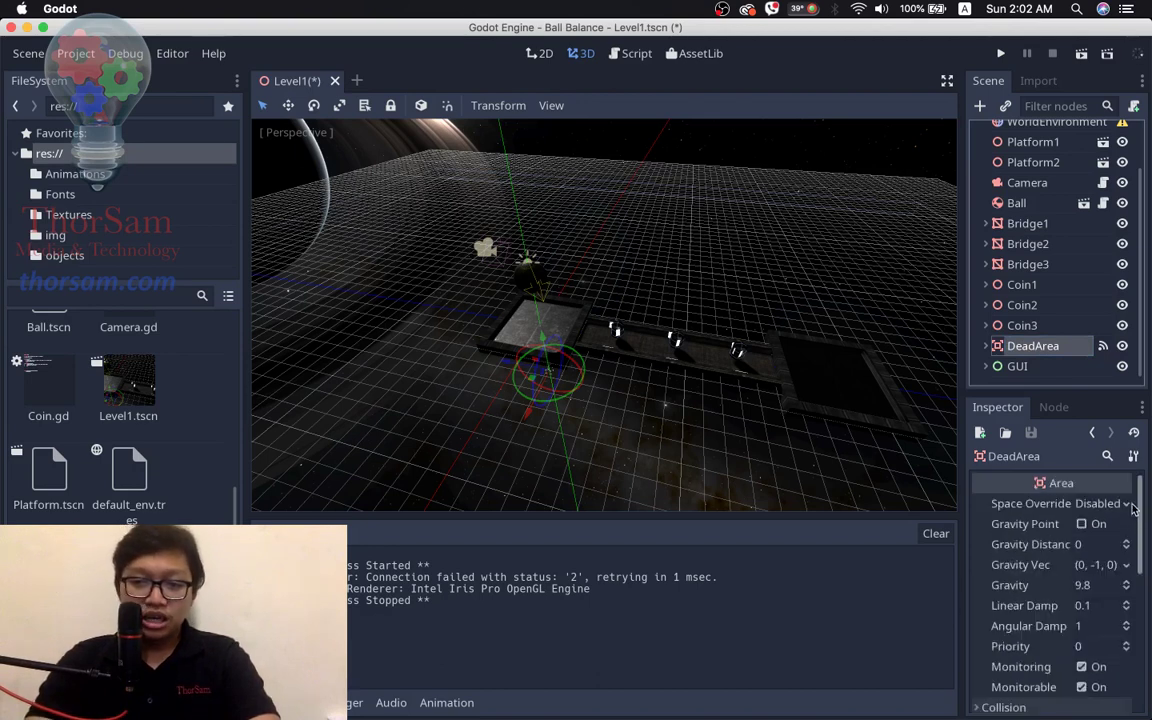
pyautogui.scroll(-5, 1150, 675)
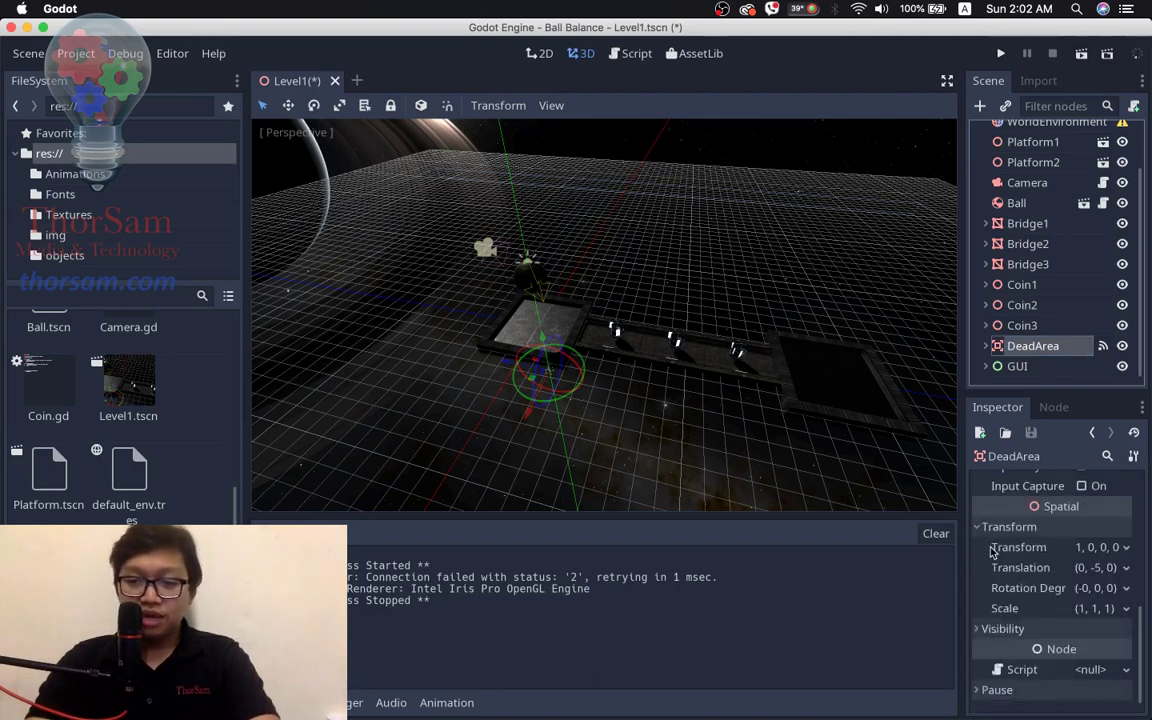
pyautogui.click(1096, 568)
pyautogui.write('-10')
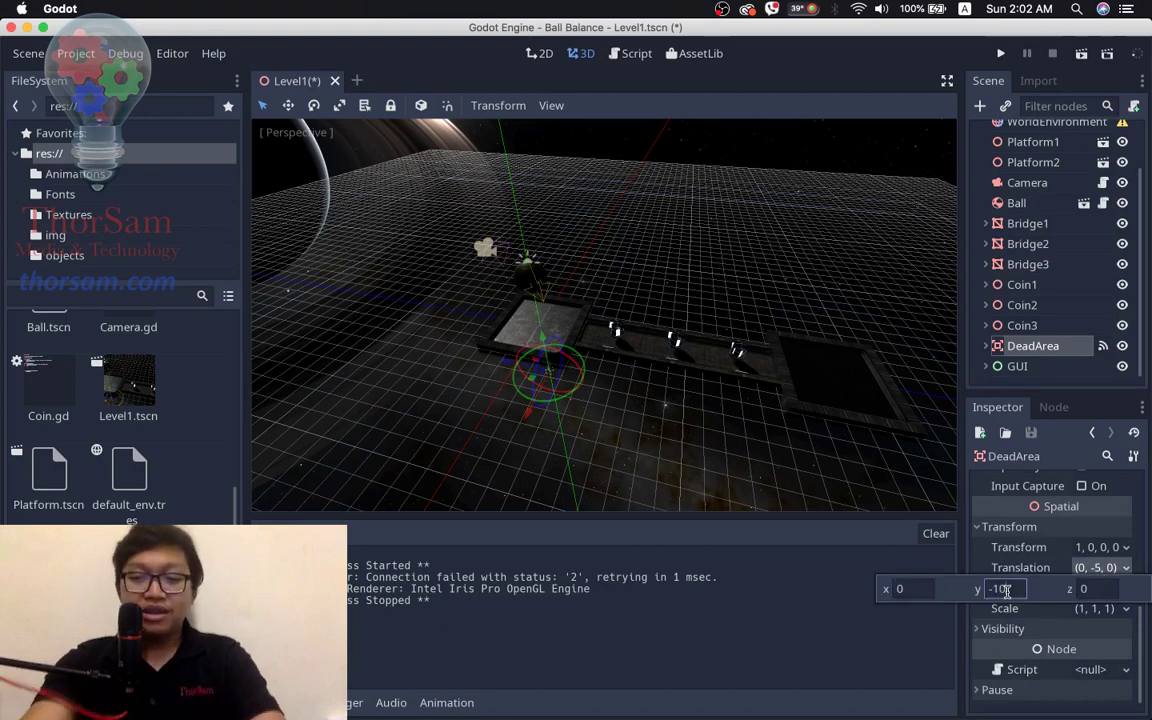
pyautogui.press('Return')
pyautogui.click(1015, 571)
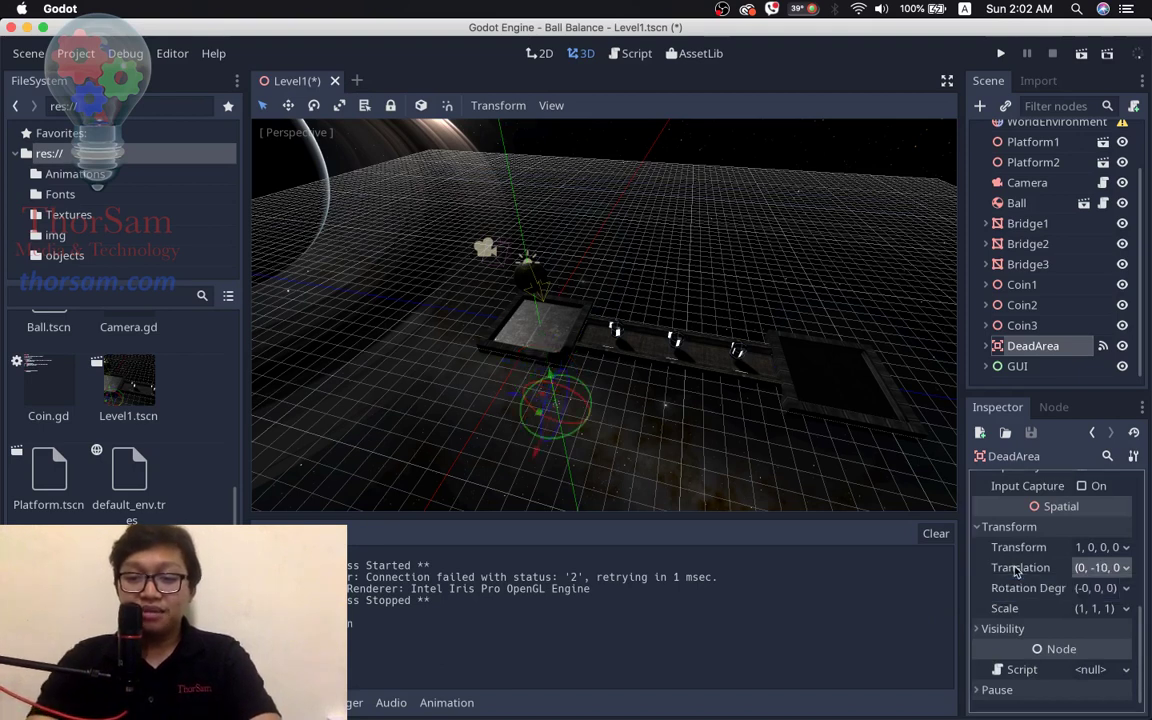
pyautogui.click(1083, 56)
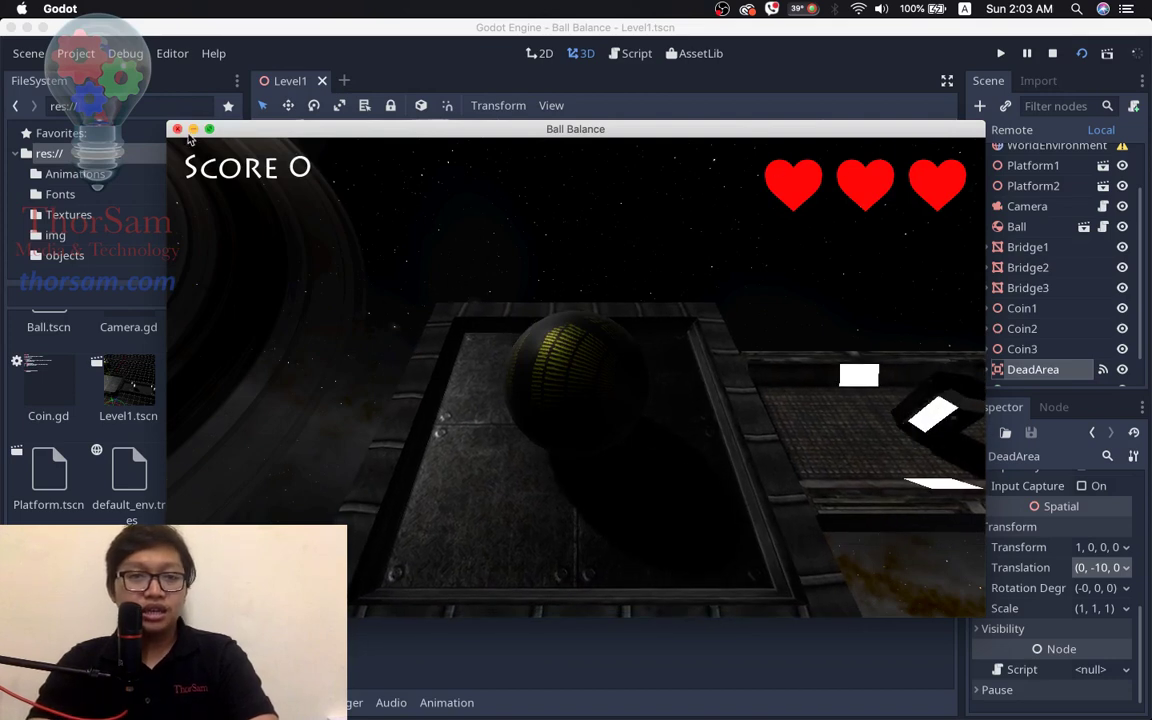
# - Tilt the platform up until the ball falls off, close the game, and open Ball.gd
pyautogui.press('Up')
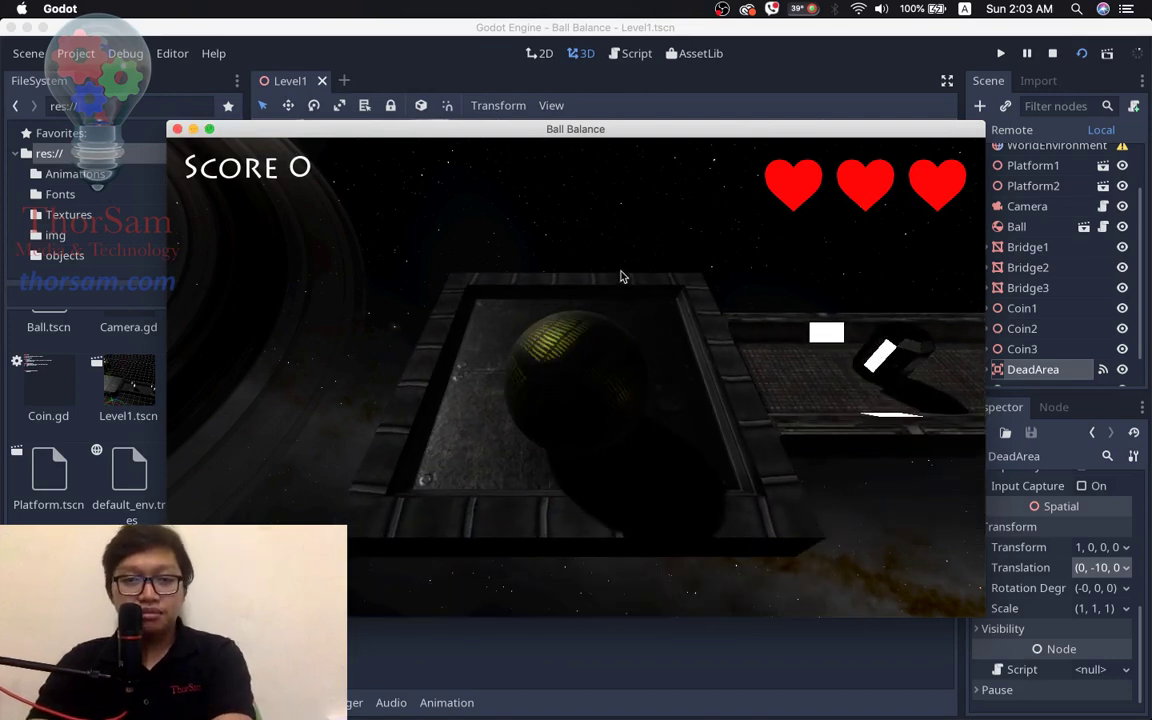
pyautogui.press('Up')
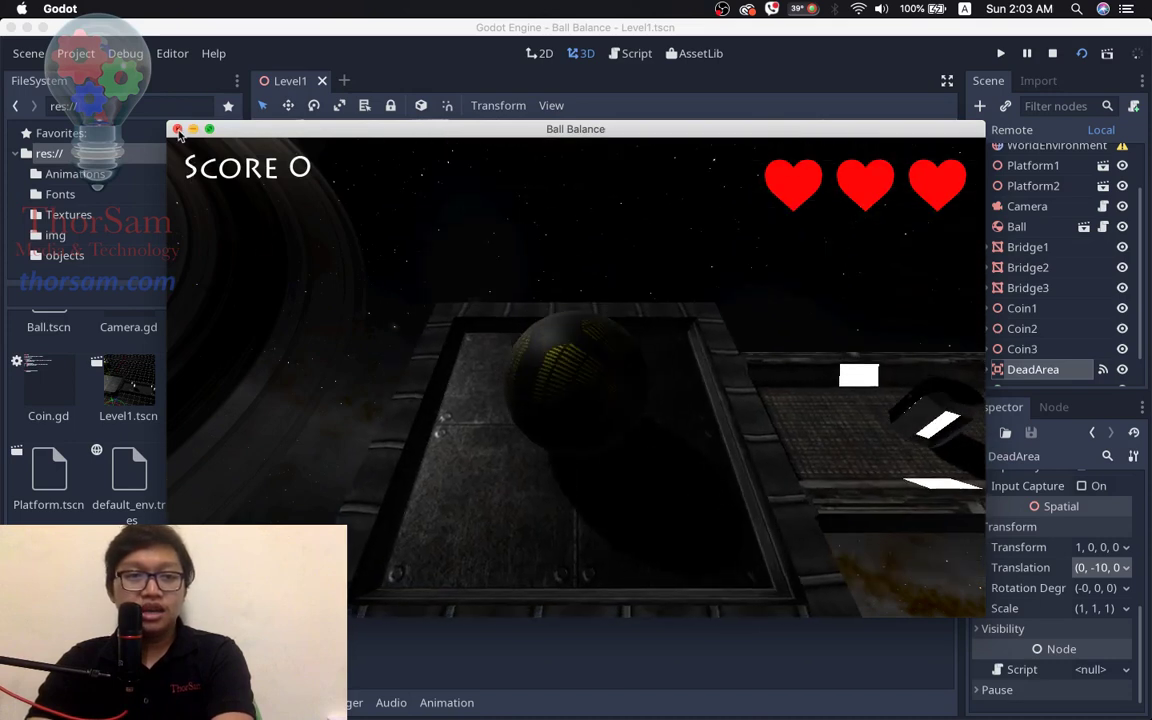
pyautogui.click(177, 129)
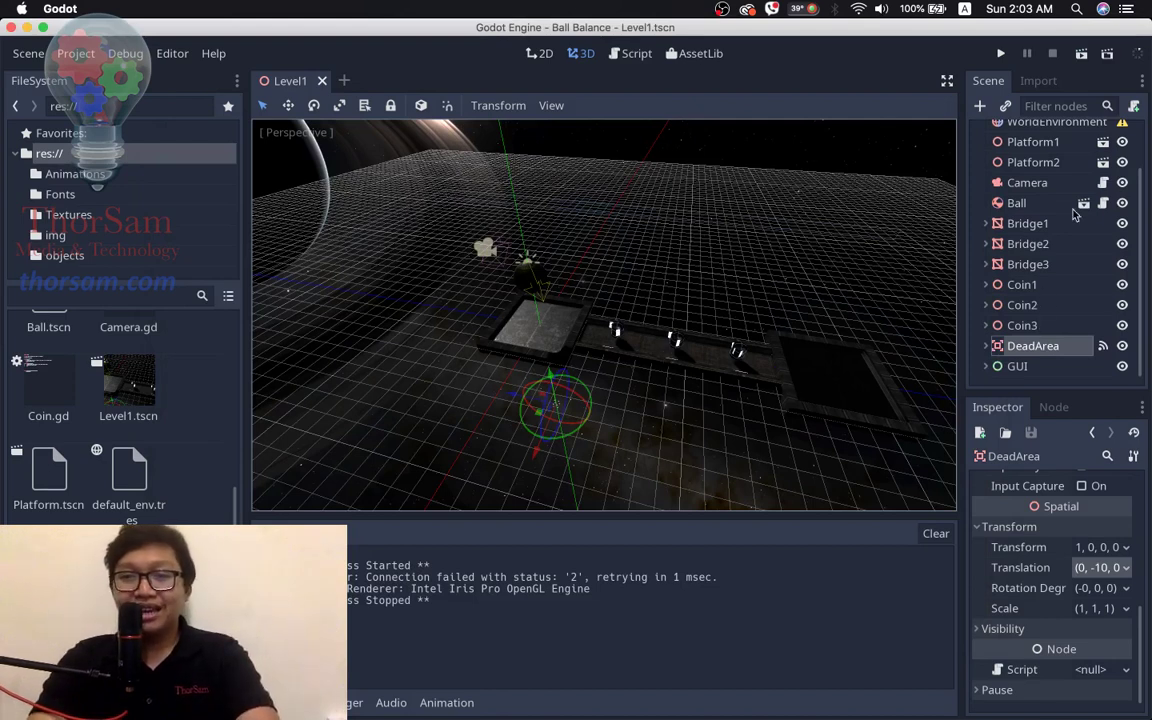
pyautogui.click(1102, 204)
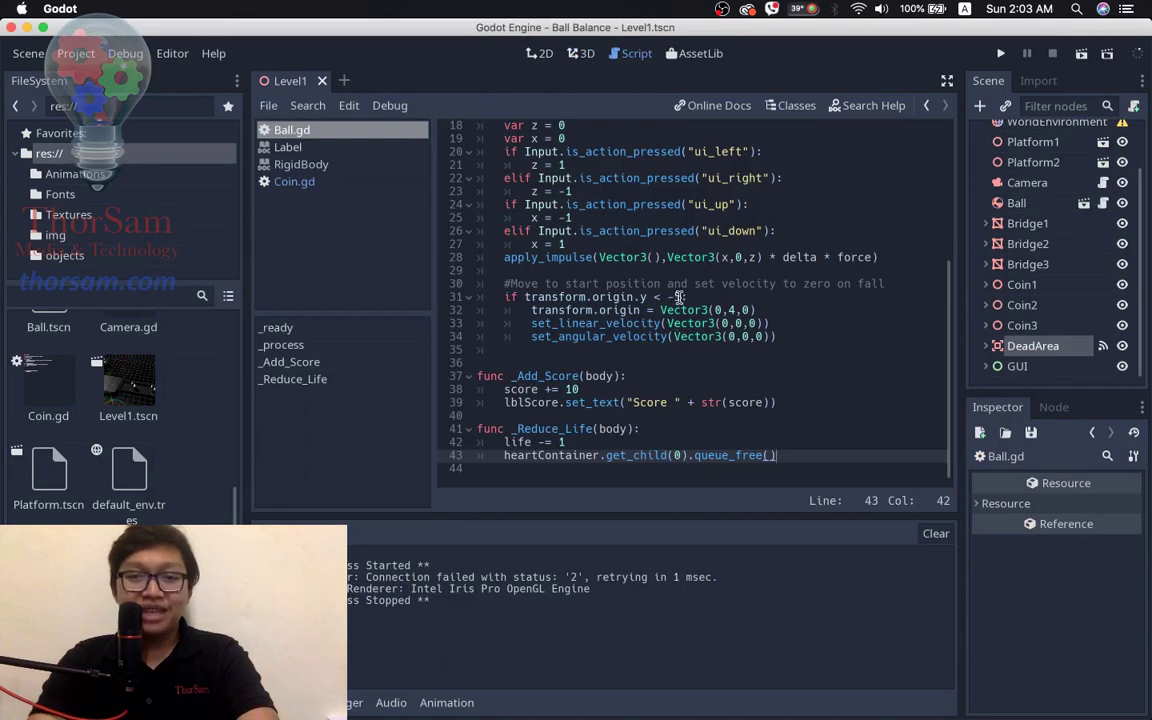
# - Change line 31 to 'if transform.origin.y < -10:' and save Ball.gd
pyautogui.click(680, 297)
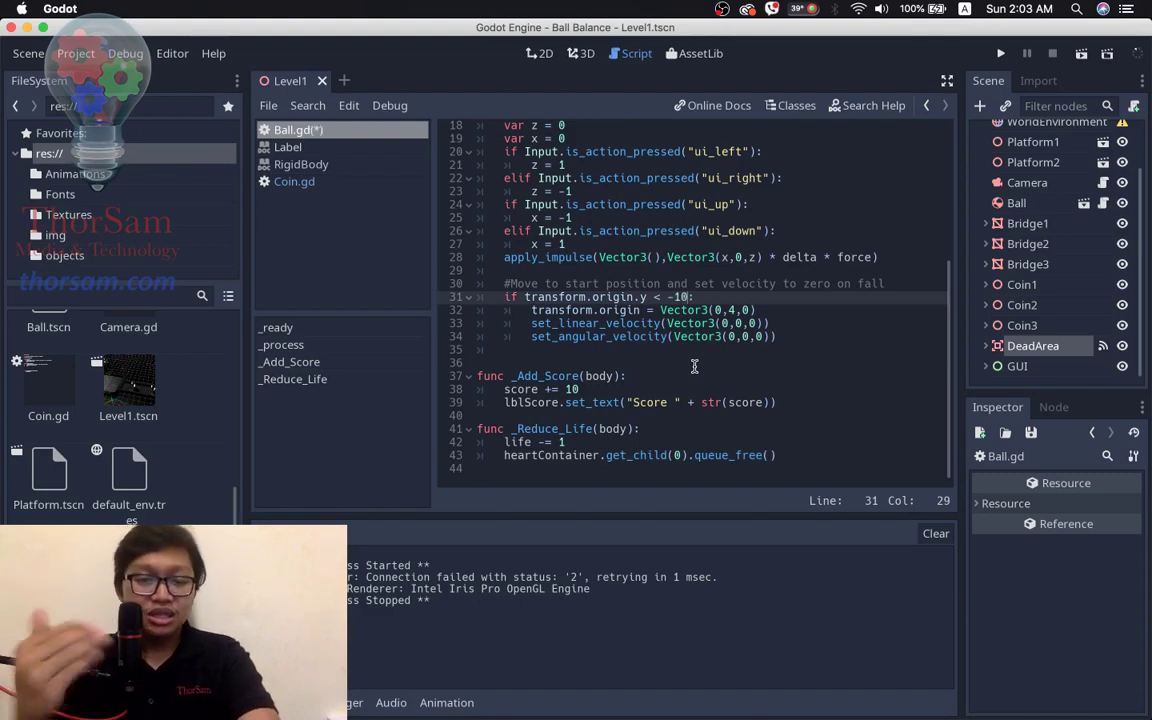
pyautogui.write('10')
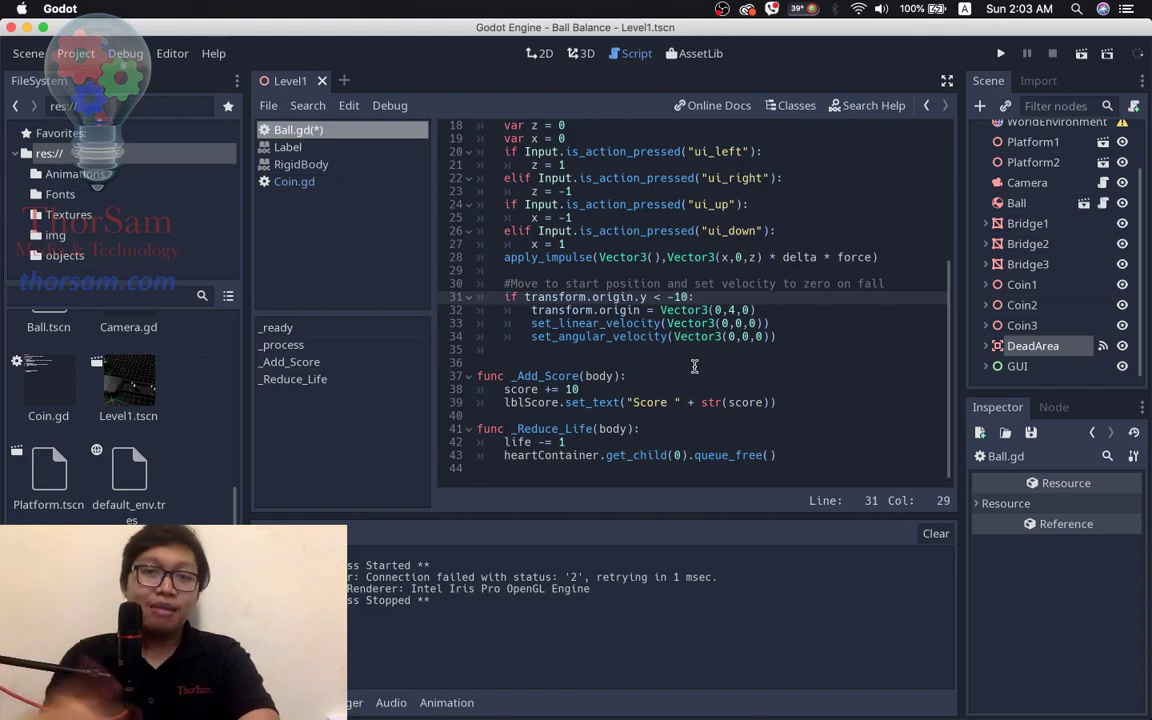
pyautogui.press('super+s')
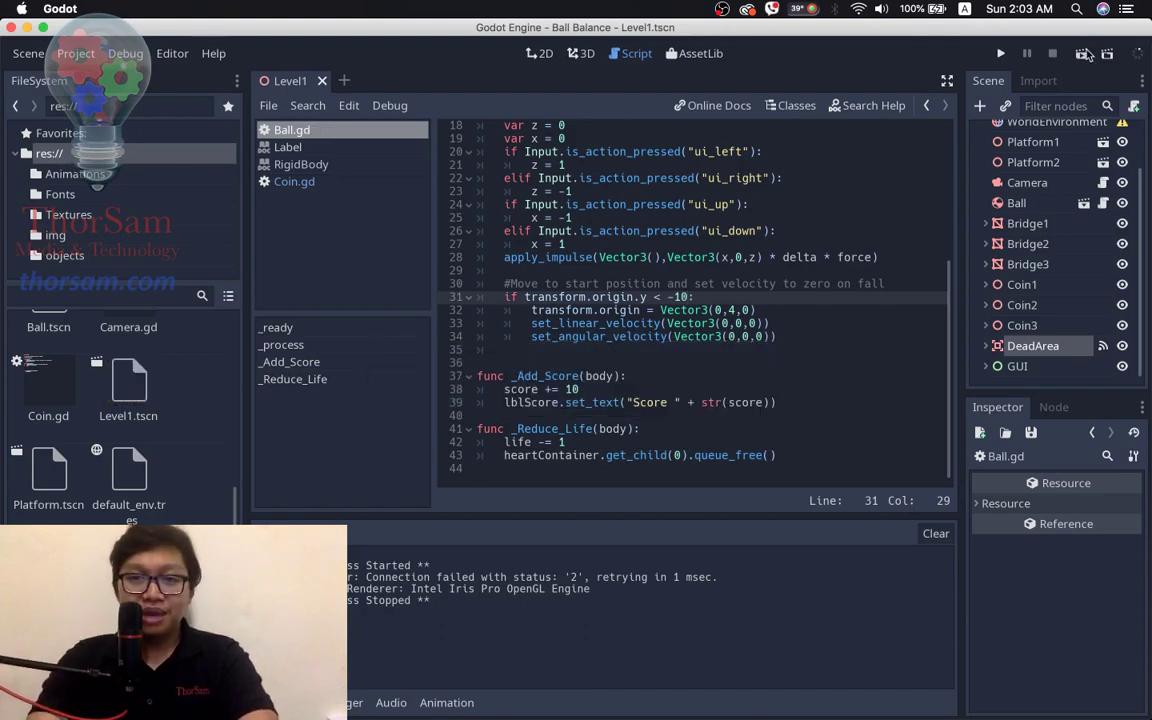
# - Run the scene, roll the ball right then down off the edge, and close the game
pyautogui.click(1082, 57)
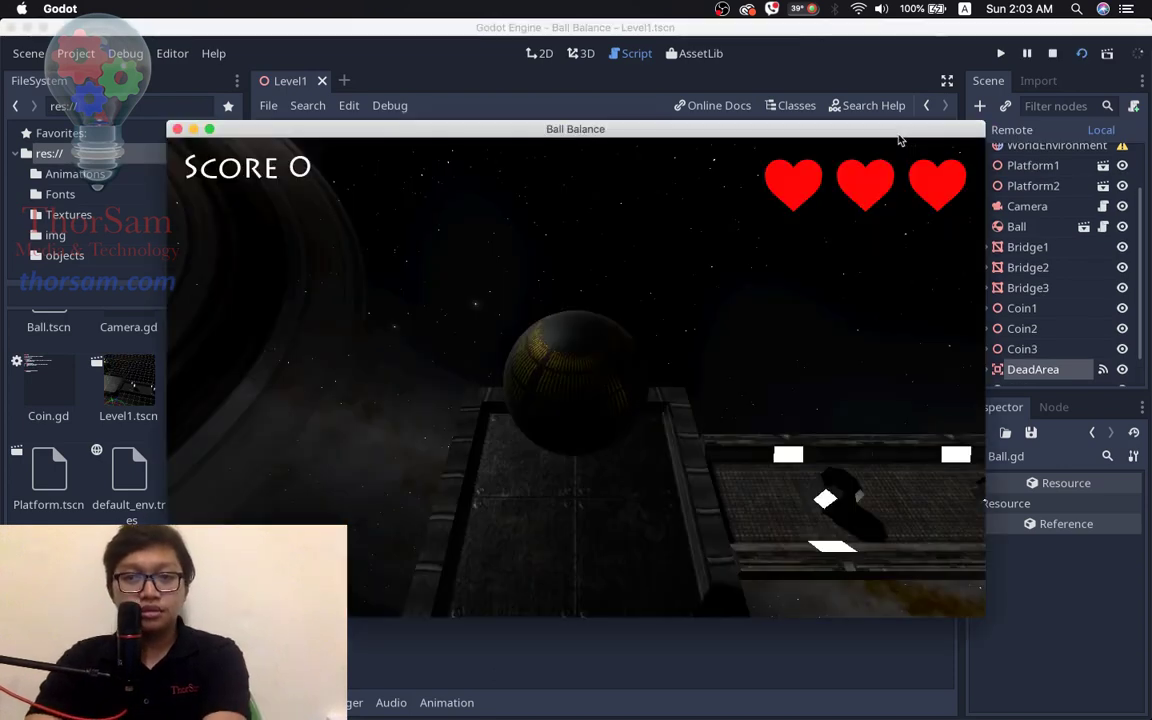
pyautogui.press('Right')
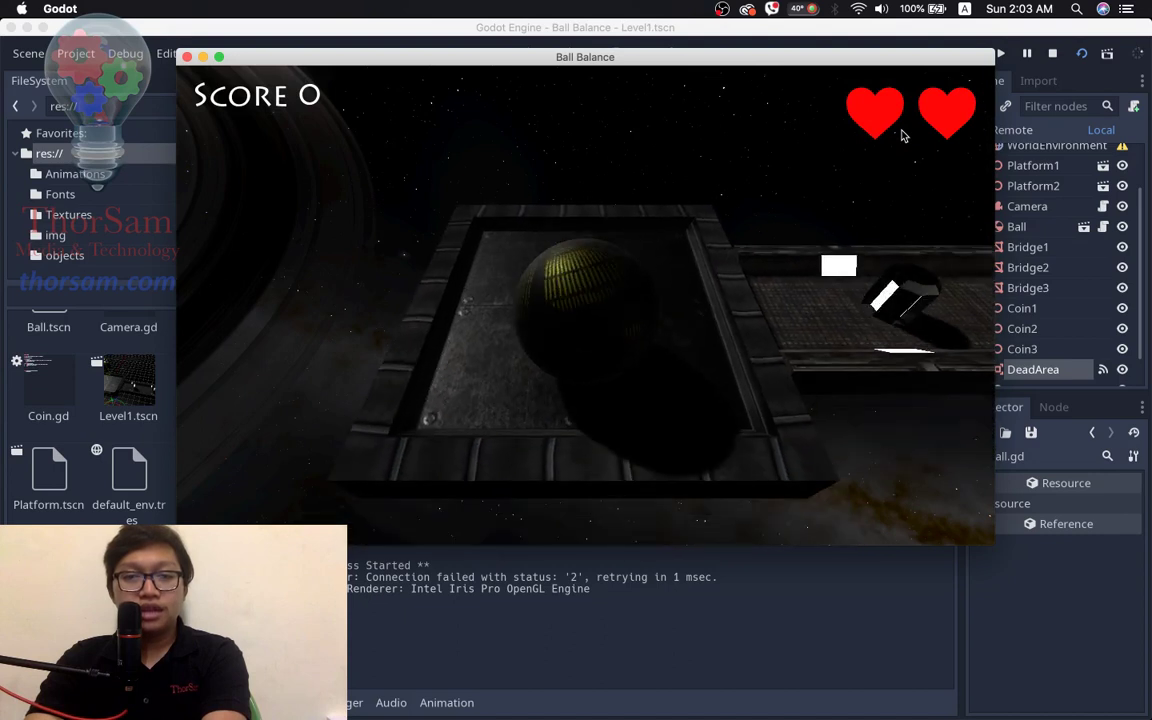
pyautogui.press('Down')
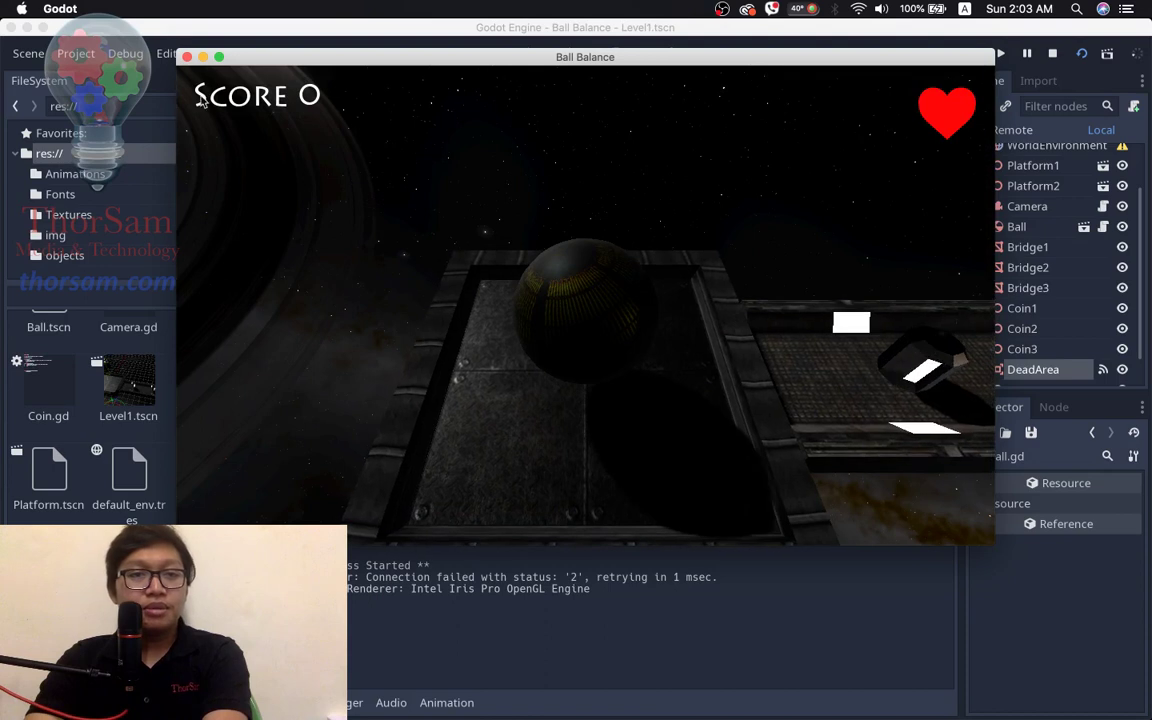
pyautogui.click(186, 57)
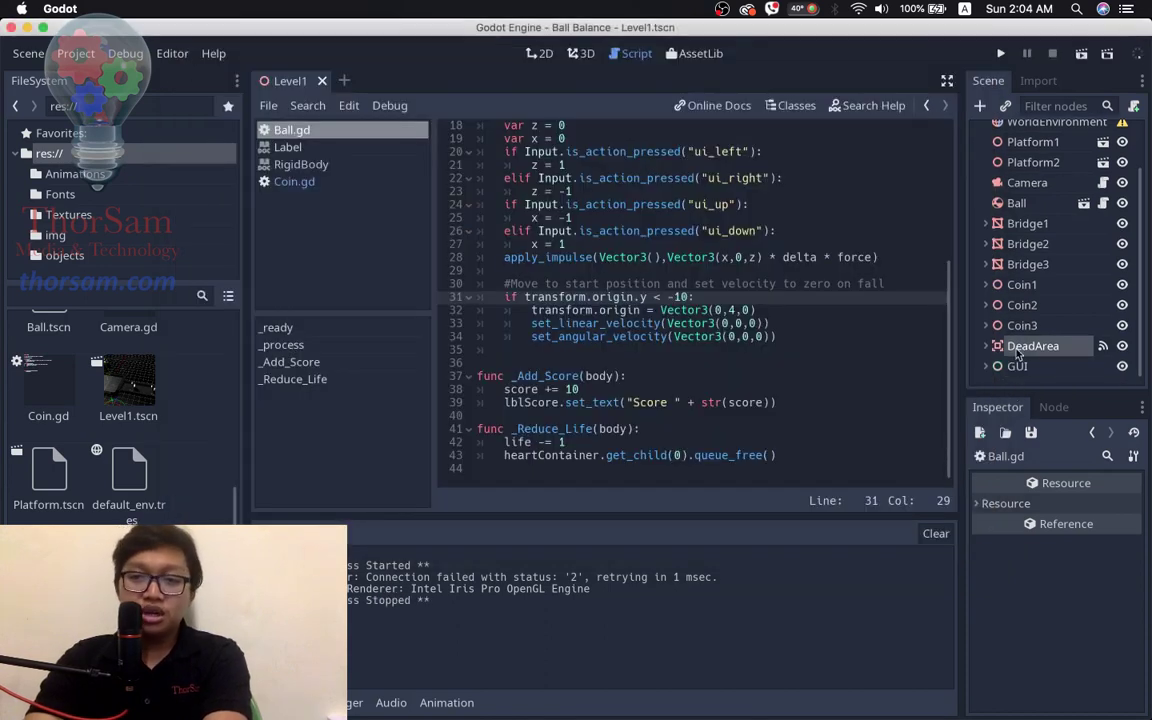
# - Give the Ball node's Life script variable the value 4, then save and run the scene
pyautogui.click(1017, 204)
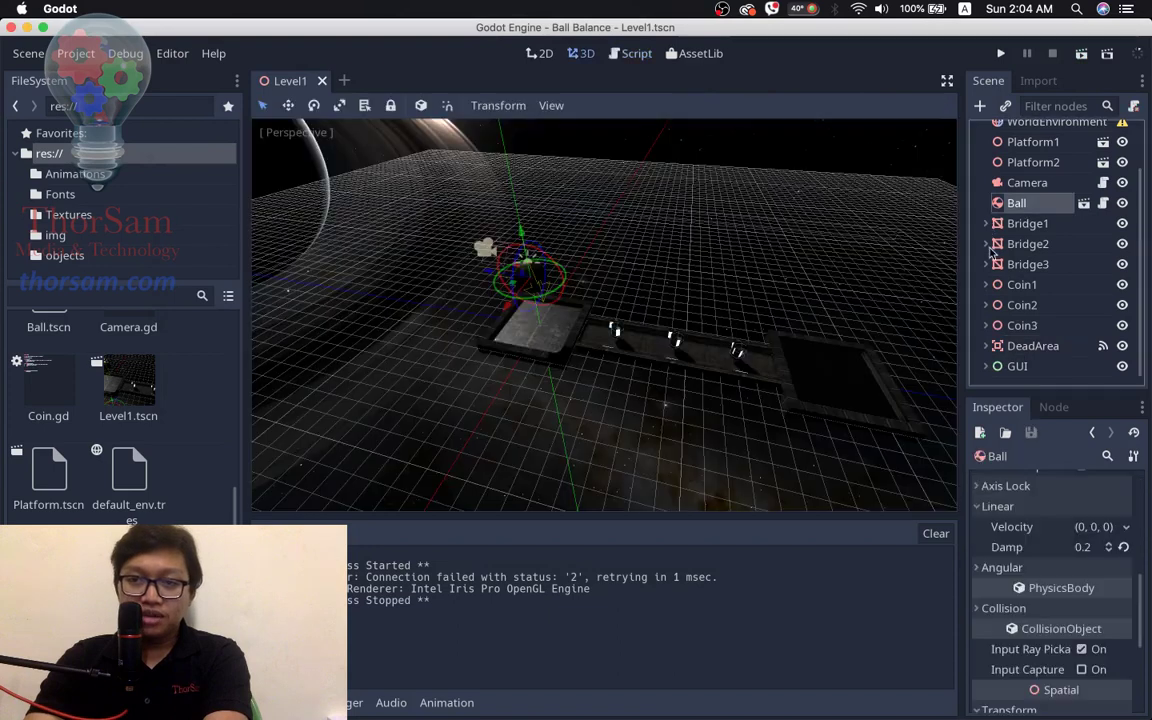
pyautogui.click(984, 507)
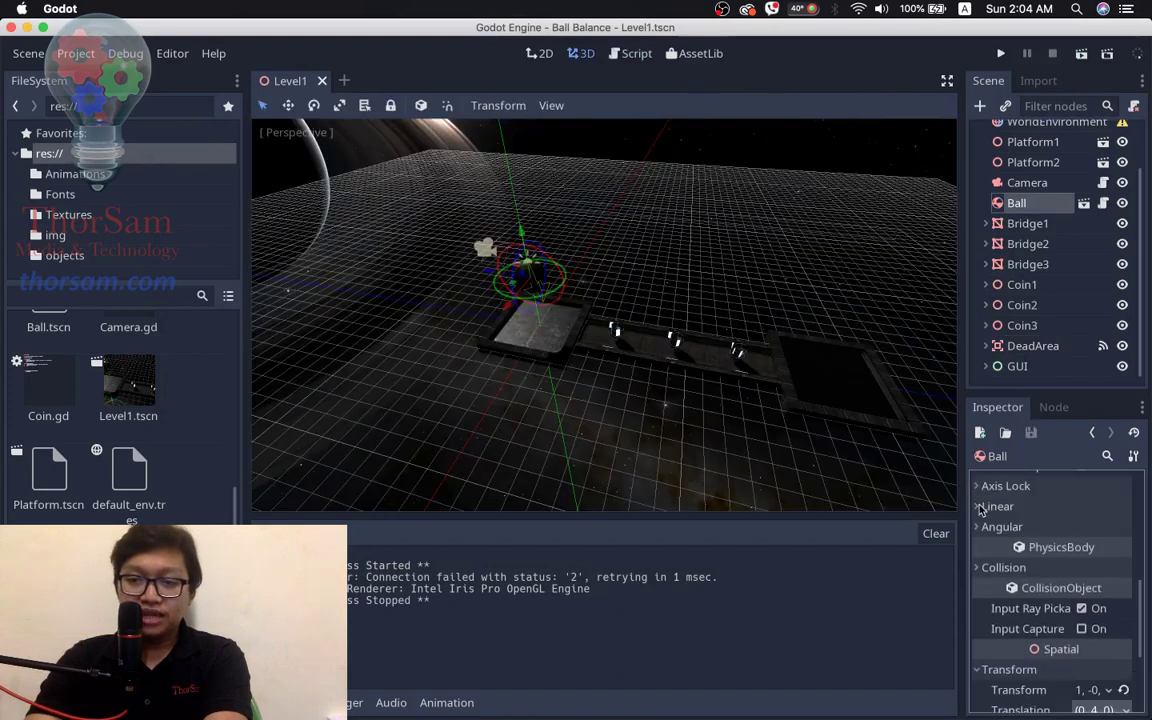
pyautogui.scroll(5, 1079, 511)
pyautogui.scroll(3, 1079, 511)
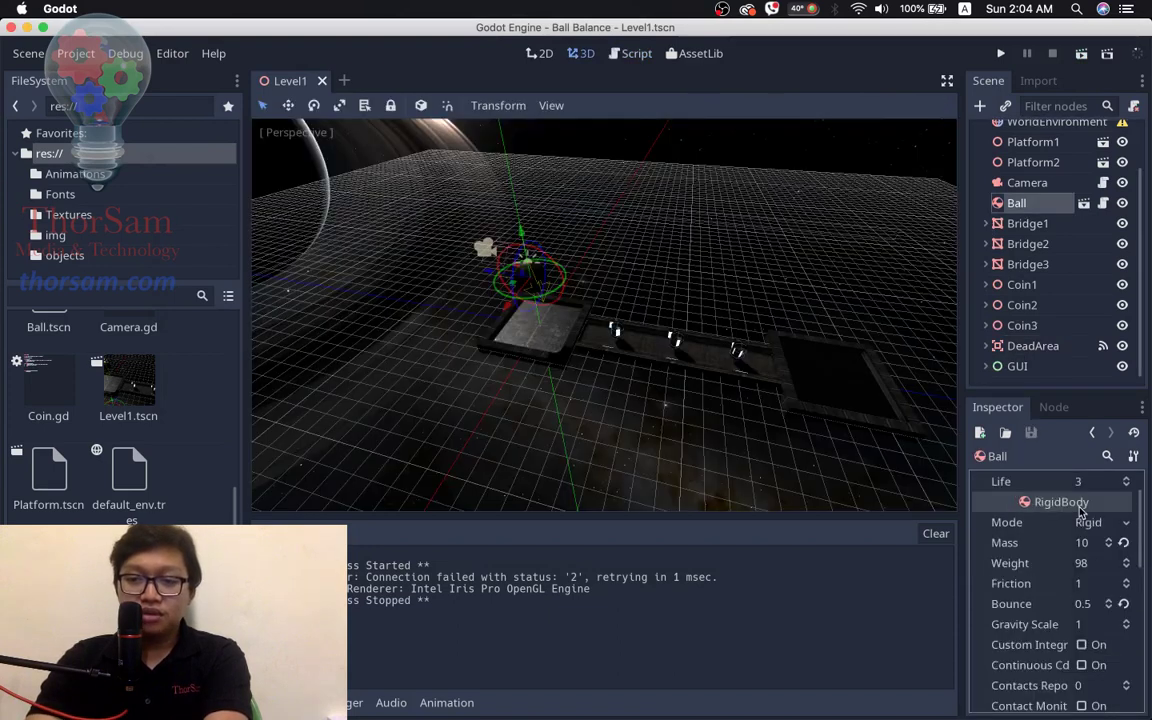
pyautogui.scroll(2, 1055, 512)
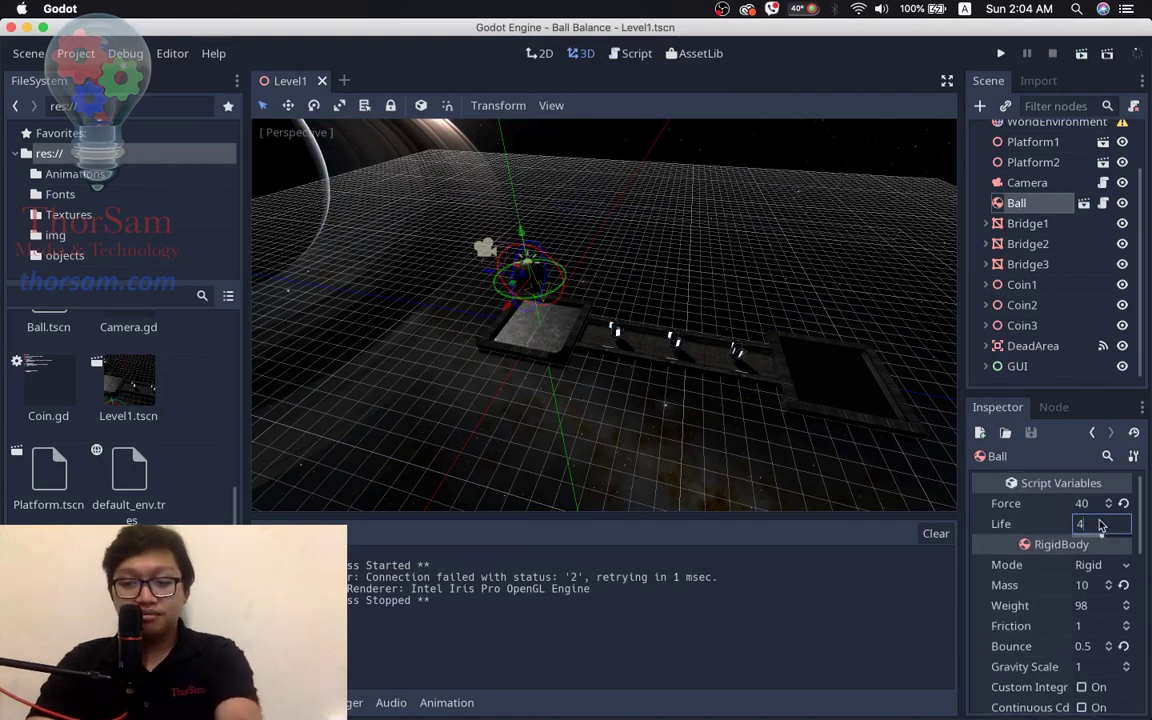
pyautogui.press('Return')
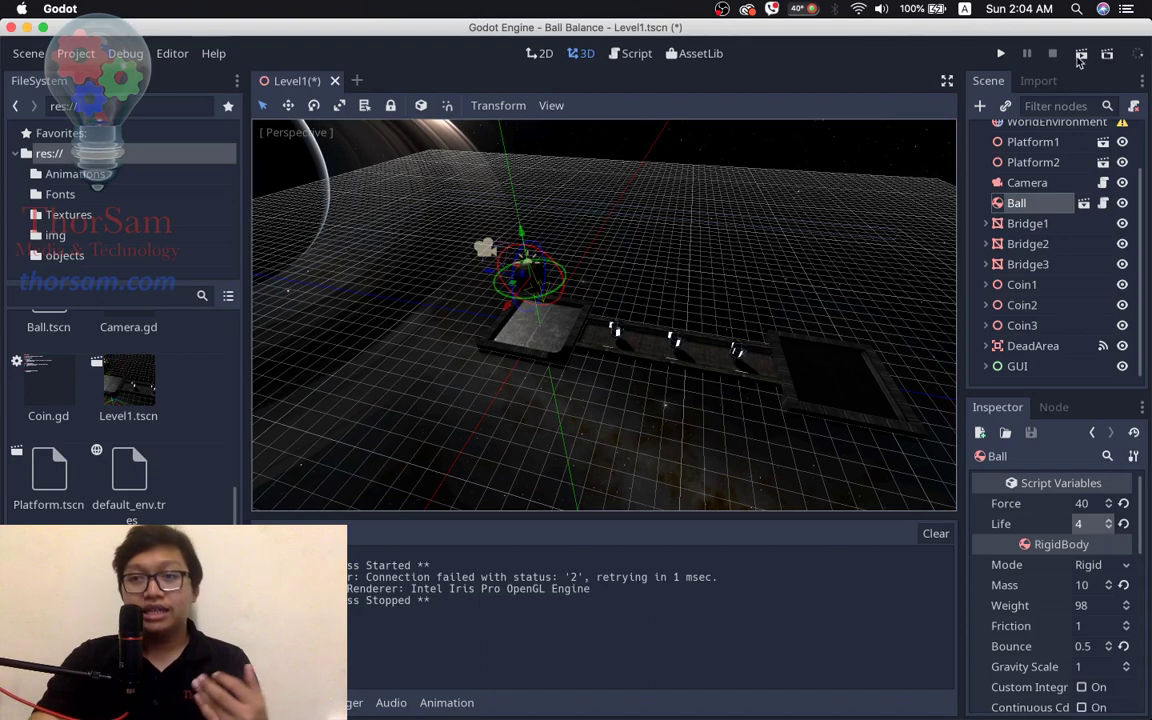
pyautogui.click(1080, 56)
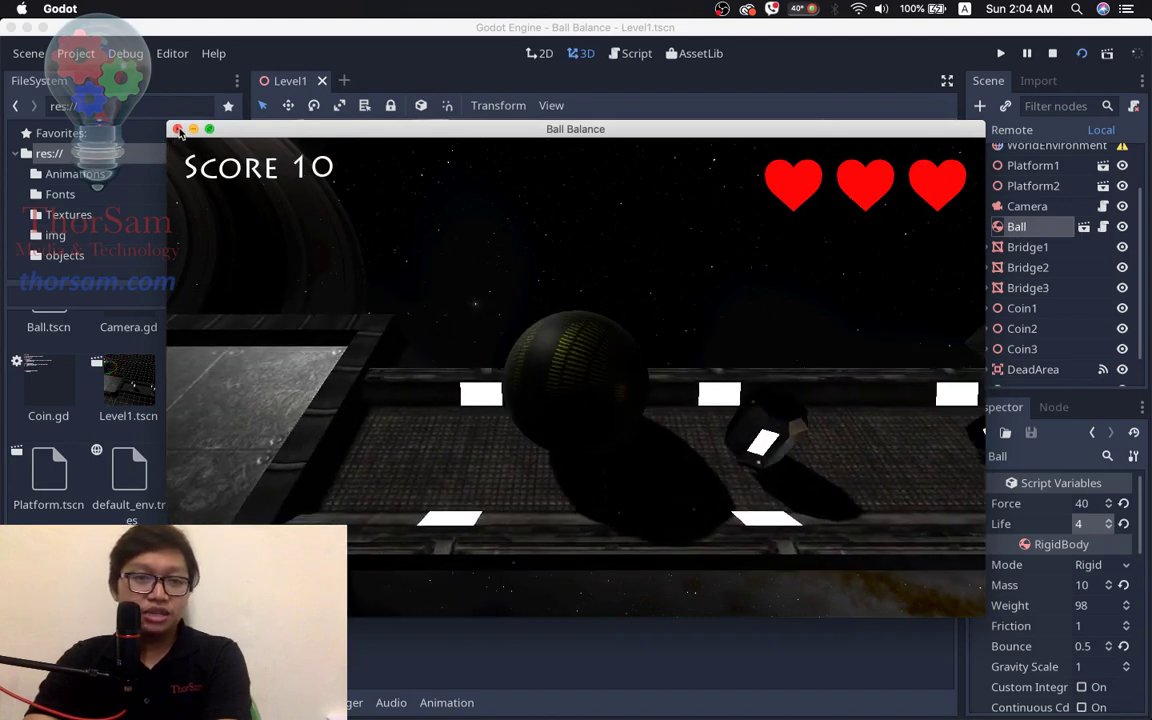
# - Close the Ball Balance game at Score 10 with three hearts remaining
pyautogui.click(177, 129)
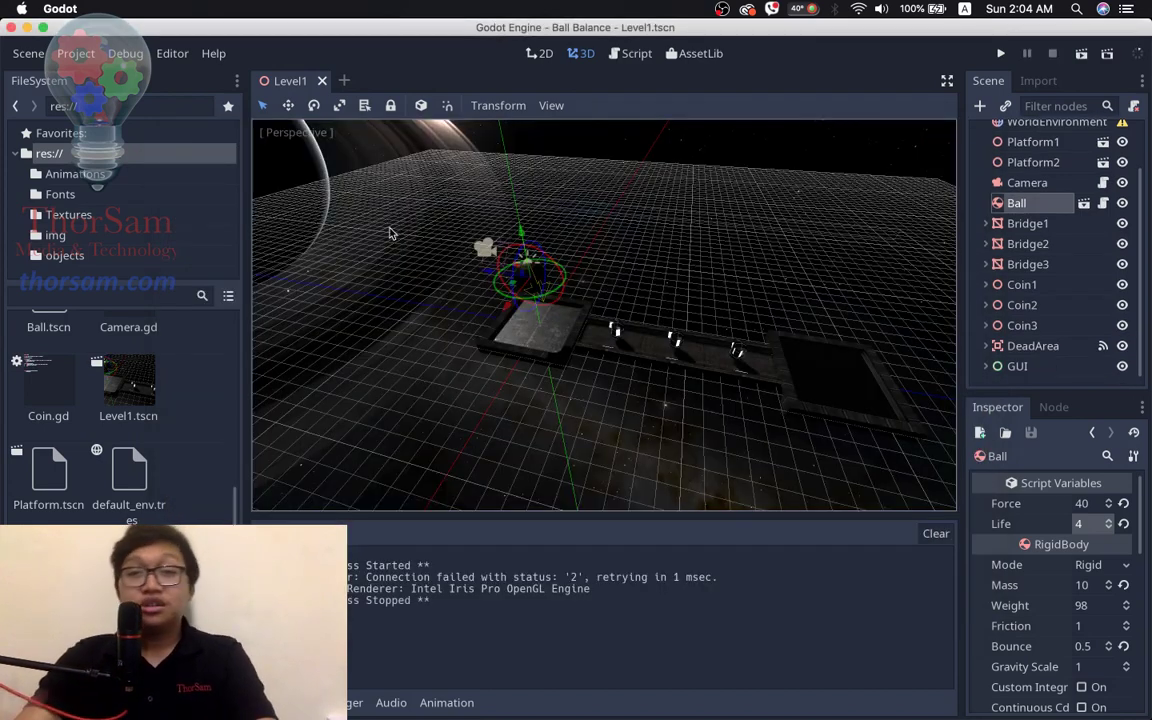